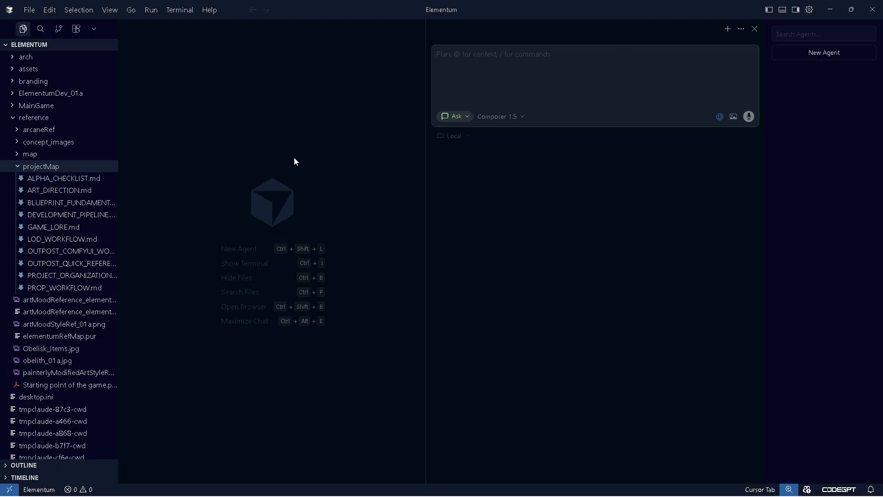
left_click(518, 118)
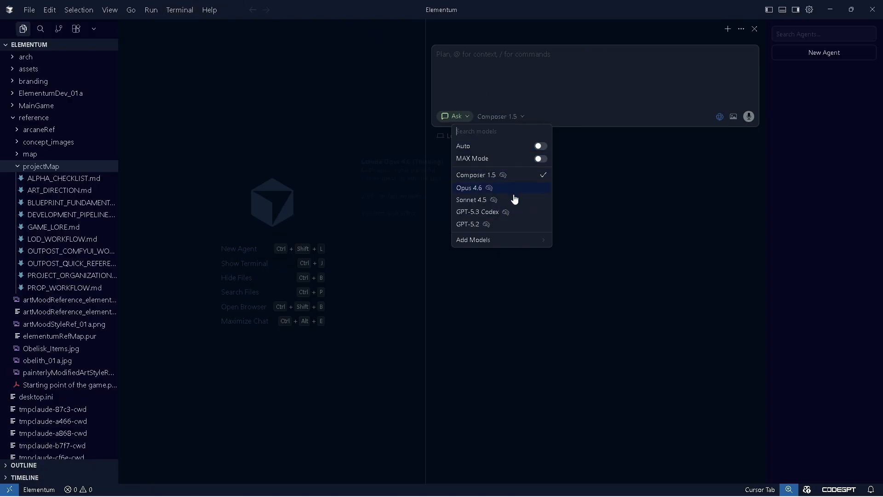
mouse_move(505, 181)
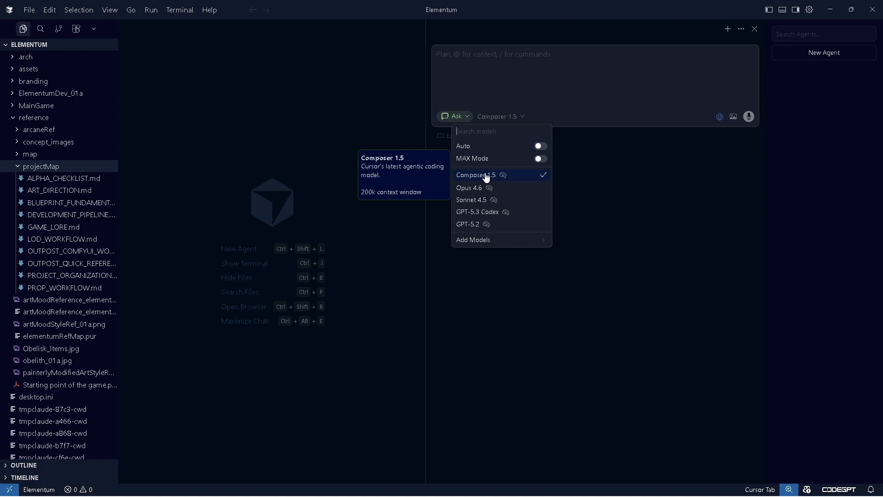
left_click(508, 116)
left_click(457, 116)
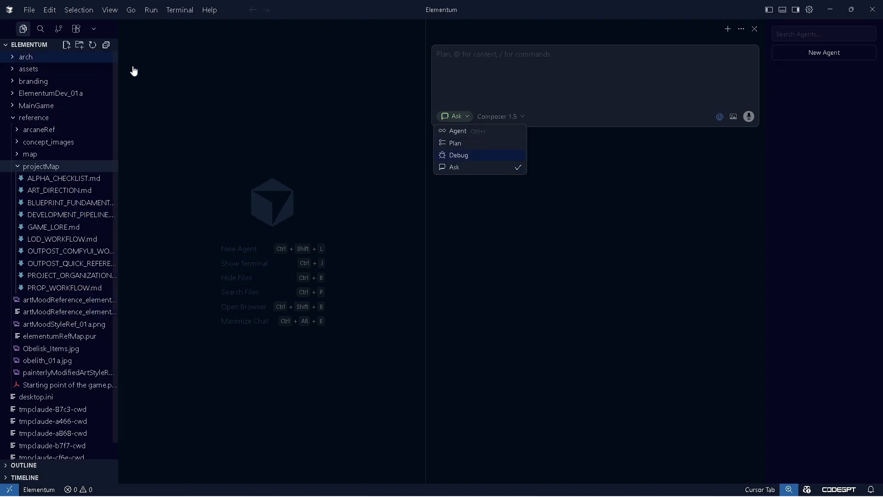
left_click(554, 199)
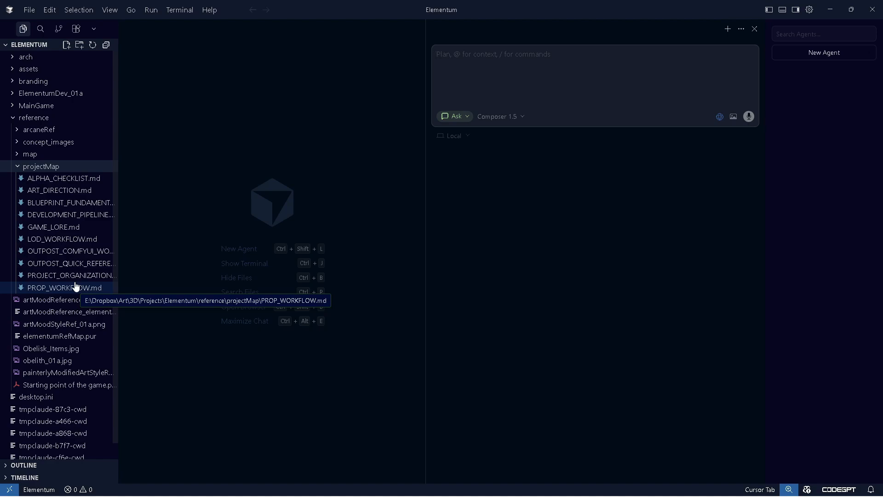
Open ART_DIRECTION.md and change the Player Character's upper poly count to 25,000 triangles
left_click(88, 192)
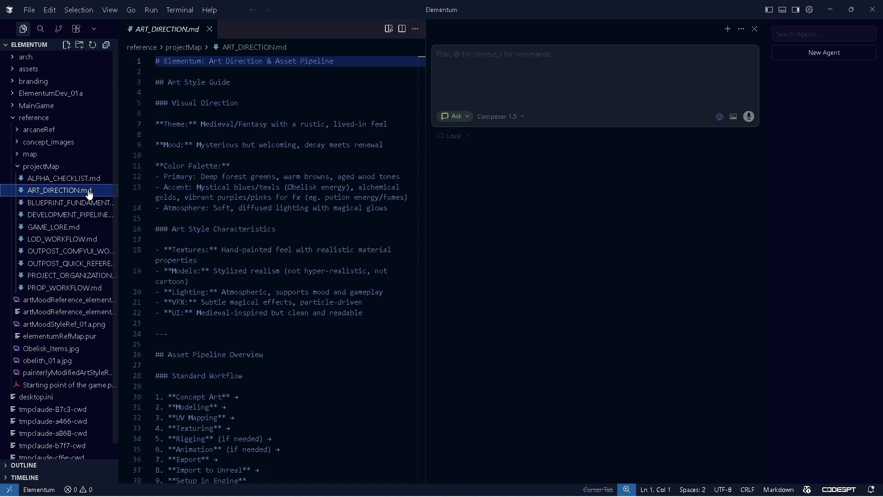
scroll(275, 212, "down", 10)
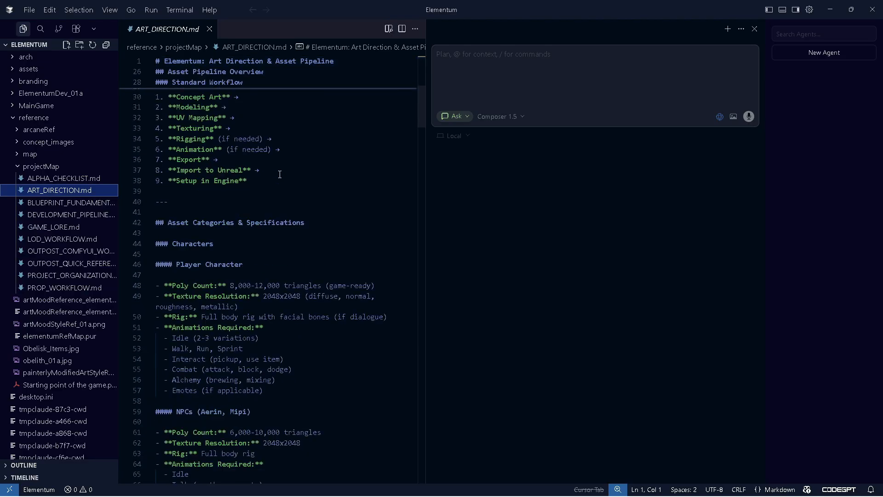
mouse_move(421, 122)
left_mouse_down()
mouse_move(422, 131)
mouse_move(421, 114)
mouse_move(421, 122)
left_mouse_up()
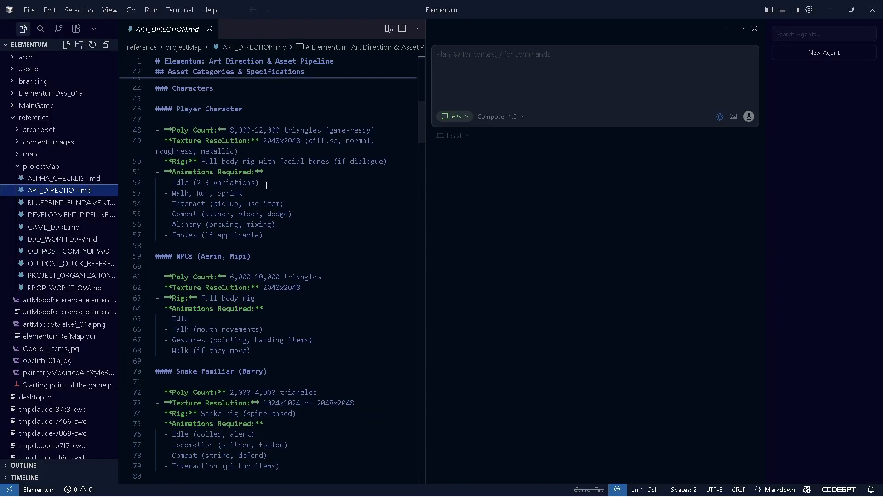
scroll(334, 231, "up", 2)
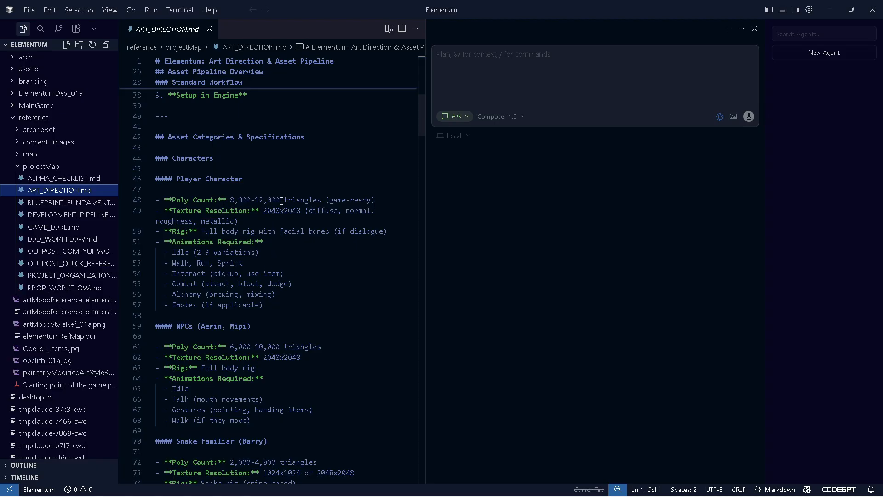
left_click_drag(280, 201, 254, 200)
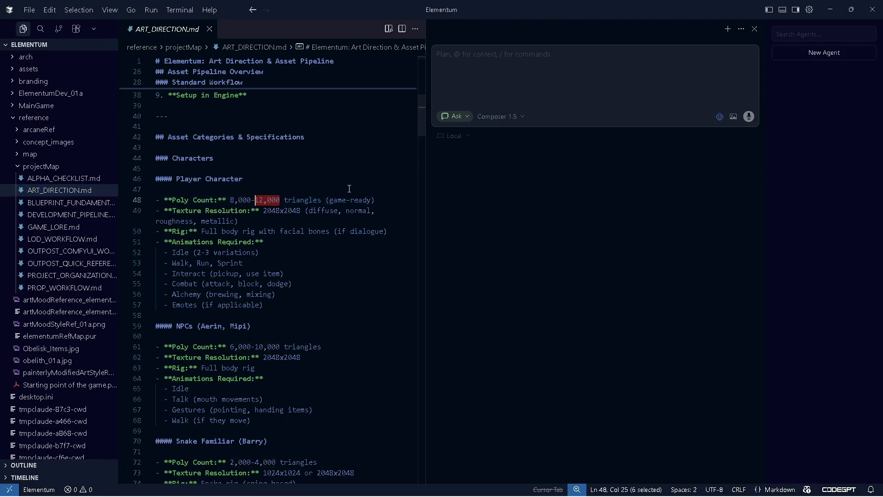
type("25.")
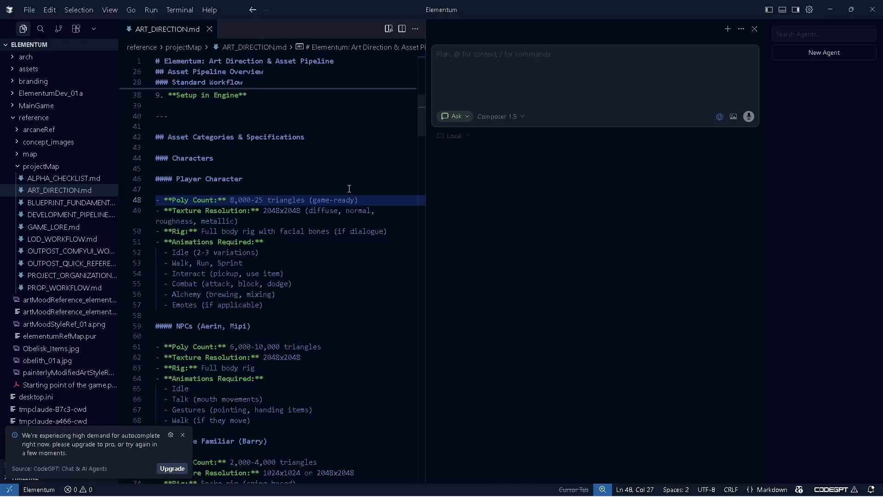
type("000")
Change the Player Character's lower poly count to 15,000 triangles
left_click(251, 200)
left_click_drag(251, 200, 230, 200)
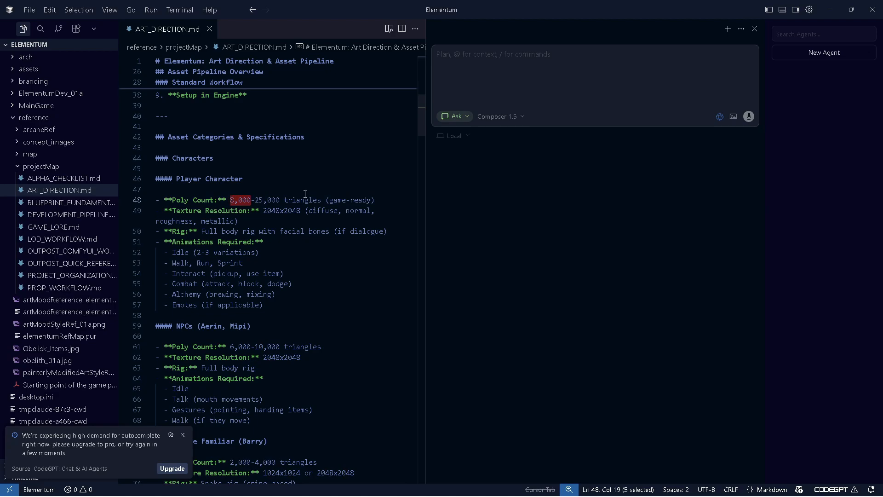
type("15")
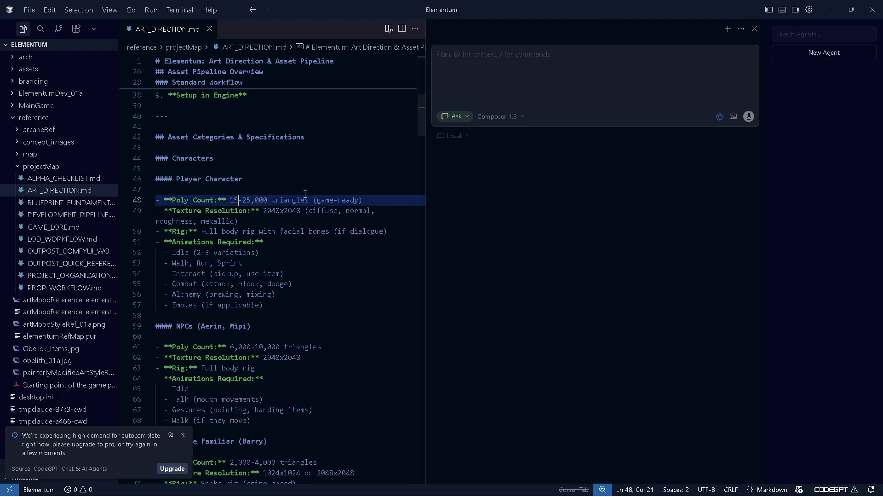
type(",000")
Widen the document editor by shrinking the chat panel beside it
scroll(305, 194, "down", 1)
left_click(302, 187)
scroll(336, 221, "down", 2)
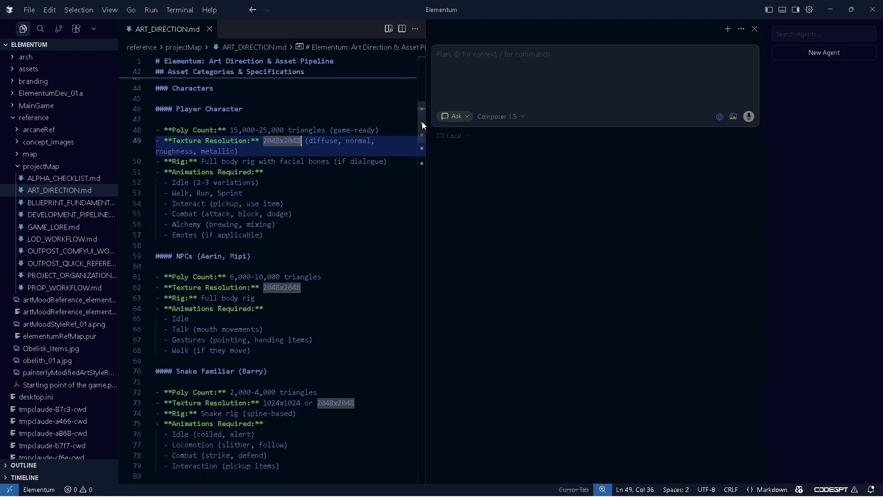
scroll(422, 123, "down", 6)
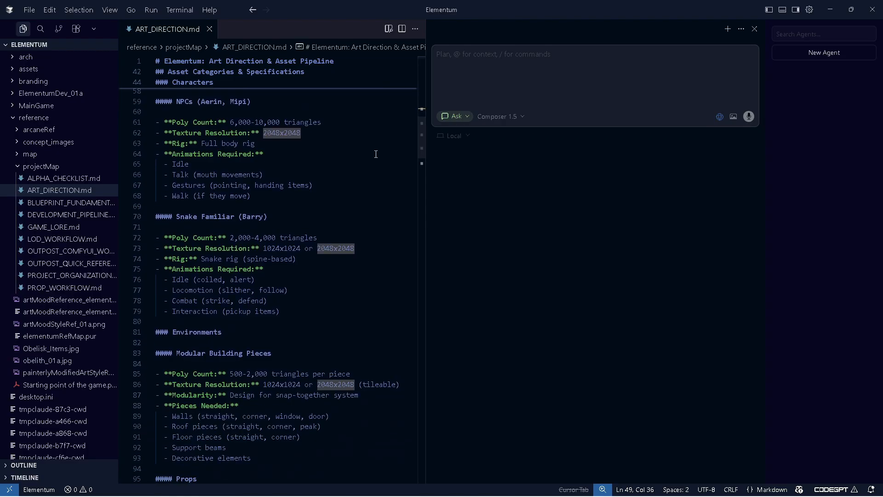
scroll(376, 154, "down", 5)
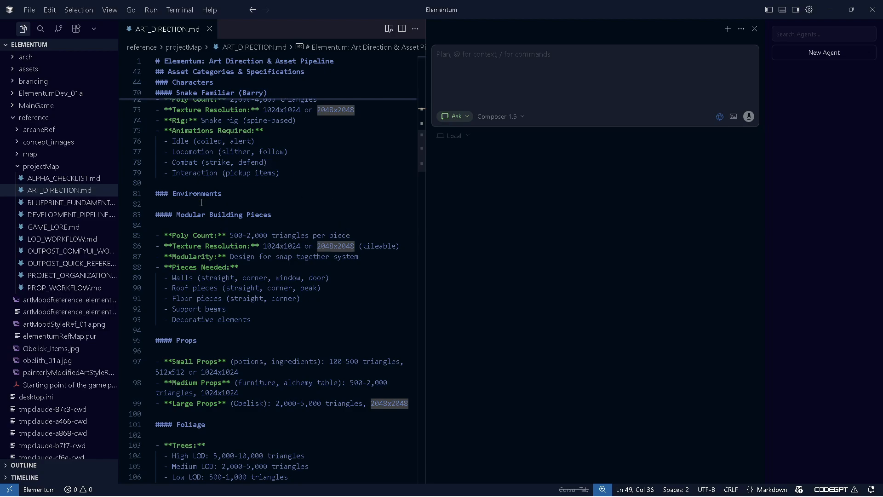
scroll(316, 197, "down", 2)
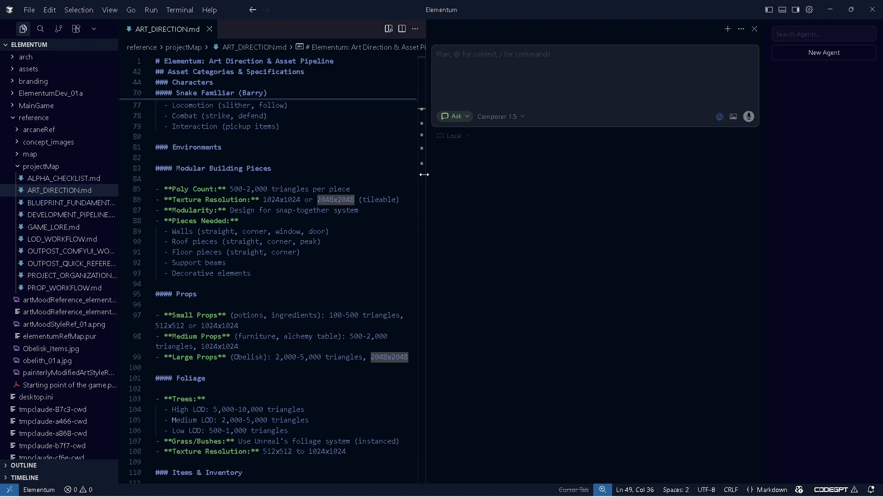
left_click_drag(424, 174, 600, 179)
Set the NPCs (Aerin, Mipi) poly count to 12,000-18,000 triangles
scroll(349, 211, "up", 15)
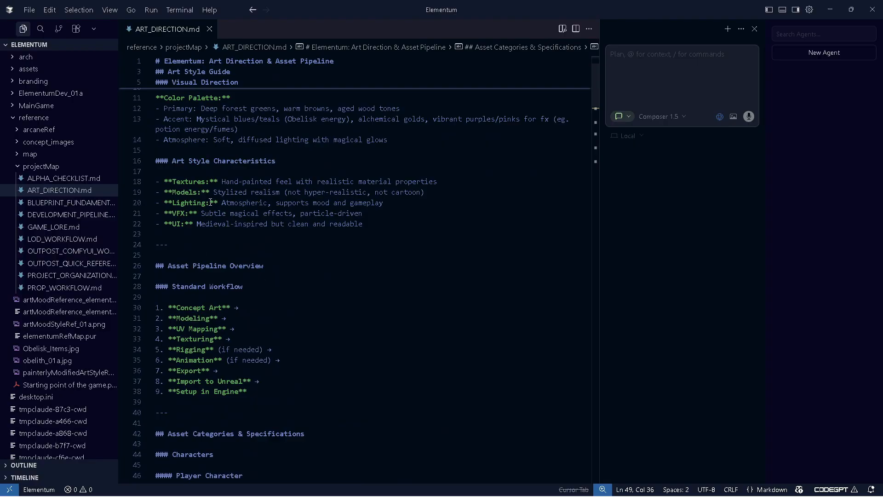
scroll(341, 236, "down", 3)
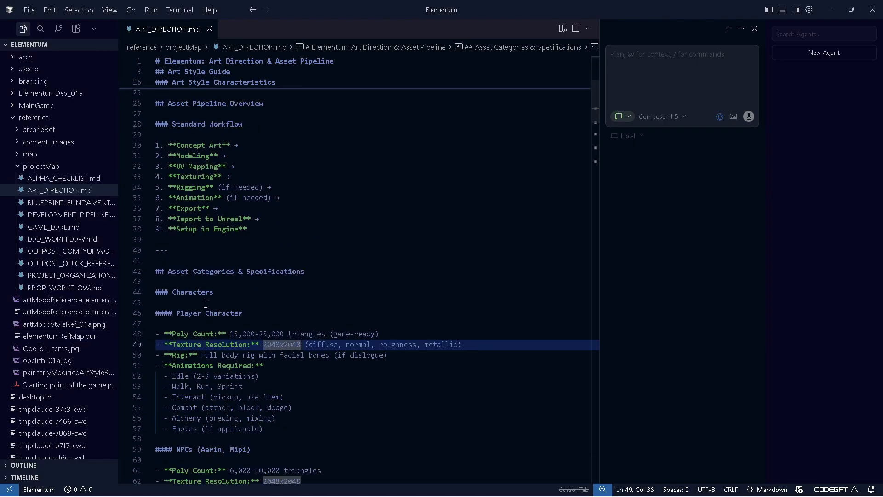
scroll(398, 257, "down", 2)
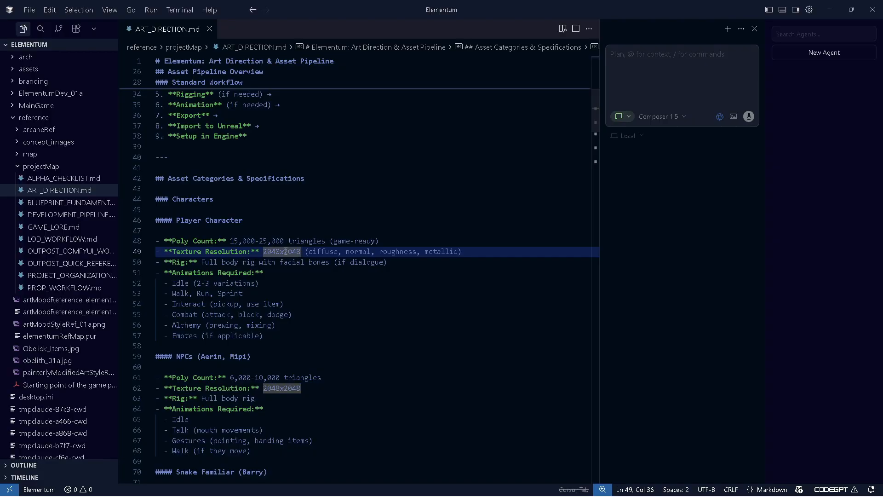
scroll(262, 225, "down", 2)
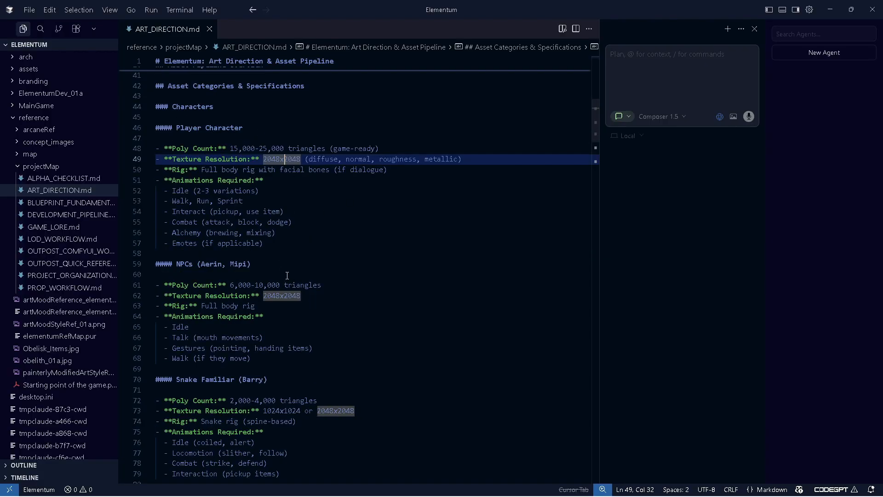
scroll(280, 248, "down", 3)
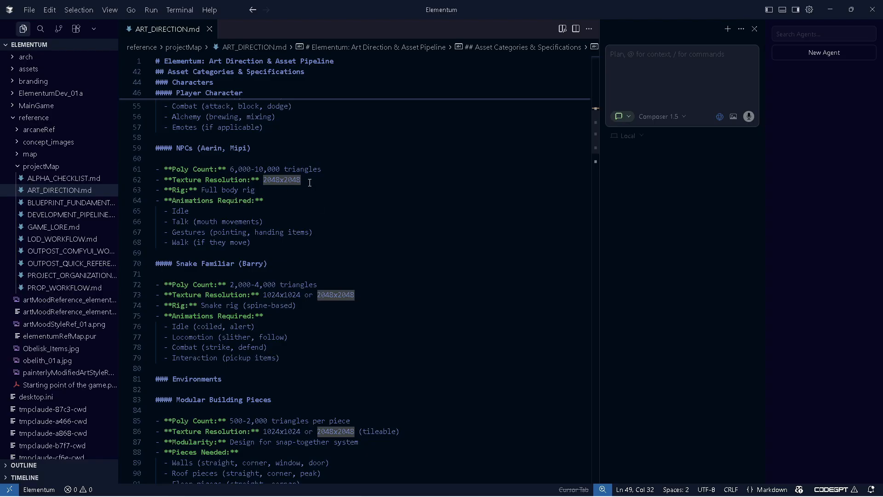
left_click(280, 170)
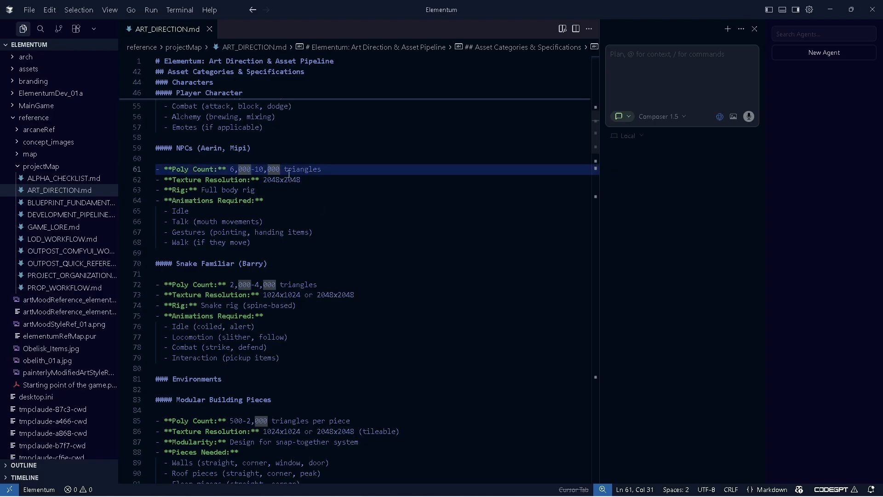
left_click_drag(280, 170, 230, 169)
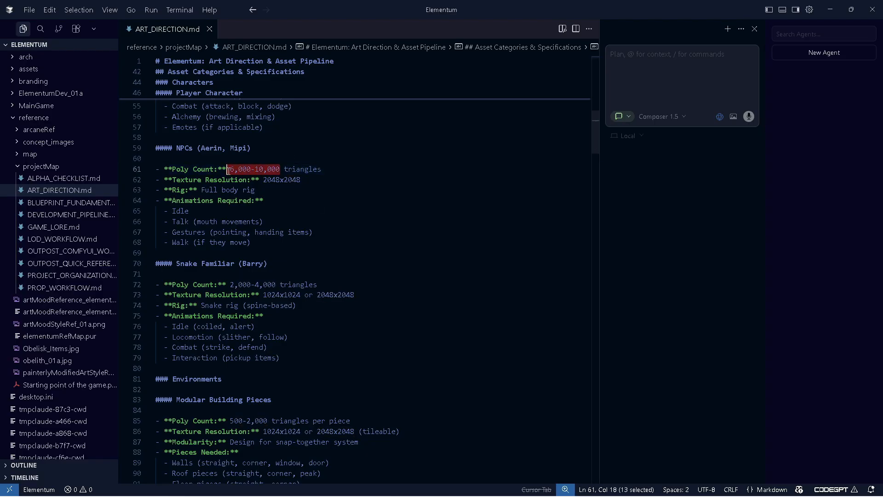
left_click(280, 169)
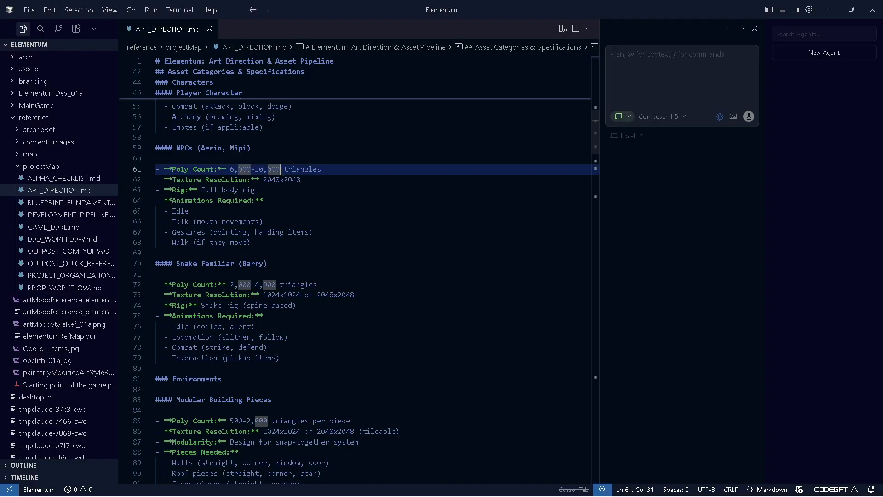
left_click_drag(281, 169, 230, 169)
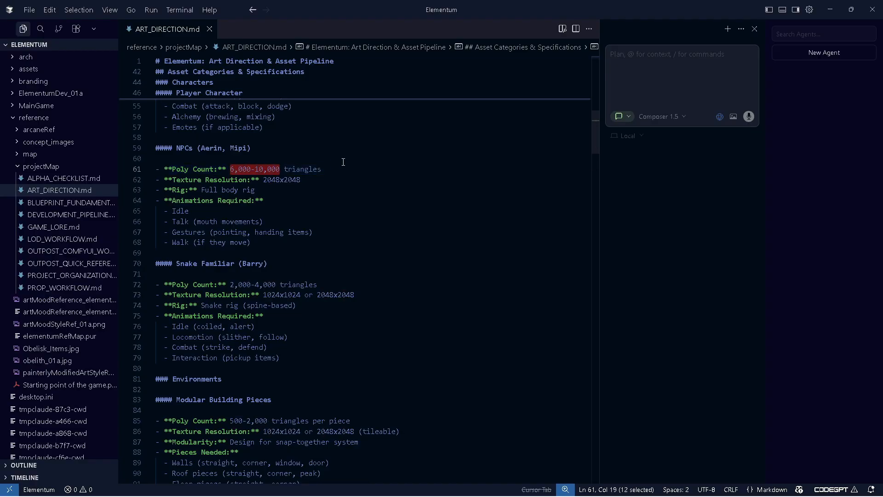
type("12")
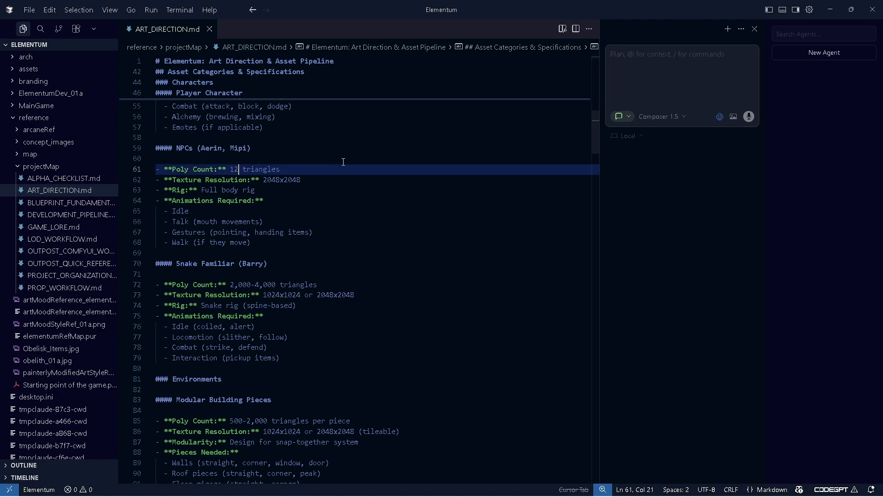
type(",000-18,000")
Review the NPC and Snake Familiar specifications in the character section
scroll(306, 203, "down", 2)
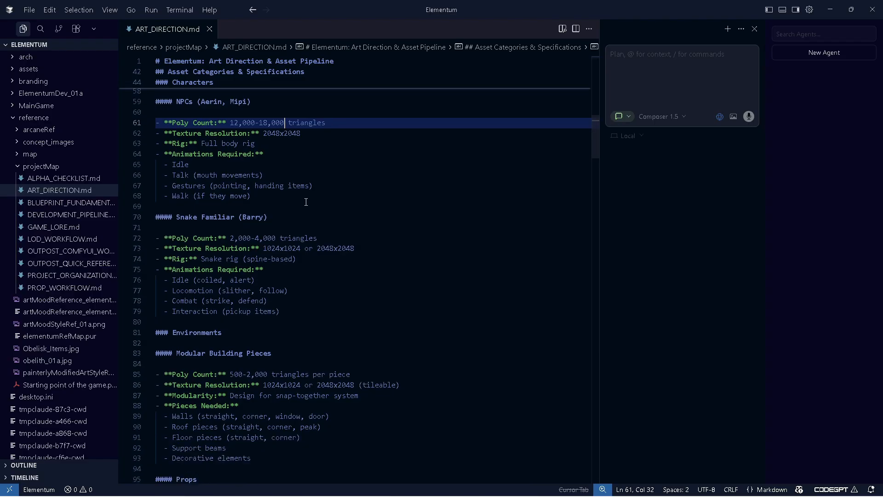
scroll(292, 183, "up", 4)
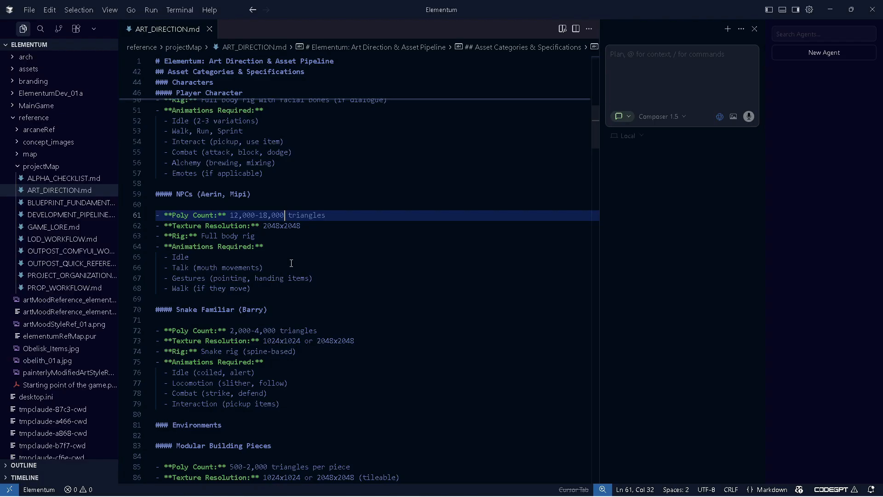
scroll(194, 198, "up", 3)
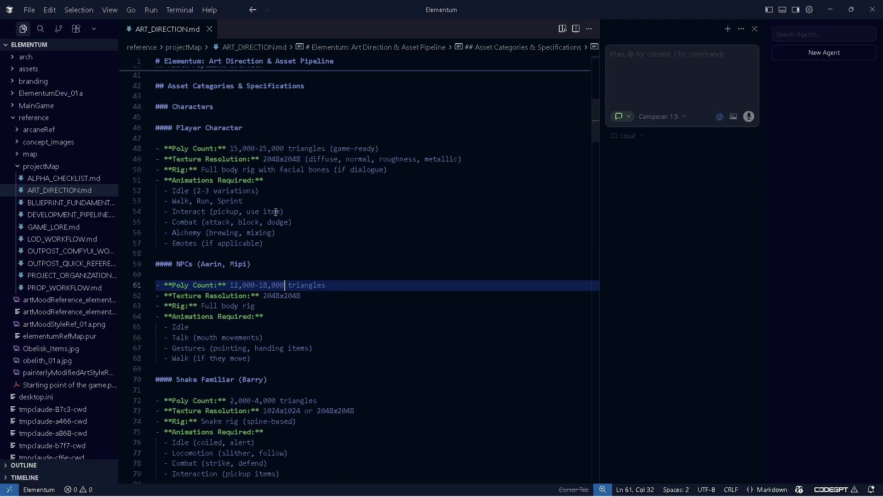
scroll(328, 335, "down", 3)
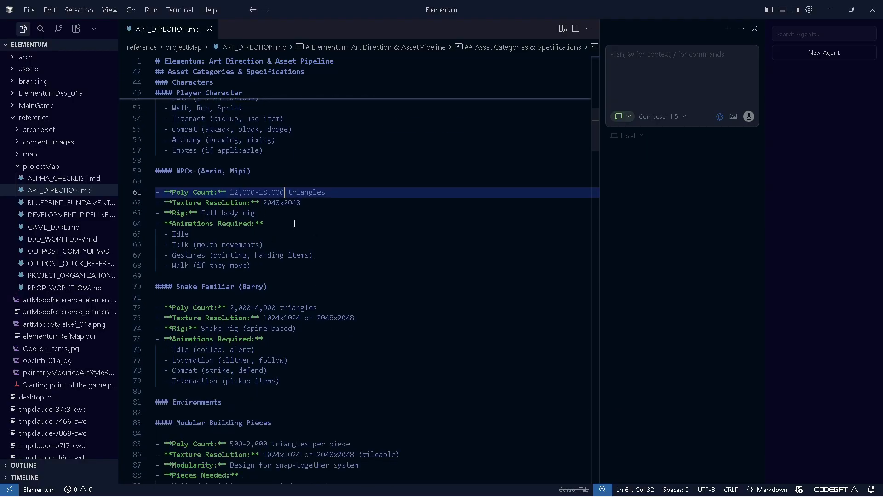
scroll(322, 181, "up", 3)
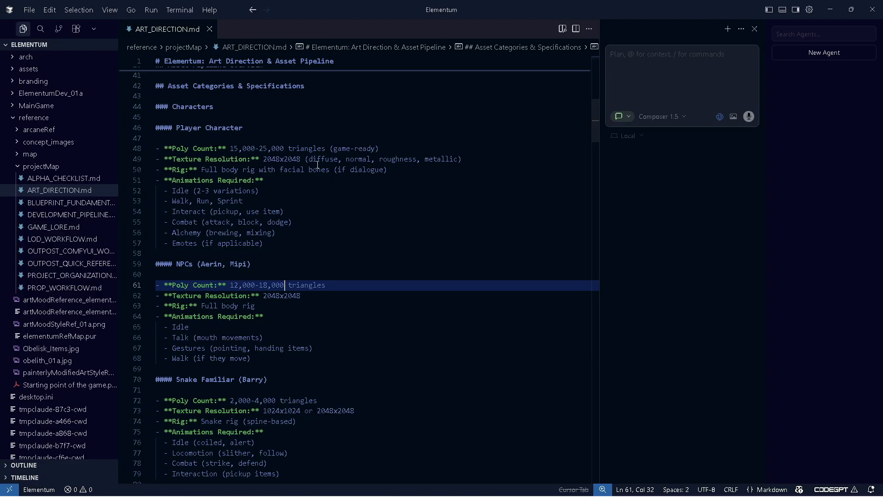
scroll(242, 288, "down", 3)
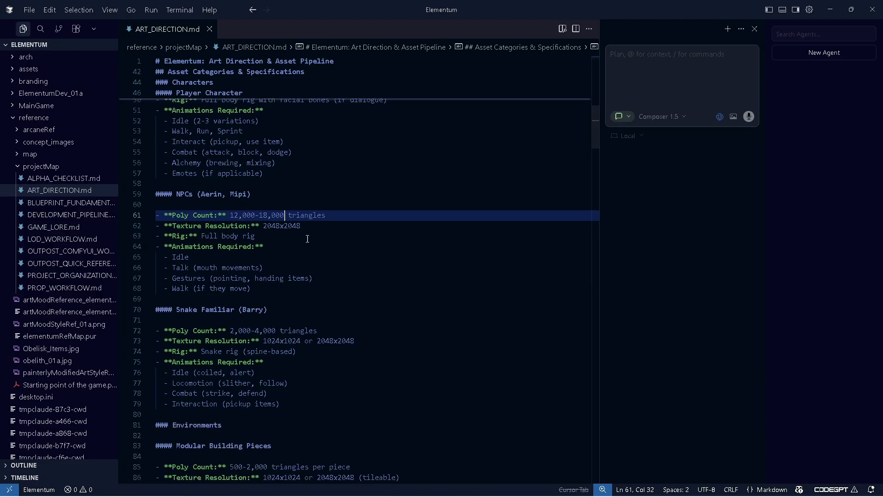
scroll(285, 267, "down", 2)
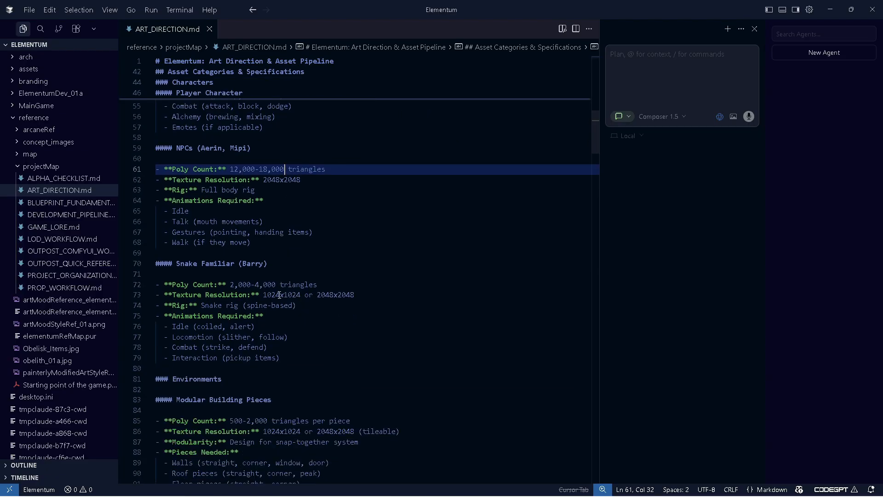
scroll(279, 294, "down", 2)
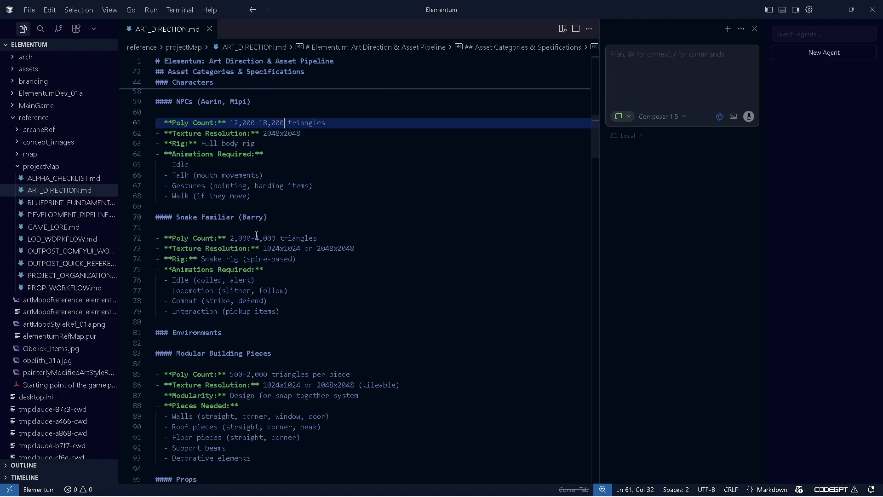
scroll(239, 248, "up", 2)
left_click_drag(272, 265, 177, 264)
left_click(337, 272)
key("Left")
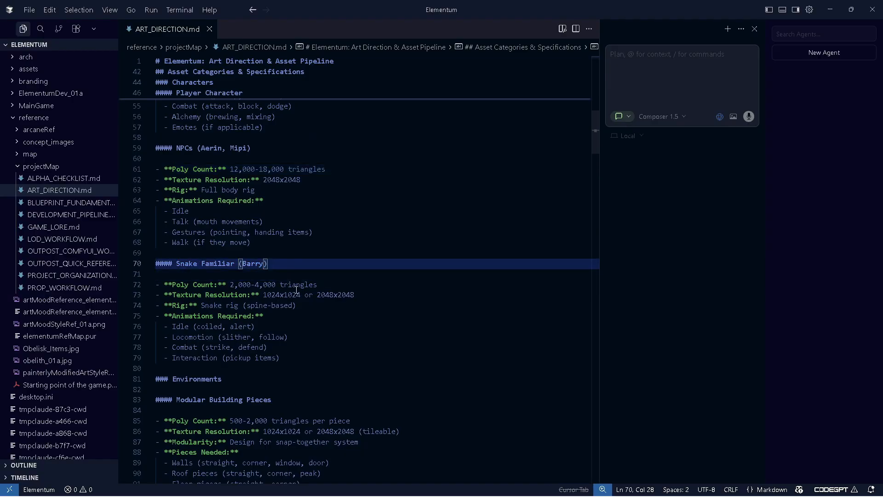
scroll(204, 195, "down", 2)
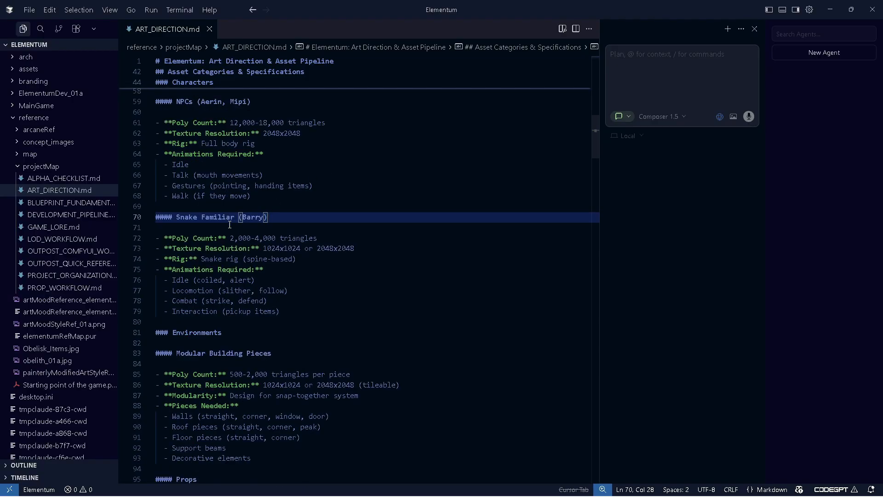
Review the Snake Familiar specs and scroll through the items, inventory and naming conventions sections
scroll(260, 264, "down", 4)
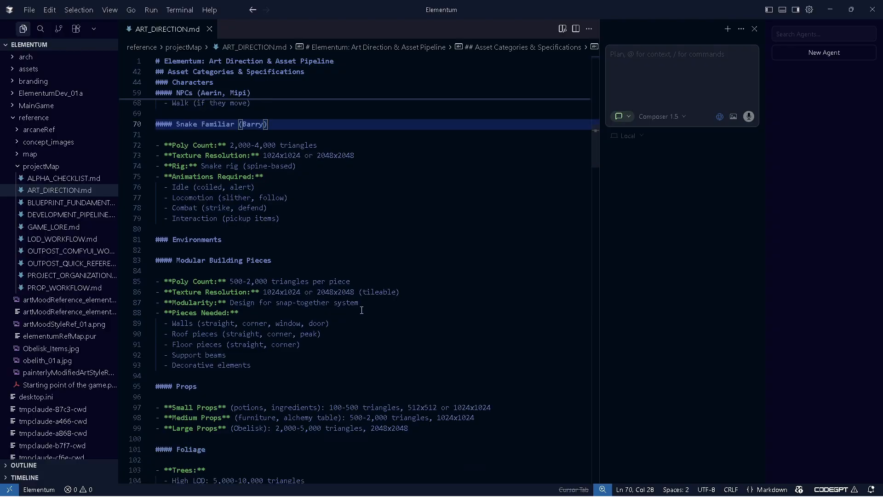
left_click(346, 156)
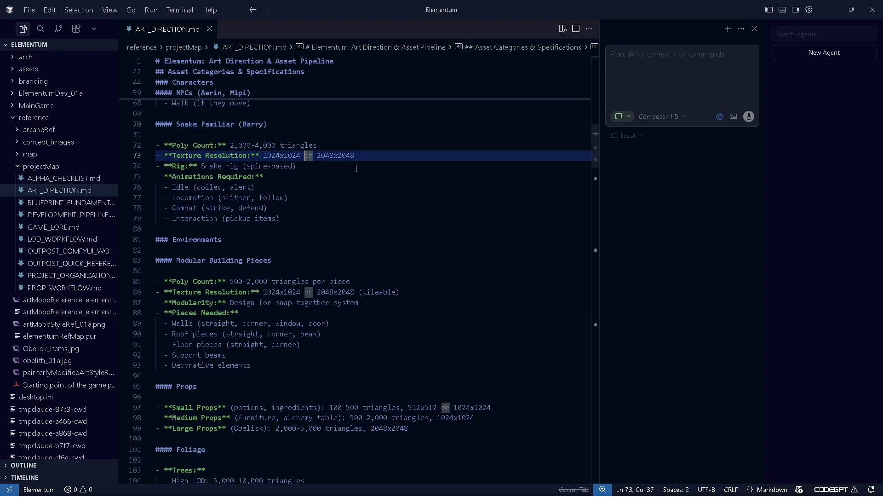
left_click(250, 147)
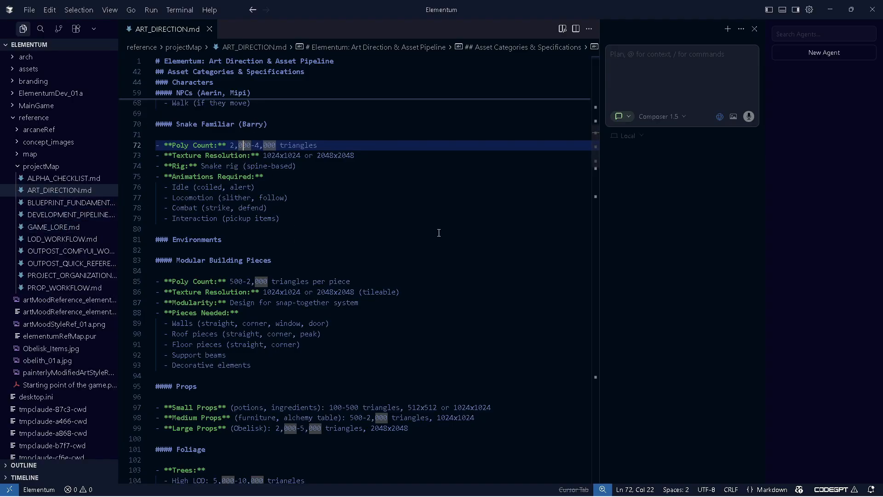
scroll(269, 276, "down", 12)
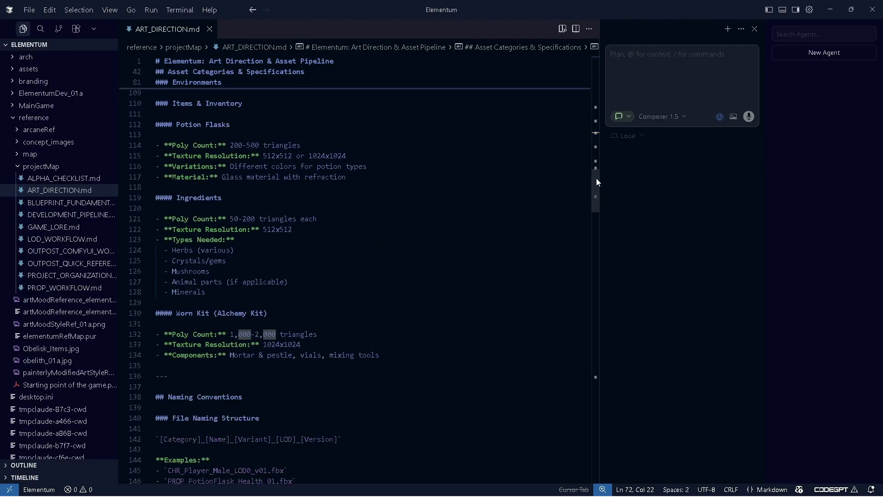
left_click_drag(596, 182, 594, 195)
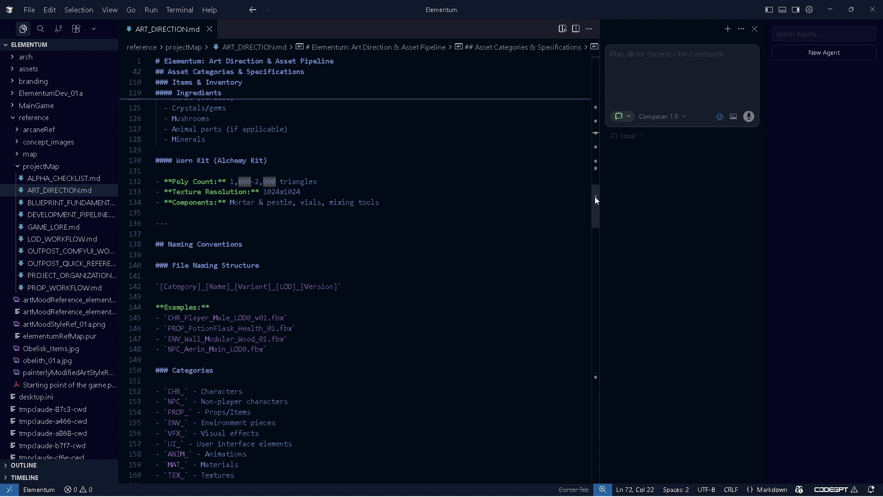
left_click_drag(595, 196, 597, 216)
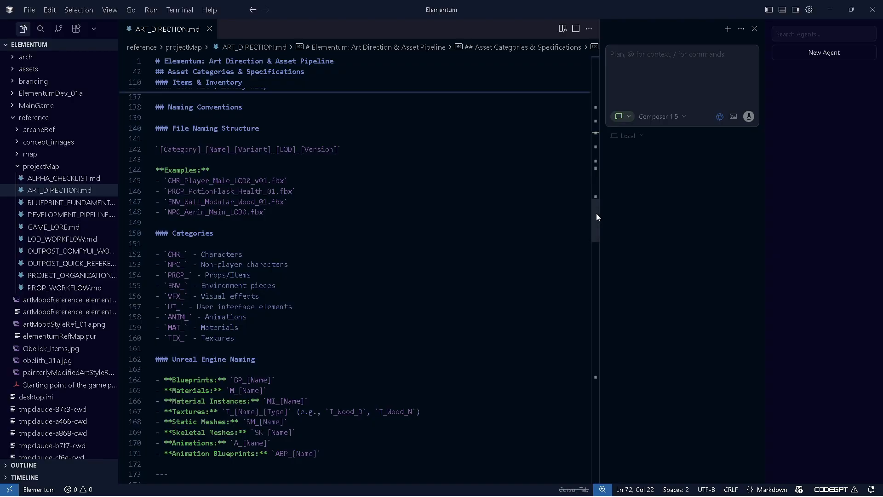
left_click_drag(596, 214, 595, 217)
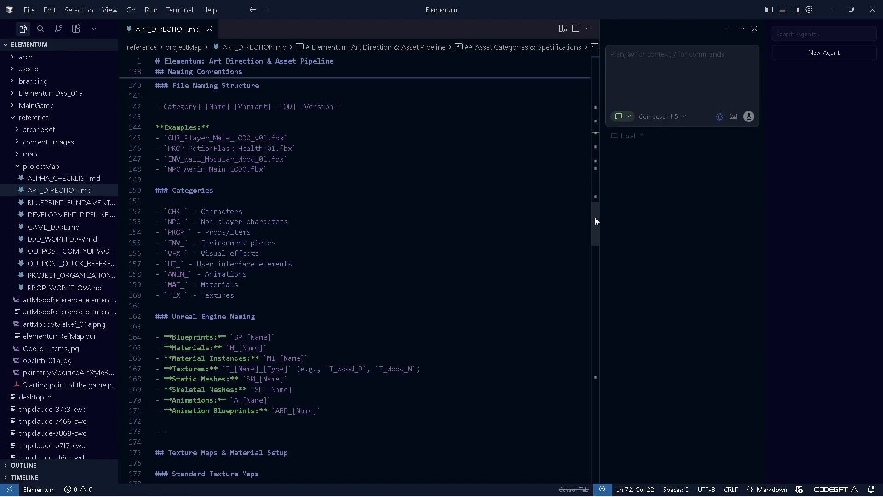
left_click_drag(594, 221, 594, 231)
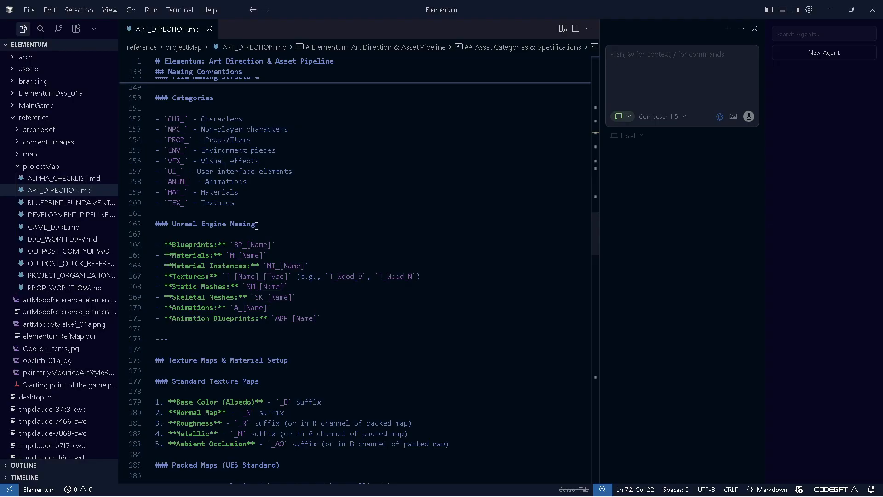
left_click_drag(595, 231, 595, 241)
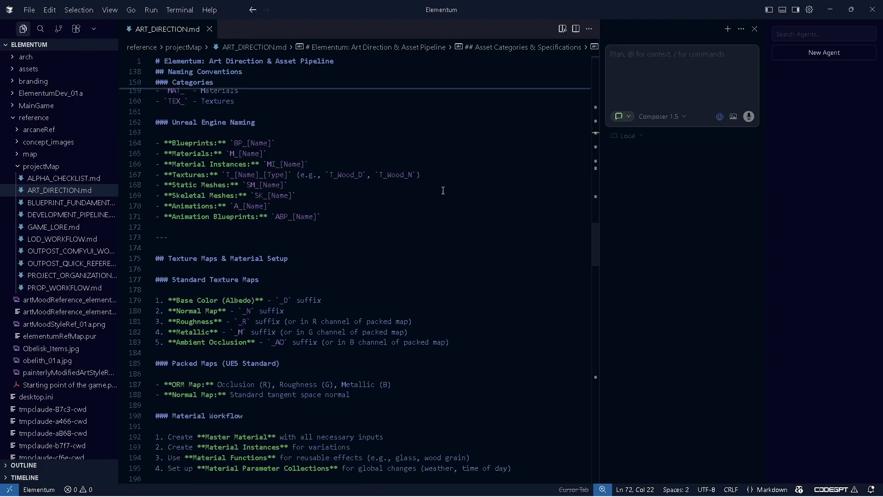
Examine the Unreal Engine Naming list and the following texture map sections
left_click_drag(164, 143, 346, 217)
left_click(346, 216)
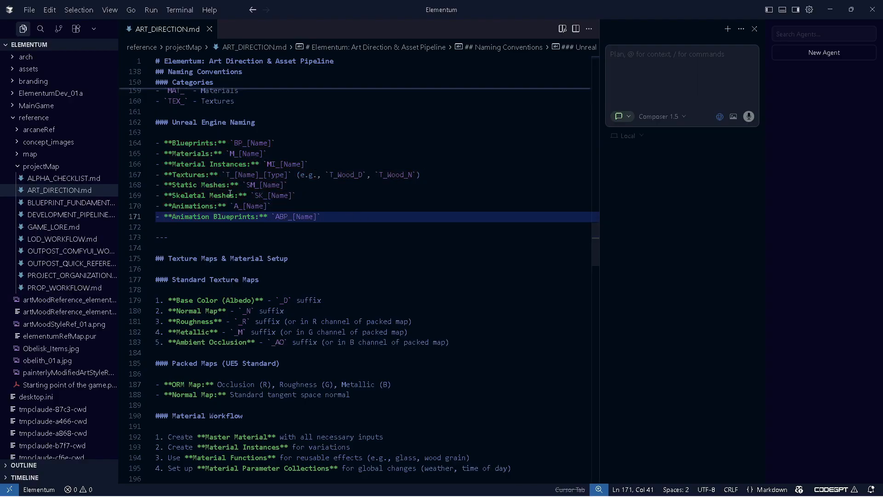
left_click(303, 195)
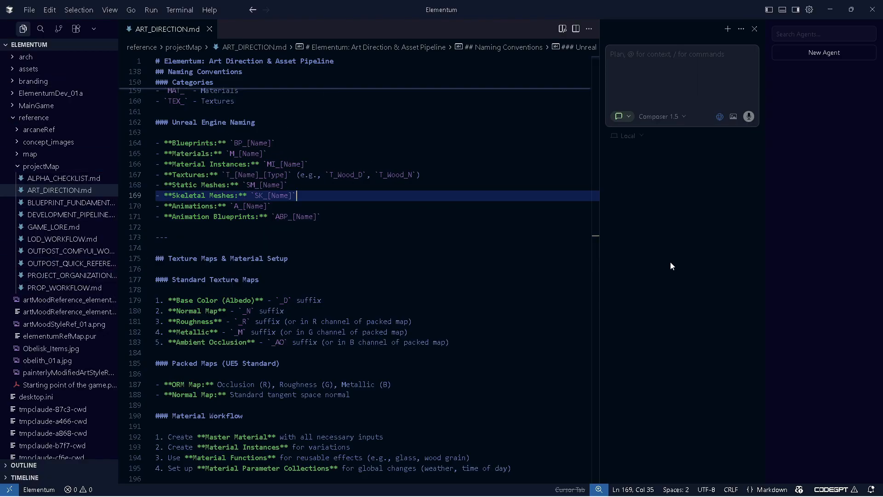
scroll(595, 247, "down", 2)
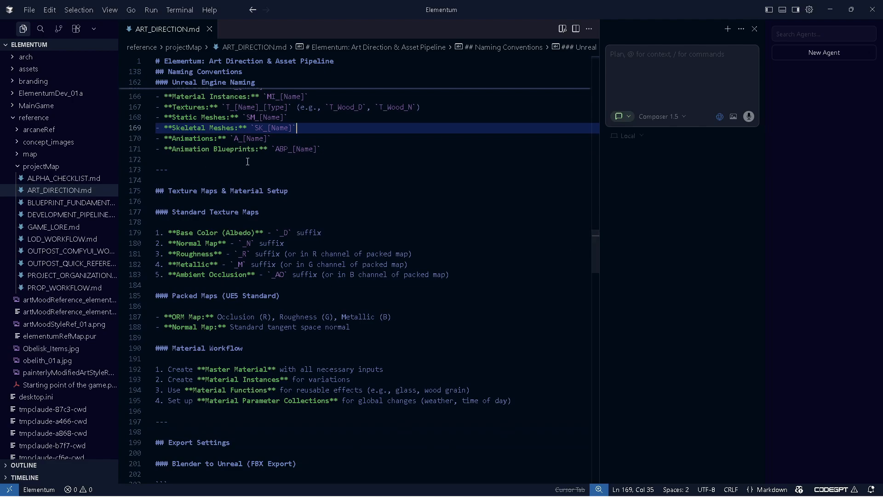
left_click(261, 128)
scroll(258, 129, "up", 2)
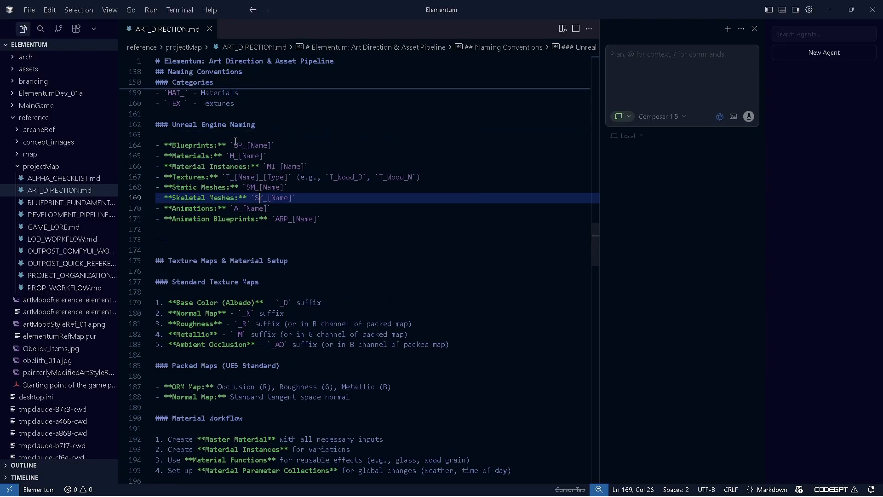
left_click_drag(234, 144, 343, 222)
left_click(338, 229)
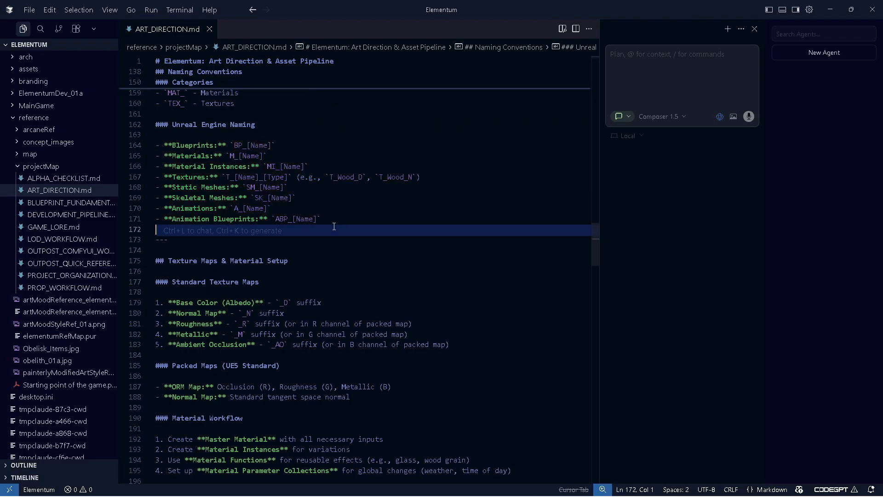
left_click(336, 220)
left_click(333, 194)
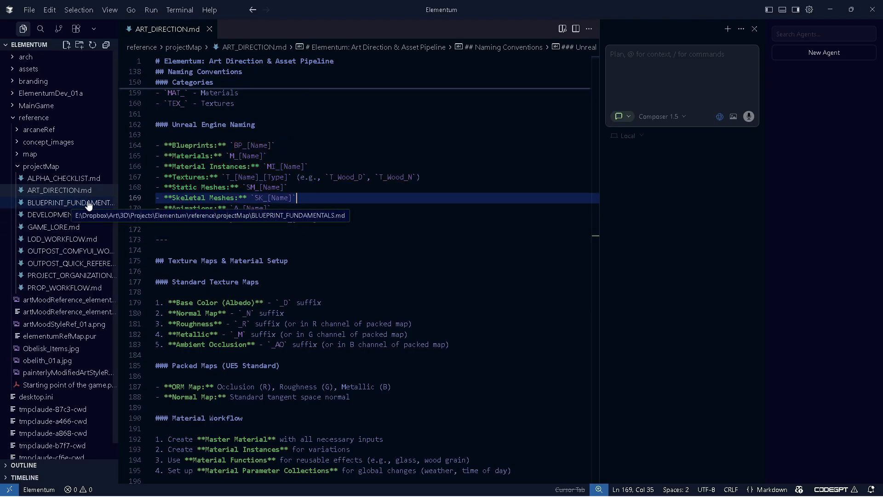
Open DEVELOPMENT_PIPELINE.md and inspect where the game name Elementum appears in its overview
left_click(67, 204)
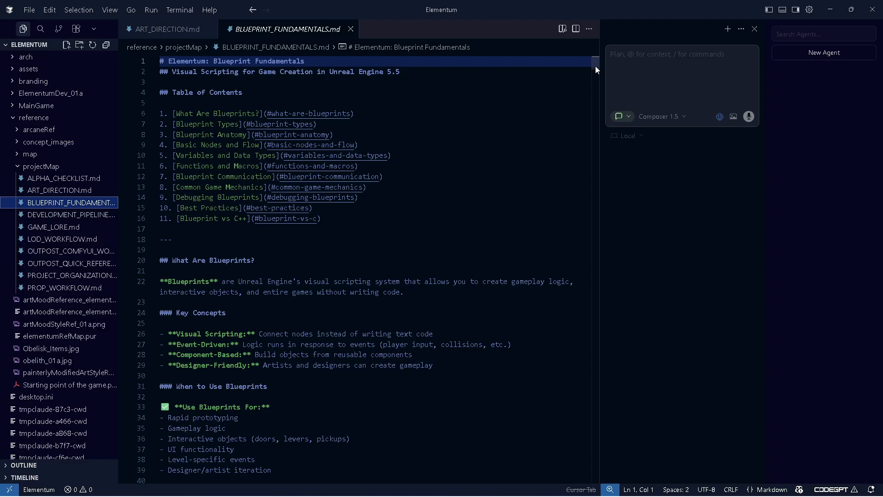
key("Down")
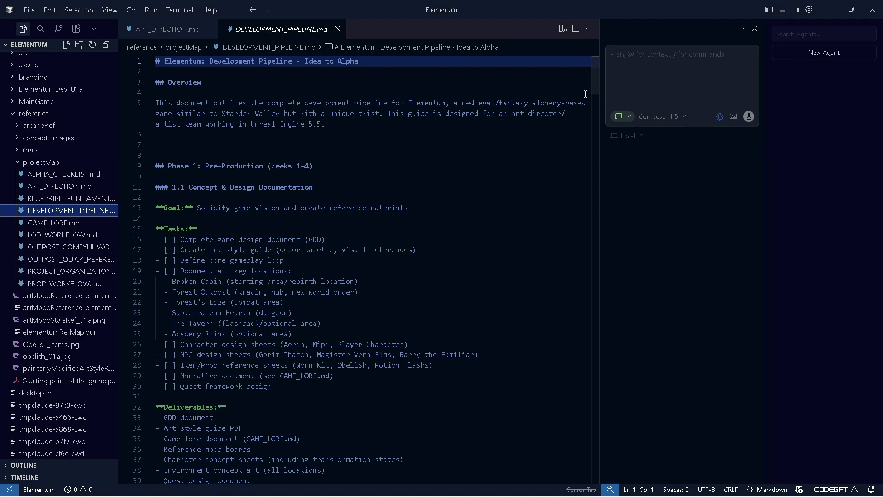
left_click_drag(158, 103, 453, 129)
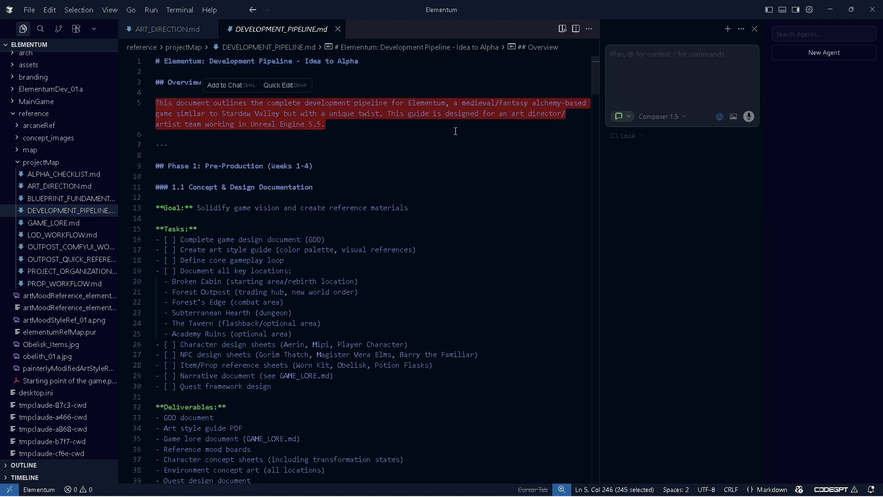
double_click(416, 102)
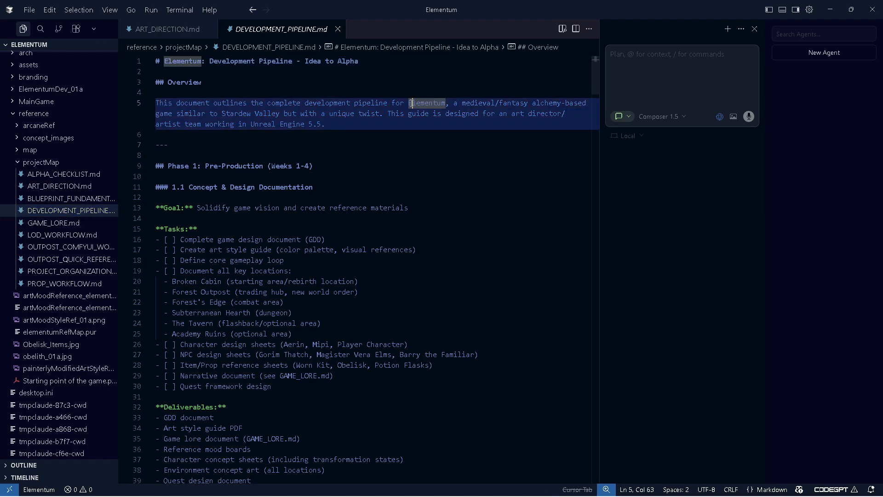
left_click(439, 182)
Widen the chat panel and switch the chat mode to Agent
left_click_drag(600, 166, 512, 159)
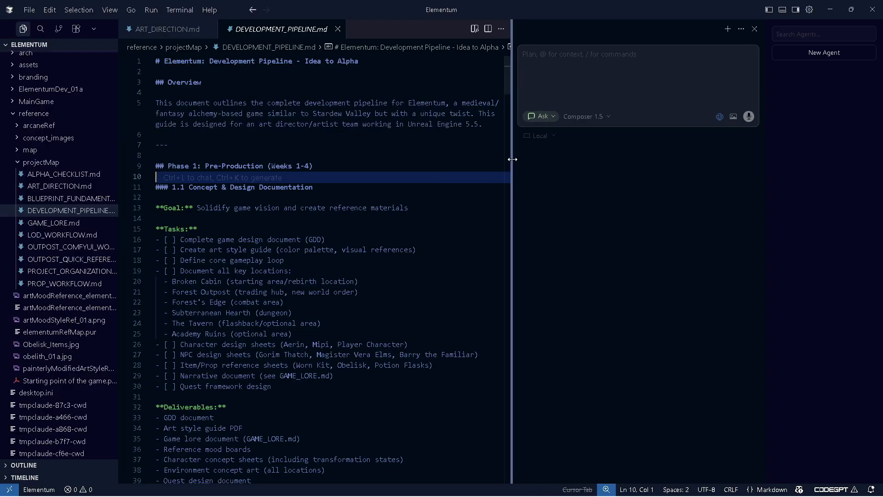
left_click(545, 117)
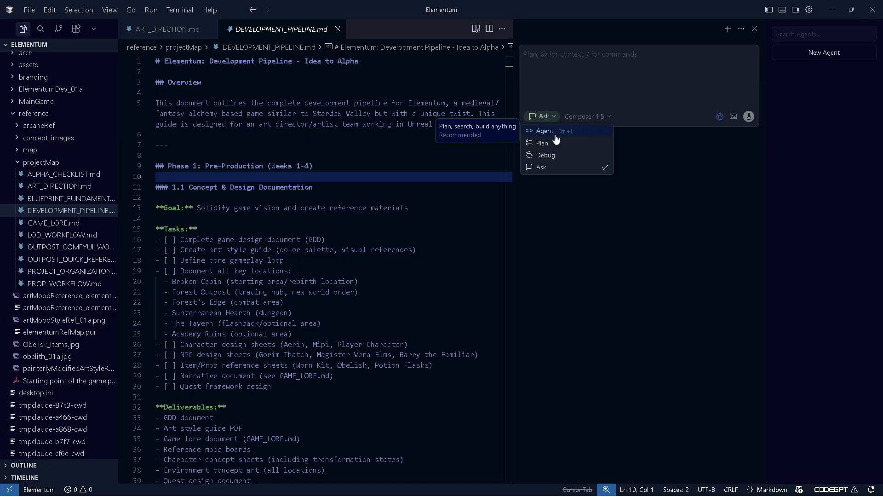
left_click(552, 131)
left_click(610, 117)
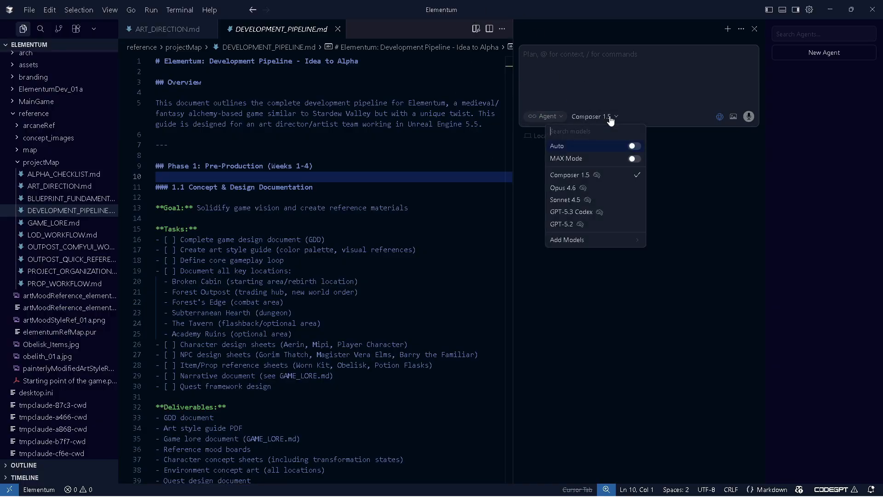
left_click(64, 212)
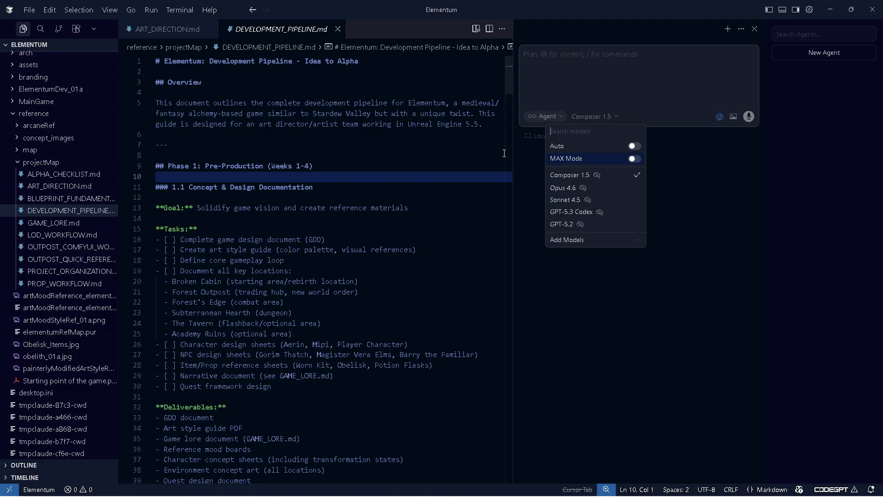
left_click_drag(505, 73, 508, 459)
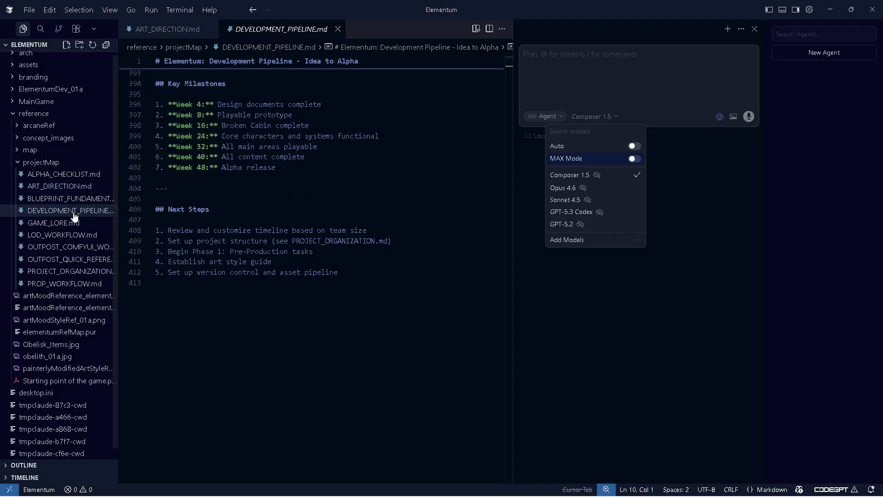
Begin an agent prompt asking it to navigate to the reference\projectMap directory
left_click(575, 108)
type("Please navia")
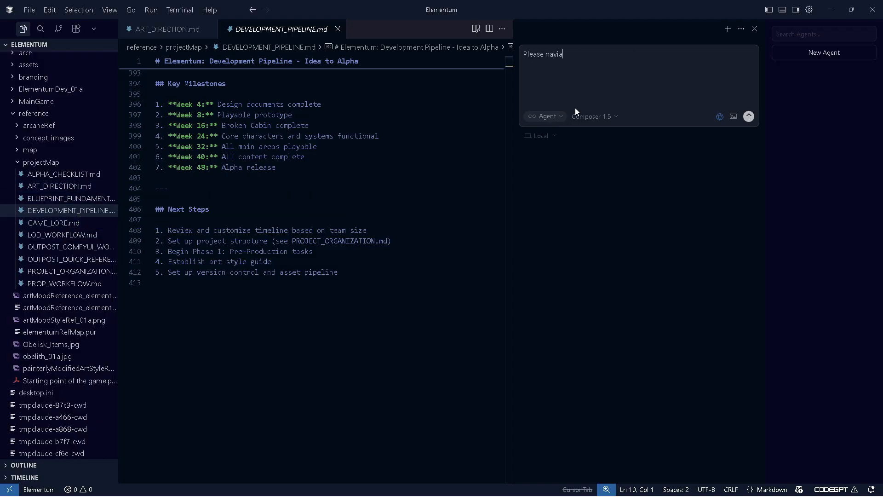
key("BackSpace")
type("gate to the refere")
key("ctrl+BackSpace")
key("Insert")
right_click(48, 163)
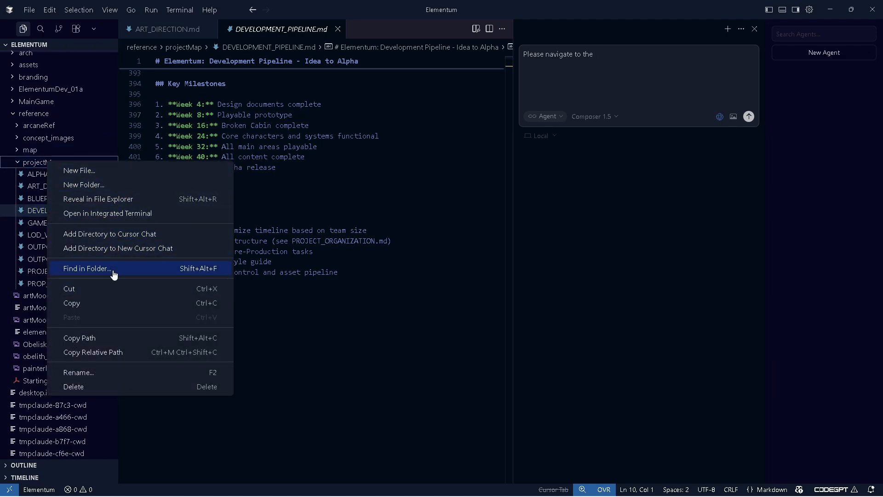
key("Escape")
left_click(634, 86)
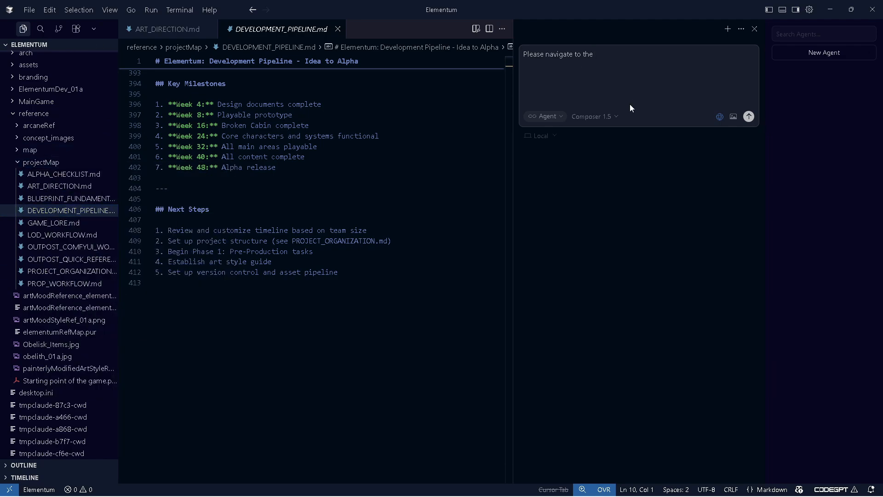
key("ctrl+v")
key("ctrl+z")
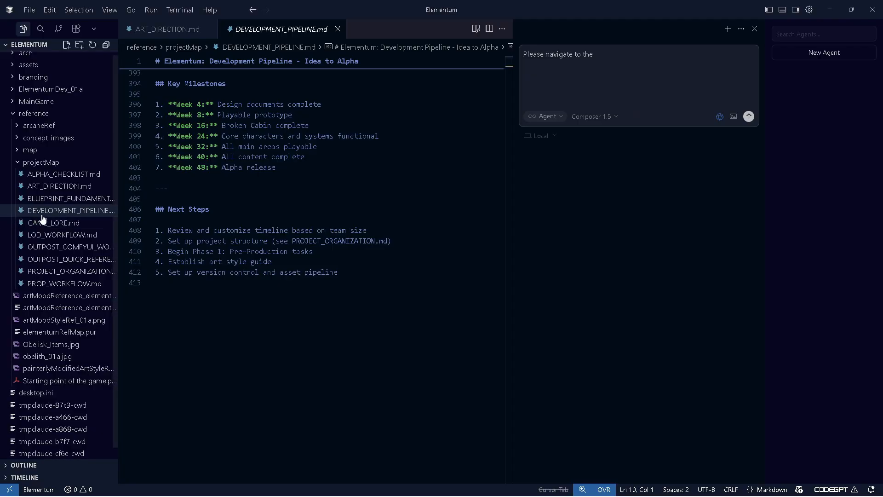
Finish and send the prompt to replace the game name 'Elementum' with 'Alryia' in every markdown file there
right_click(45, 211)
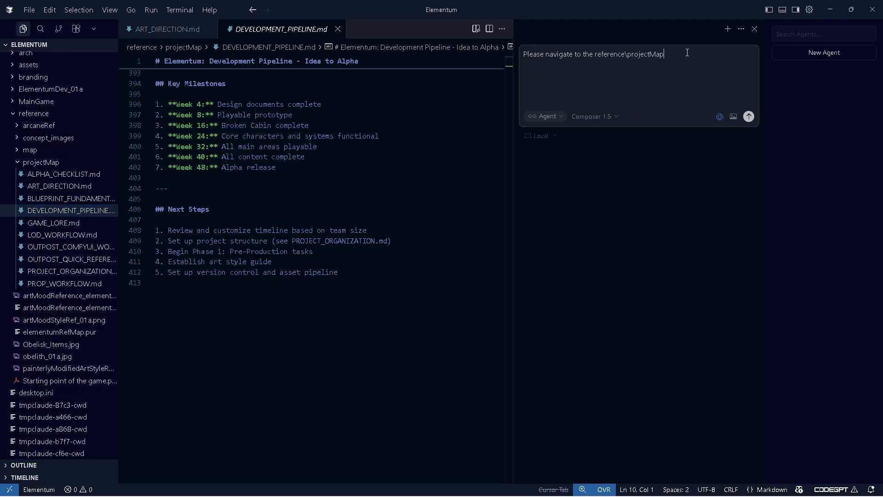
type("directory and Go through each individual markdown file and replca")
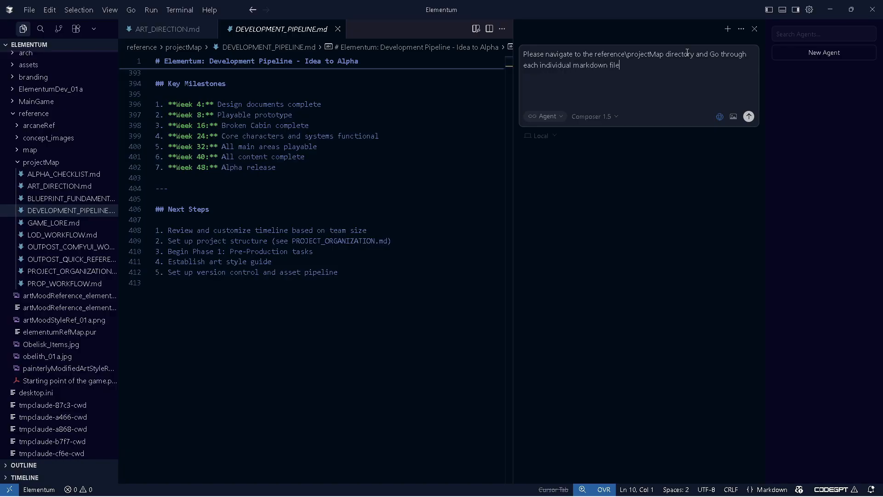
key("BackSpace")
key("BackSpace")
type("ace the game name 'Elementum' with 'Alr")
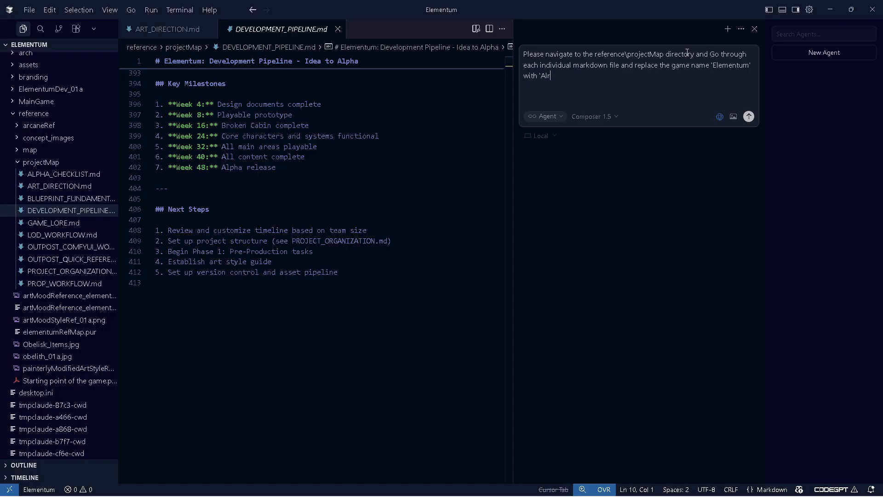
type("yia' for every instance found.")
key("Return")
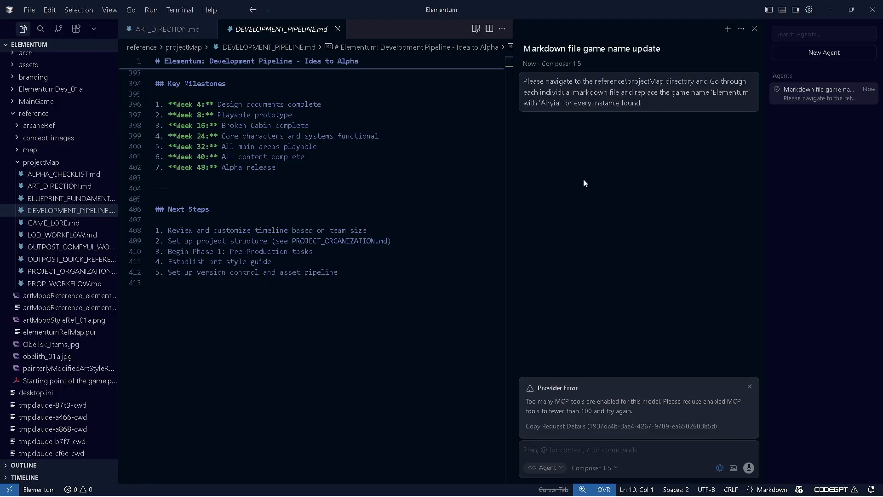
Open the Tools & MCP settings and disable the hostinger-mcp, MongoDB and Chrome DevTools servers
left_click(809, 10)
left_click(809, 10)
left_click(810, 9)
left_click(708, 200)
left_click(179, 196)
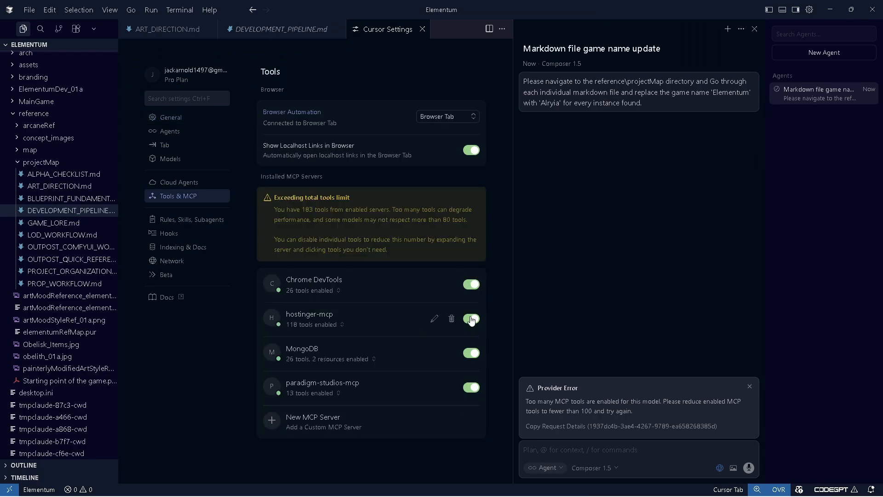
left_click(472, 318)
left_click(474, 274)
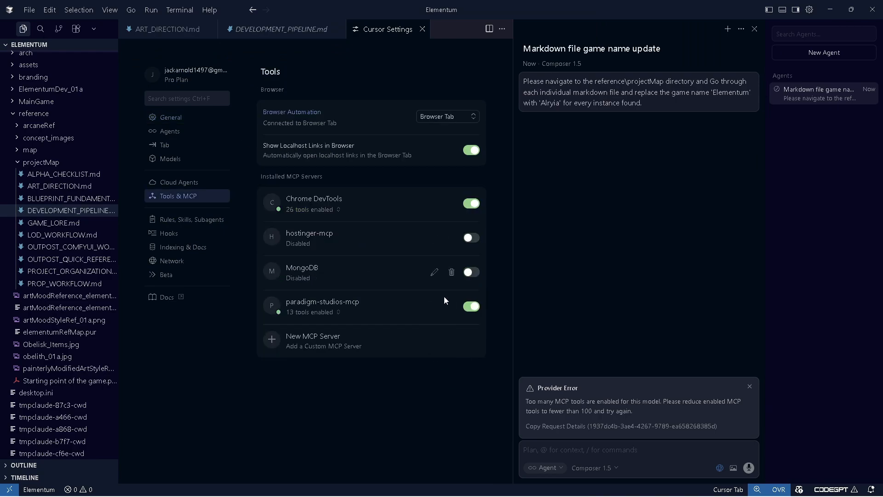
left_click(470, 206)
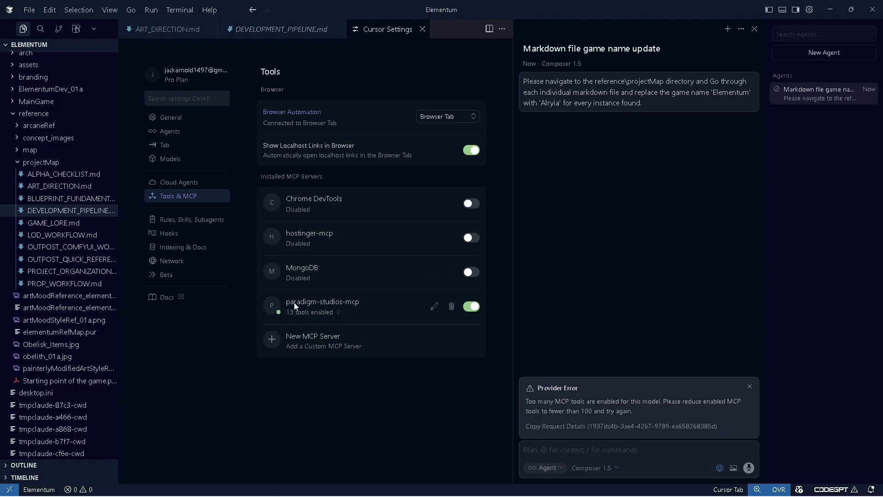
Expand the list of tools enabled on the paradigm-studios-mcp server
left_click(309, 312)
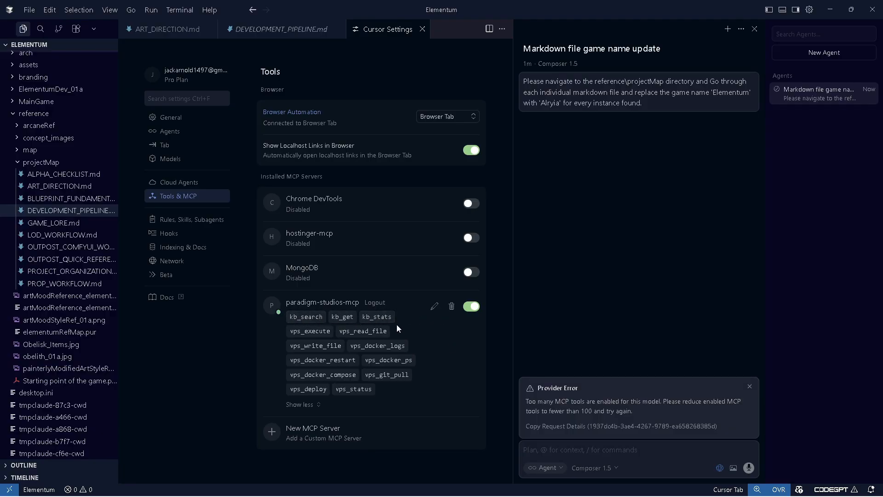
mouse_move(301, 322)
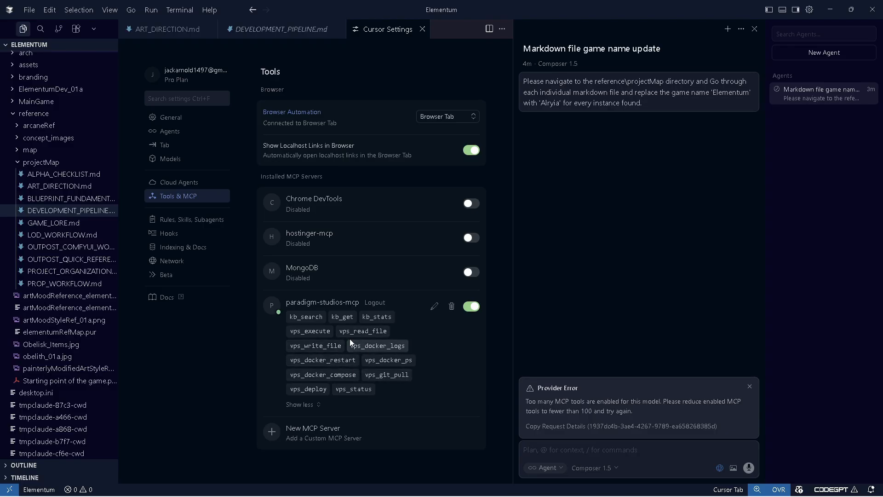
Read through the Timeline Summary and Key Milestones sections of DEVELOPMENT_PIPELINE.md
left_click(282, 30)
scroll(257, 272, "up", 9)
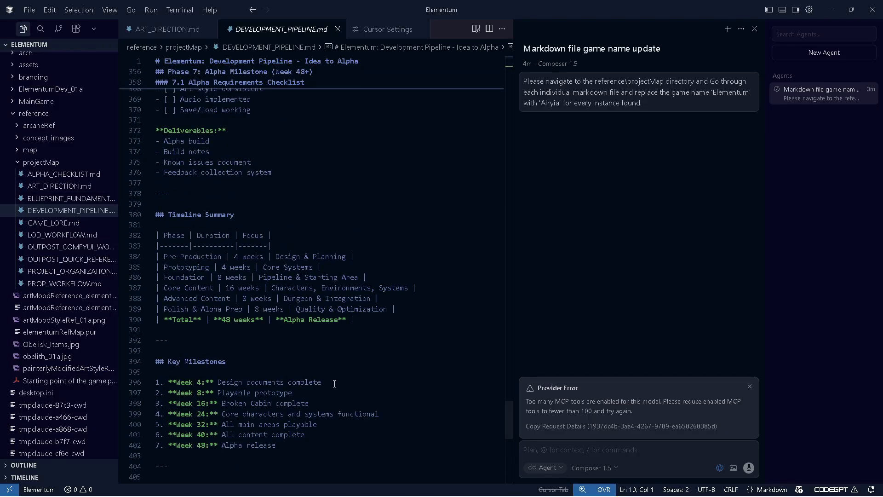
left_click_drag(156, 381, 342, 442)
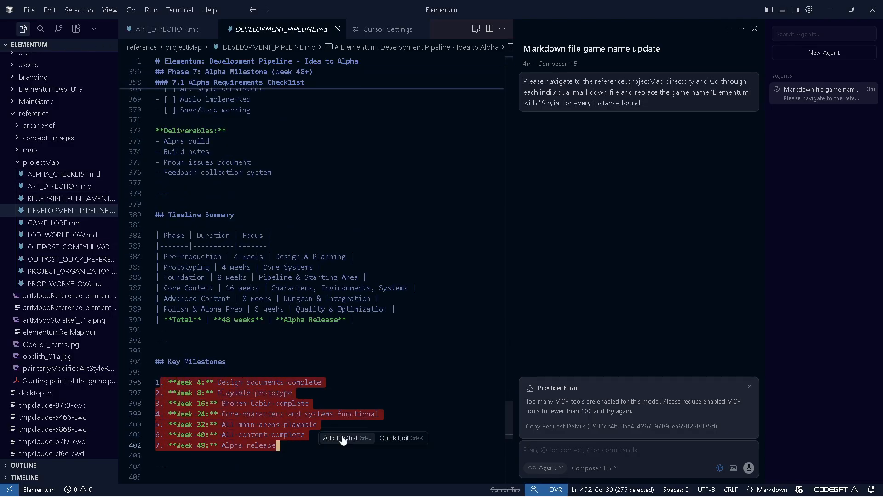
left_click(294, 372)
scroll(248, 426, "down", 1)
left_click_drag(277, 422, 160, 359)
left_click(157, 348)
scroll(310, 366, "down", 2)
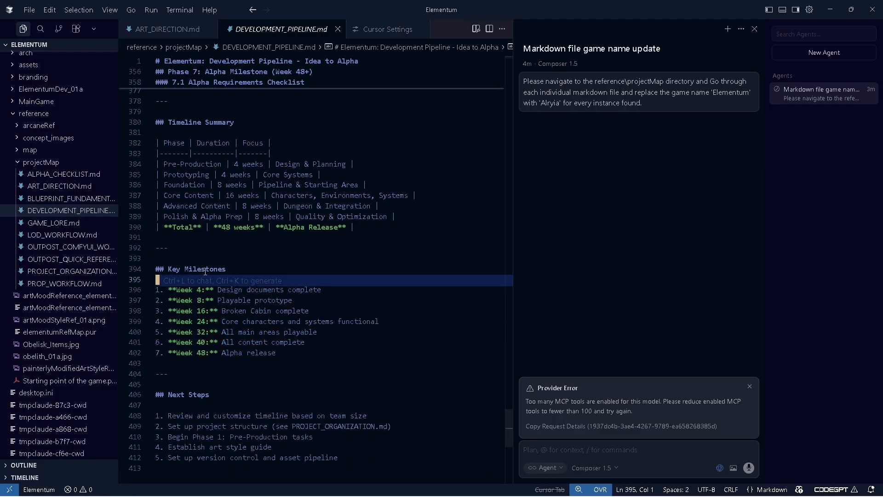
left_click(277, 353)
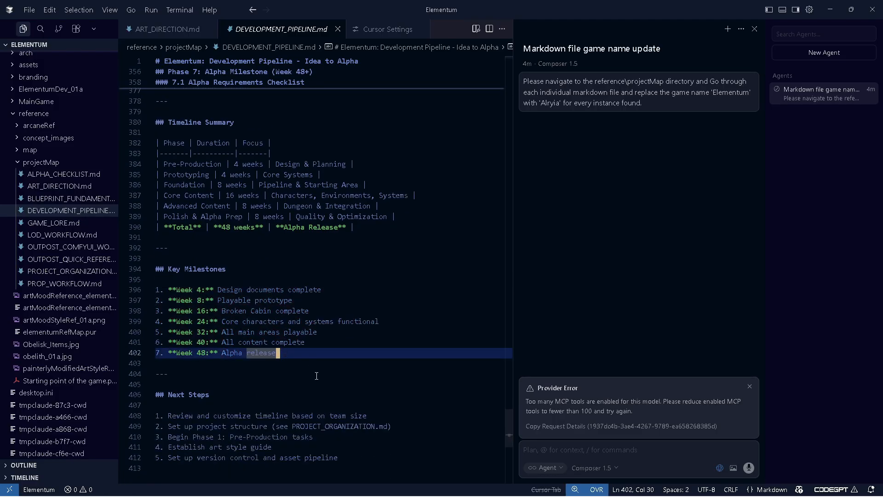
scroll(316, 359, "up", 9)
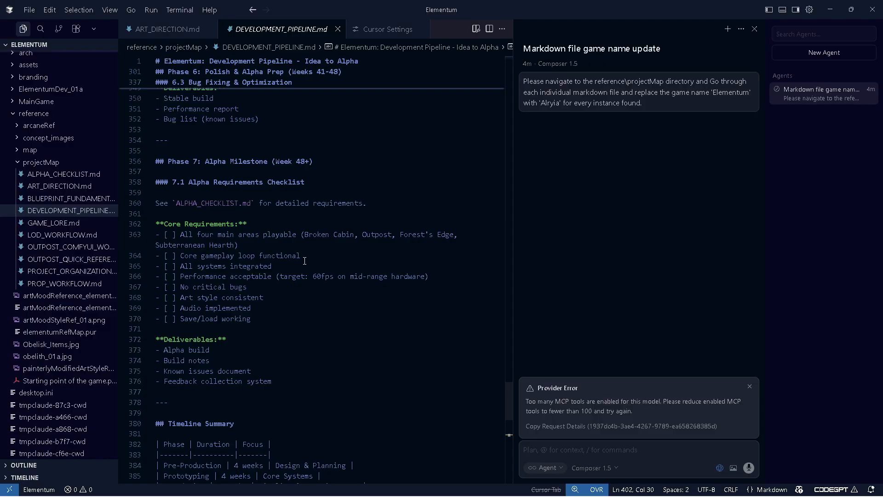
Skim the GAME_LORE, LOD_WORKFLOW, OUTPOST_COMFYUI_WORKFLOW, PROP_WORKFLOW and PROJECT_ORGANIZATION markdown files
left_click(54, 223)
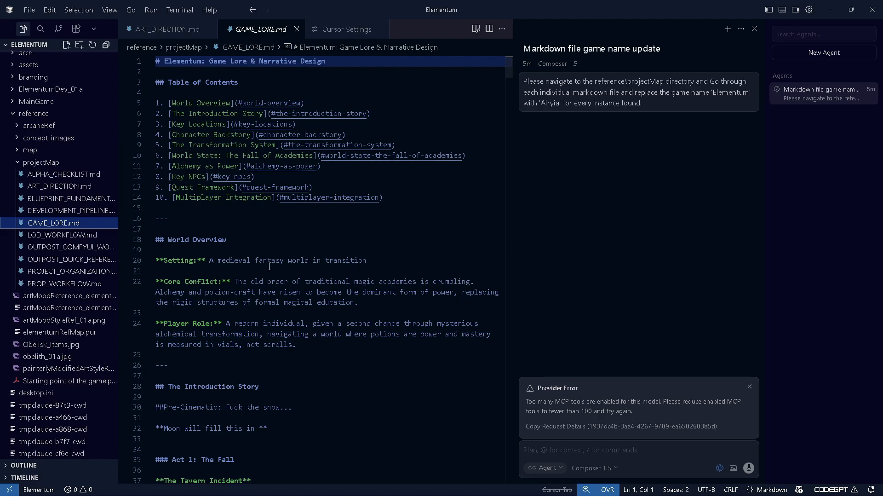
left_click_drag(509, 66, 509, 104)
left_click(62, 234)
left_click_drag(510, 111, 508, 137)
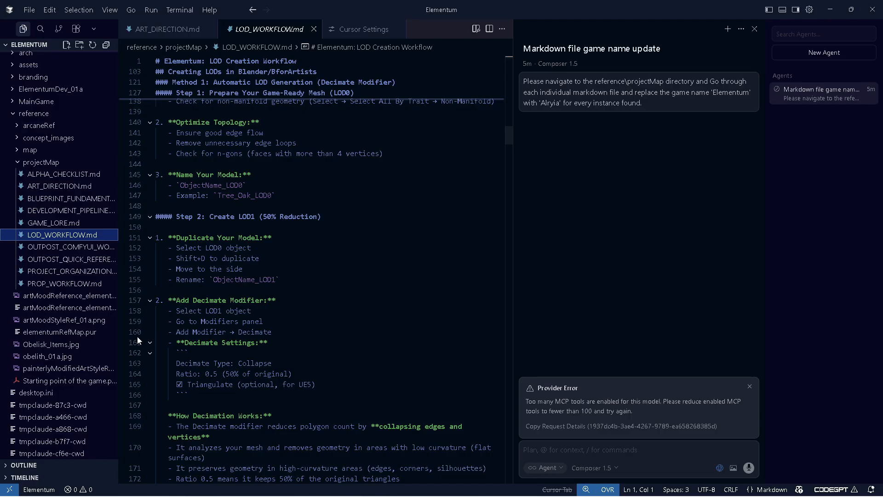
left_click(69, 246)
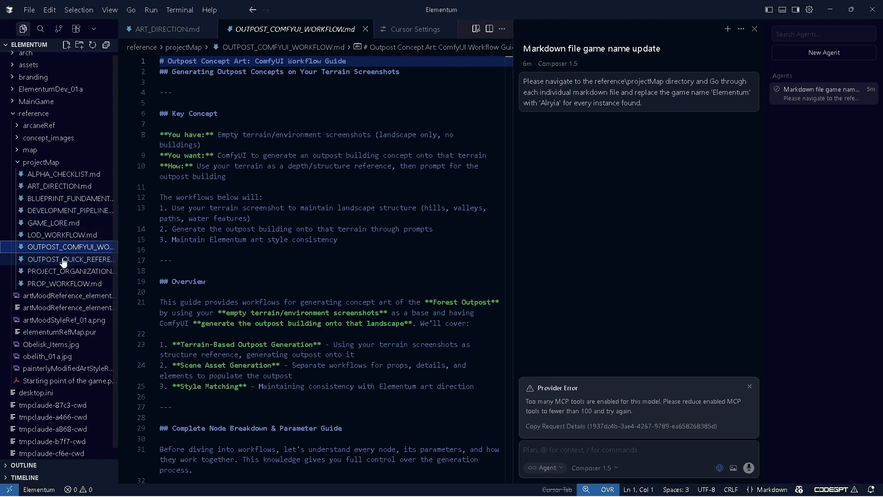
left_click(60, 284)
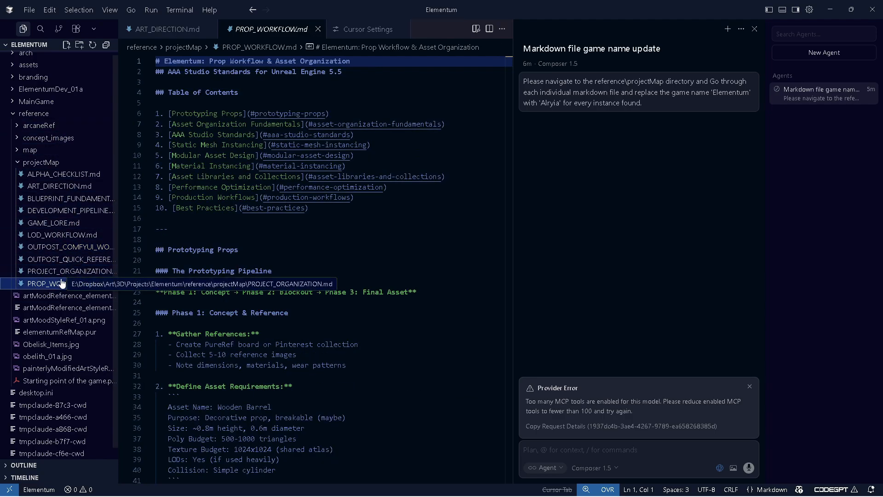
left_click_drag(508, 71, 508, 113)
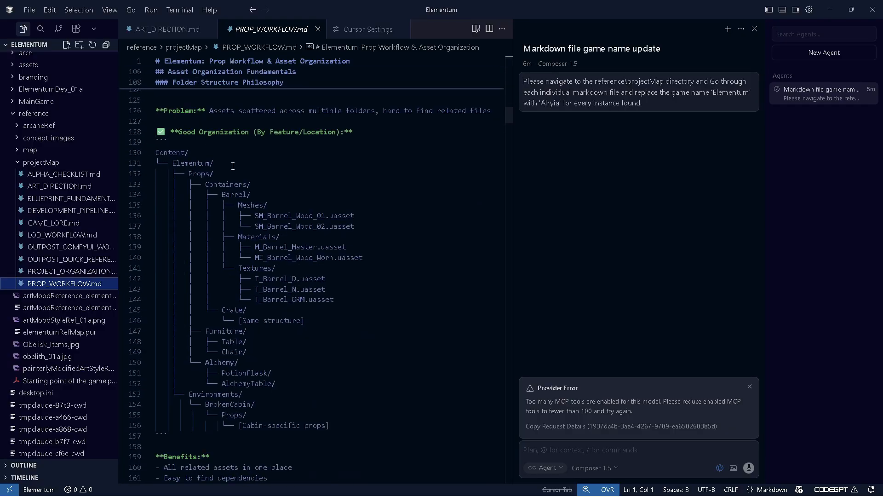
scroll(350, 275, "up", 2)
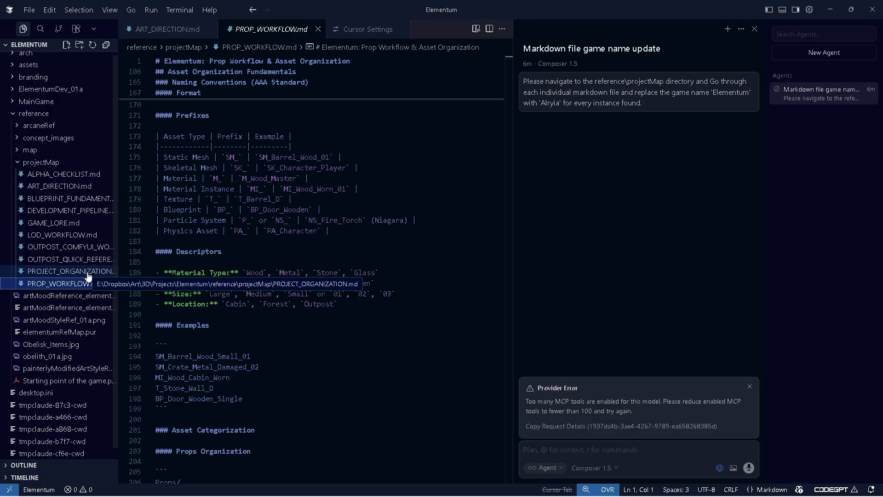
left_click(85, 272)
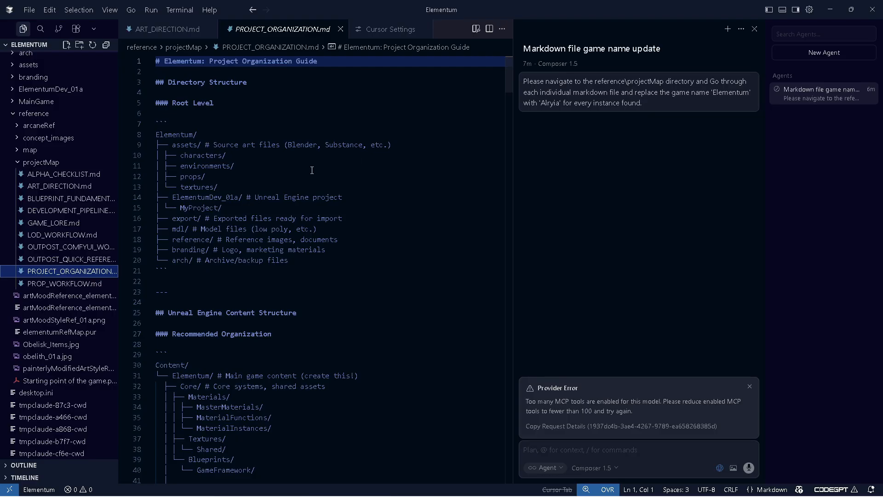
scroll(400, 184, "down", 20)
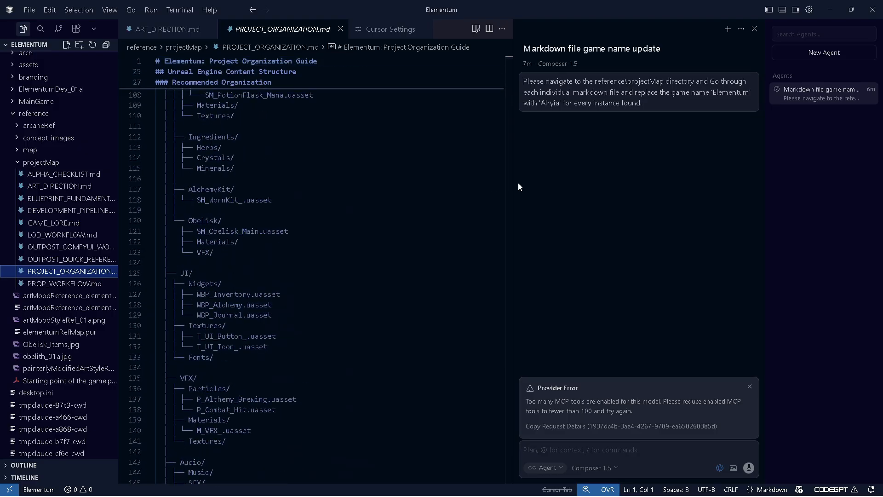
left_click_drag(506, 172, 504, 277)
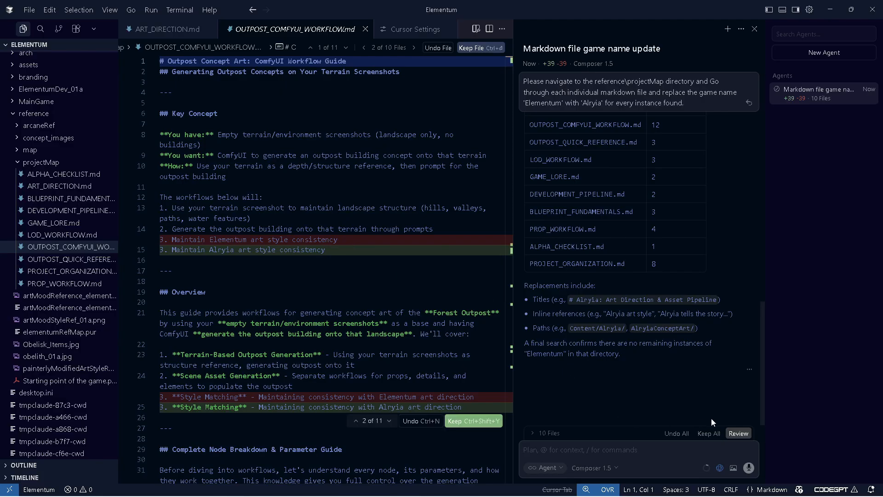
Keep all of the agent's edits across the 10 changed files
left_click(709, 434)
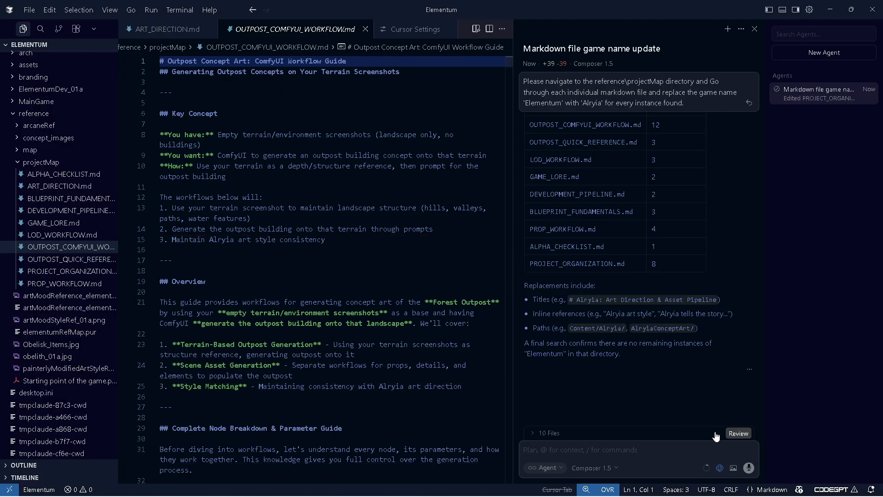
double_click(547, 63)
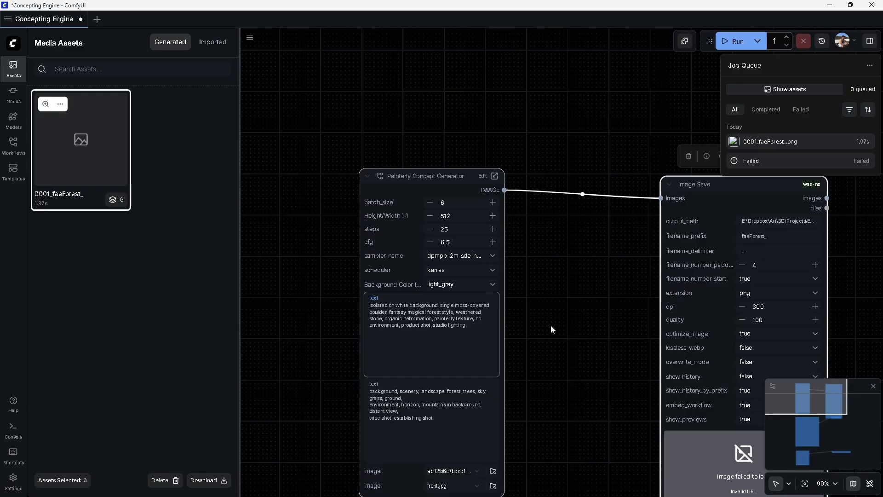
Switch to ComfyUI, save the Concepting Engine workflow and reload the interface
left_click_drag(552, 329, 467, 225)
scroll(467, 225, "down", 3)
left_click_drag(576, 227, 575, 286)
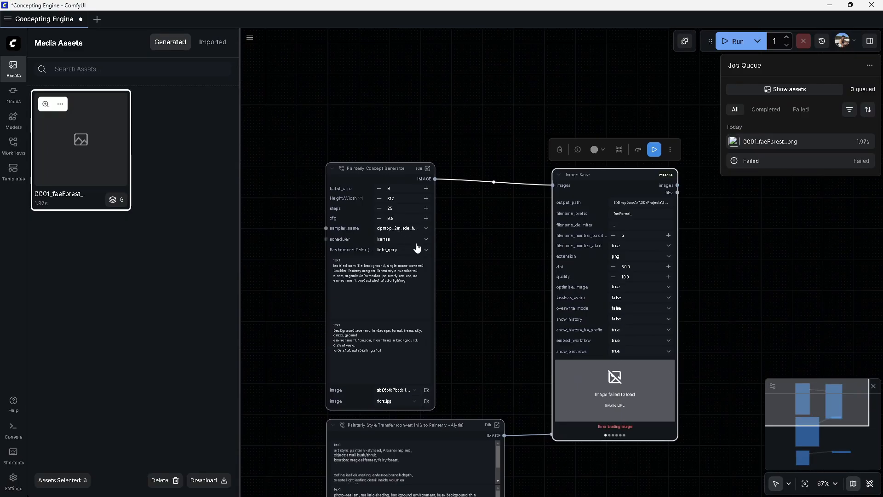
left_click(499, 238)
key("ctrl+s")
key("ctrl+r")
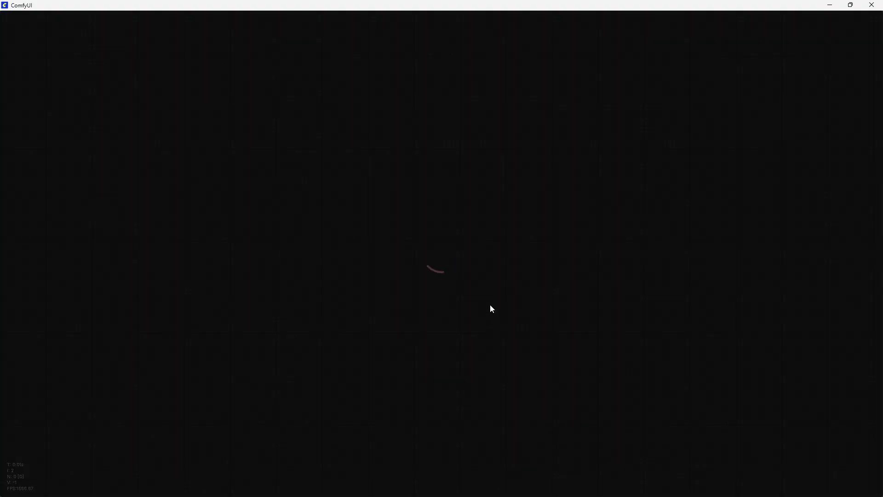
Open the New Subgraph and inspect its Load Image, Load CLIP Vision and IPAdapter node connections
left_click(578, 149)
left_click_drag(645, 113, 487, 126)
left_click_drag(287, 173, 436, 155)
left_click(304, 79)
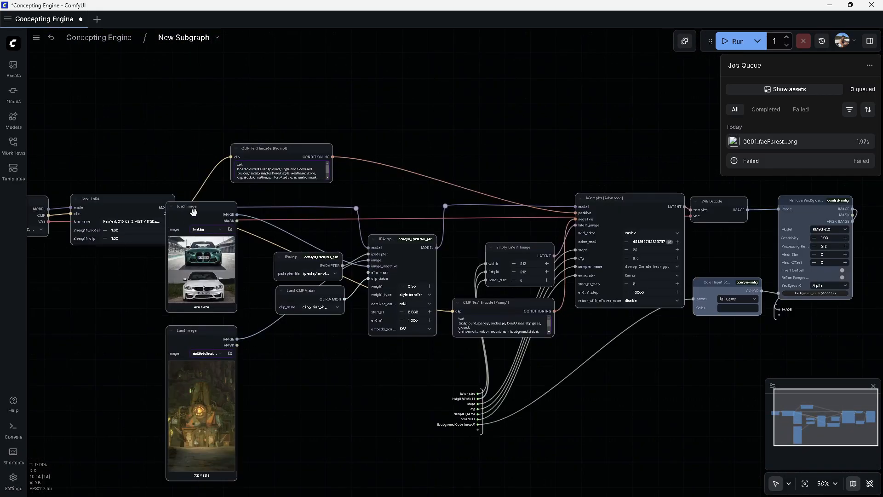
left_click_drag(193, 212, 286, 349)
scroll(339, 400, "up", 6)
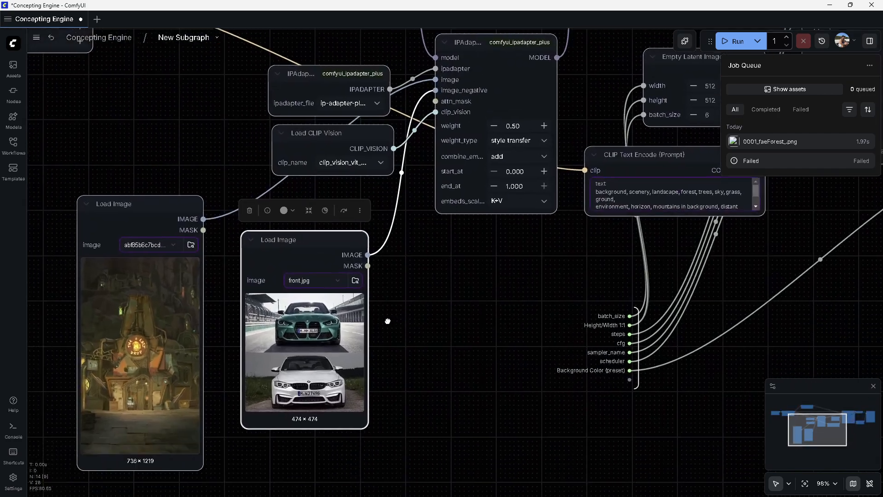
left_click_drag(388, 321, 391, 306)
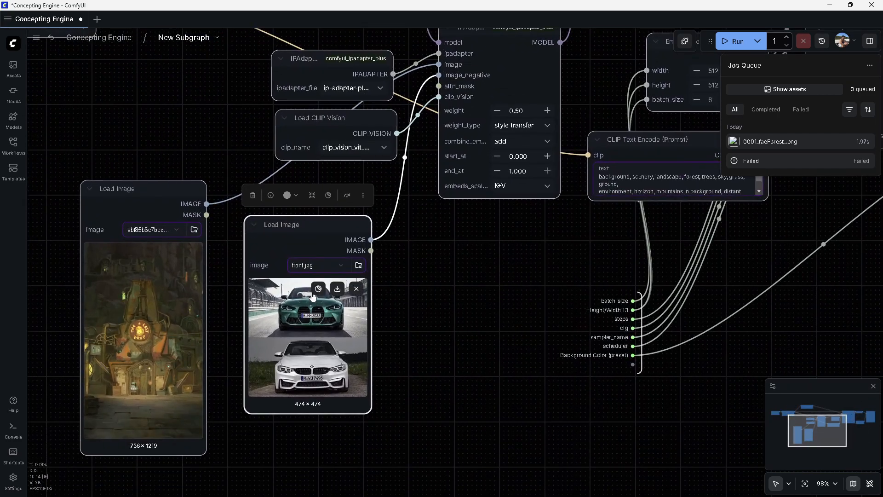
scroll(312, 295, "up", 5)
scroll(265, 314, "down", 2)
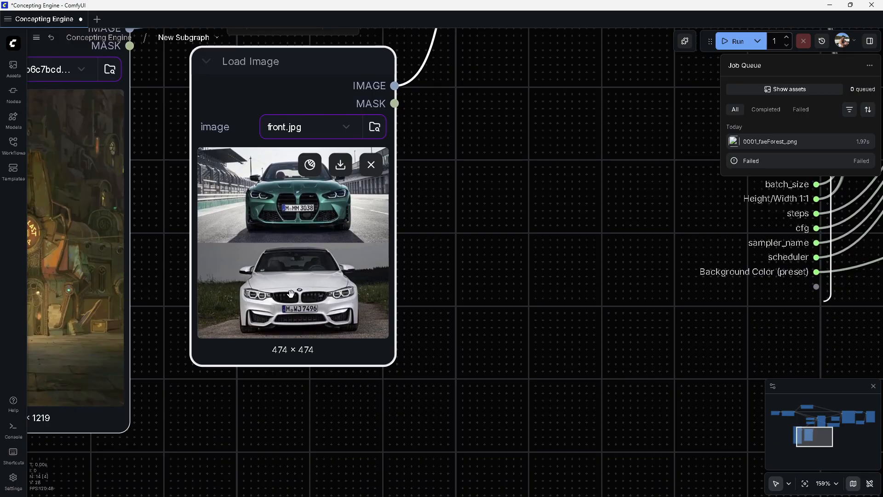
left_click_drag(290, 304, 242, 381)
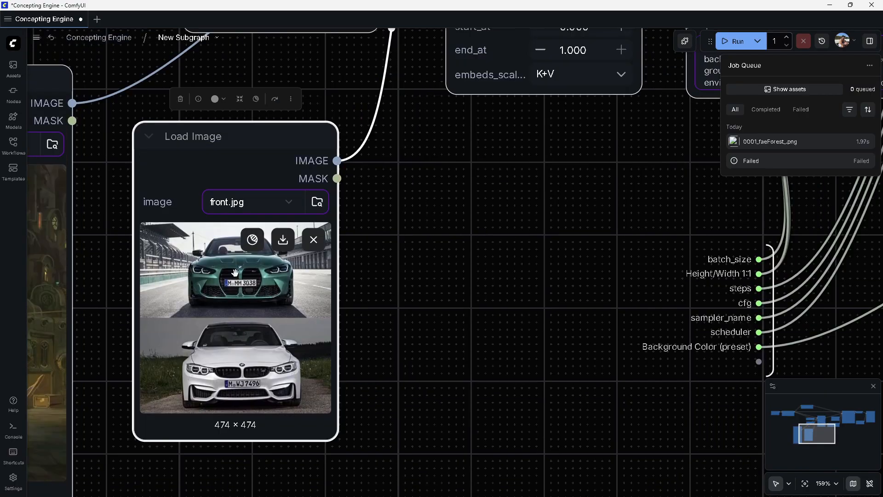
scroll(326, 360, "down", 10)
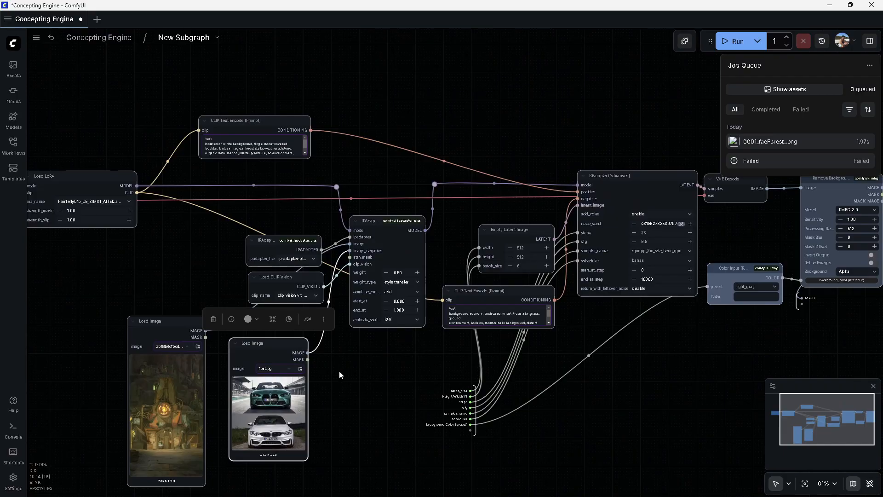
left_click_drag(340, 368, 214, 412)
left_click_drag(336, 264, 320, 216)
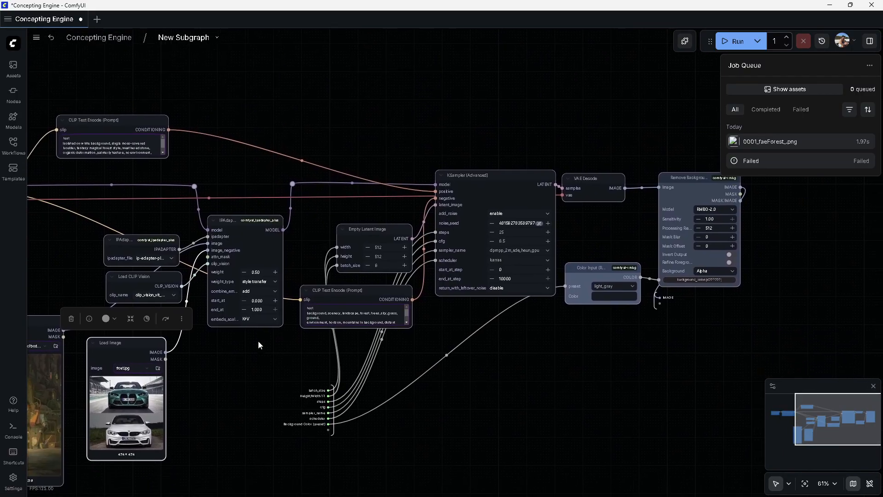
left_click_drag(134, 348, 243, 359)
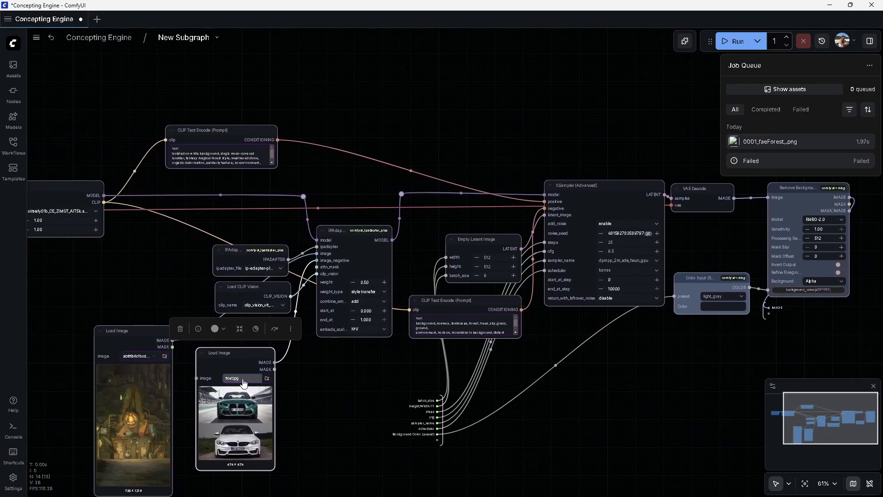
scroll(275, 356, "up", 4)
left_click_drag(384, 370, 369, 348)
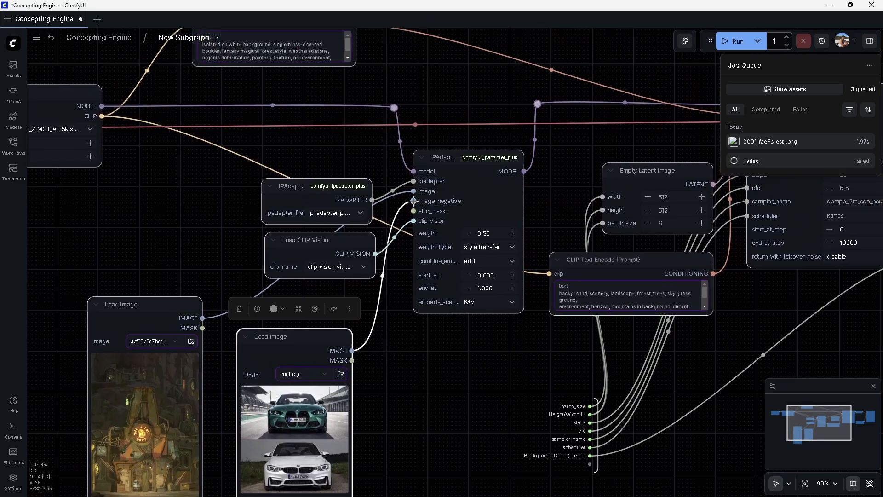
left_click(469, 161)
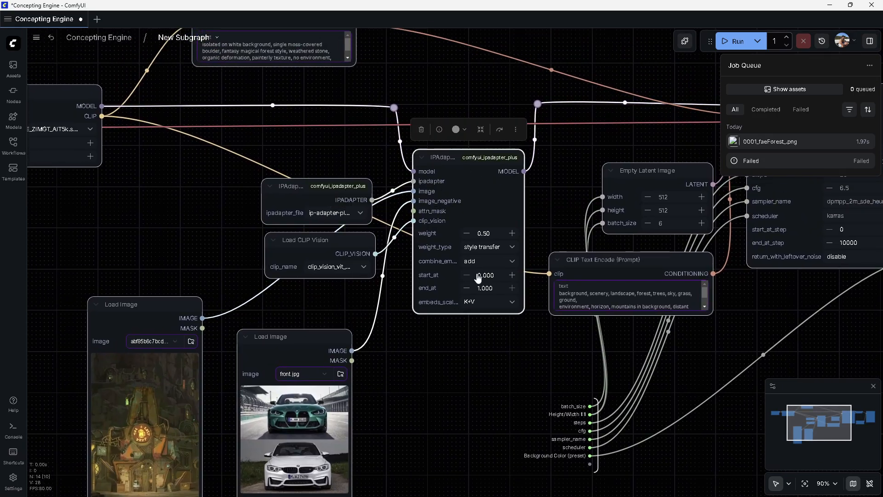
Nudge the IPAdapter node slightly to the right
left_click_drag(543, 182, 435, 264)
left_click(405, 328)
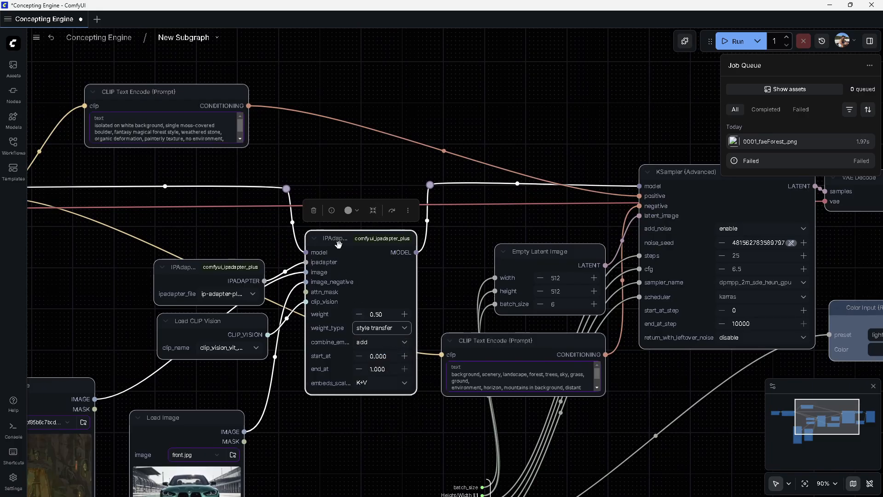
left_click_drag(339, 246, 361, 249)
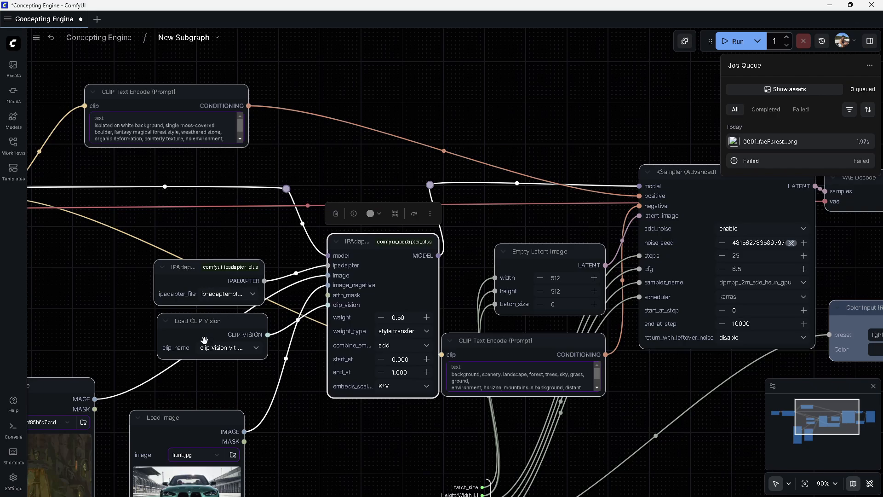
Zoom in to examine the two Load Image reference pictures
left_click_drag(115, 328, 267, 206)
left_click(212, 368)
left_click_drag(240, 436, 264, 301)
scroll(176, 223, "up", 10)
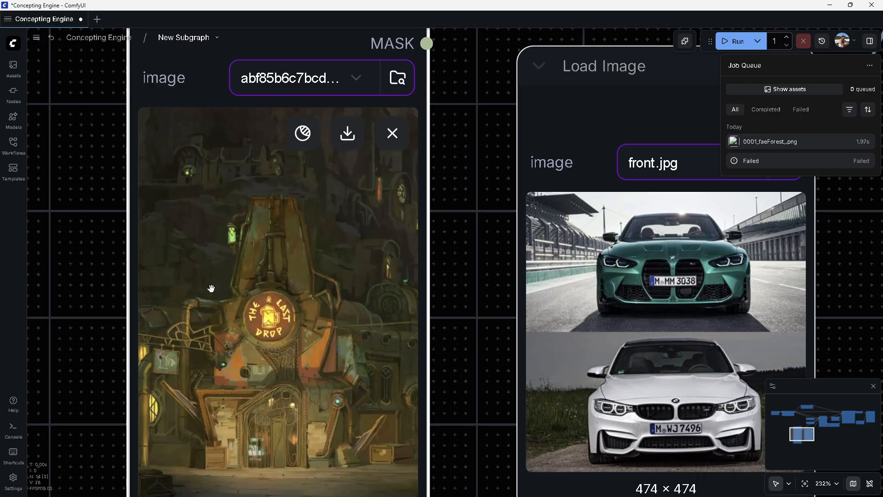
scroll(211, 288, "down", 10)
scroll(245, 360, "up", 9)
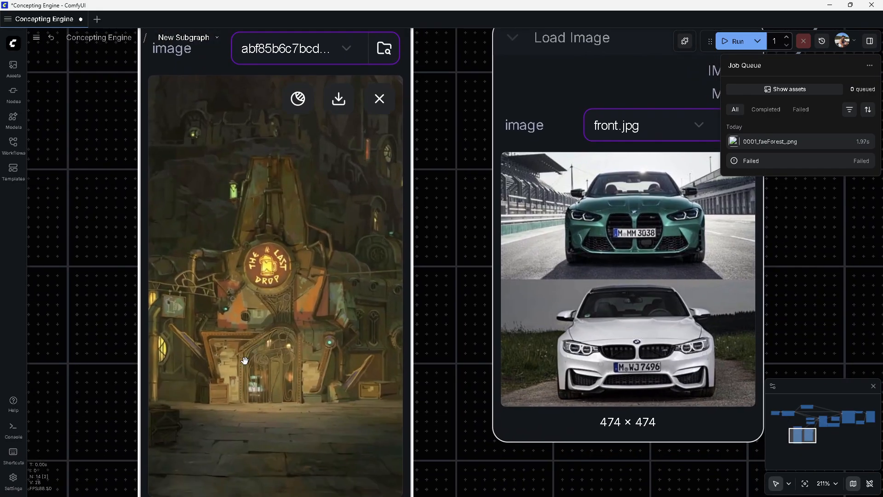
scroll(225, 362, "up", 3)
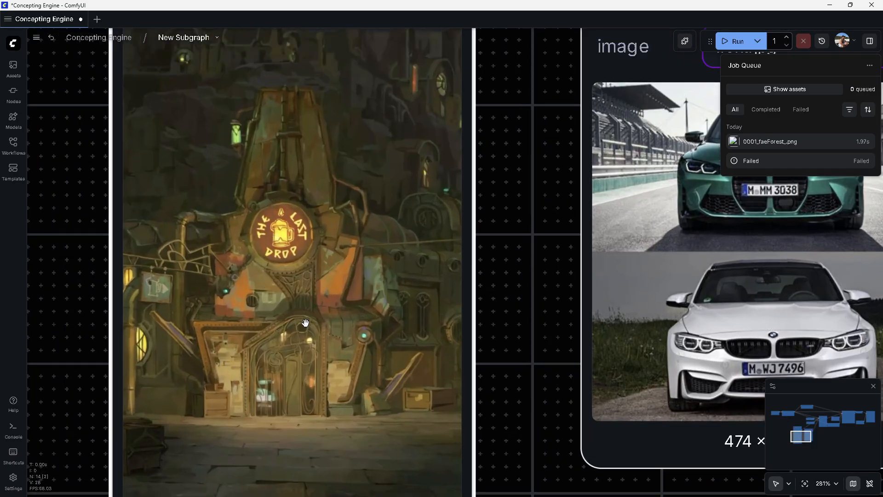
Pan and zoom across the subgraph to review the Load Image, IPAdapter and KSampler node layout
left_click_drag(479, 215, 493, 321)
scroll(500, 399, "down", 2)
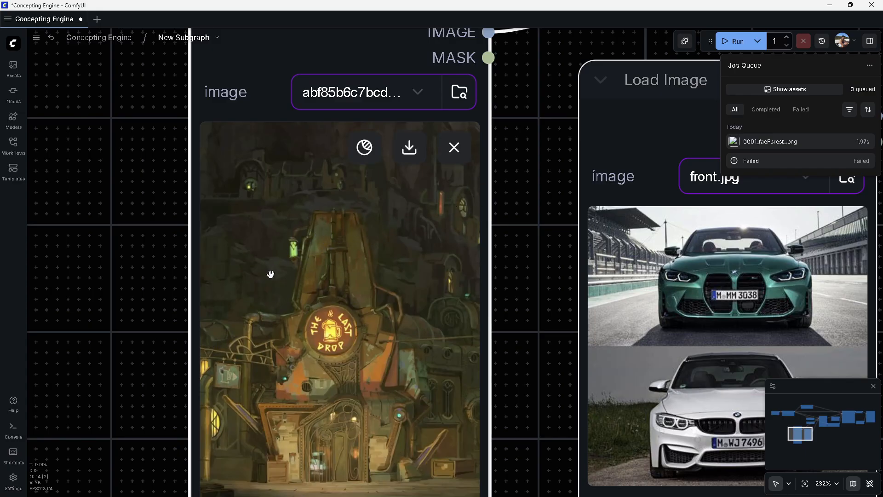
scroll(400, 257, "down", 4)
left_click_drag(483, 311, 376, 284)
scroll(419, 179, "down", 4)
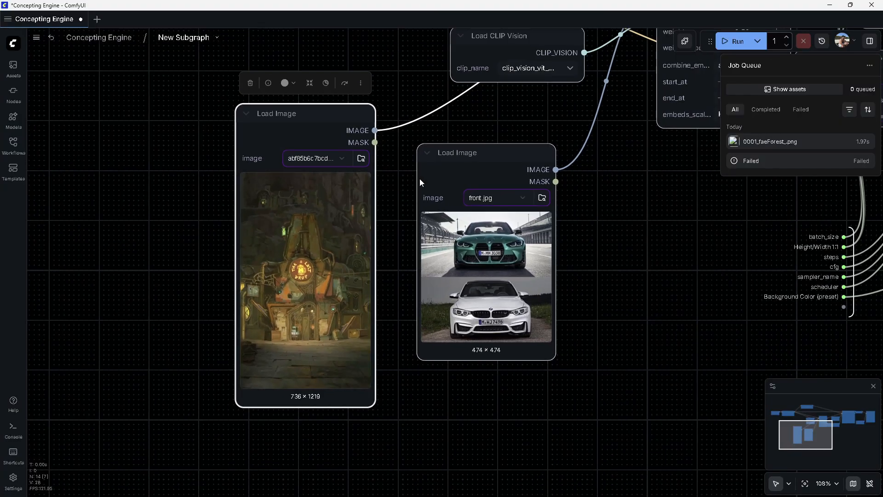
left_click_drag(419, 179, 292, 340)
scroll(429, 349, "down", 5)
mouse_move(472, 431)
left_mouse_down()
mouse_move(335, 348)
mouse_move(308, 387)
left_mouse_up()
mouse_move(686, 360)
left_mouse_down()
mouse_move(580, 399)
mouse_move(462, 393)
left_mouse_up()
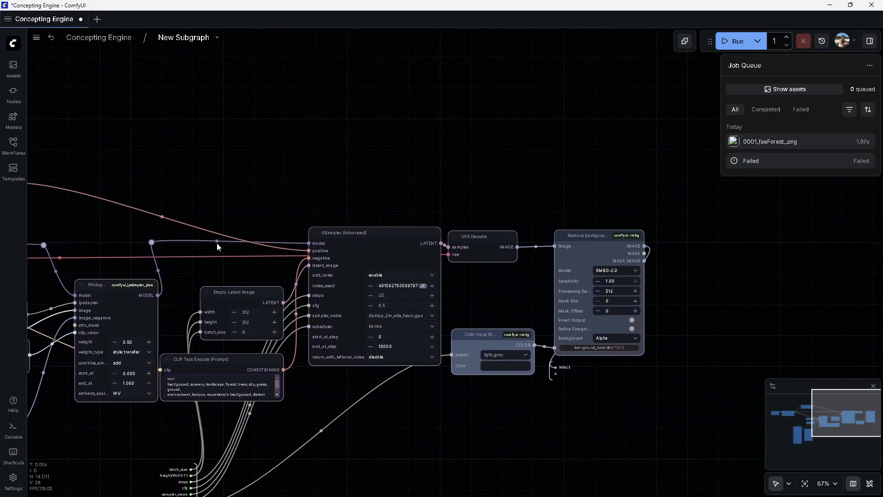
left_click_drag(204, 276, 392, 260)
left_click_drag(405, 332, 317, 385)
scroll(354, 396, "up", 3)
left_click_drag(374, 404, 406, 388)
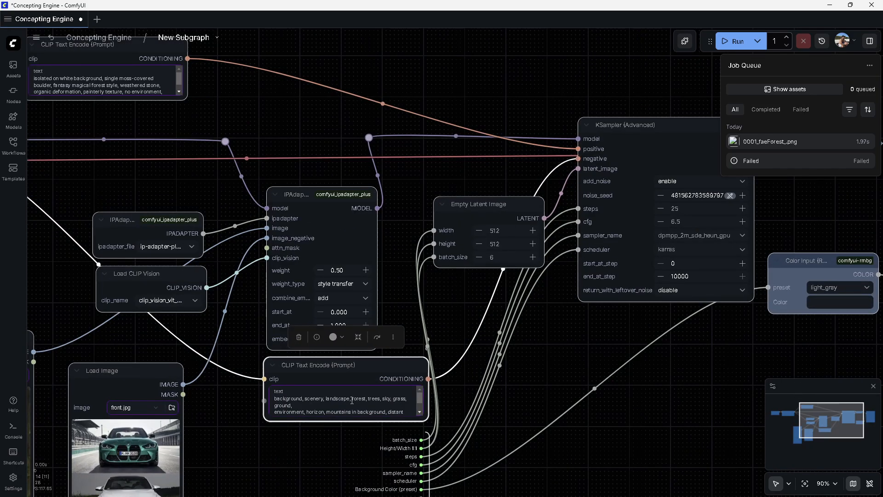
Enlarge the scenery CLIP Text Encode node to reveal its full prompt text
left_click_drag(426, 418, 425, 455)
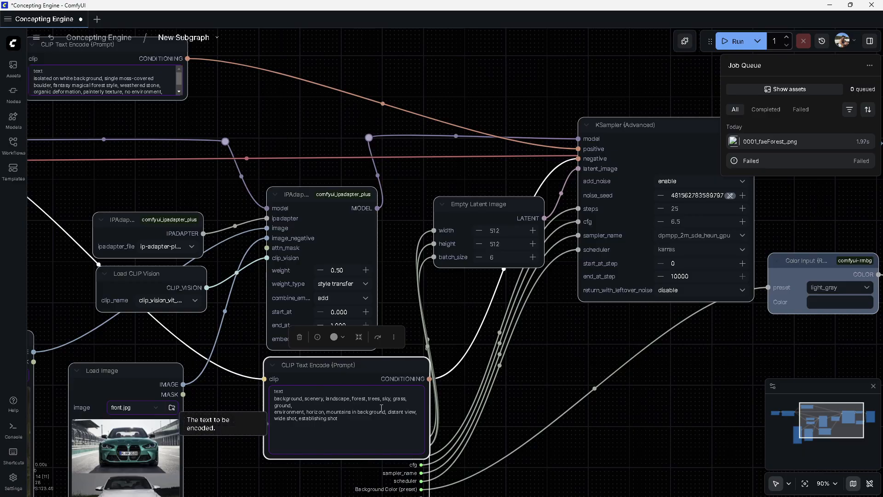
left_click_drag(272, 399, 355, 426)
left_click_drag(253, 302, 514, 473)
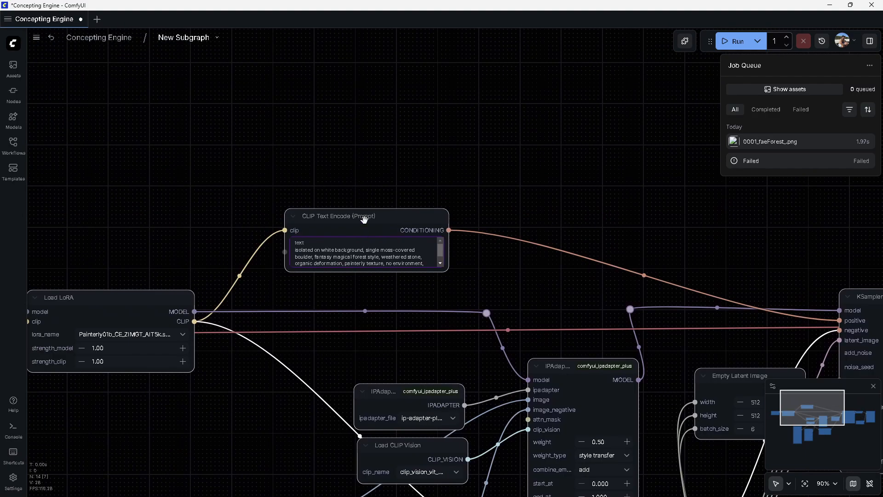
Widen the boulder-prompt CLIP Text Encode node so its whole prompt fits on fewer lines
left_click(362, 216)
left_click_drag(448, 271, 471, 299)
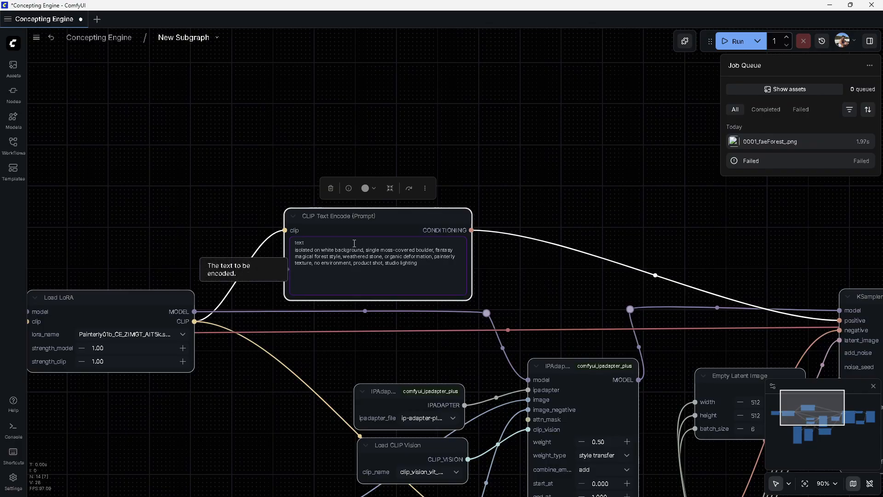
left_click_drag(503, 263, 325, 266)
left_click_drag(429, 307, 340, 246)
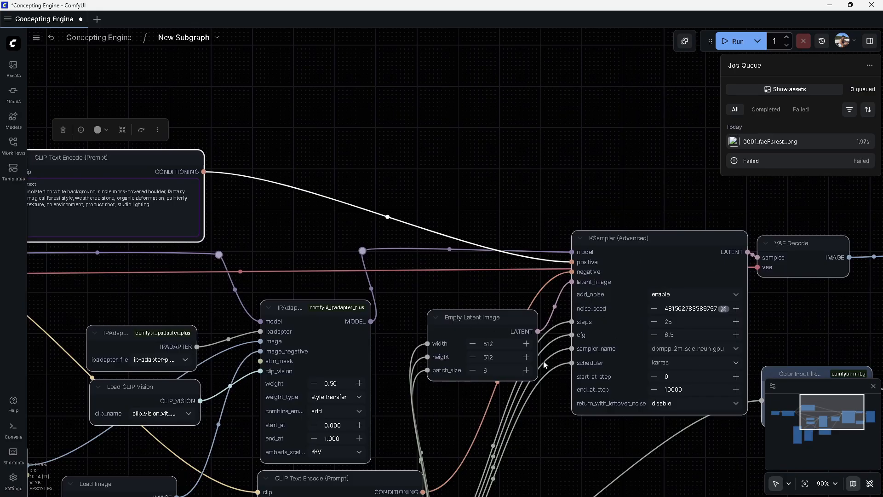
left_click_drag(321, 239, 527, 268)
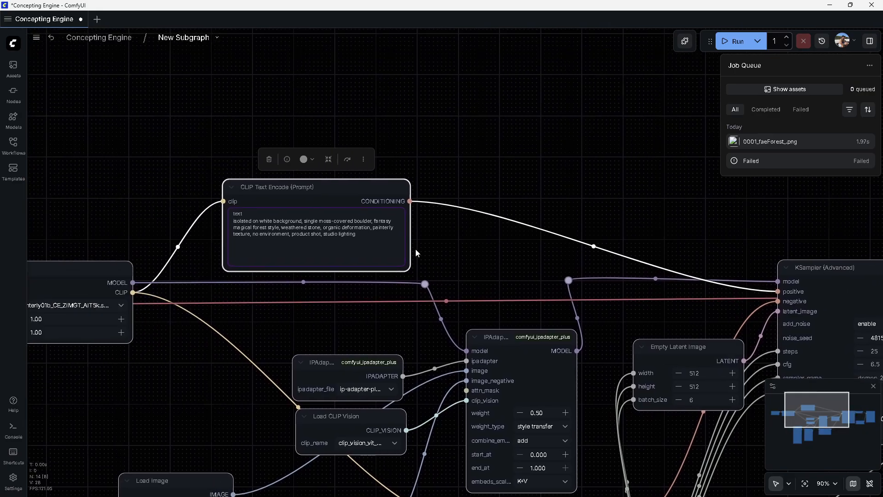
Nudge the boulder-prompt node upward and highlight the phrase 'isolated on white background'
left_click_drag(351, 198, 362, 178)
left_click_drag(243, 201, 313, 201)
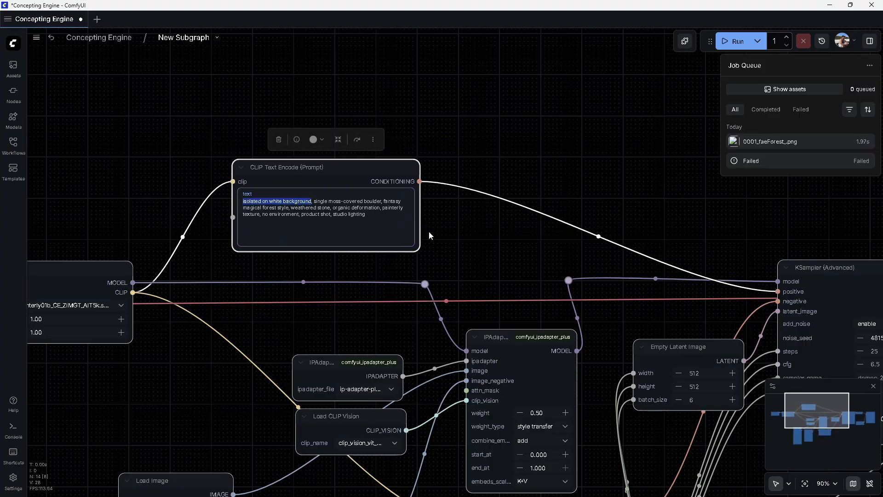
left_click_drag(500, 243, 368, 248)
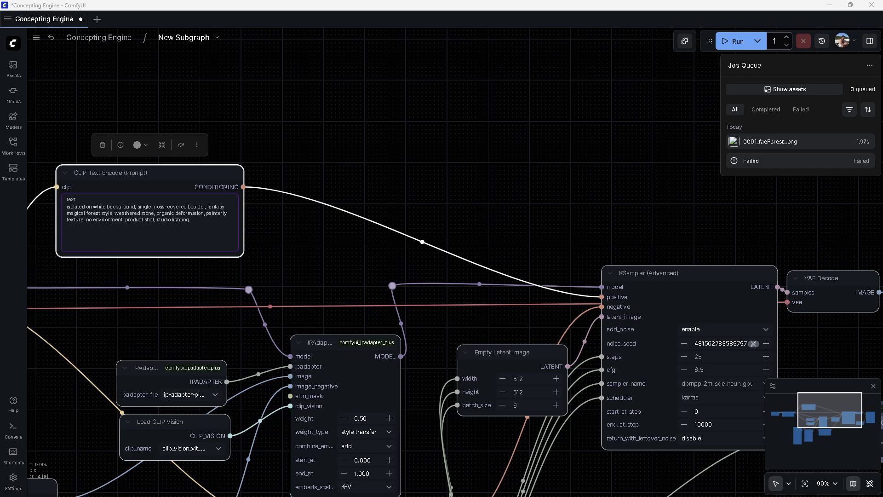
In File Explorer, open the grass-smallplants_lib reference folder and open FaeForestIndPlant_01d.png
left_click_drag(276, 6, 479, 86)
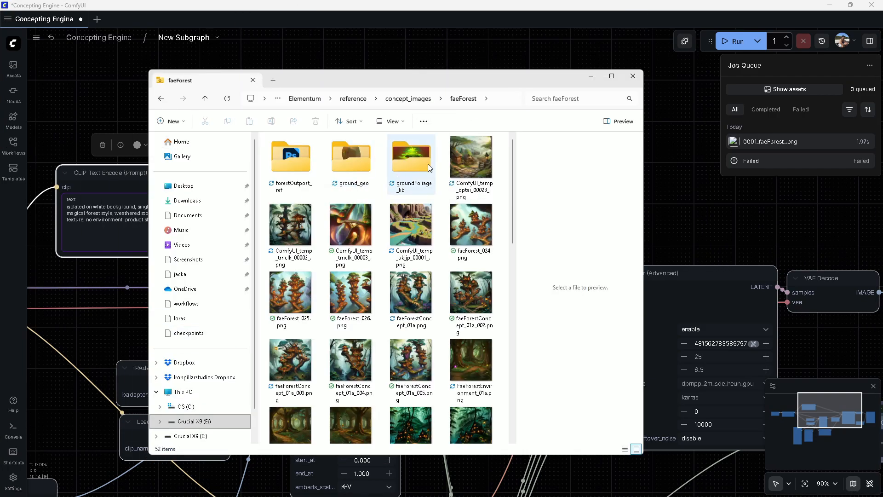
double_click(413, 157)
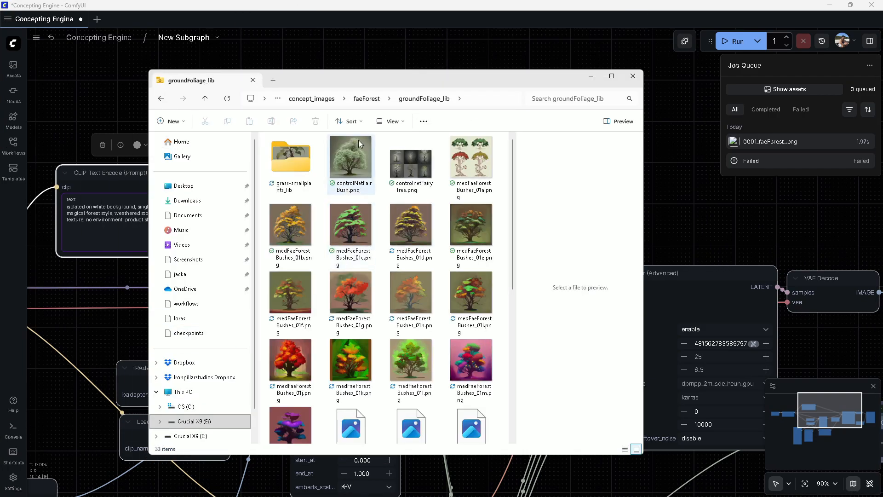
left_click(304, 164)
double_click(304, 164)
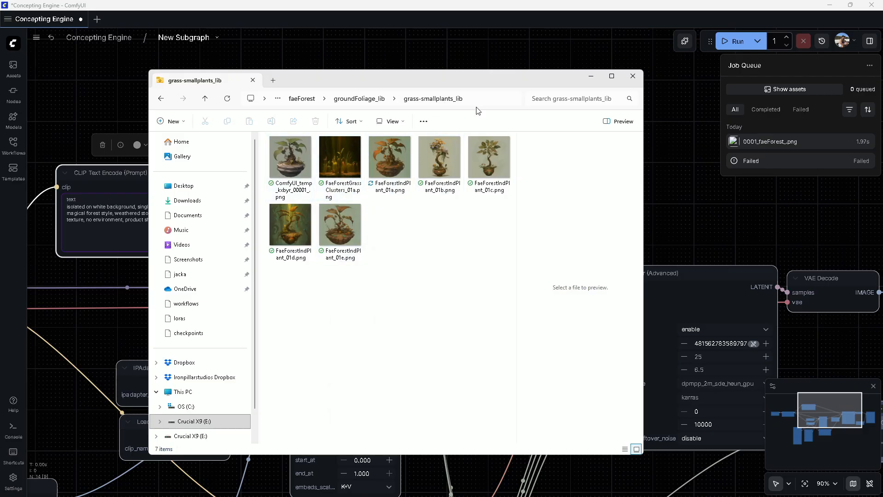
left_click(299, 221)
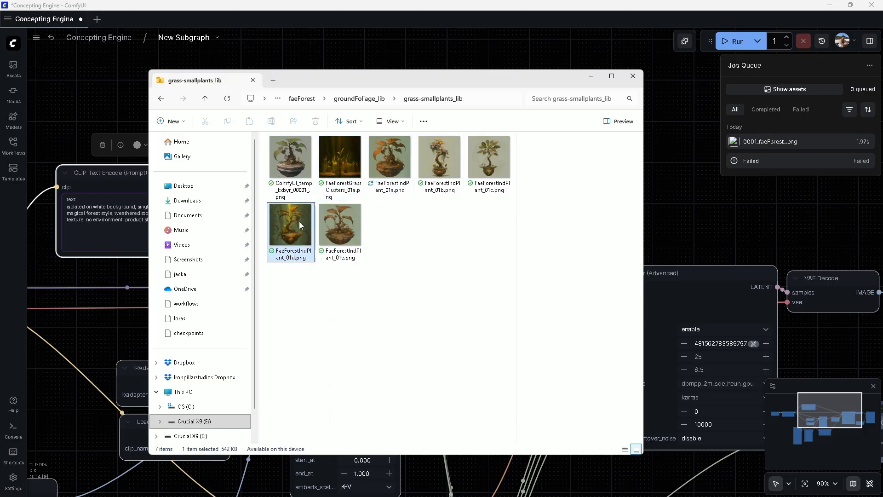
key("Return")
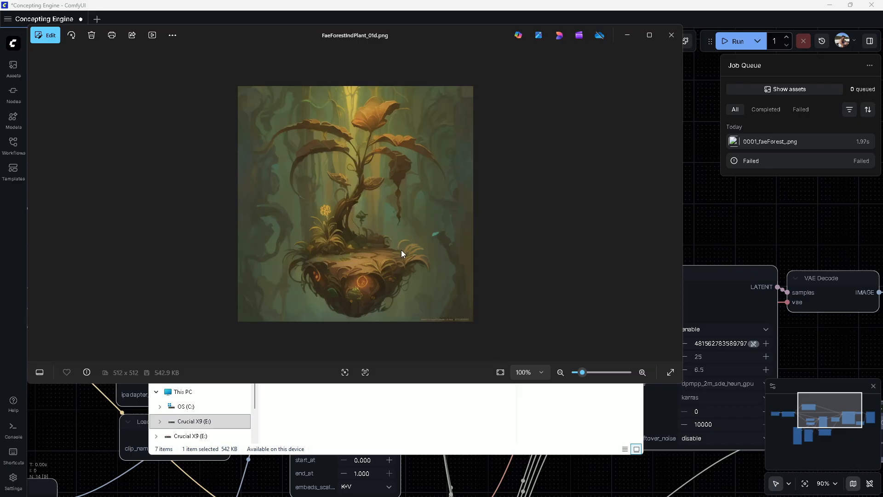
Zoom into and inspect the plant image, close the viewer and minimize File Explorer
scroll(371, 266, "up", 8)
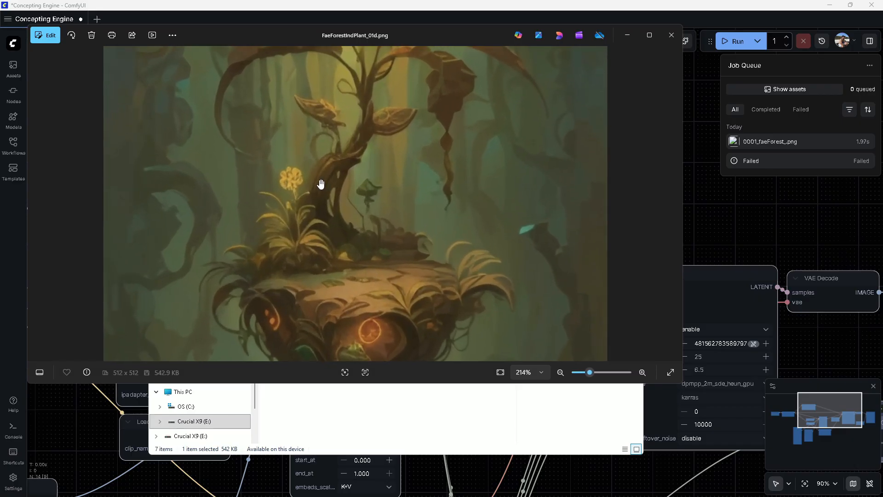
left_click_drag(321, 157, 251, 181)
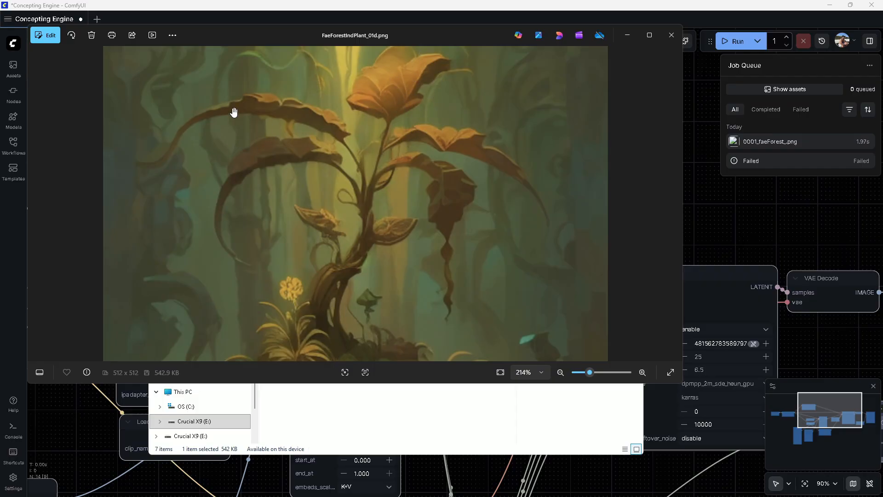
scroll(322, 216, "down", 5)
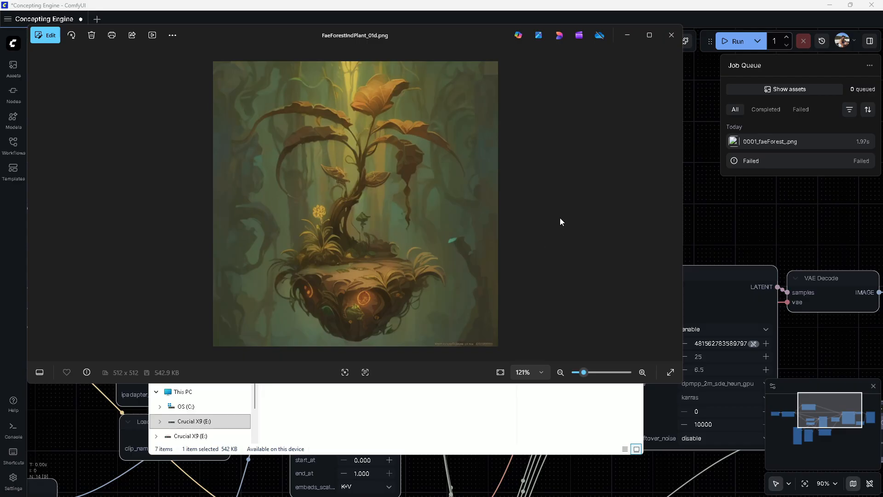
left_click(669, 36)
double_click(299, 230)
left_click(671, 35)
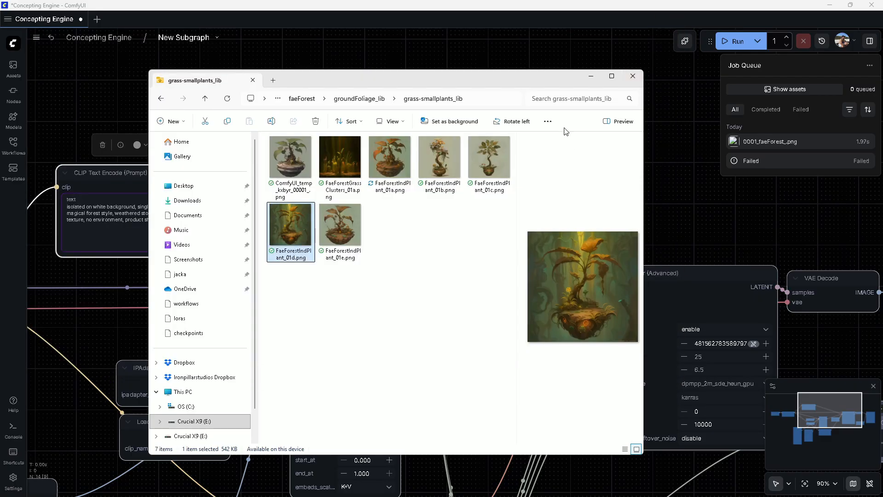
left_click(591, 76)
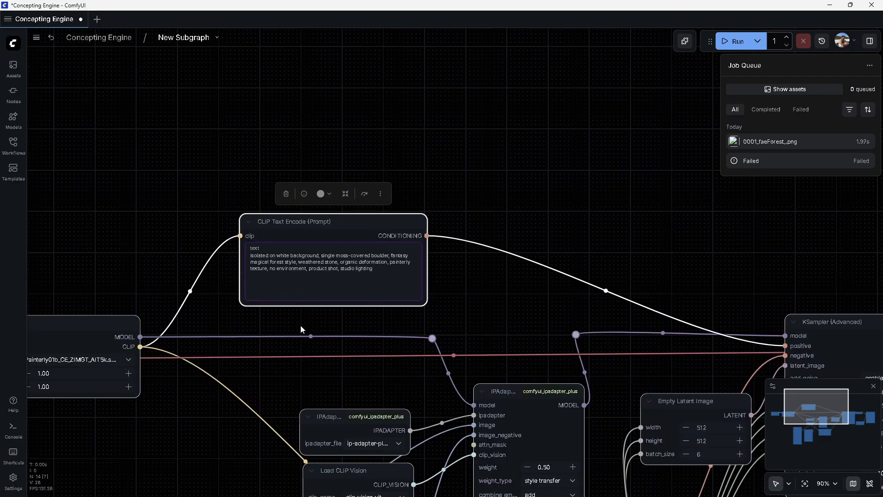
Highlight 'single moss-covered boulder' and 'magical forest style' in the boulder prompt text
left_click_drag(478, 327, 361, 241)
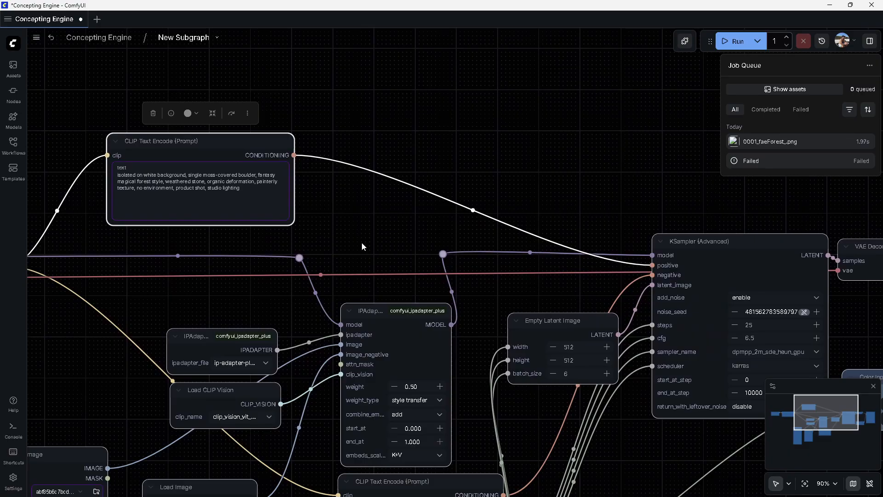
left_click_drag(188, 175, 255, 174)
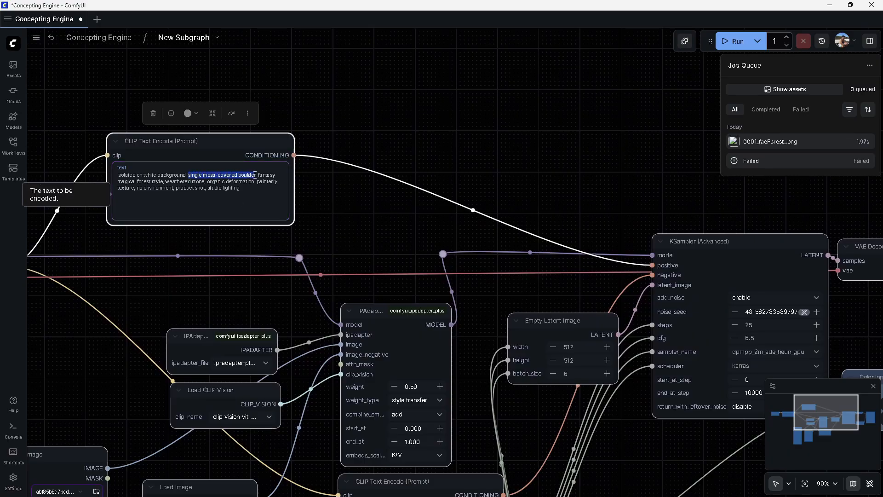
left_click(116, 182)
left_click_drag(115, 183, 162, 182)
left_click(178, 182)
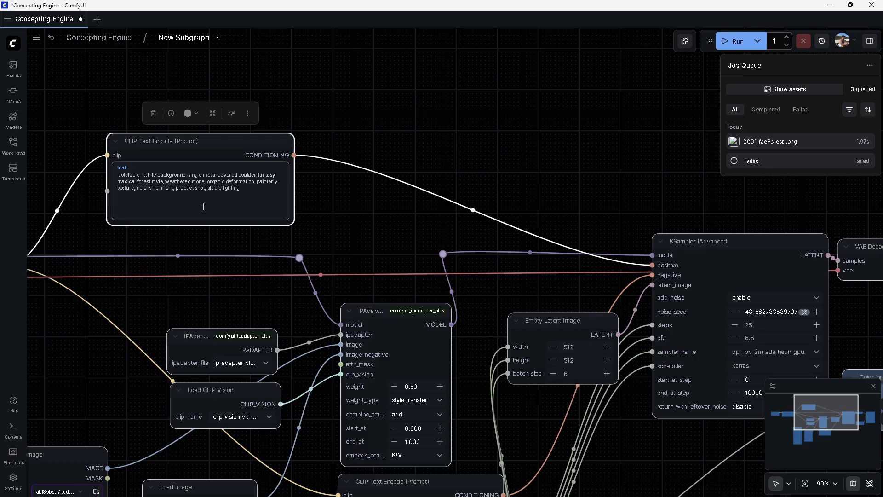
Return to the root Concepting Engine graph and inspect the Image Save node
scroll(243, 197, "right", 5)
scroll(255, 220, "down", 2)
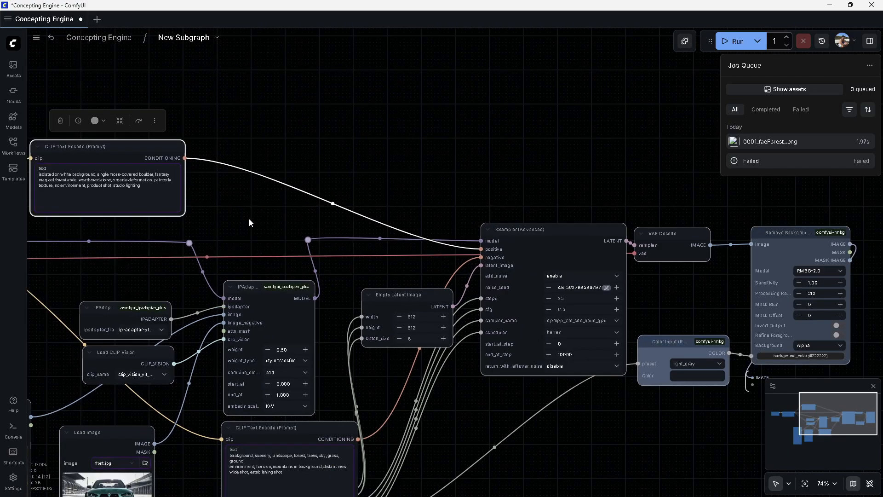
scroll(234, 193, "right", 5)
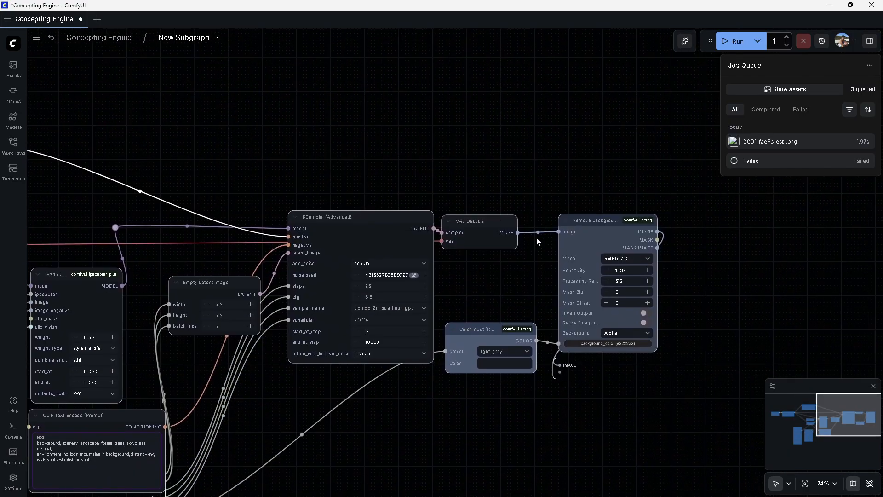
left_click(134, 42)
scroll(415, 195, "right", 4)
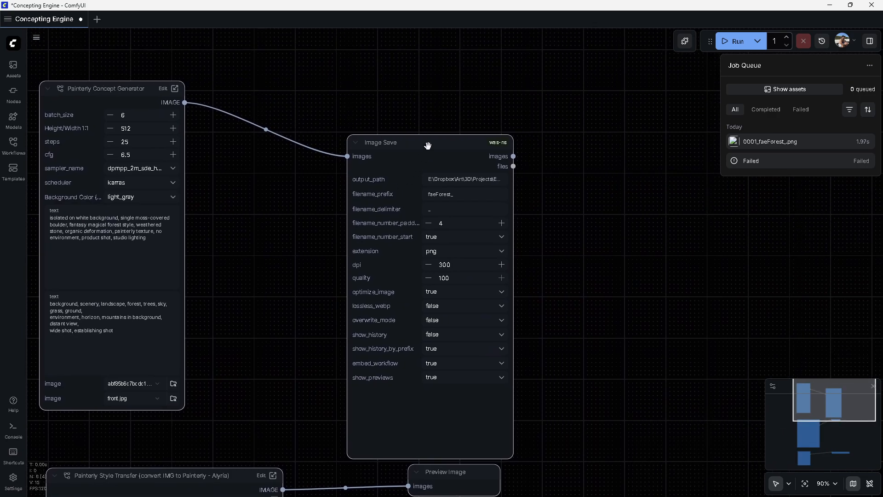
left_click(466, 97)
left_click(463, 68)
scroll(258, 172, "left", 3)
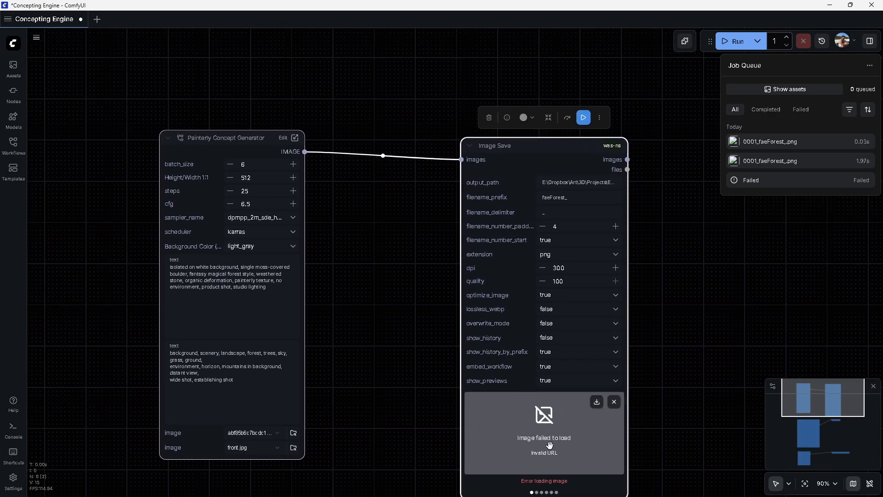
Open the latest faeForest job in Media Assets, then open 0006_faeForest_png from File Explorer
left_click(13, 69)
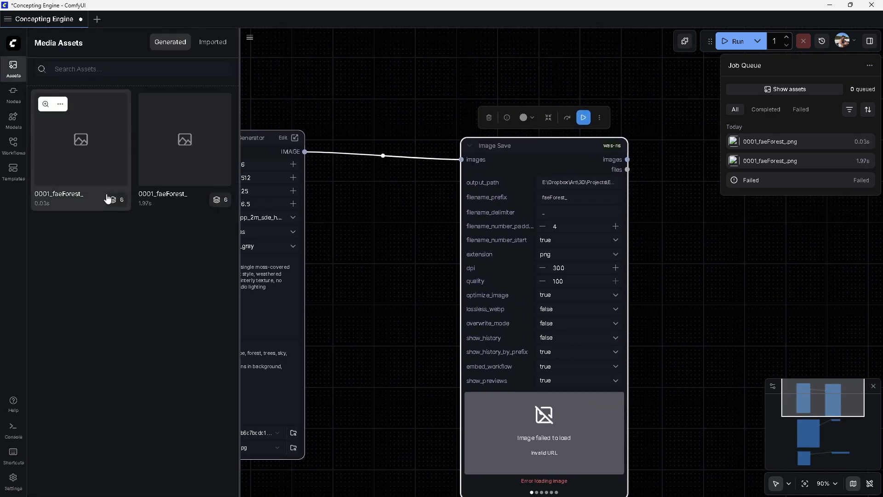
left_click(122, 201)
key("alt+Tab")
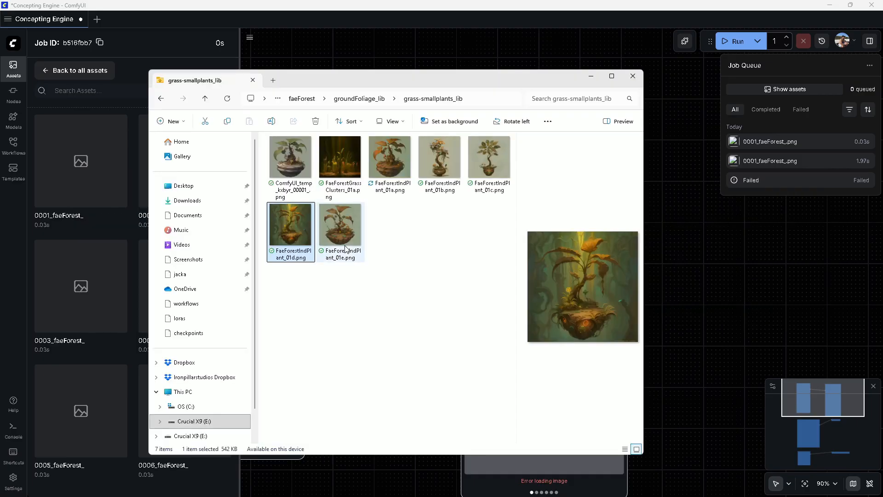
left_click(348, 101)
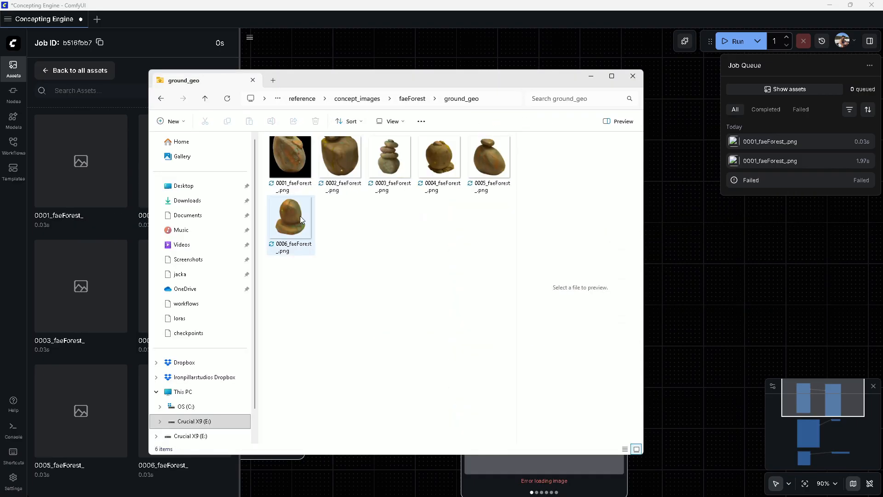
double_click(301, 219)
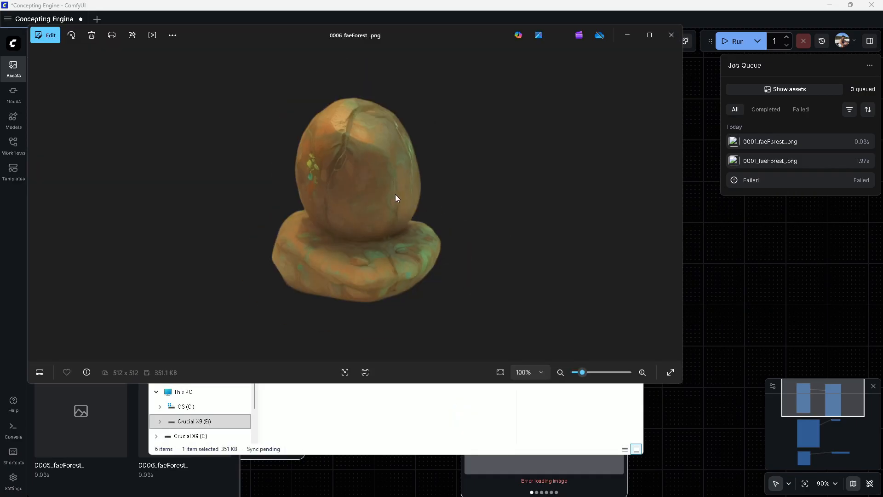
Reposition the image viewer window over the ground_geo folder window
left_click_drag(450, 44, 457, 227)
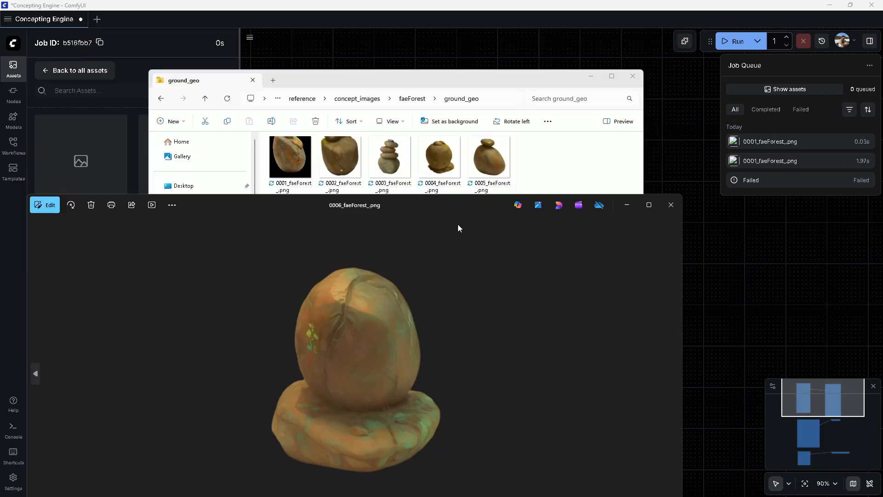
left_click_drag(406, 205, 410, 230)
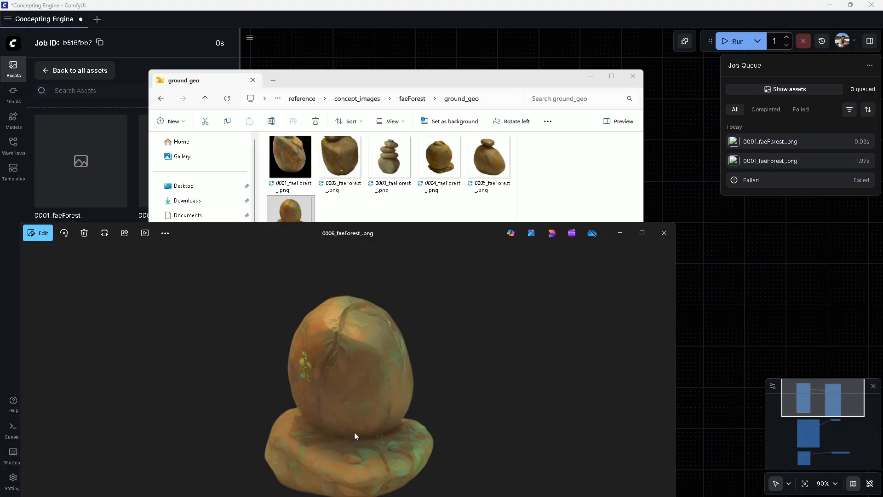
left_click_drag(391, 233, 513, 126)
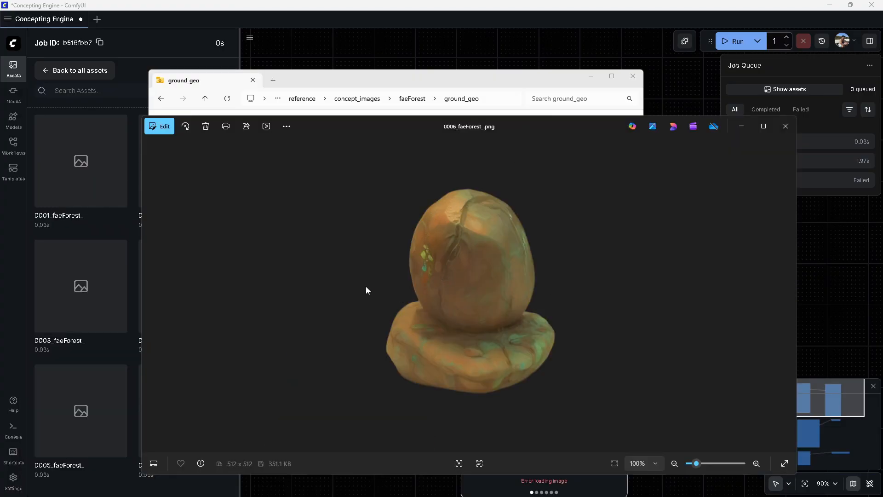
Close the image viewer and the File Explorer window to return to the ComfyUI graph
left_click(785, 126)
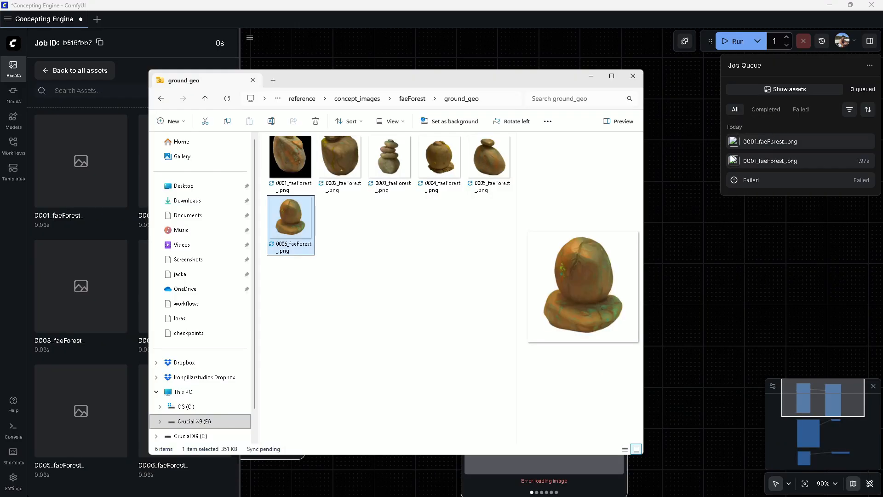
left_click(633, 76)
left_click_drag(306, 286, 518, 328)
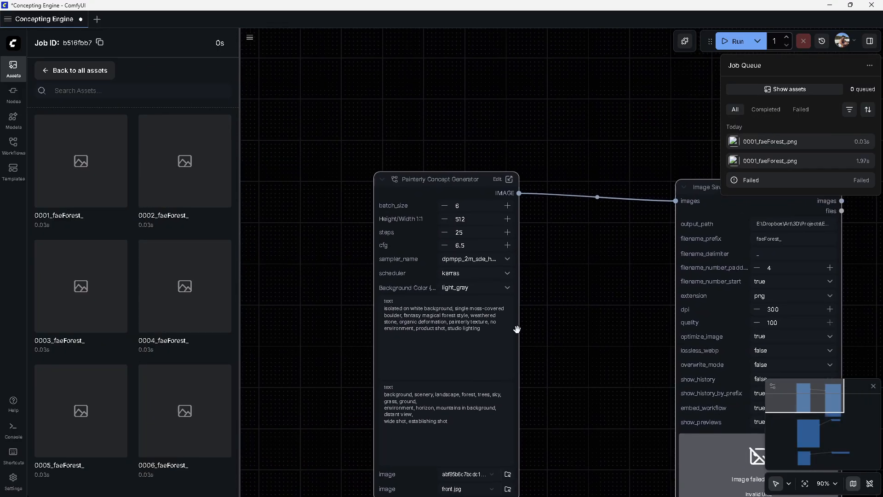
Open the Painterly Concept Generator subgraph and inspect its KSampler, IPAdapter, Empty Latent Image and Remove Background nodes
scroll(517, 328, "down", 2)
left_click(505, 208)
left_click_drag(602, 250, 677, 297)
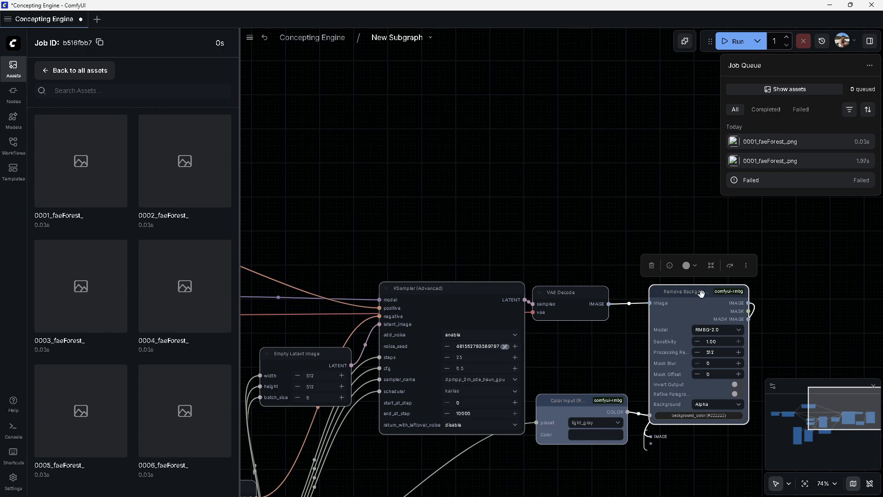
left_click_drag(551, 299, 569, 300)
left_click(425, 293)
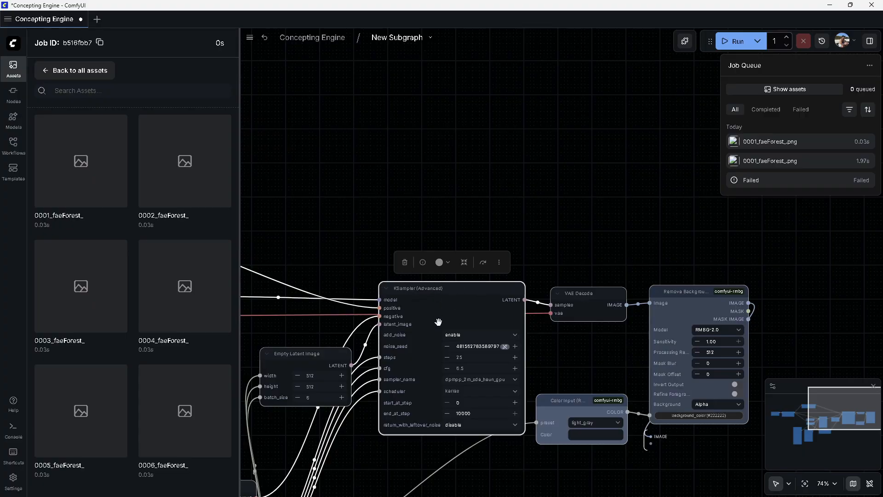
left_click_drag(276, 332, 688, 315)
left_click_drag(608, 264, 518, 192)
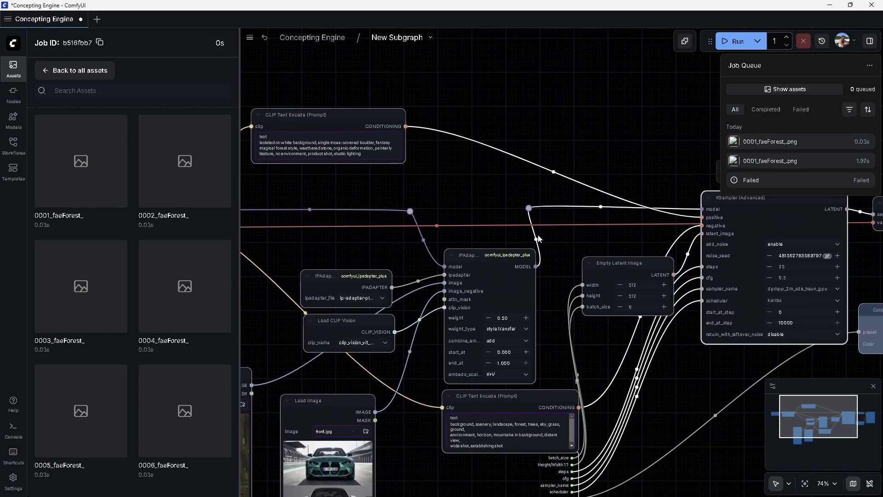
left_click_drag(472, 275, 399, 254)
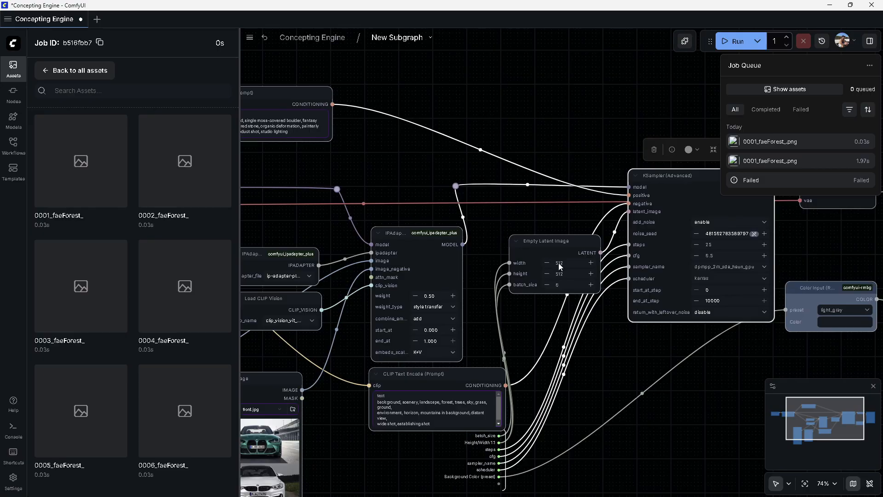
left_click_drag(550, 228, 319, 301)
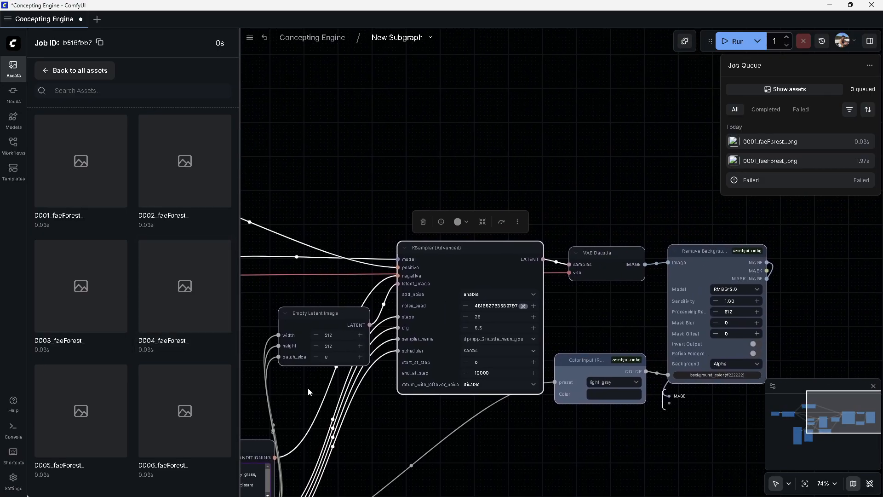
left_click_drag(279, 405, 392, 339)
left_click_drag(562, 209, 377, 300)
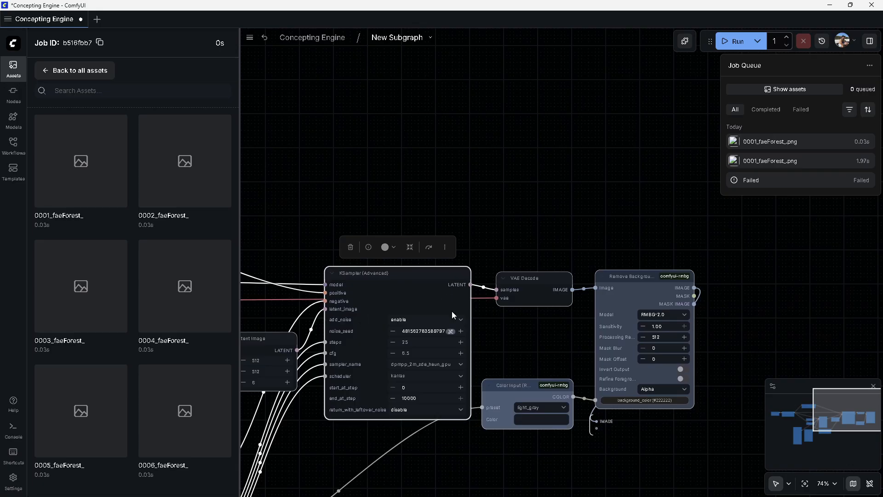
left_click_drag(387, 273, 376, 269)
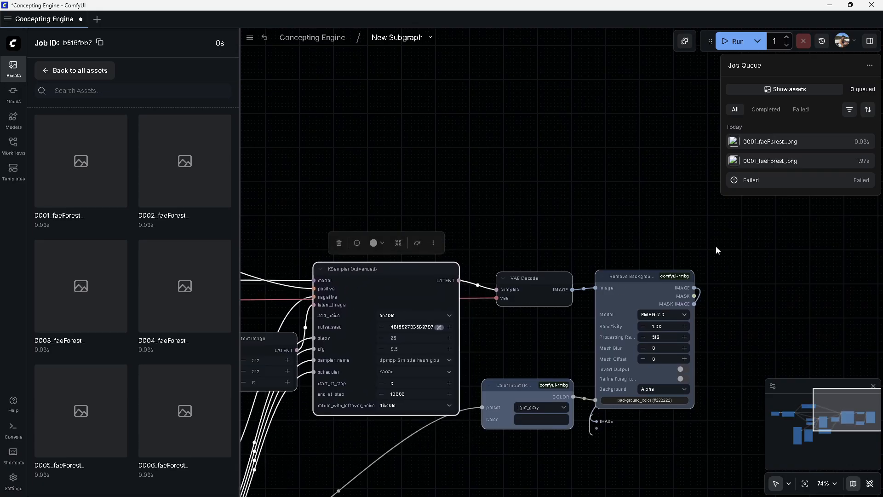
left_click_drag(715, 250, 558, 243)
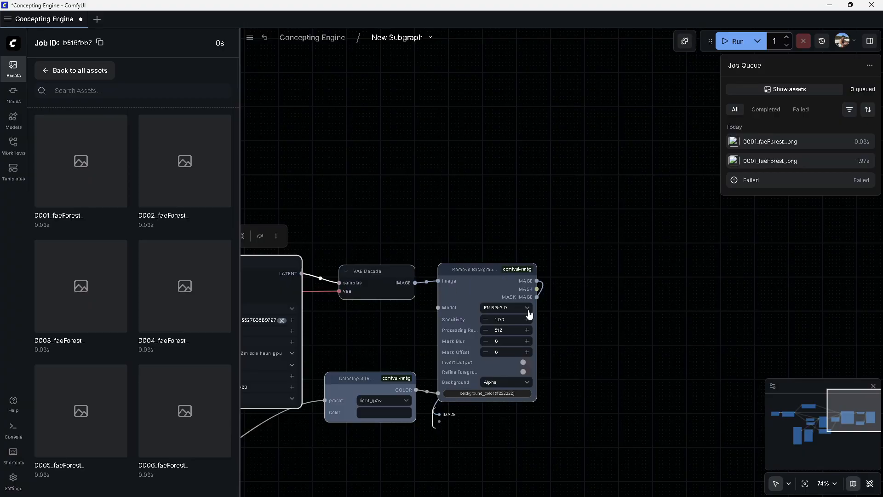
Review the rembg node packs in the community node manager and inspect the Color Input node feeding Remove Background
left_click(684, 41)
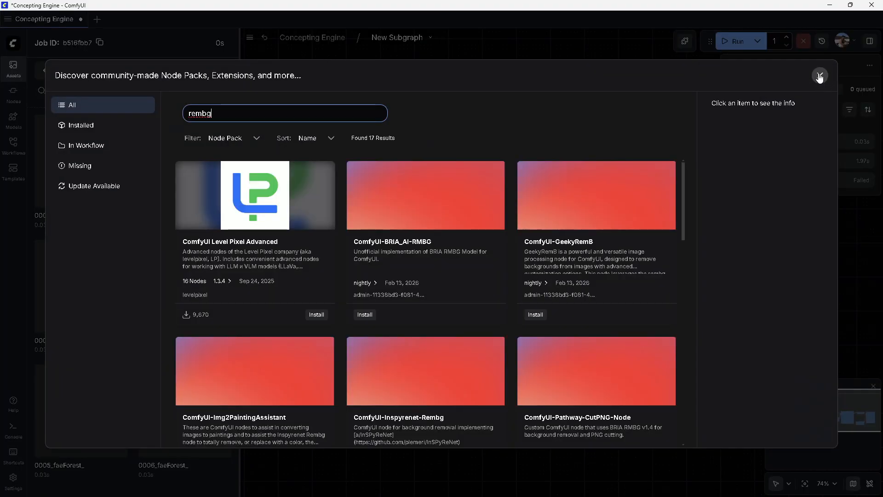
left_click(685, 44)
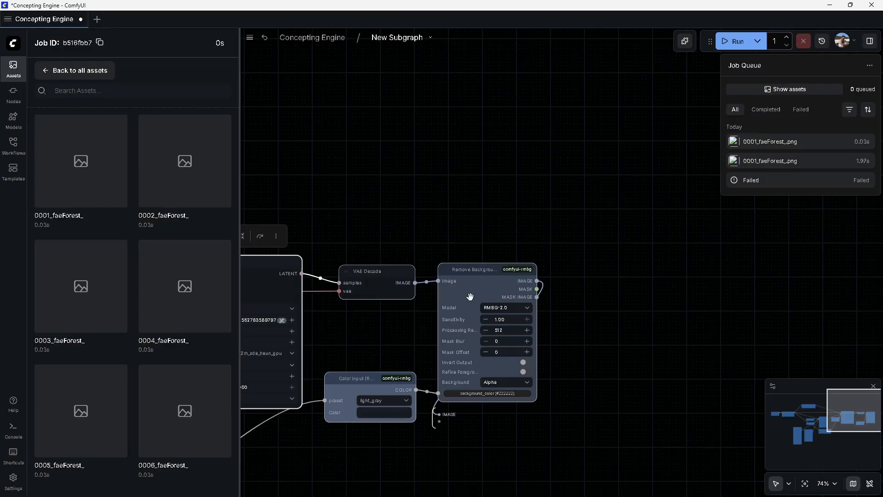
left_click_drag(369, 431, 507, 394)
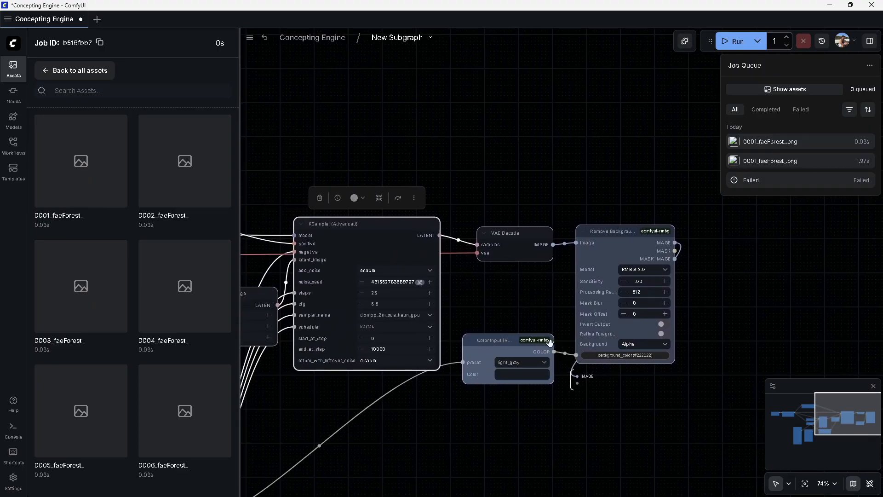
left_click_drag(508, 344, 505, 343)
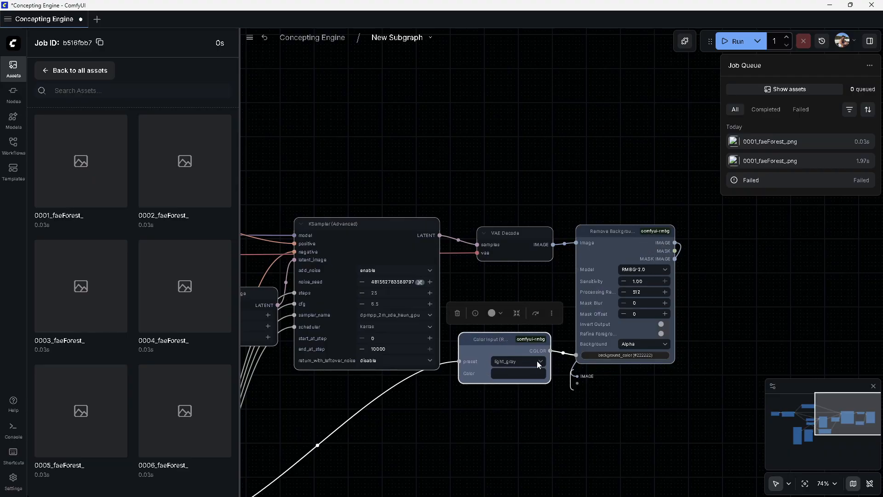
left_click(494, 286)
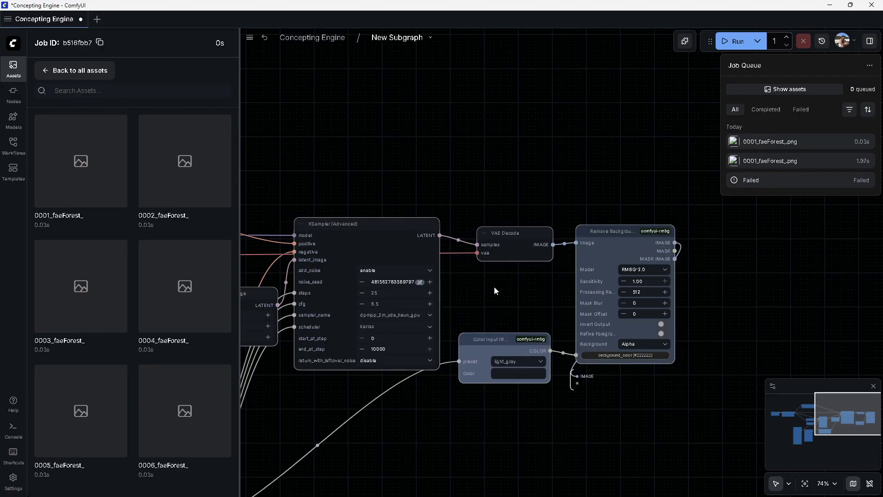
left_click_drag(471, 318, 475, 319)
left_click(528, 345)
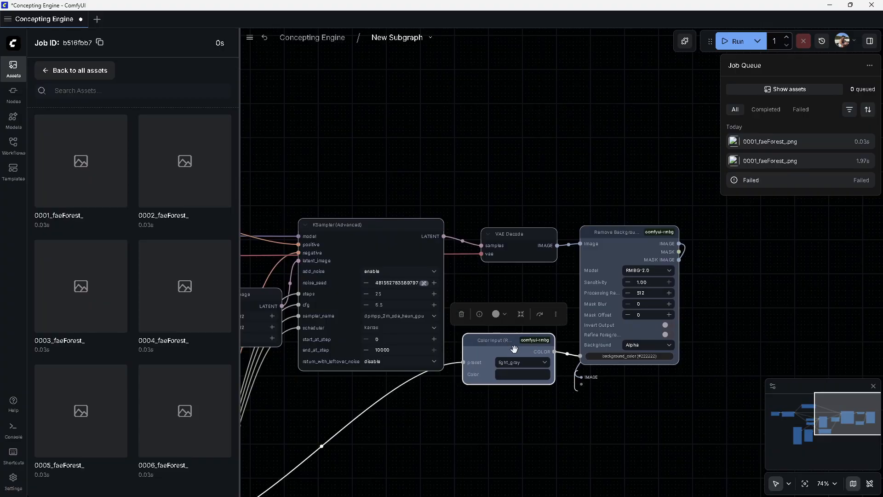
left_click(667, 345)
left_click(666, 352)
scroll(441, 145, "down", 6)
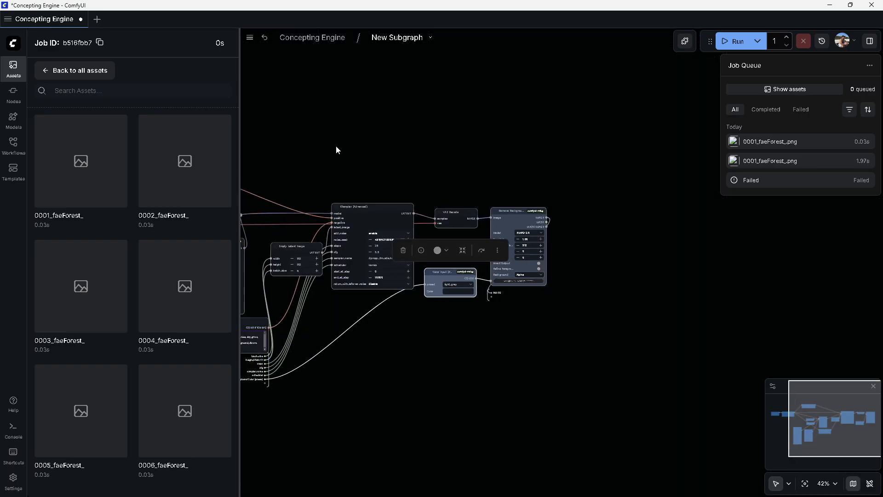
Return to the root graph and insert 'large' before 'single moss-covered boulder' in the positive prompt
left_click_drag(336, 145, 559, 209)
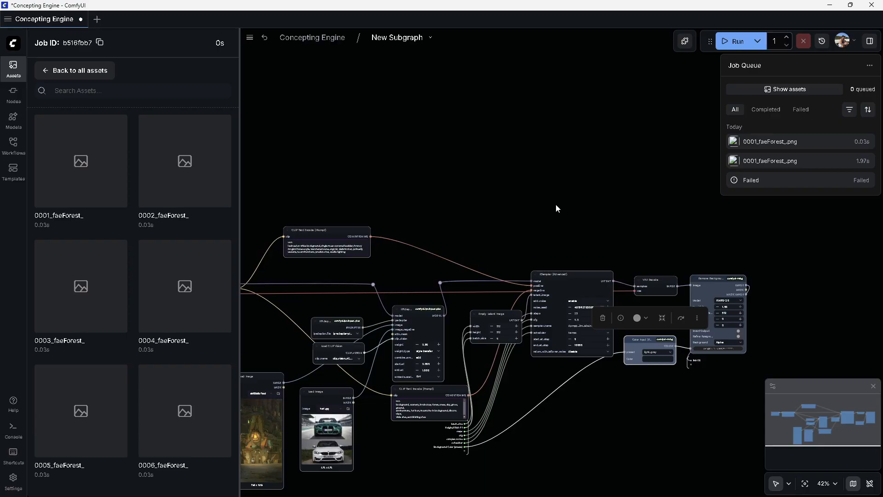
left_click_drag(354, 161, 436, 146)
key("Escape")
left_click(570, 214)
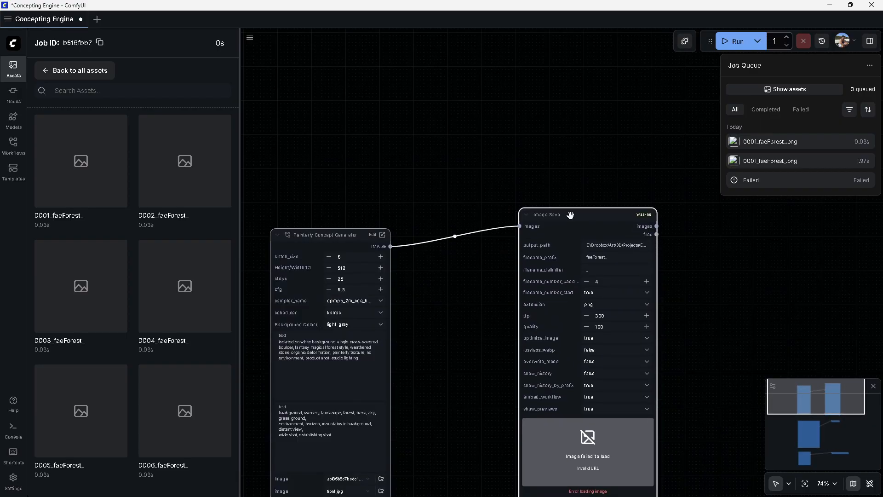
left_click_drag(473, 312, 477, 268)
left_click(345, 298)
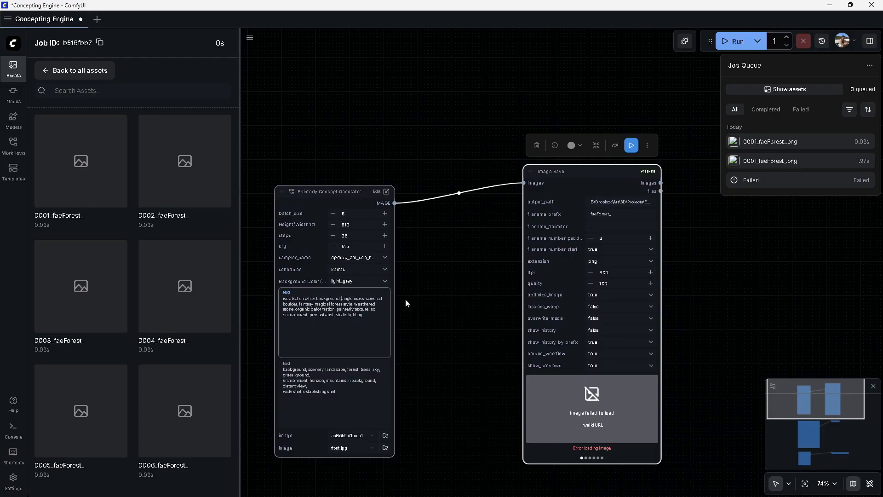
type("large")
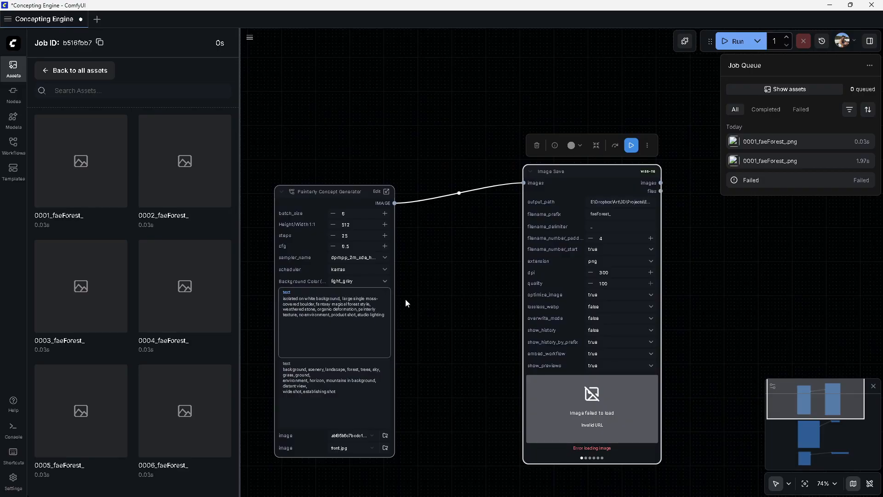
Run the Painterly Concept Generator to render a new batch of boulder images
left_click(631, 146)
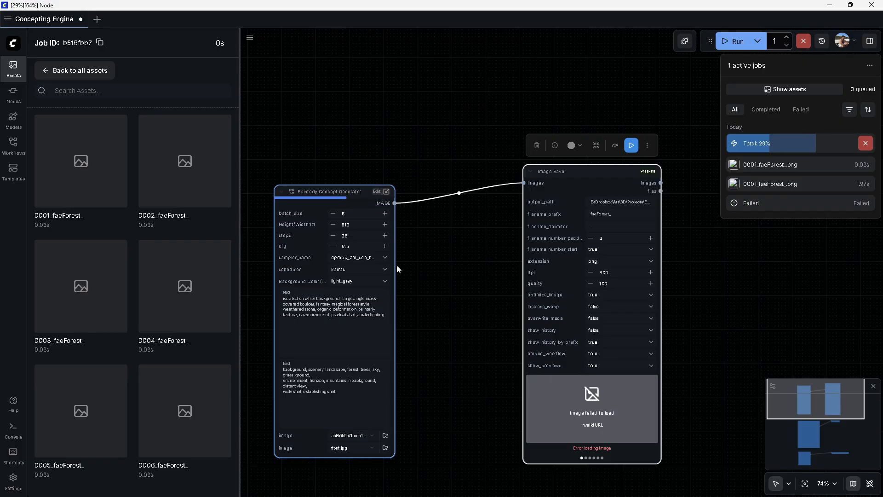
left_click(359, 307)
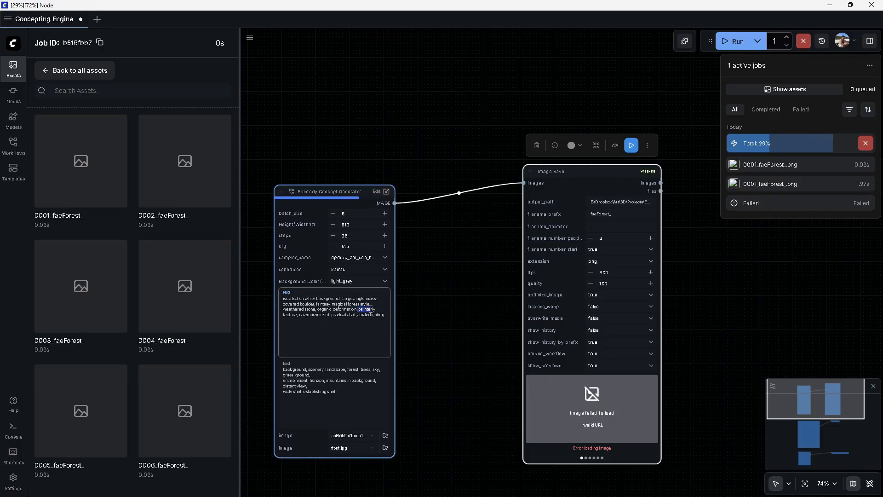
double_click(323, 304)
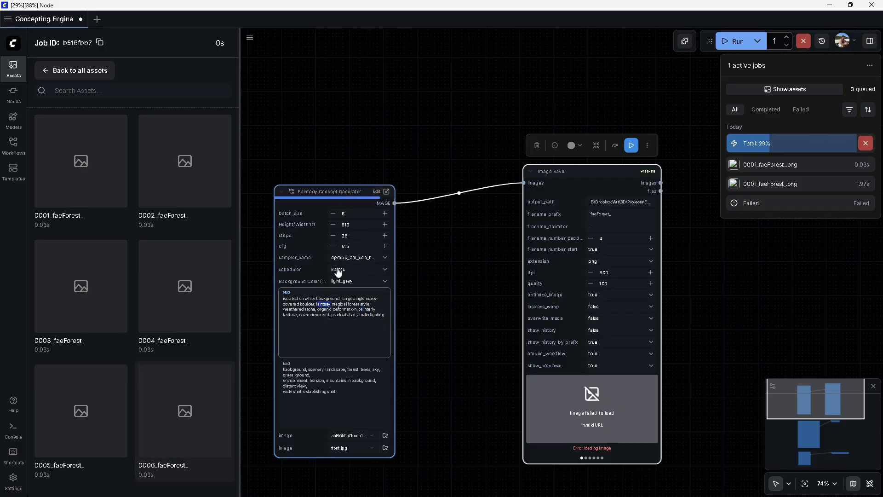
left_click(590, 422)
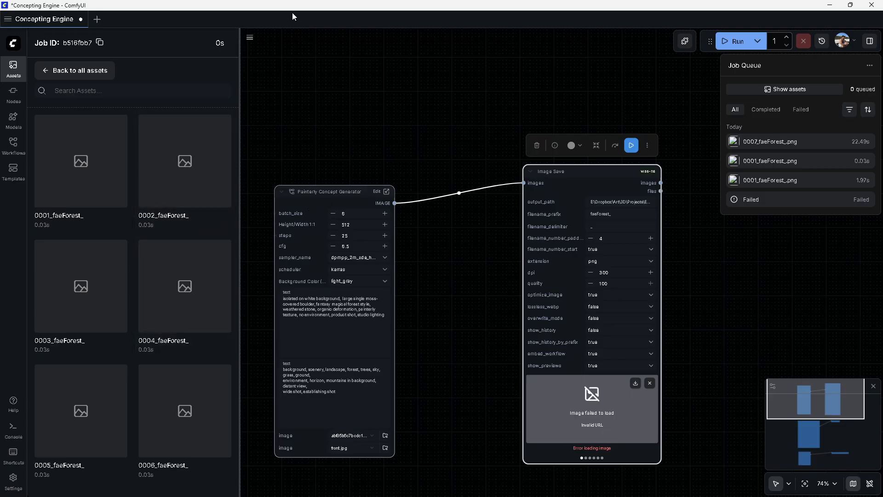
Switch to File Explorer and open the faeForest ground_geo output folder
key("alt+Tab")
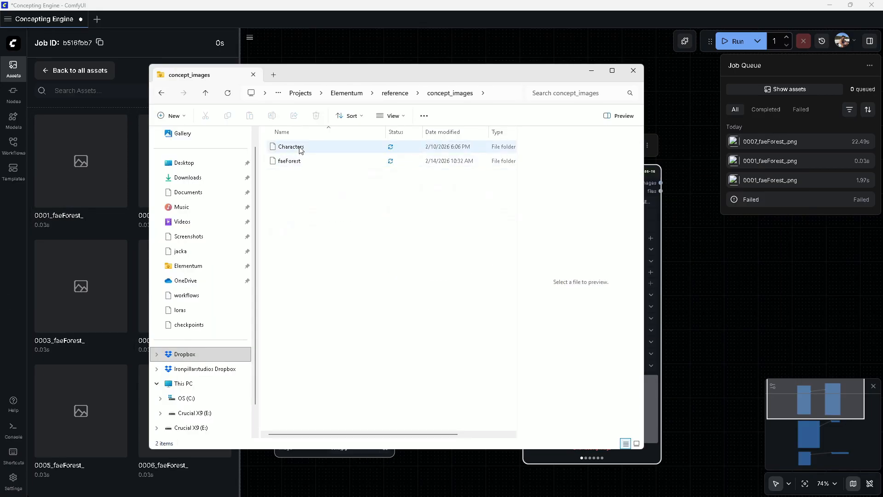
double_click(299, 162)
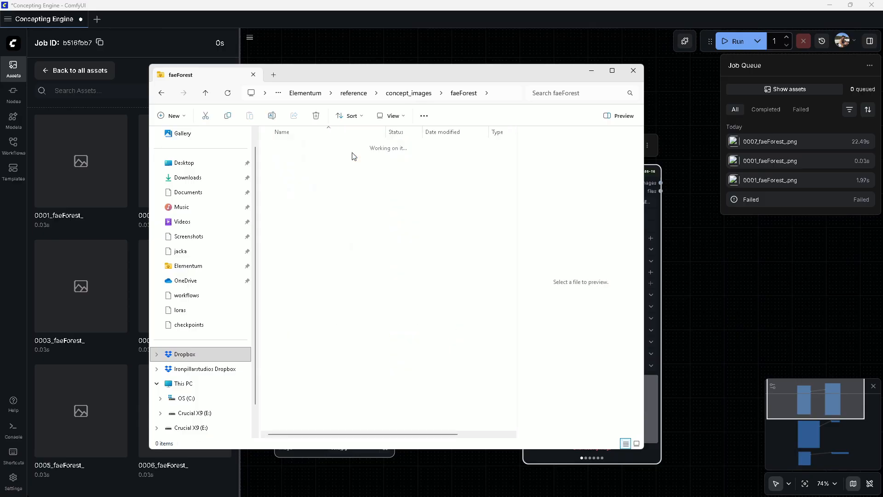
double_click(353, 156)
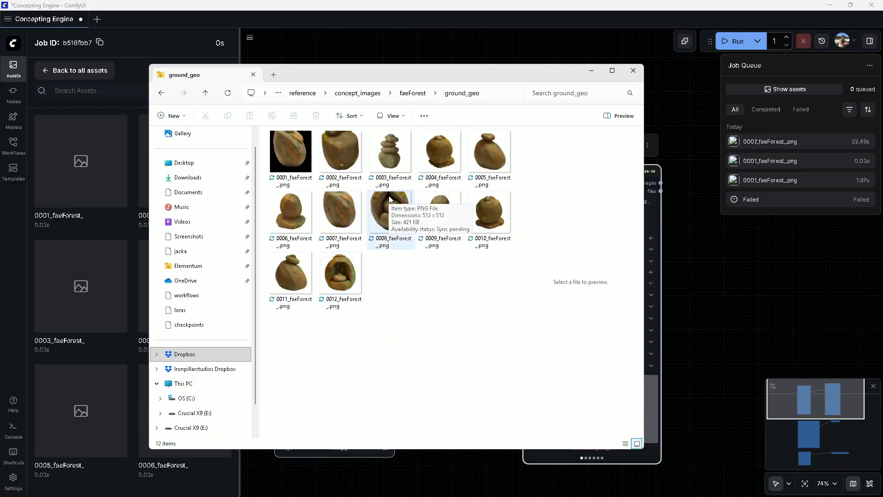
Open the new ground_geo images in the viewer and page through them, then close the viewer and Explorer
double_click(333, 212)
key("Right")
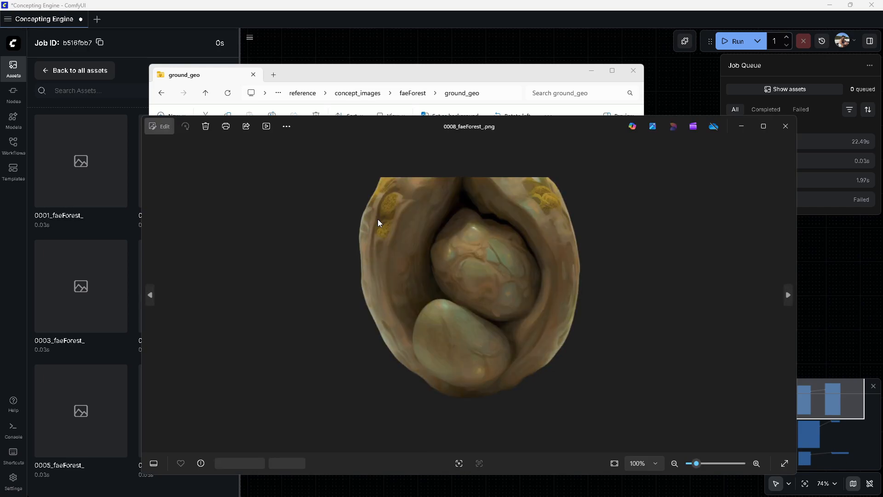
key("Right")
key("Left")
key("Left")
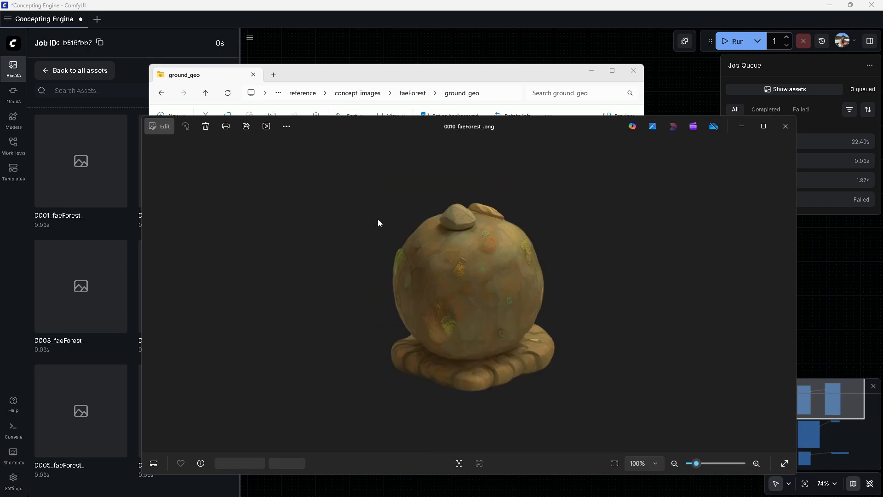
key("Right")
key("Right")
key("Right")
key("Right")
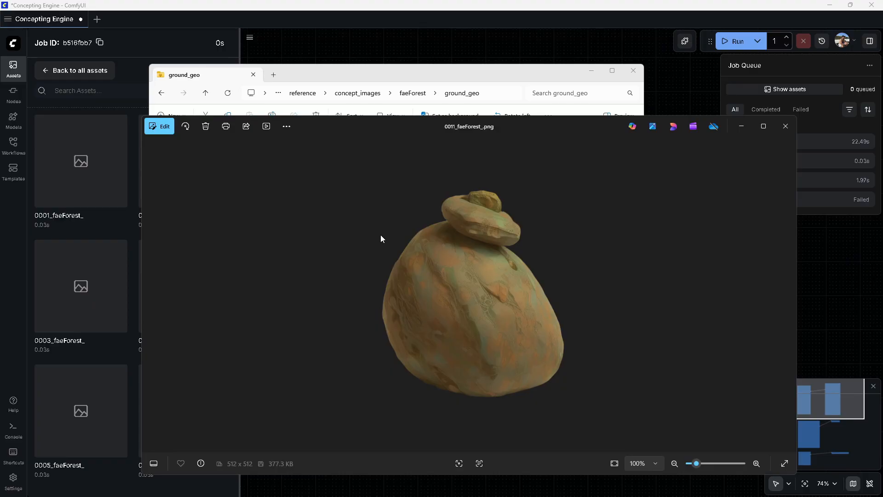
key("Left")
key("Left")
key("Left")
key("Left")
key("Left")
key("Left")
key("Left")
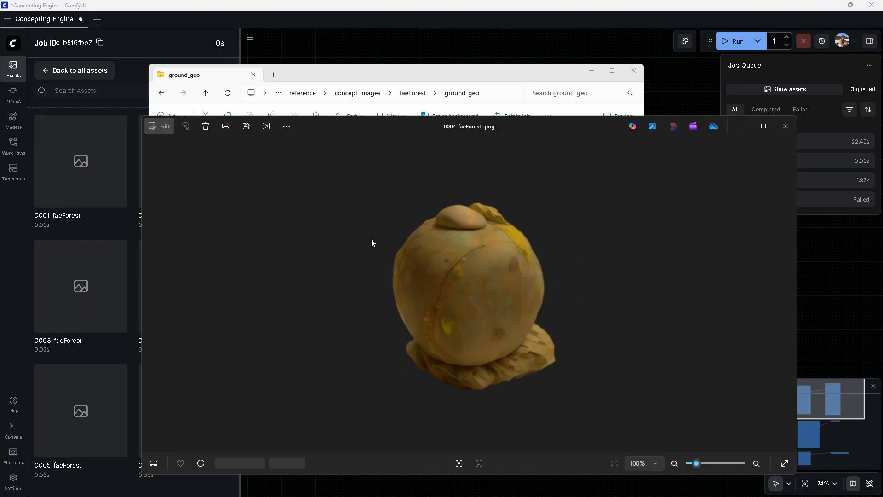
key("Right")
key("Right")
key("Right")
key("Right")
key("Right")
key("Right")
key("Right")
key("Right")
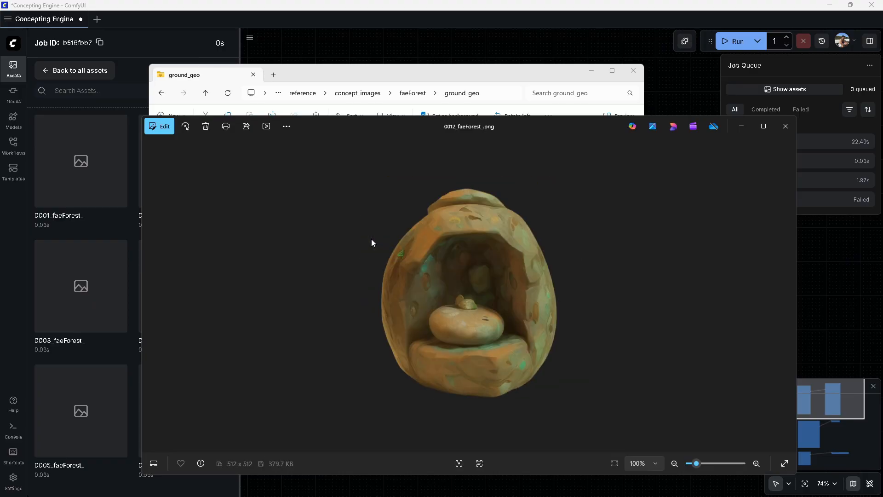
key("Left")
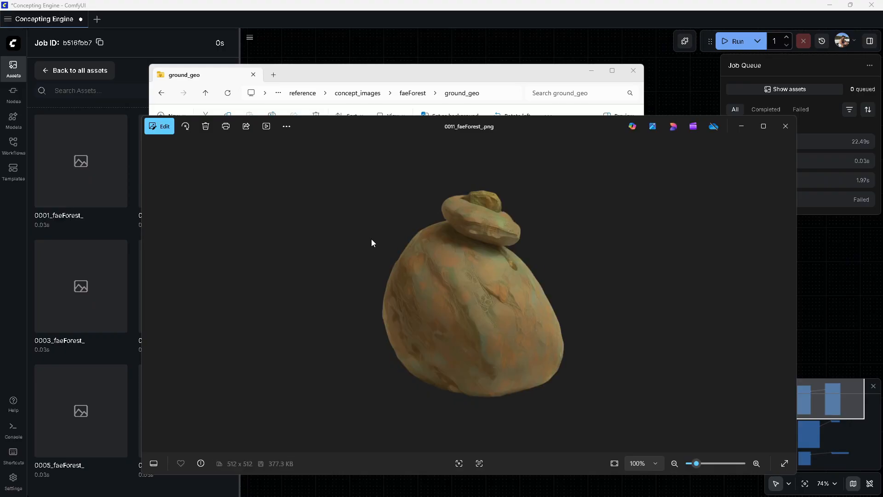
left_click(785, 126)
left_click(593, 71)
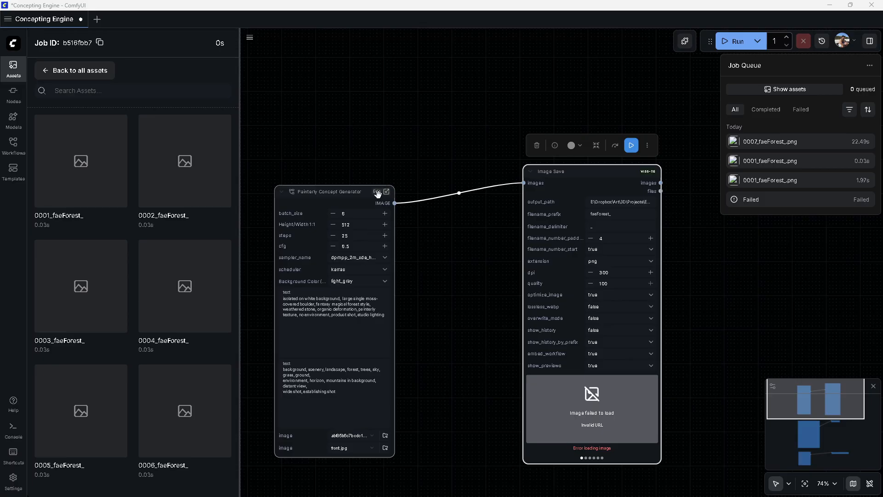
Replace 'single' with 'individual' in the positive prompt and queue another Painterly Concept Generator run
left_click(359, 298)
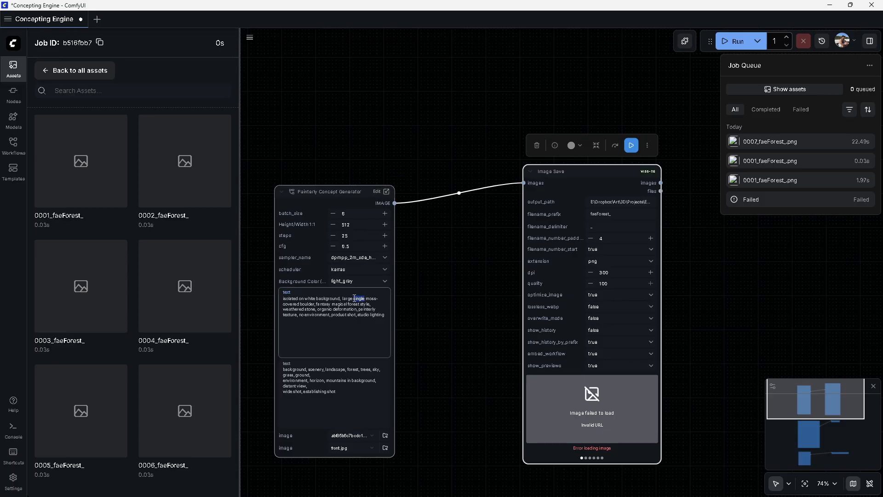
type("individual")
key("ctrl+Return")
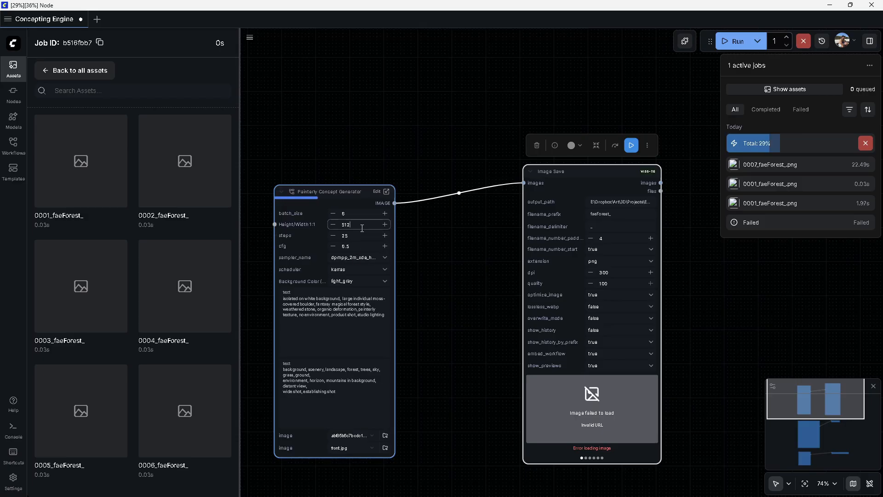
left_click(362, 214)
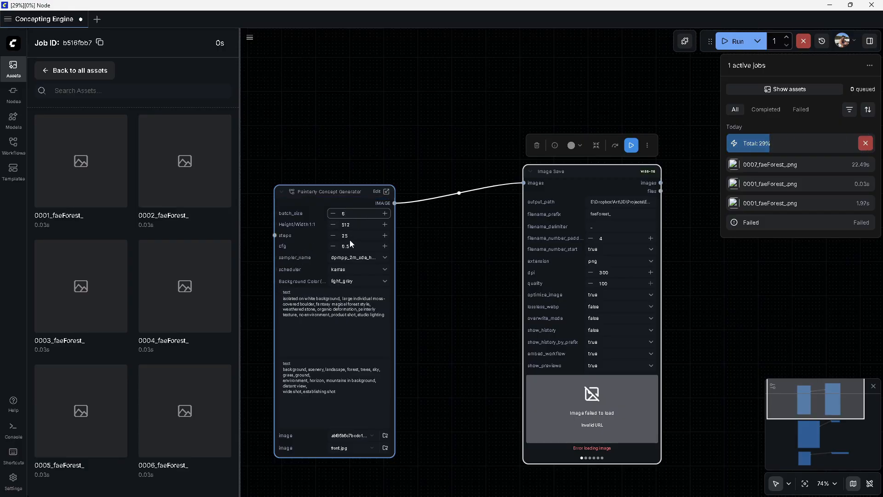
Open the newest ground_geo boulder images in the viewer, page through them, then close the viewer and Explorer
key("alt+Tab")
left_click(377, 276)
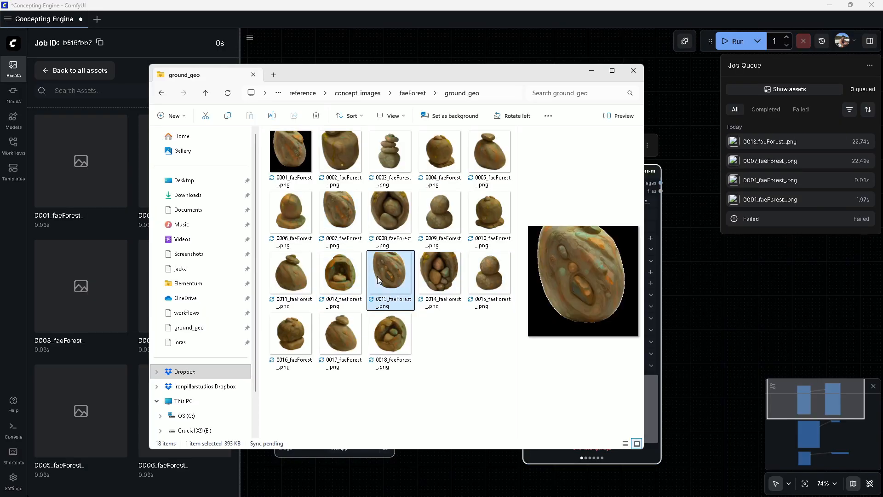
double_click(378, 278)
key("Right")
key("Right")
key("Right")
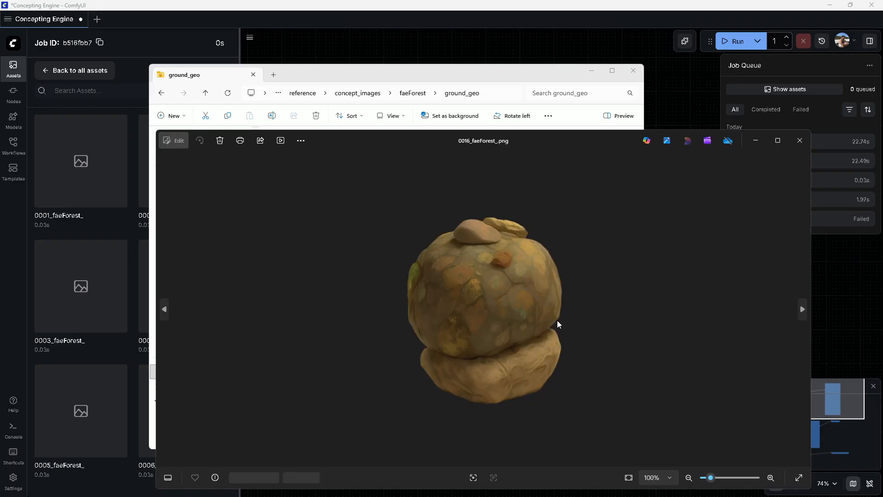
key("Right")
key("Right")
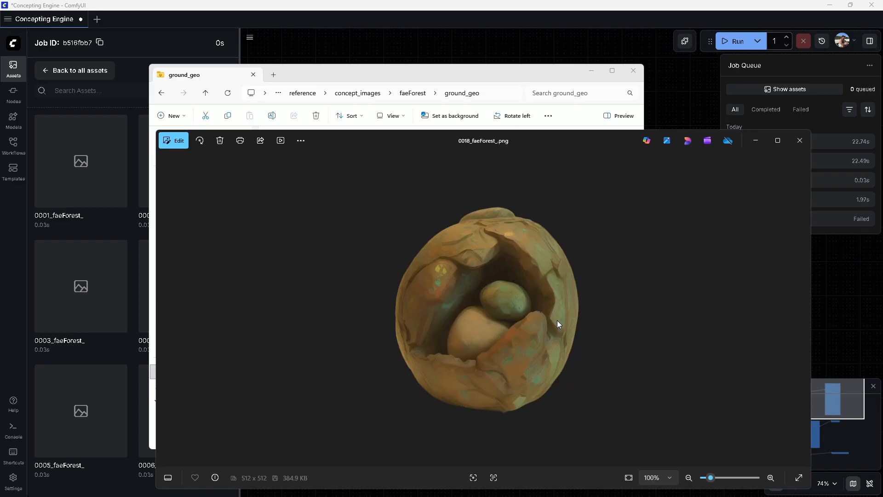
key("Left")
key("Left")
key("Left")
key("Left")
key("Right")
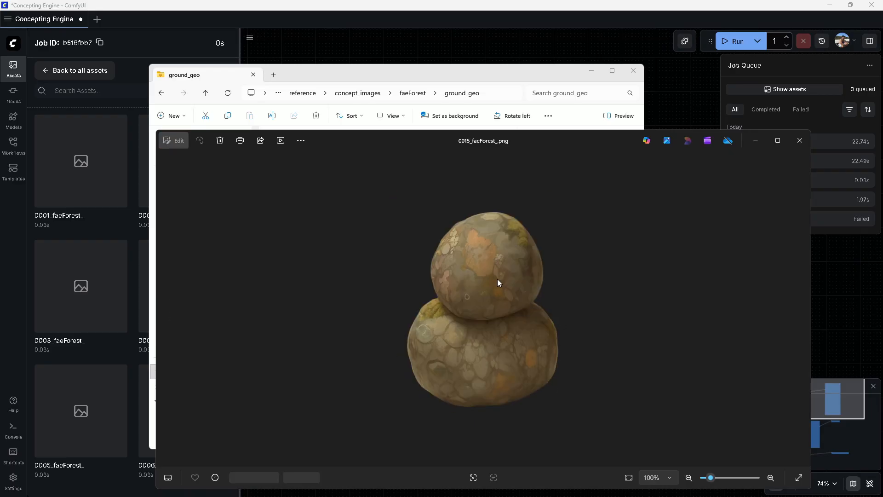
key("Right")
key("Left")
key("Right")
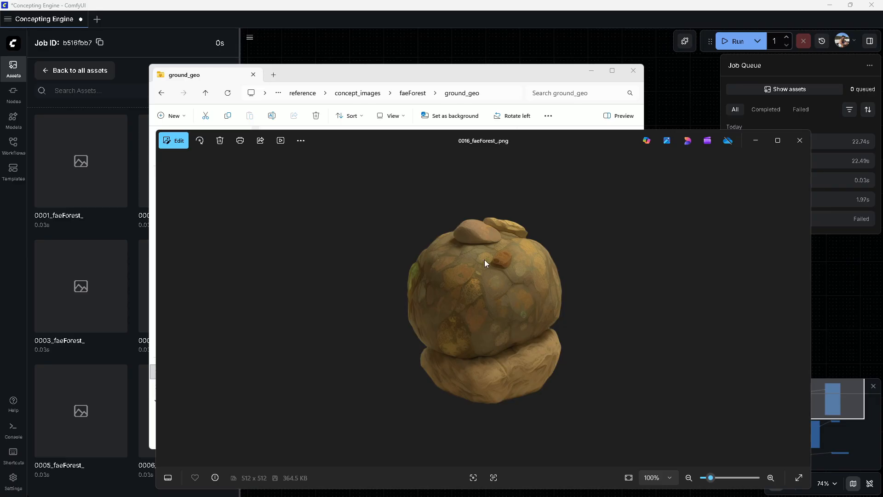
left_click(799, 142)
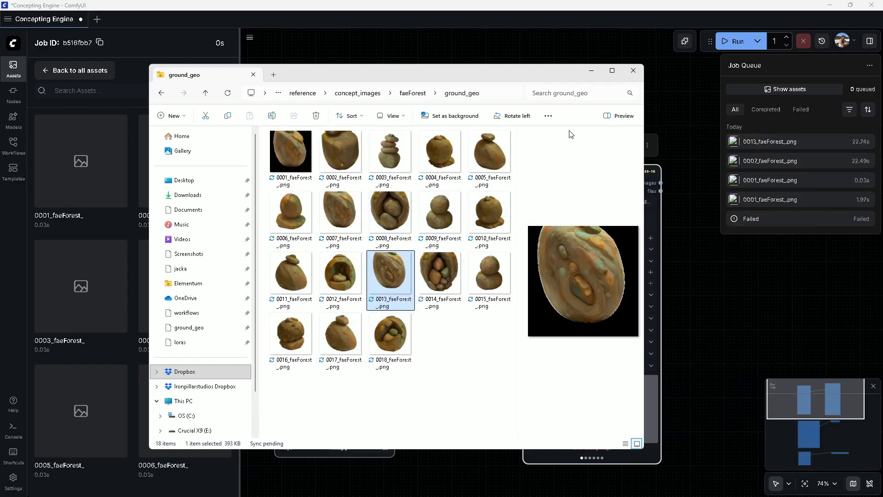
left_click(633, 70)
Open the Painterly Style Transfer subgraph and load the boulder image 0015_faeForest_.png into its Load Image node
scroll(492, 186, "down", 2)
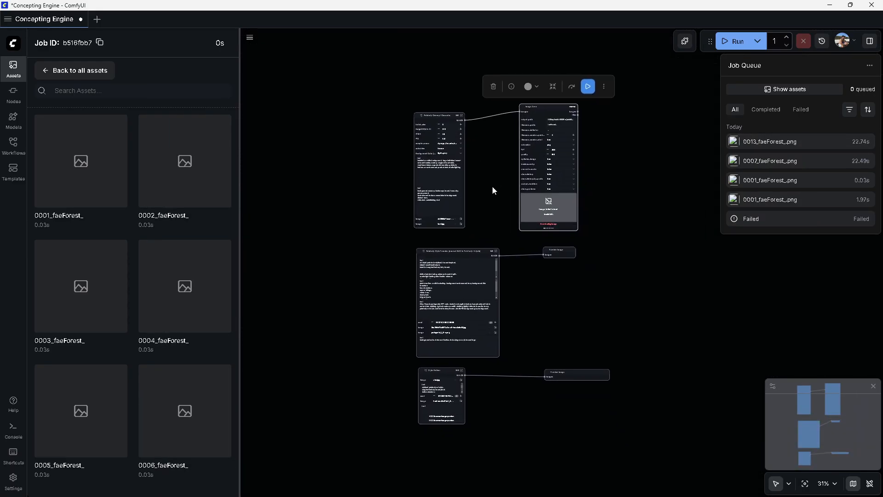
scroll(506, 279, "up", 5)
left_click(551, 290)
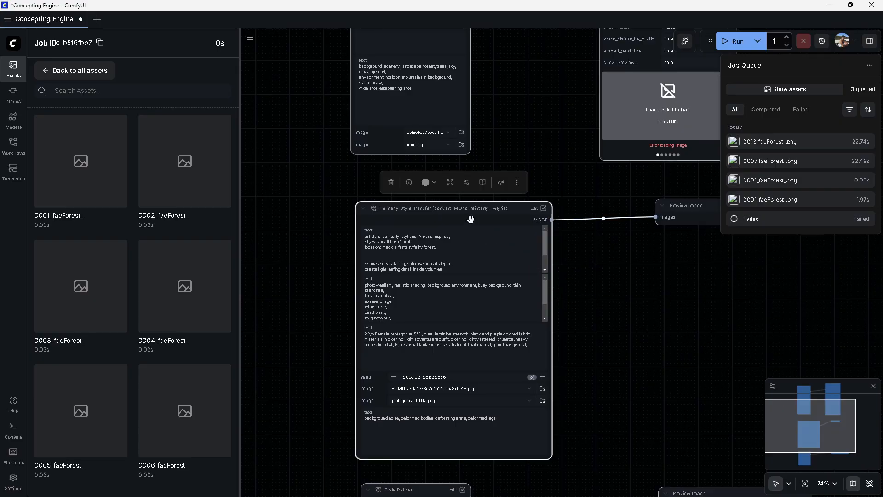
left_click(541, 209)
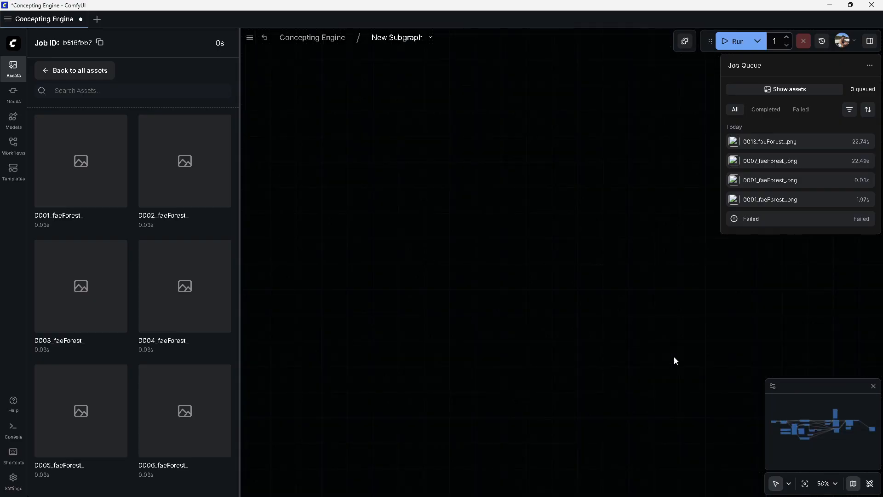
left_click_drag(822, 429, 794, 425)
left_click_drag(527, 272, 438, 248)
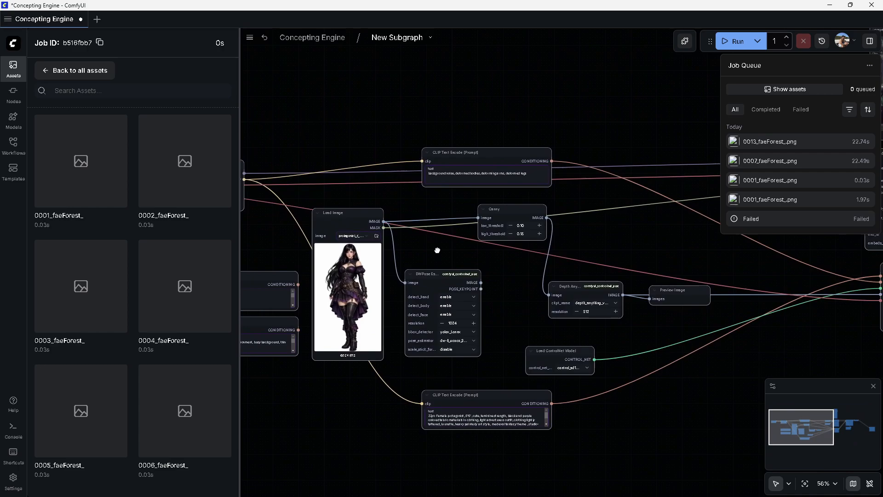
left_click(375, 235)
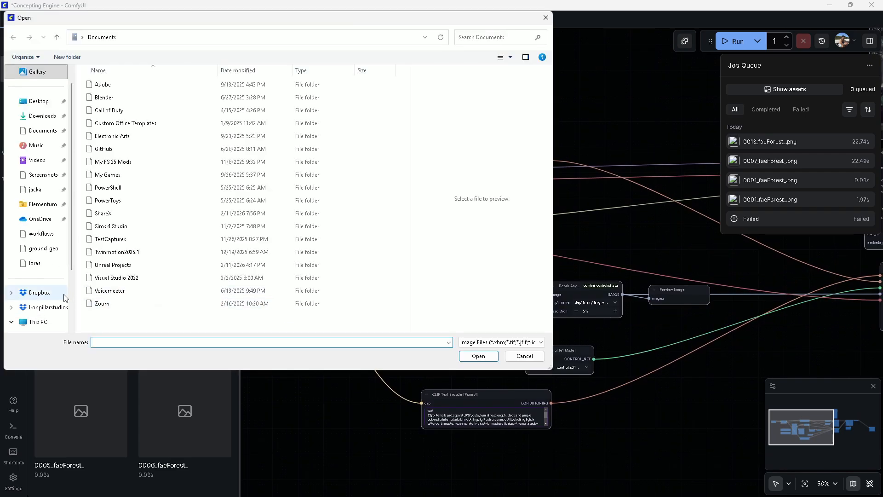
left_click(43, 203)
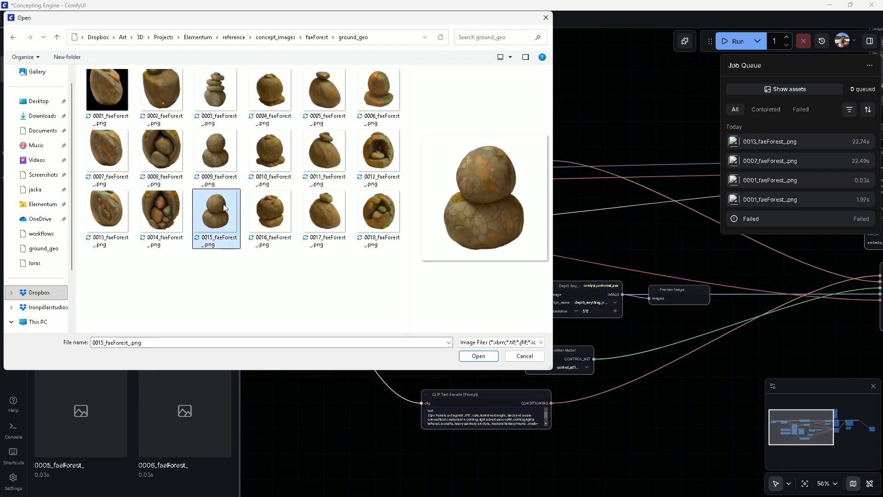
key("Return")
Run the Depth Anything preview node to generate a depth map of the loaded boulder image
scroll(300, 204, "up", 3)
left_click(571, 284)
left_click(609, 257)
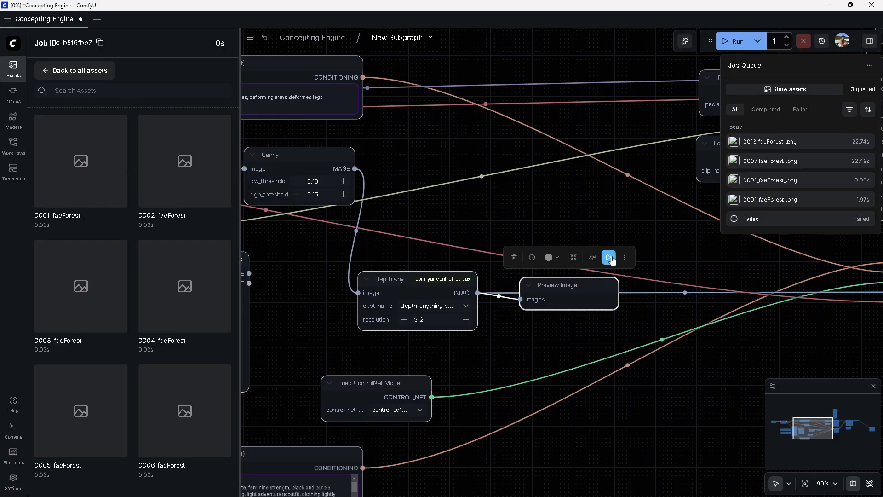
scroll(426, 356, "down", 4)
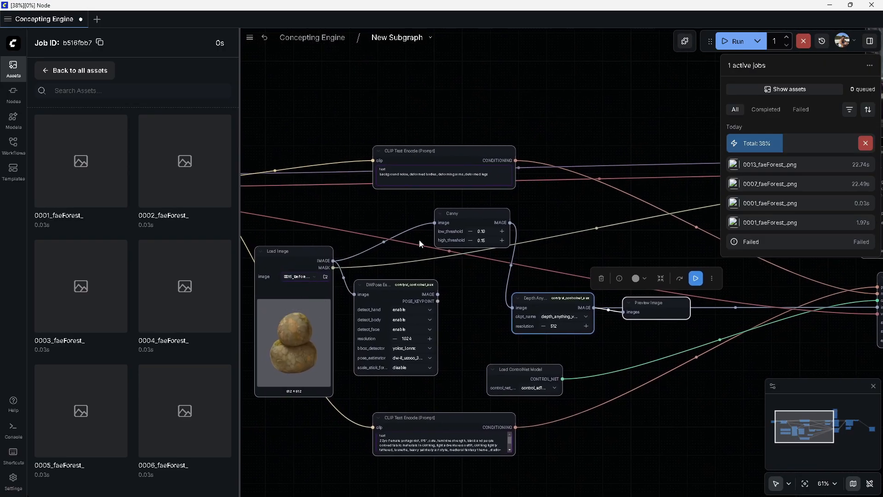
Select and copy the protagonist prompt text in the subgraph's positive CLIP Text Encode node
left_click_drag(601, 230, 411, 208)
scroll(413, 387, "up", 3)
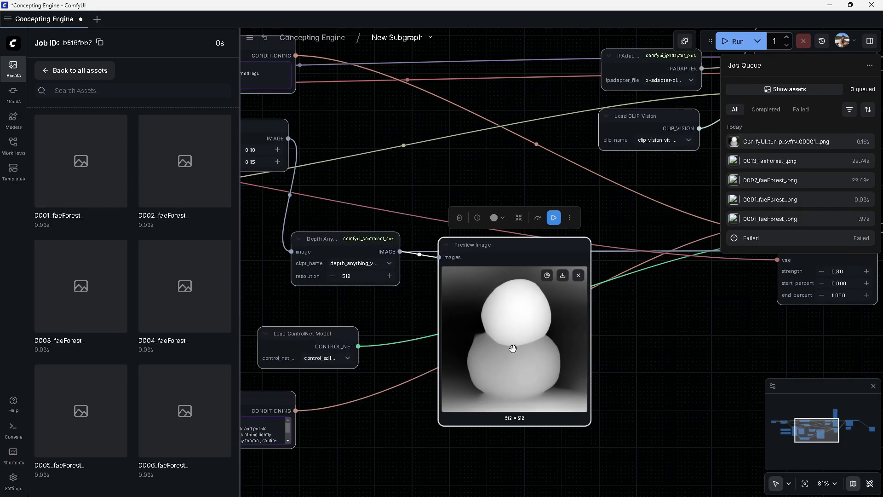
scroll(564, 353, "down", 4)
left_click_drag(267, 252, 440, 269)
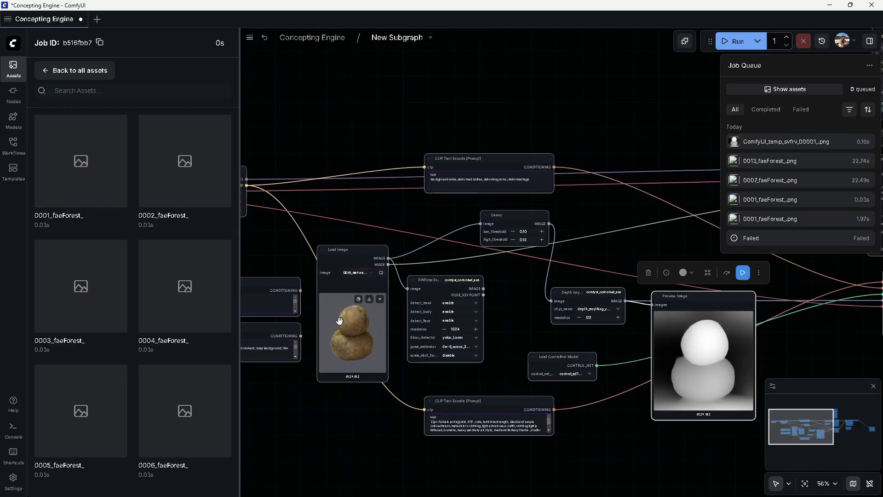
left_click_drag(511, 267, 414, 314)
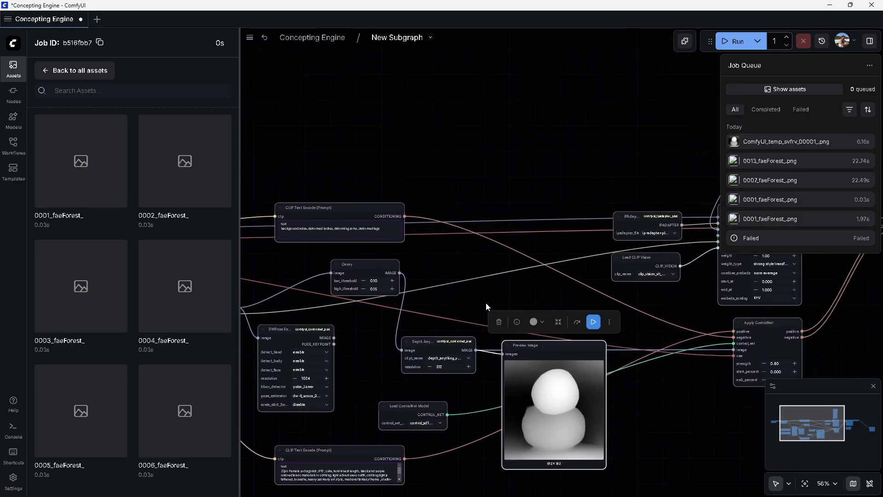
left_click_drag(732, 421, 512, 375)
scroll(473, 249, "up", 8)
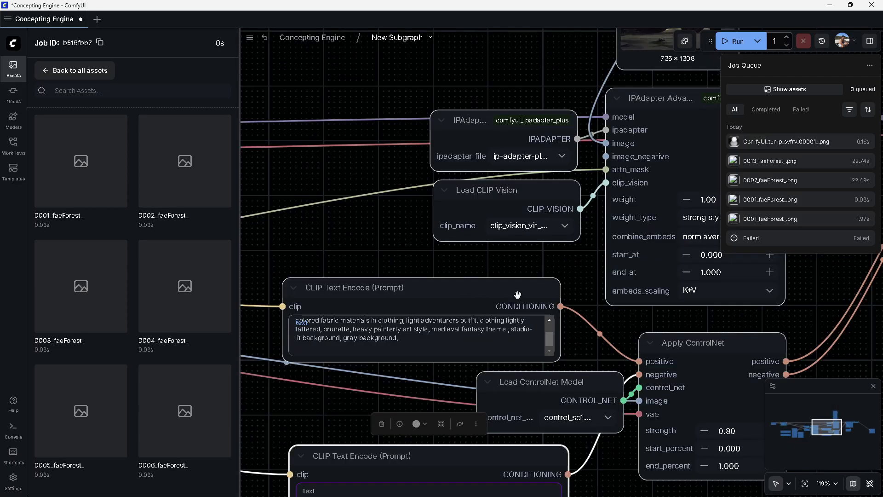
scroll(593, 302, "down", 10)
left_click_drag(605, 293, 400, 241)
scroll(484, 249, "up", 10)
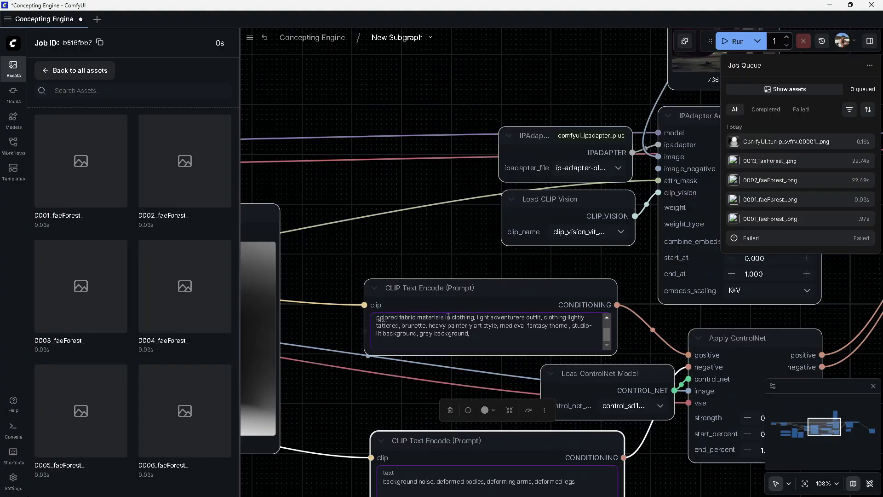
scroll(475, 325, "up", 2)
key("ctrl+a")
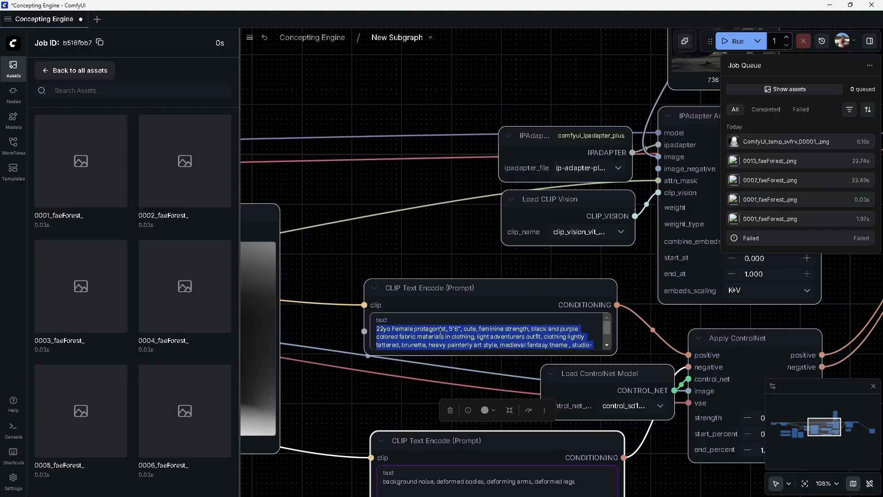
Switch to Cursor and create a new file conceptingPromptLibrary.md in the reference/projectMap folder
left_click(830, 5)
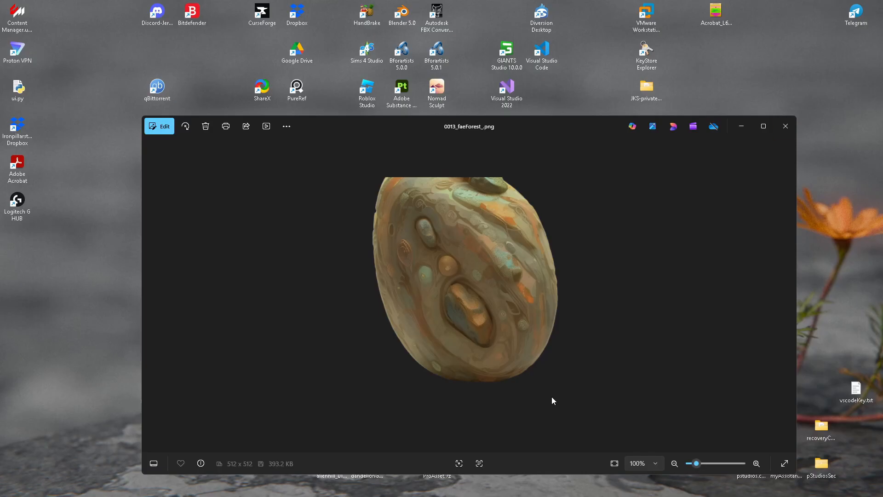
mouse_move(624, 492)
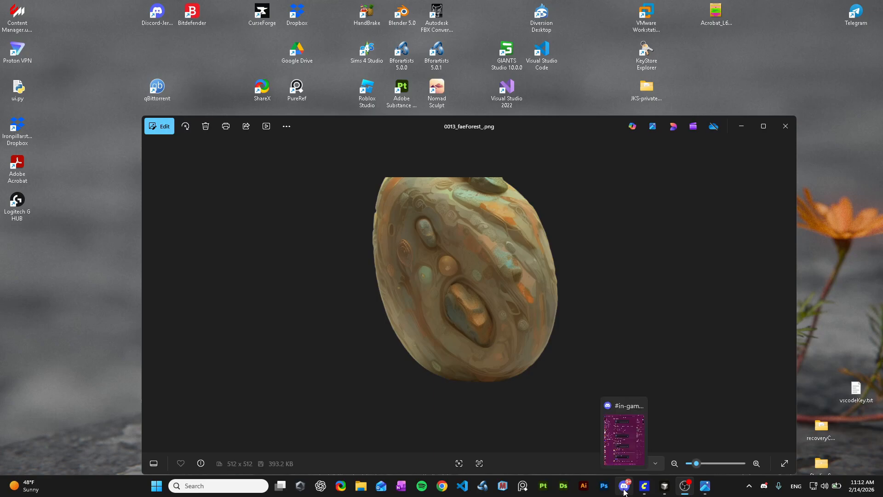
left_click(665, 486)
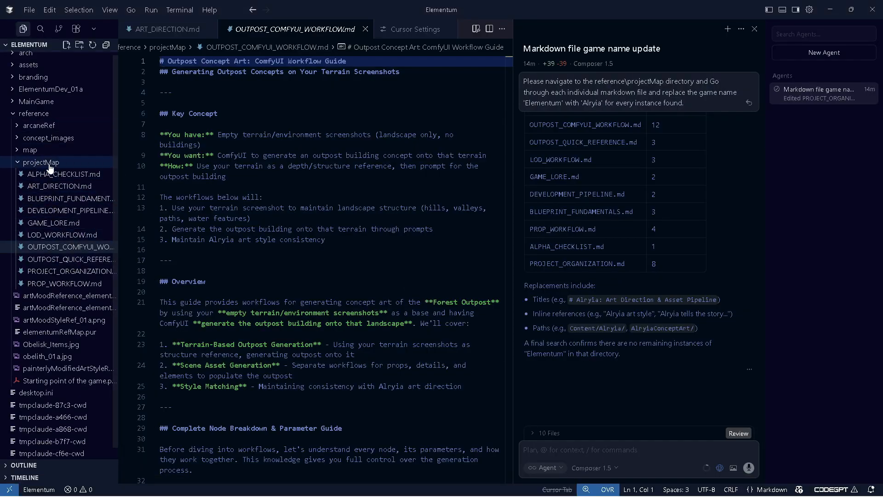
left_click(67, 159)
left_click(67, 161)
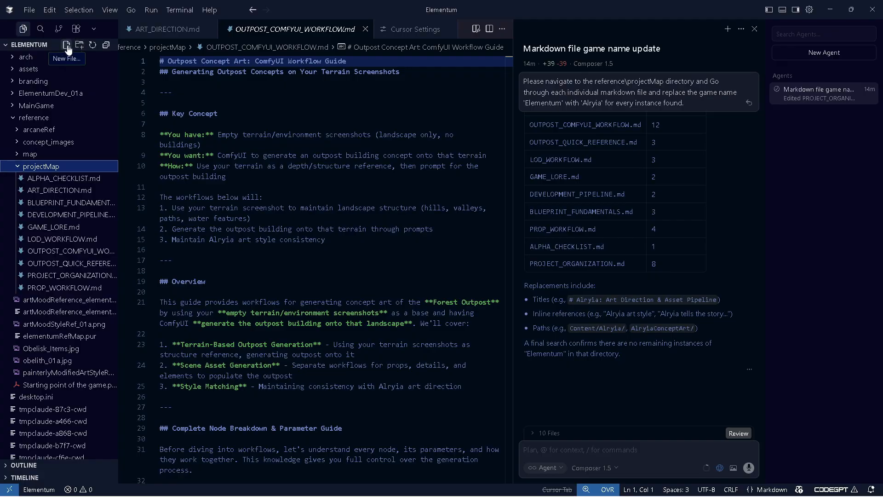
left_click(67, 46)
type("conceptingPromptLibrary.md")
key("Return")
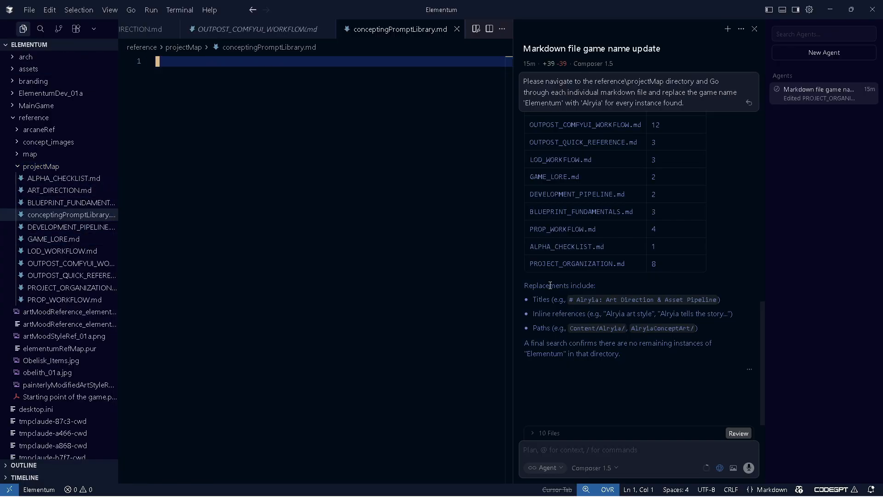
Paste the copied protagonist prompt into conceptingPromptLibrary.md, remove the trailing line, and return to ComfyUI
type("\"22yo Female protagonist, 5'6\", cute, feminine strength, black and purple colored fabric materials in clothing, light adventurers outfit, clothing lightly tattered, brunette, heavy painterly art style, medieval fantasy theme , studio-lit background, gray background, \"")
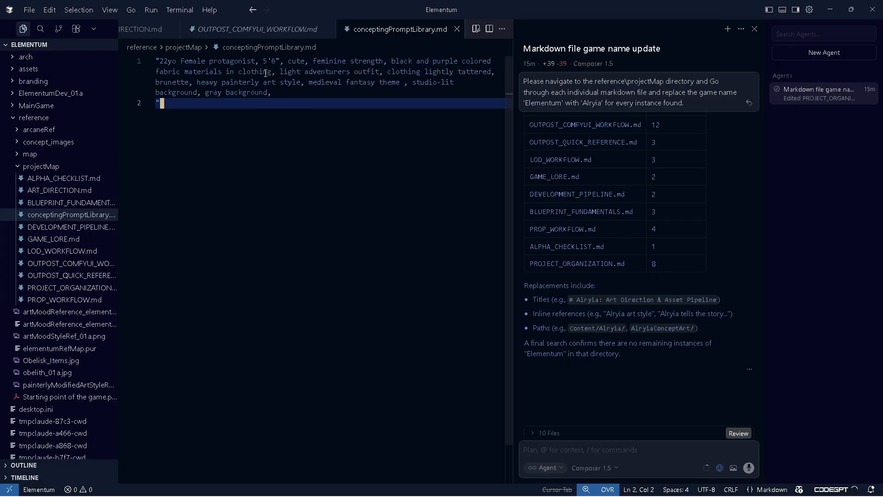
key("BackSpace")
left_click(833, 9)
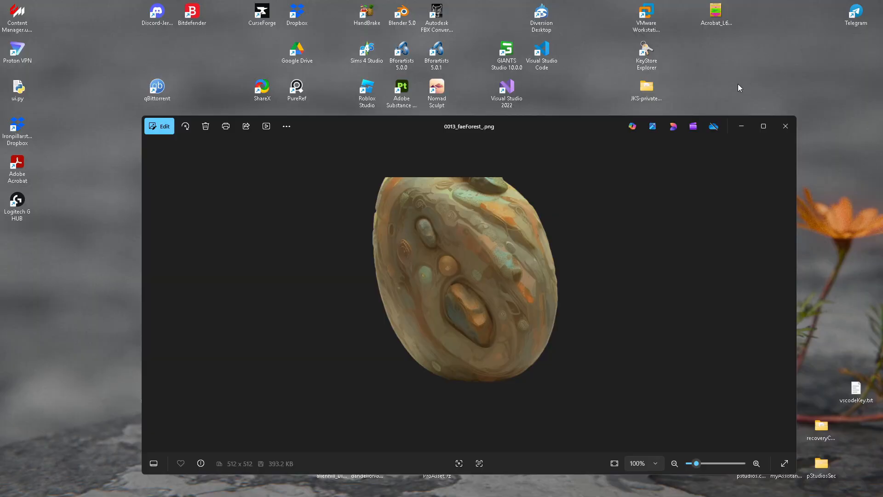
left_click(647, 485)
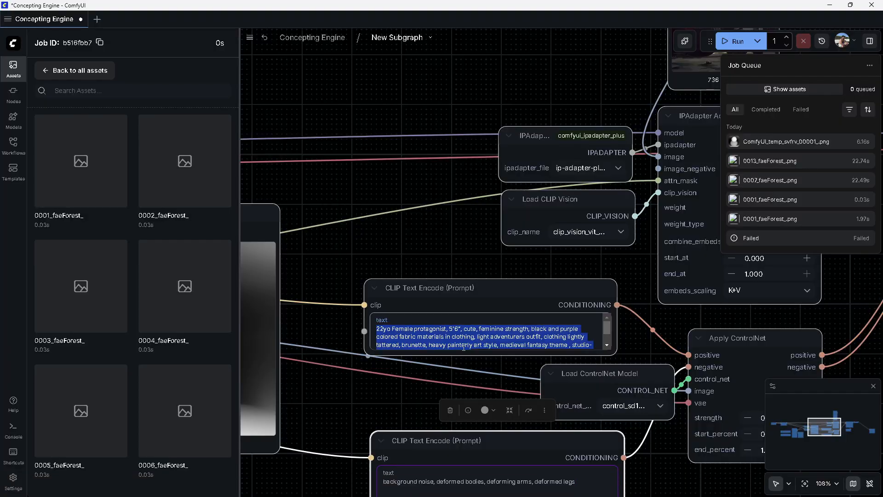
Clear all text from the subgraph's positive CLIP Text Encode prompt
left_click(481, 337)
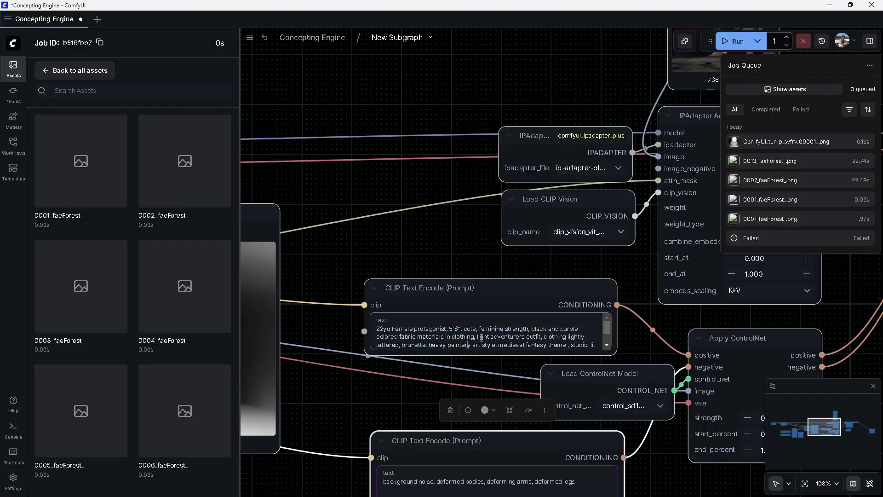
key("ctrl+a")
key("BackSpace")
Close the assets panel, return to the root graph, and select the boulder prompt text in the Painterly Concept Generator node
left_click(75, 71)
left_click(15, 71)
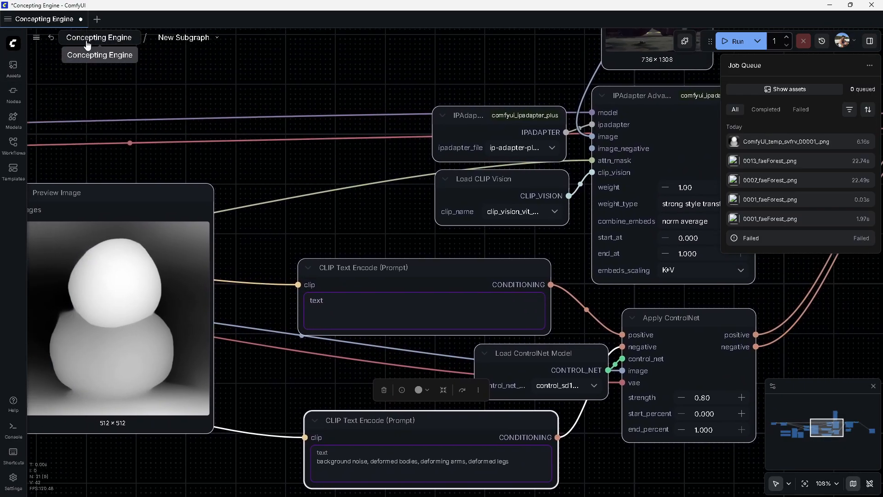
left_click(98, 37)
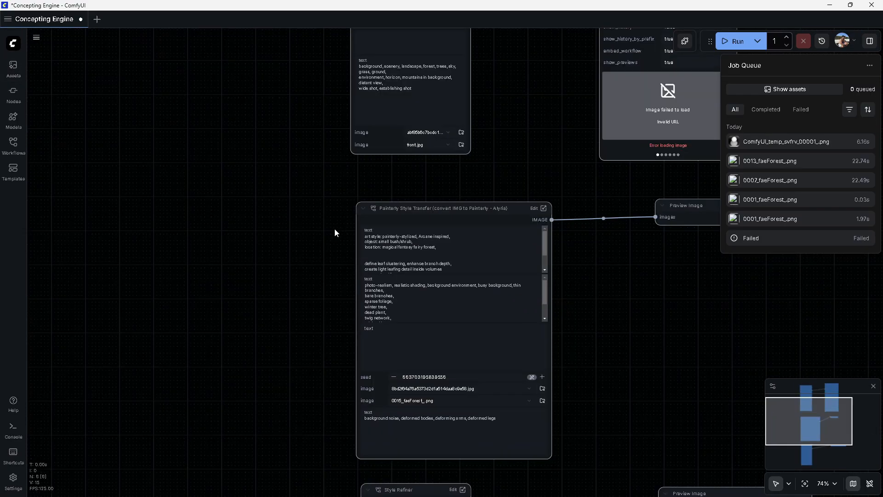
left_click_drag(396, 149, 331, 306)
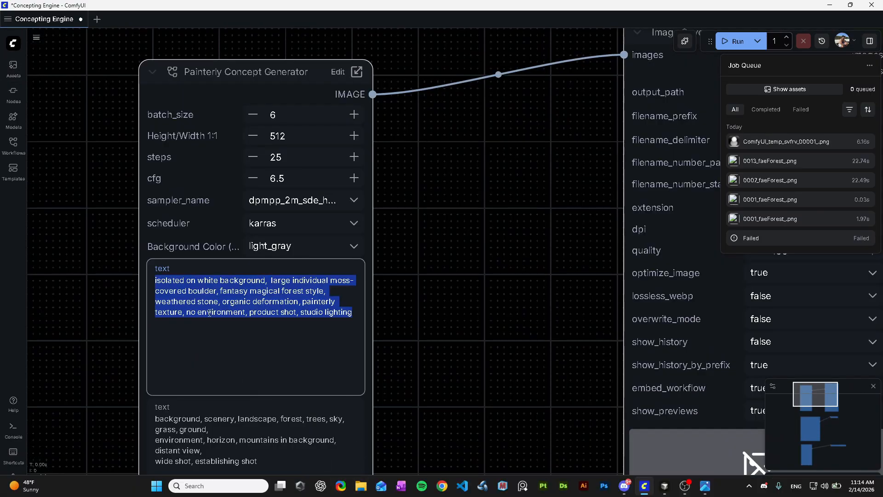
left_click_drag(353, 313, 154, 280)
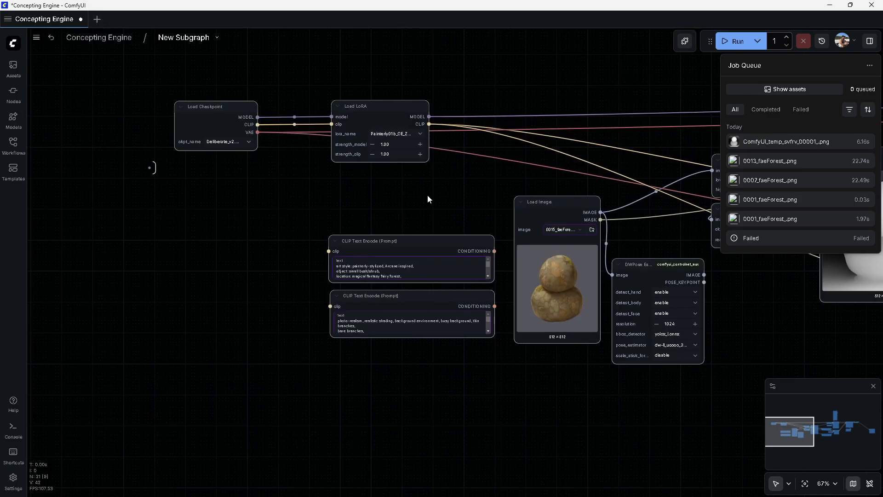
Name the subgraph's exposed prompt inputs Positive and Negative
left_click_drag(510, 188, 198, 176)
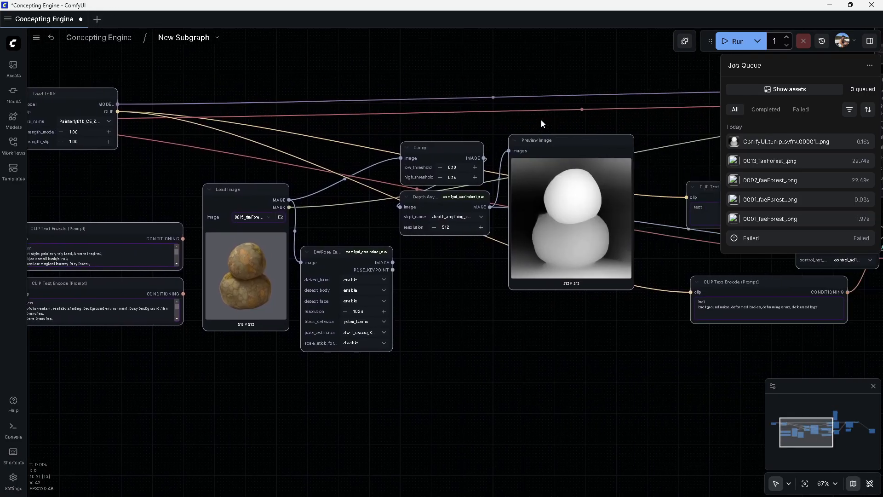
left_click_drag(541, 123, 249, 121)
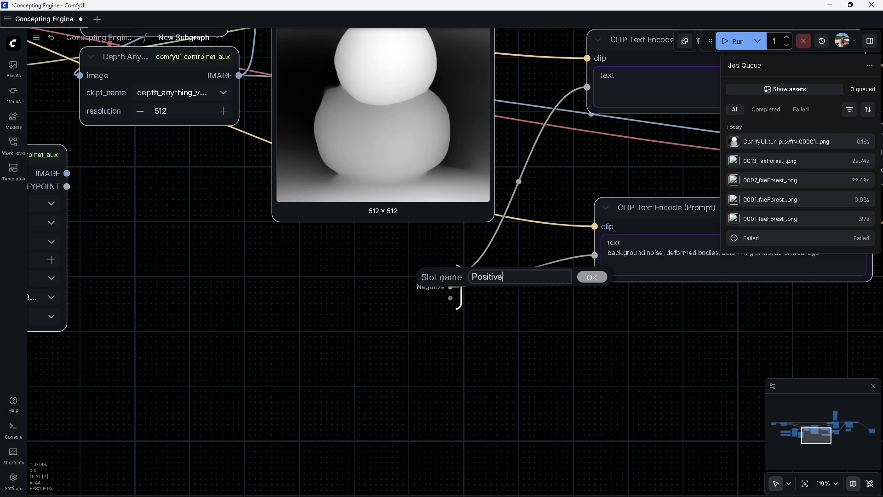
key("Return")
left_click_drag(545, 303, 422, 345)
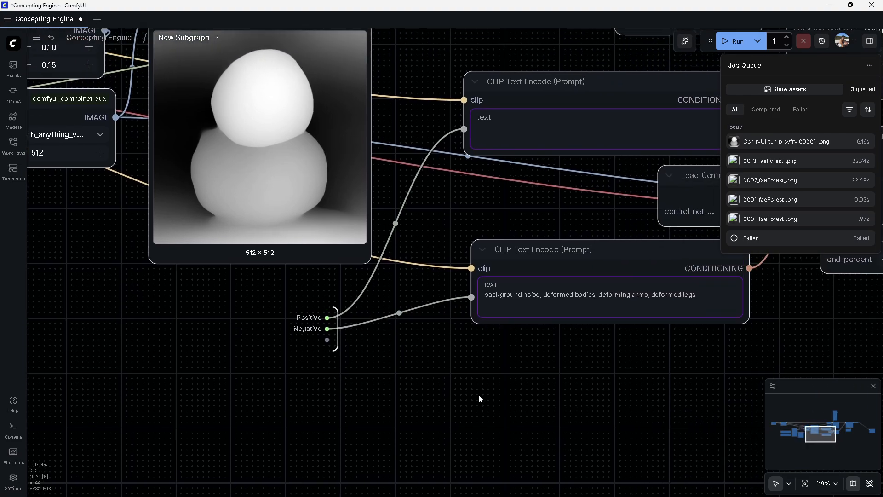
Return to the root graph and inspect the new Positive and Negative fields on the Painterly Style Transfer node
scroll(479, 398, "right", 2)
left_click(101, 36)
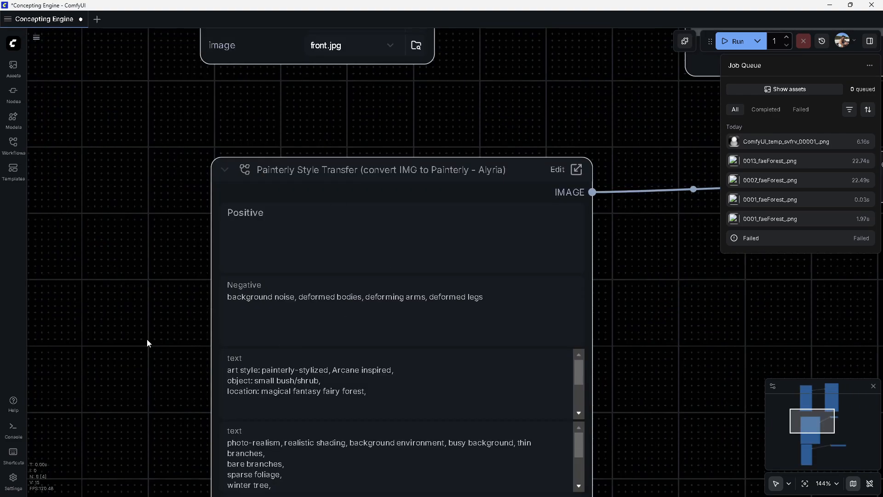
left_click_drag(147, 343, 136, 177)
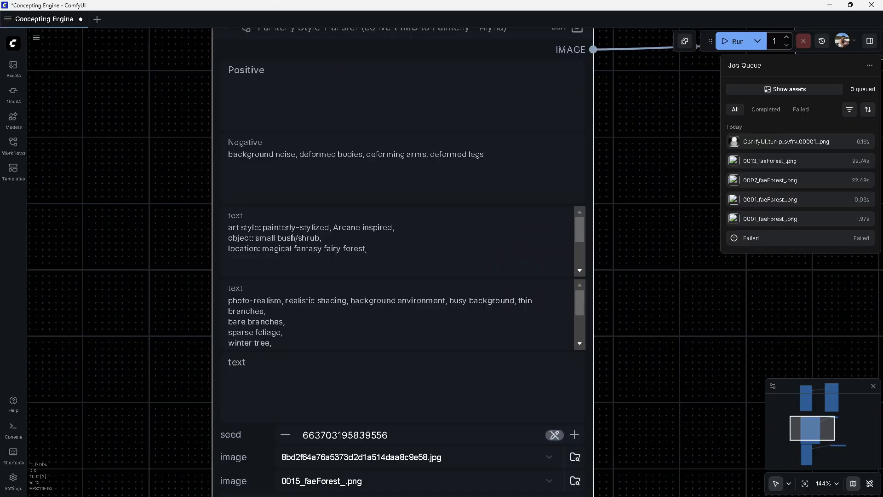
left_click(296, 98)
left_click(285, 154)
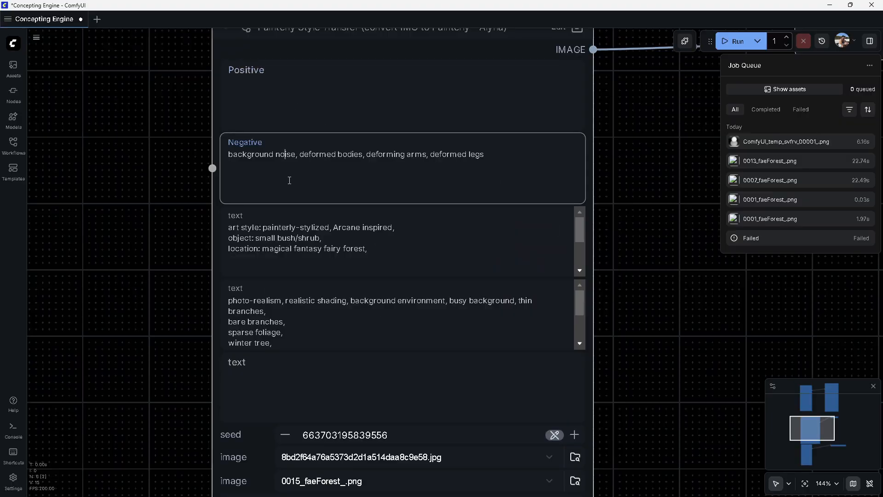
Open the subgraph and expand the original painterly-stylized CLIP Text Encode prompt node to read its full text
scroll(161, 334, "down", 4)
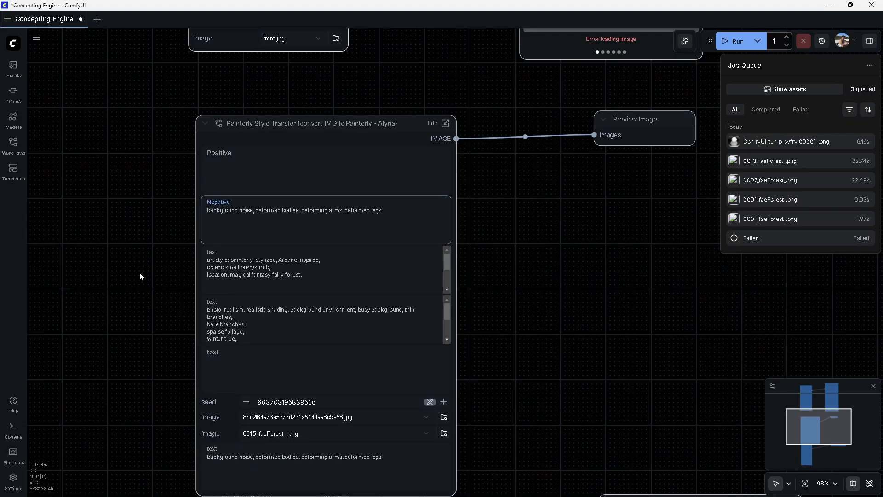
left_click_drag(140, 275, 212, 319)
left_click(511, 168)
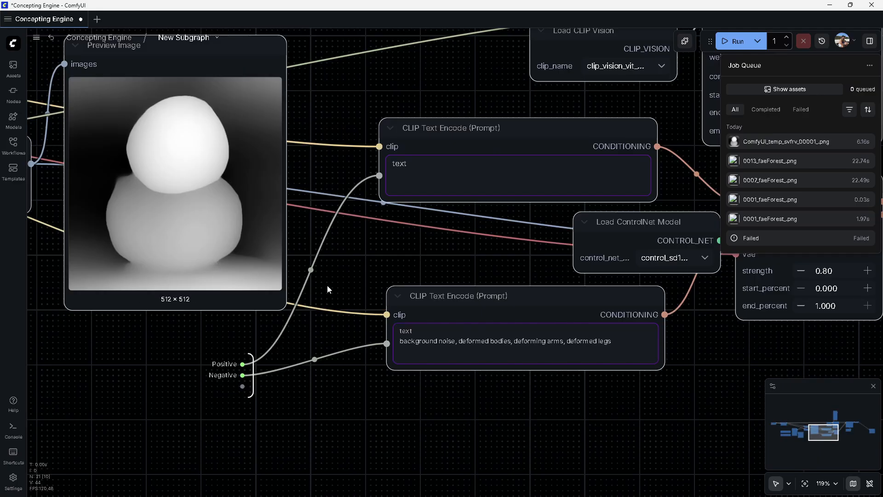
left_click_drag(327, 291, 693, 296)
scroll(313, 334, "down", 4)
left_click_drag(276, 326, 636, 335)
left_click_drag(315, 413, 473, 400)
scroll(473, 400, "up", 5)
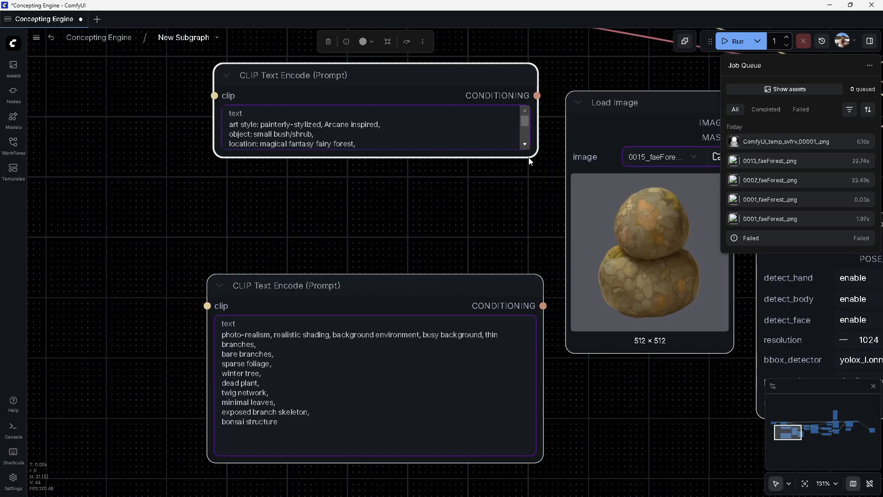
left_click(466, 219)
left_click(407, 219)
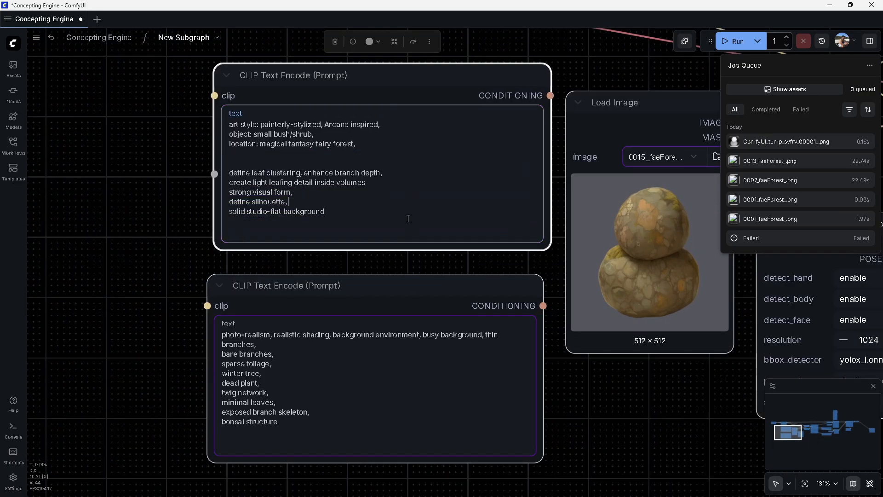
left_click(311, 380)
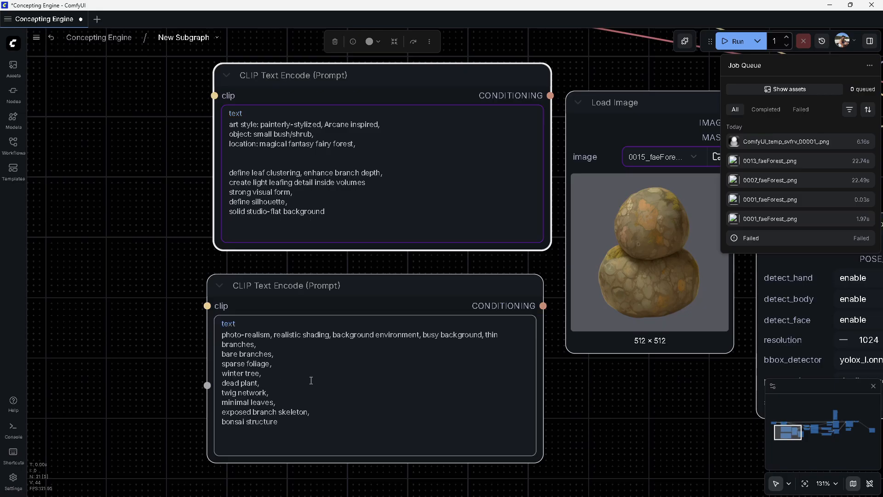
key("ctrl+a")
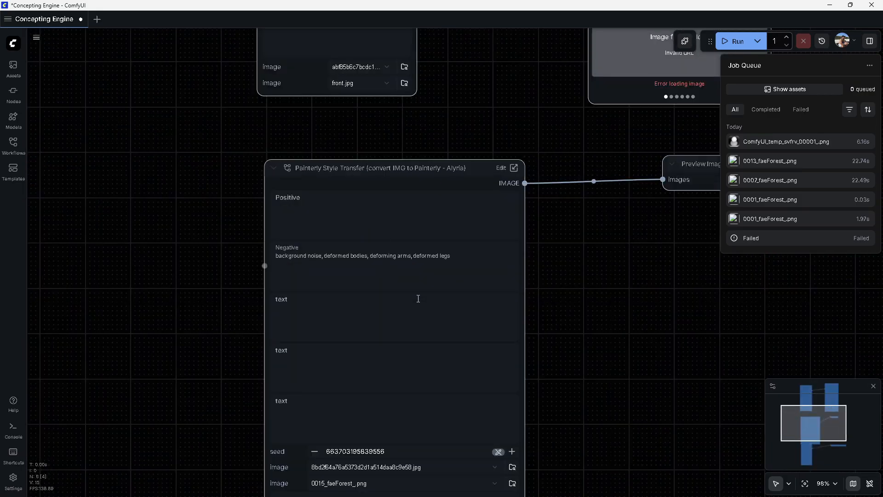
key("ctrl+z")
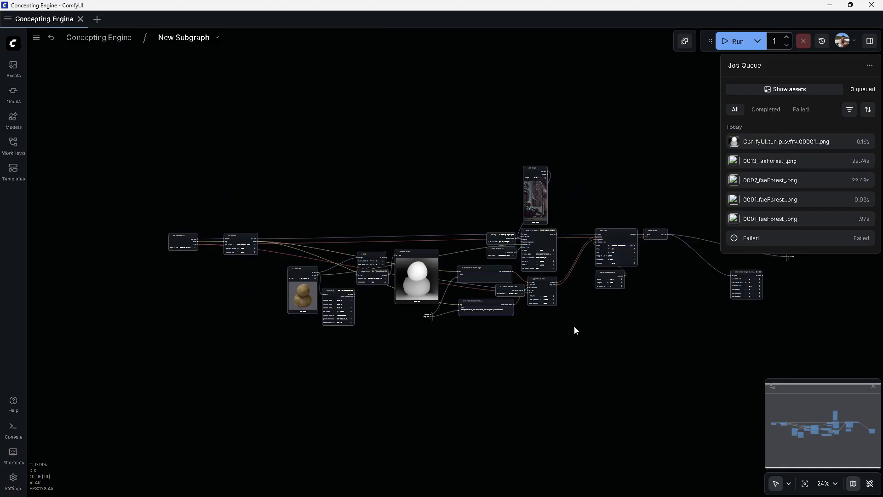
Survey the subgraph's KSampler, ControlNet and prompt nodes
scroll(580, 317, "up", 10)
left_click_drag(579, 316, 187, 333)
left_click_drag(410, 318, 306, 331)
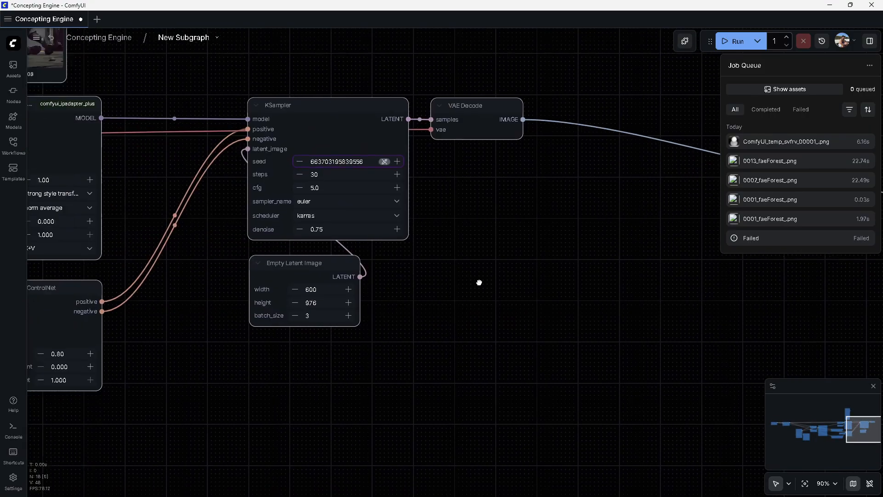
scroll(479, 282, "down", 4)
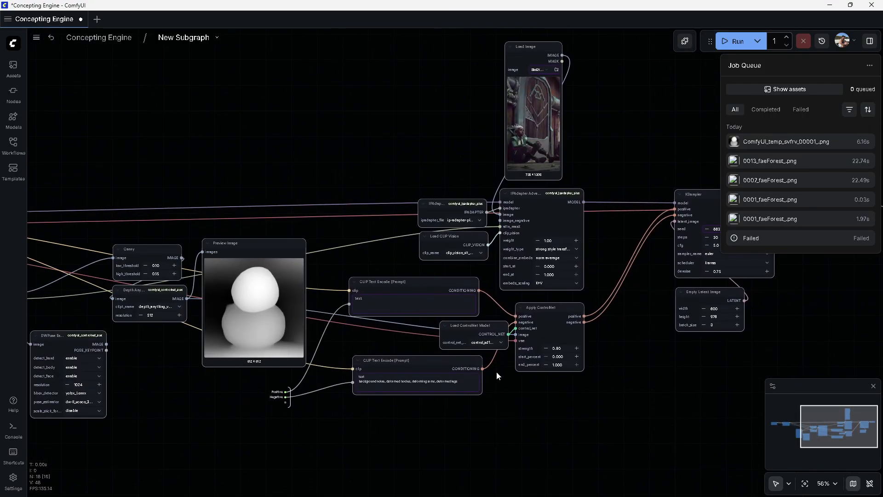
left_click_drag(278, 439, 356, 388)
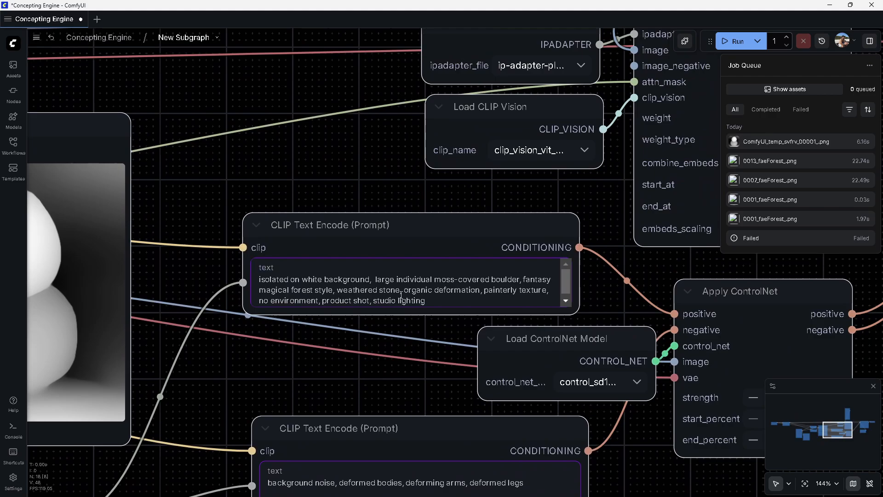
scroll(382, 322, "down", 5)
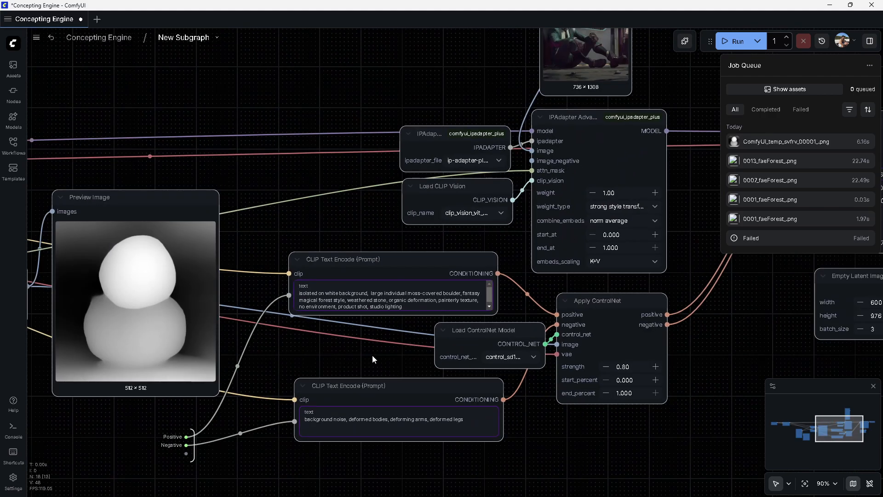
left_click(379, 428)
Copy the background, scenery, landscape negative prompt and paste it into the Painterly Style Transfer node's Negative field
left_click(99, 37)
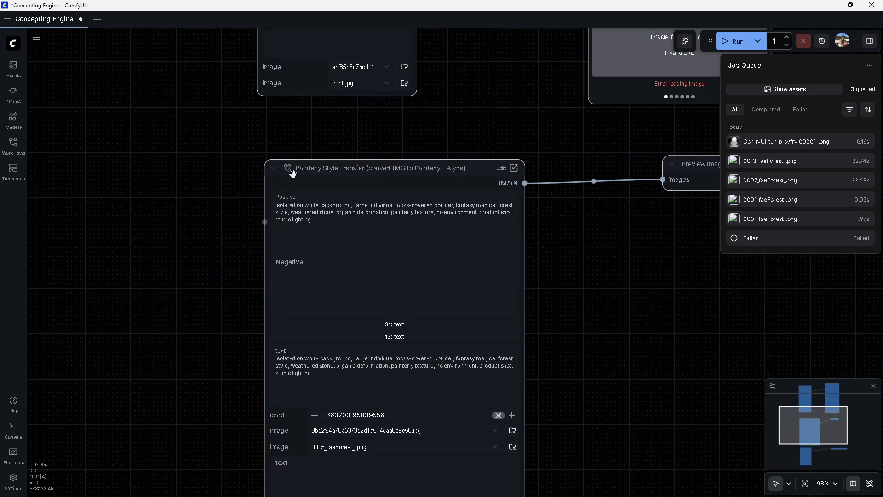
left_click_drag(252, 113, 224, 344)
left_click(336, 255)
key("ctrl+a")
key("ctrl+c")
left_click(331, 274)
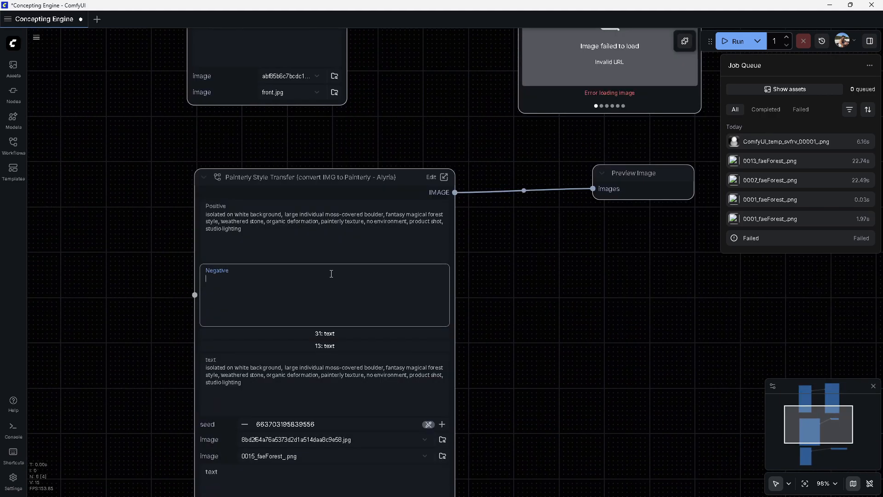
key("ctrl+v")
Run the Painterly Style Transfer node to generate new boulder images
left_click_drag(512, 313, 383, 351)
left_click(514, 216)
left_click(554, 182)
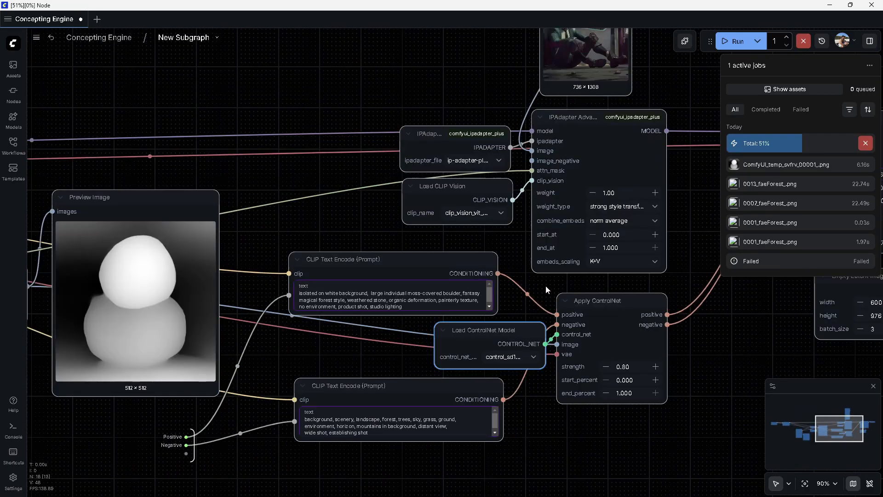
scroll(280, 257, "up", 3)
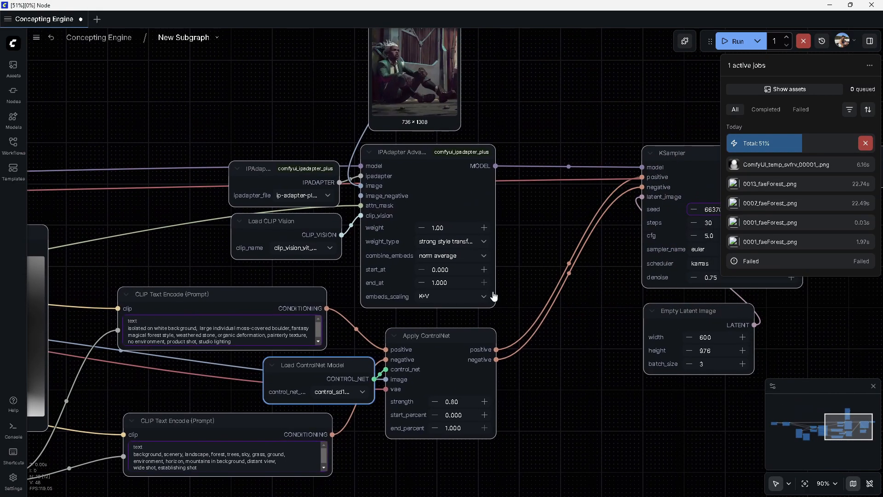
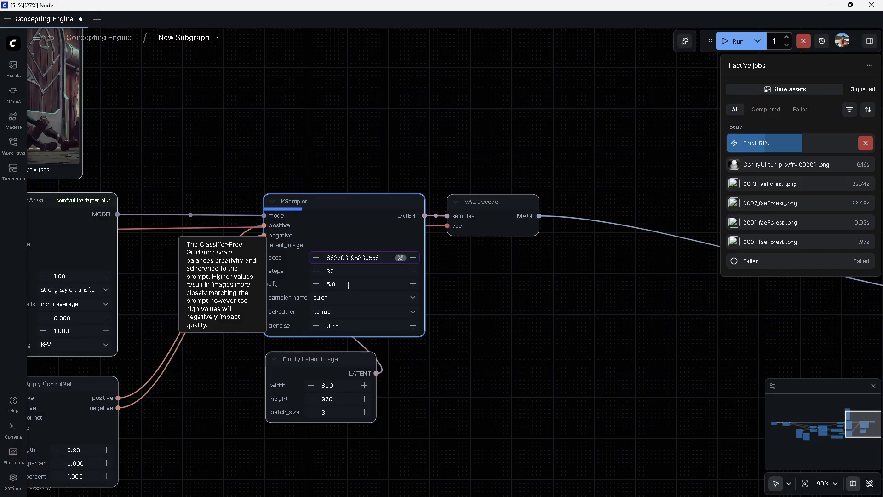
Survey the subgraph's IPAdapter, ControlNet, KSampler and prompt nodes while the generation runs
left_click(355, 284)
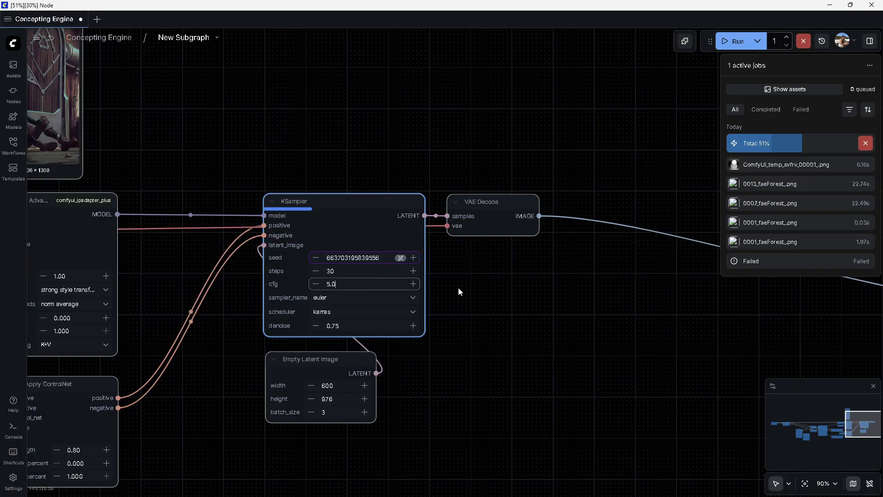
left_click_drag(420, 296, 594, 288)
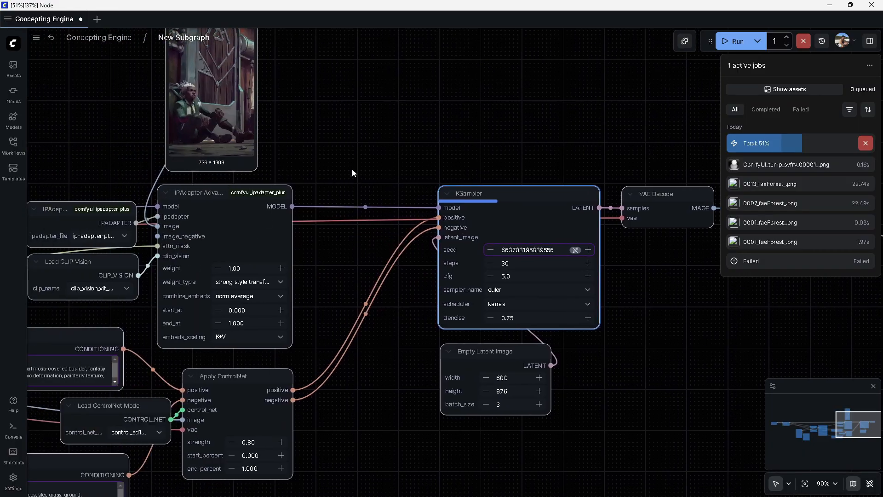
left_click_drag(544, 145, 548, 290)
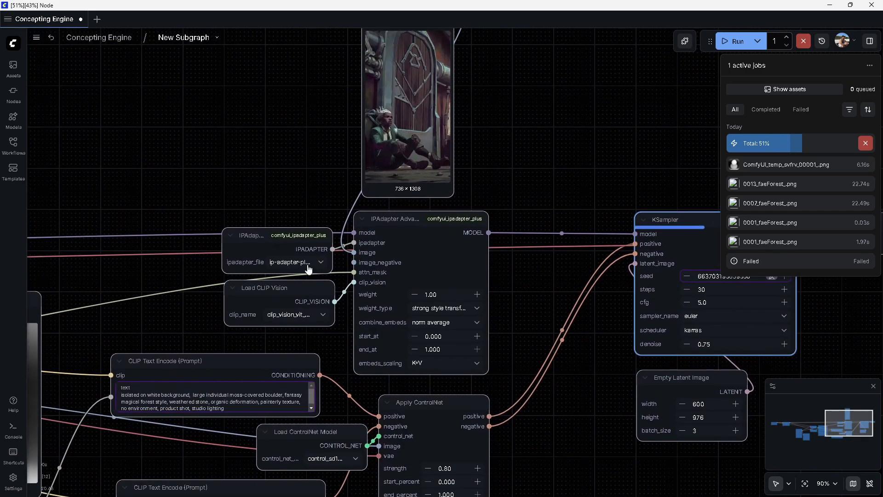
left_click_drag(449, 329, 378, 177)
left_click_drag(555, 216, 605, 296)
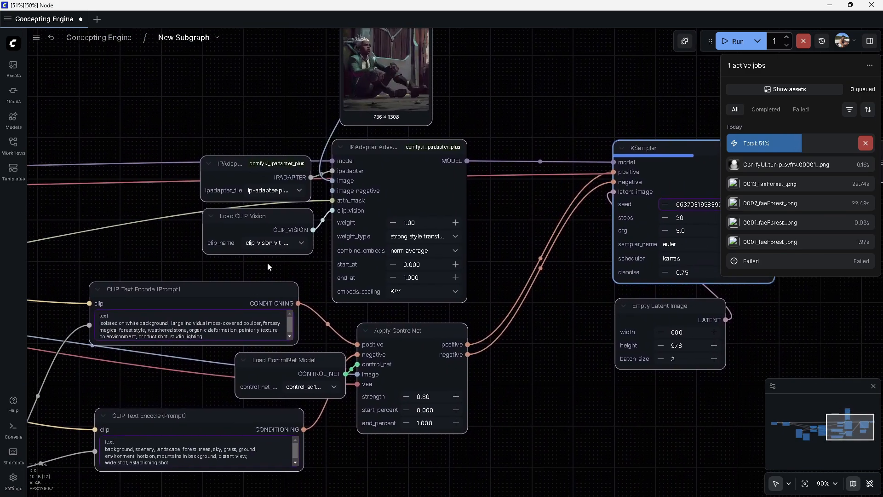
left_click(413, 350)
left_click_drag(336, 327, 633, 246)
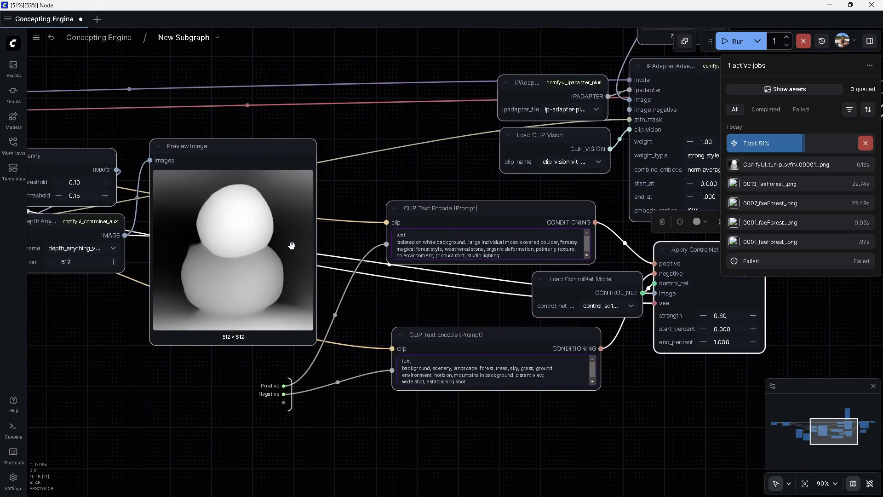
left_click_drag(428, 165, 172, 227)
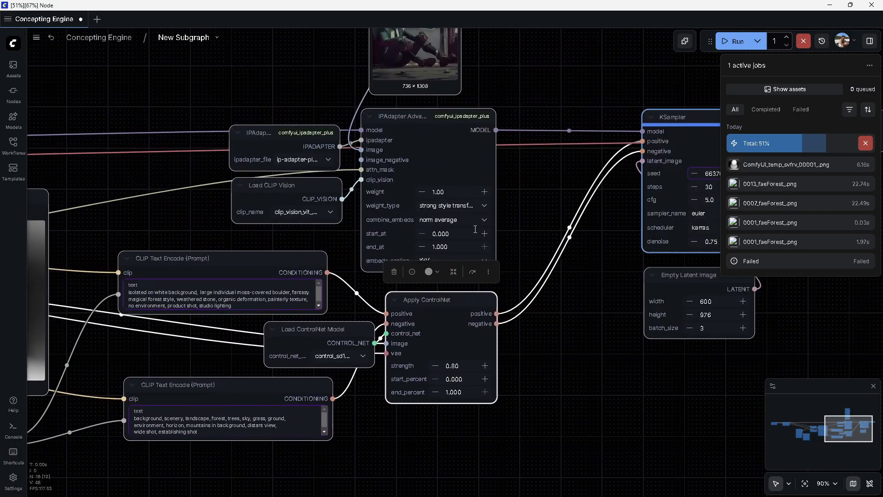
key("Escape")
left_click_drag(643, 227, 489, 316)
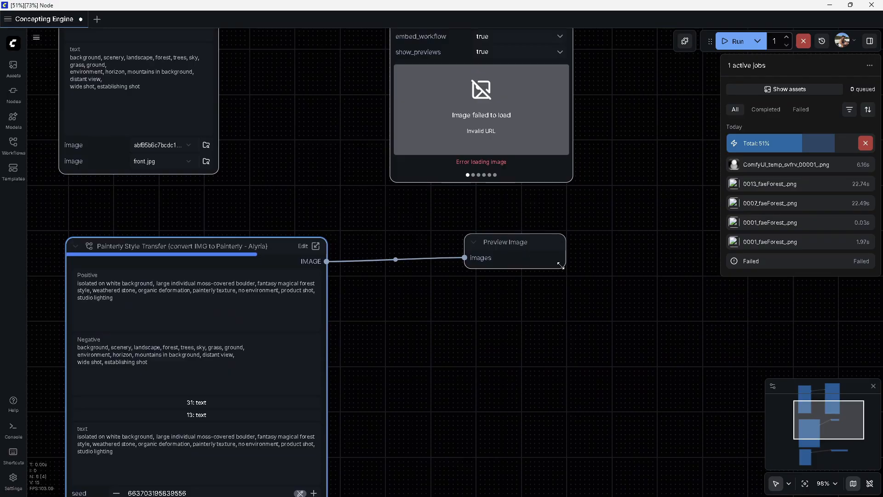
Inspect the newly generated boulder images in the Painterly Style Transfer preview in the main graph
left_click_drag(561, 265, 682, 403)
left_click_drag(368, 247, 352, 288)
scroll(325, 238, "down", 8)
left_click(383, 62)
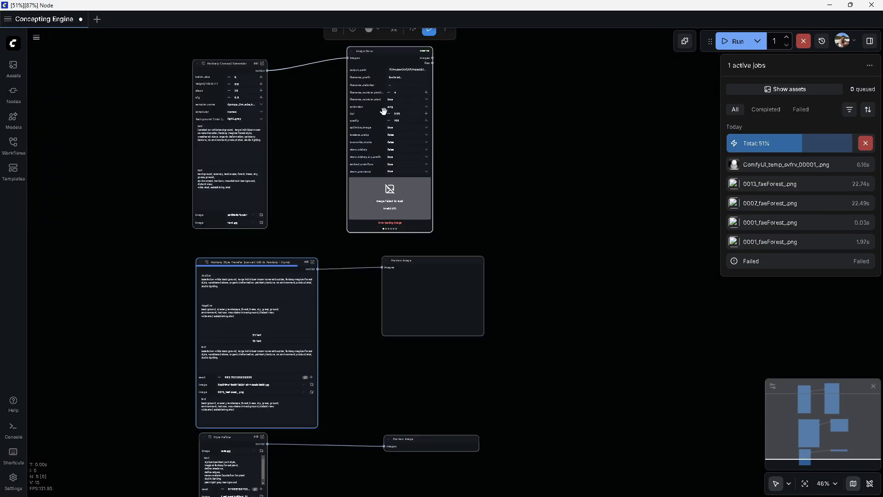
scroll(451, 382, "up", 10)
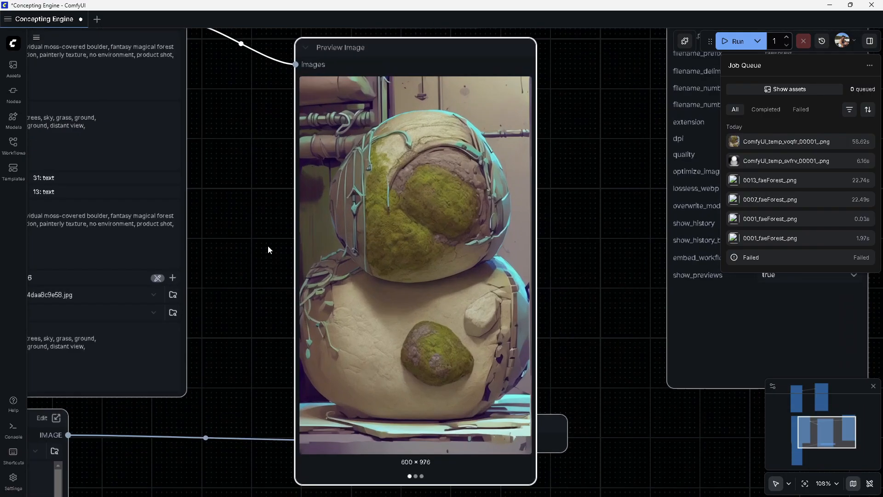
scroll(453, 276, "down", 3)
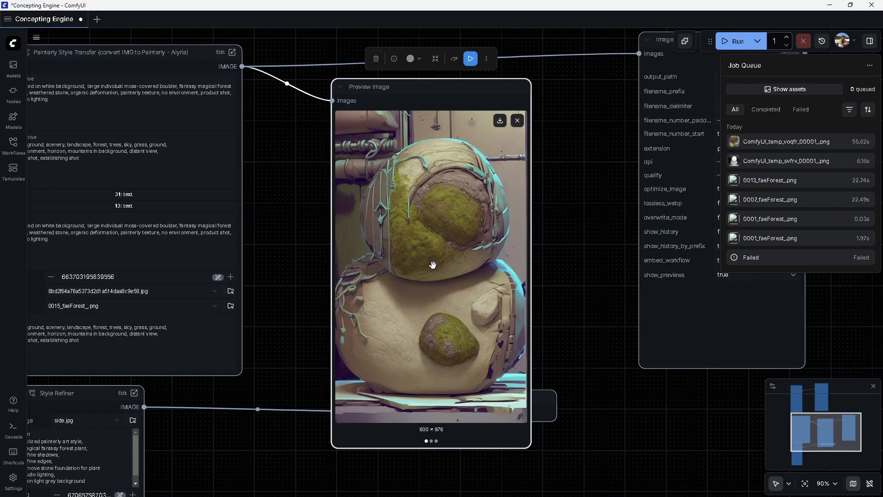
left_click_drag(570, 168, 551, 307)
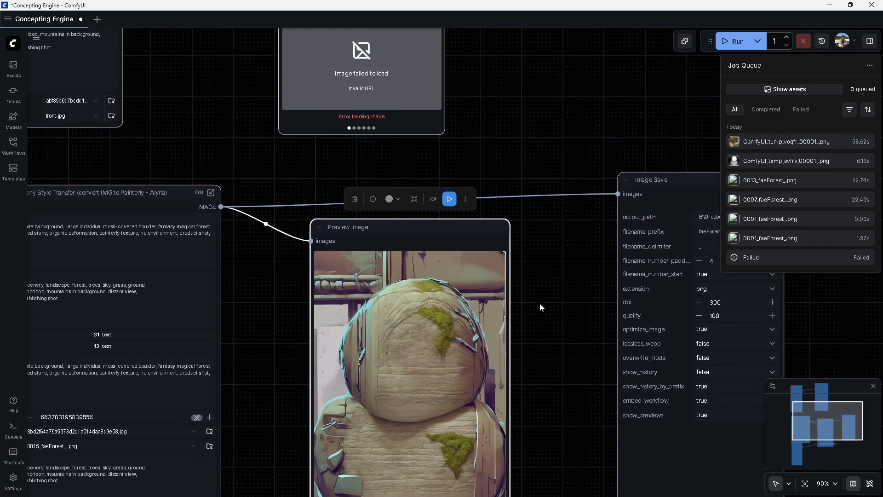
left_click_drag(548, 357, 535, 261)
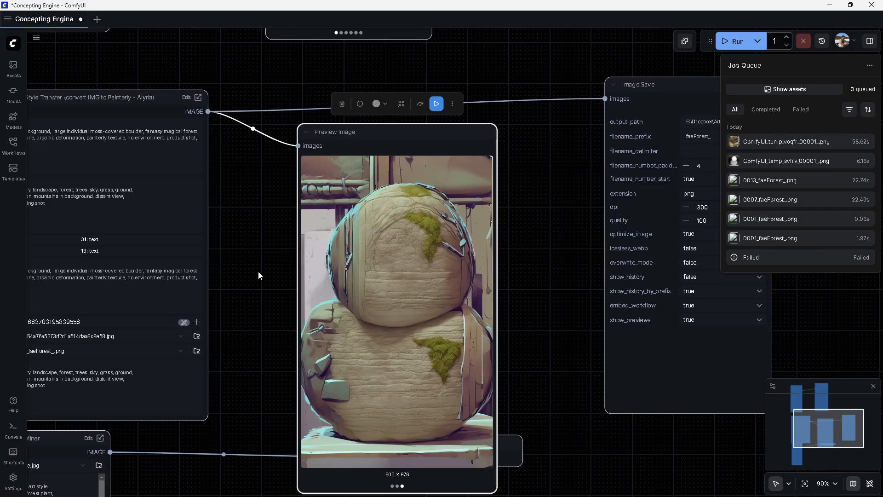
left_click_drag(258, 271, 438, 256)
scroll(437, 256, "down", 5)
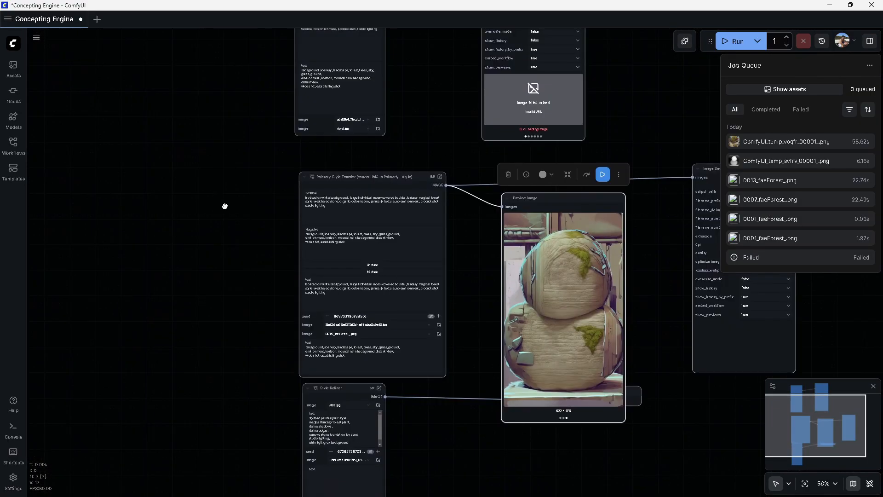
scroll(460, 262, "up", 3)
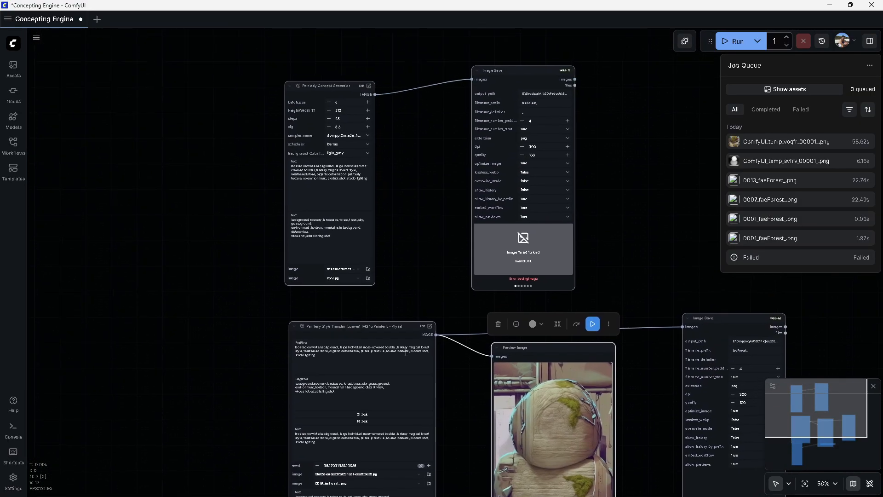
scroll(435, 281, "down", 3)
scroll(469, 304, "up", 4)
Inside the subgraph, set the IPAdapter Advanced weight type to style transfer and its weight to 0.75
left_click(399, 169)
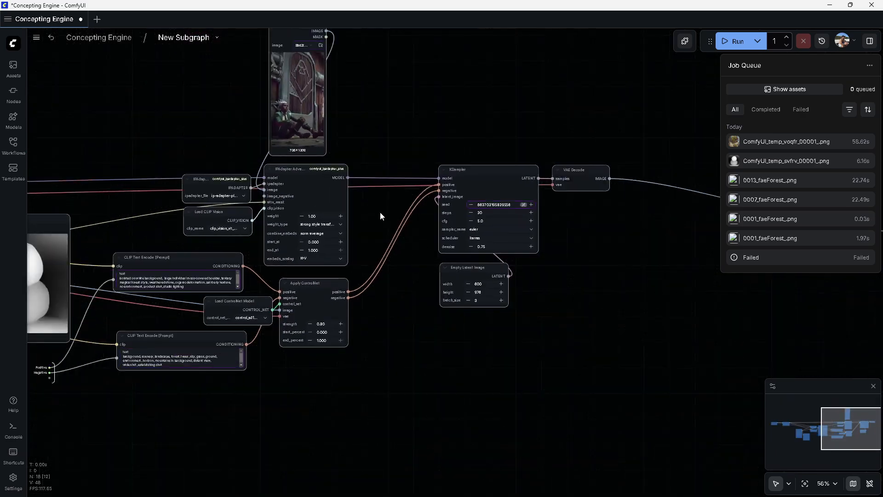
scroll(487, 283, "up", 4)
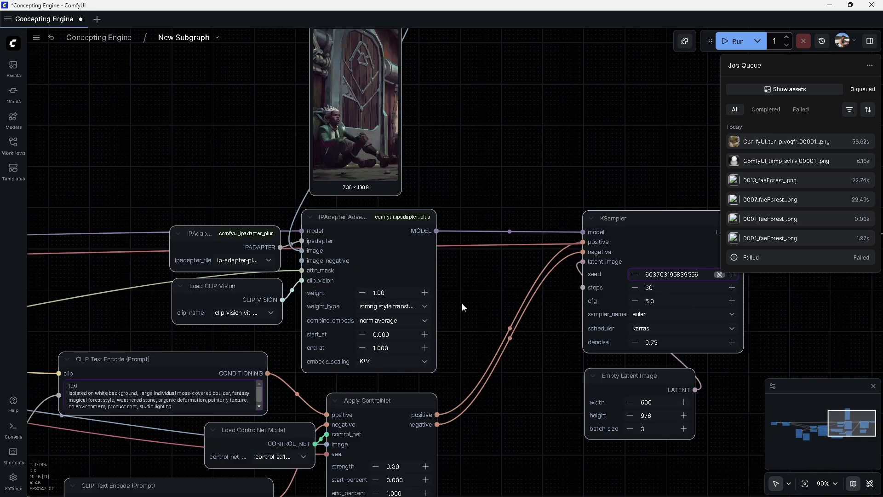
left_click(393, 305)
left_click(405, 396)
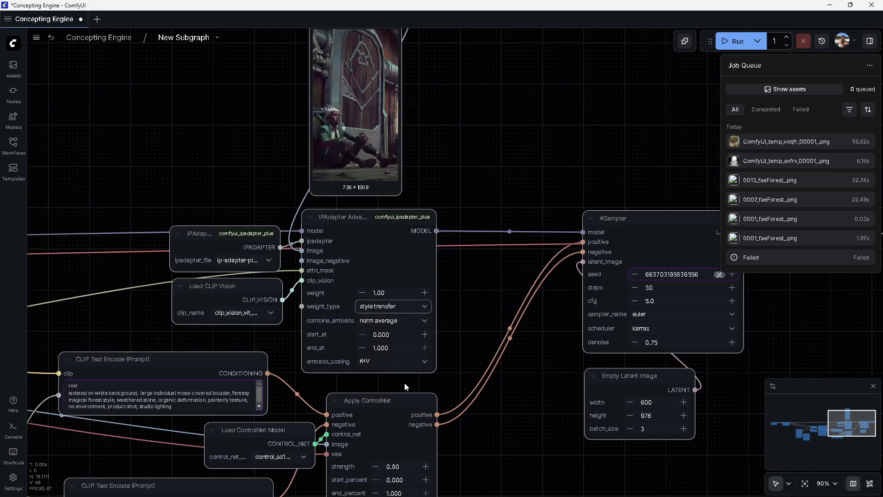
left_click(402, 295)
type("0.75")
Delete "isolated on white background," from the start of the positive CLIP Text Encode prompt
left_click_drag(232, 280, 159, 280)
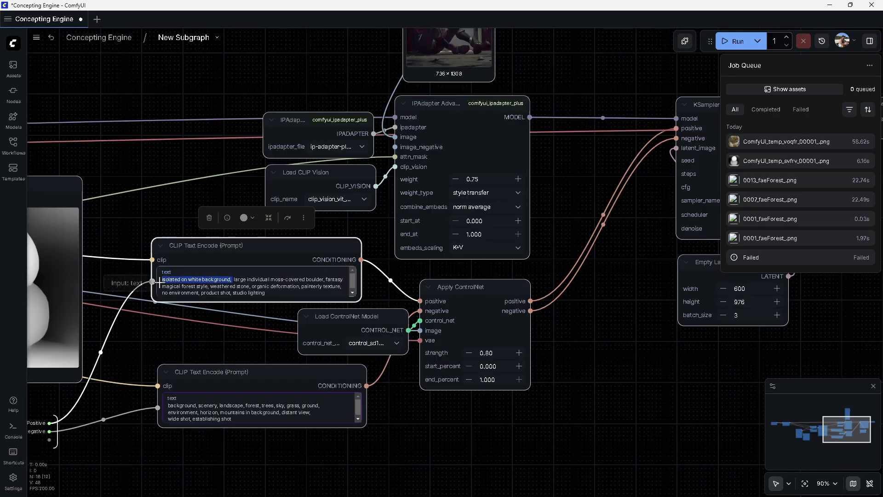
key("BackSpace")
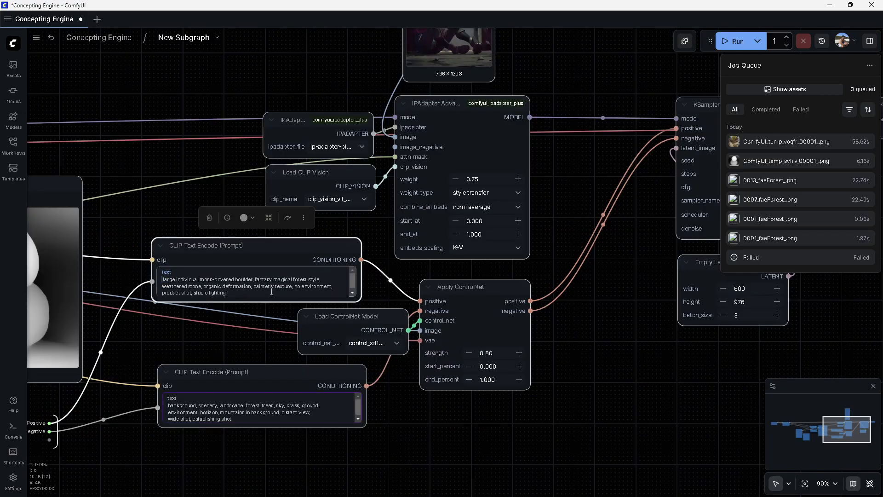
Insert a Remove Background (RMBG) node fed from the VAE Decode image output
left_click_drag(651, 256, 270, 302)
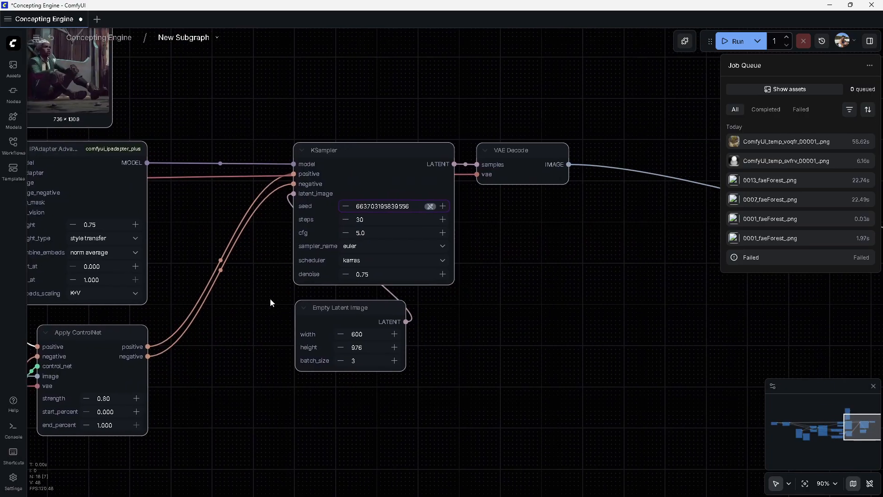
left_click_drag(630, 233, 353, 269)
left_click_drag(289, 201, 410, 298)
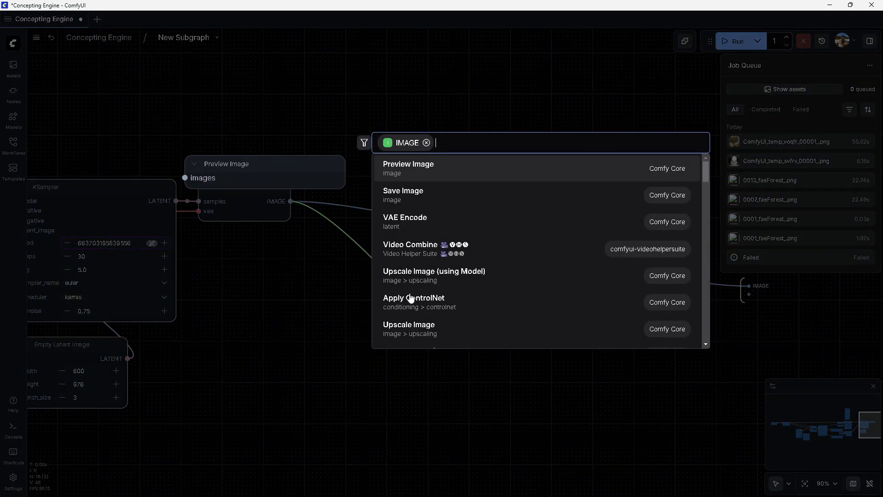
type("rem")
left_click(457, 164)
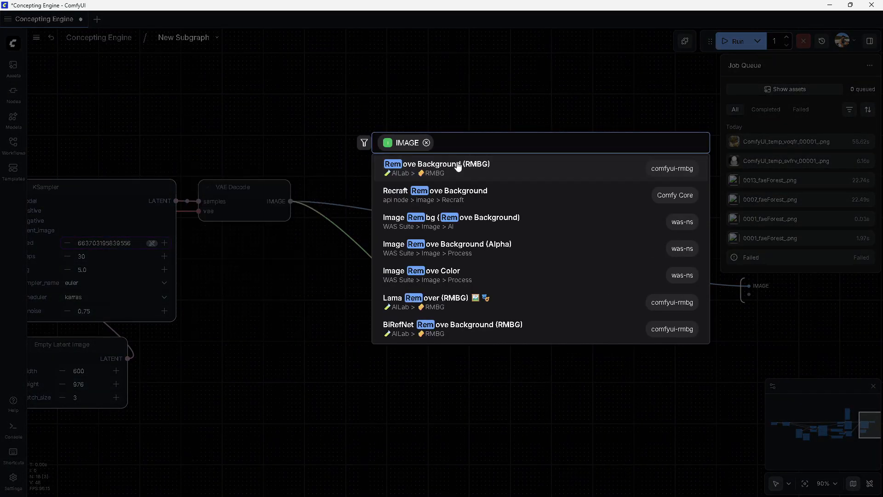
Set the KSampler cfg to 5.5 and denoise to 1.00
left_click_drag(443, 274, 748, 286)
left_click_drag(378, 270, 489, 212)
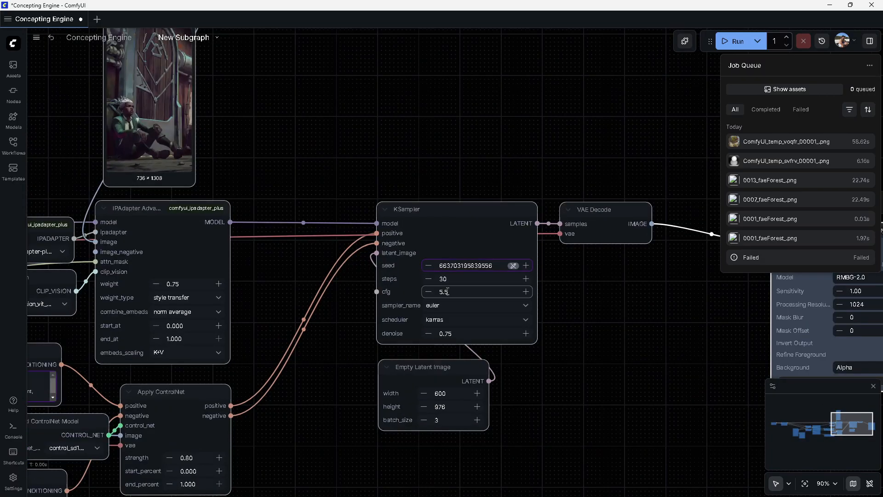
left_click_drag(295, 292, 516, 268)
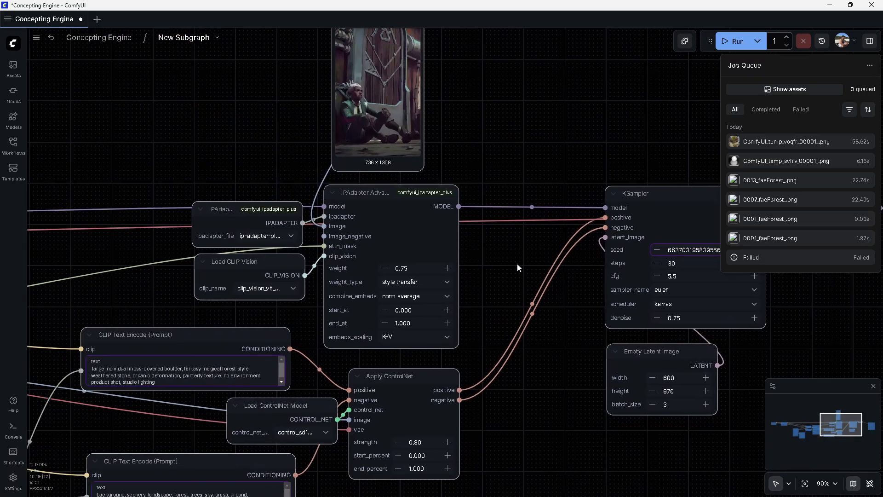
left_click(698, 318)
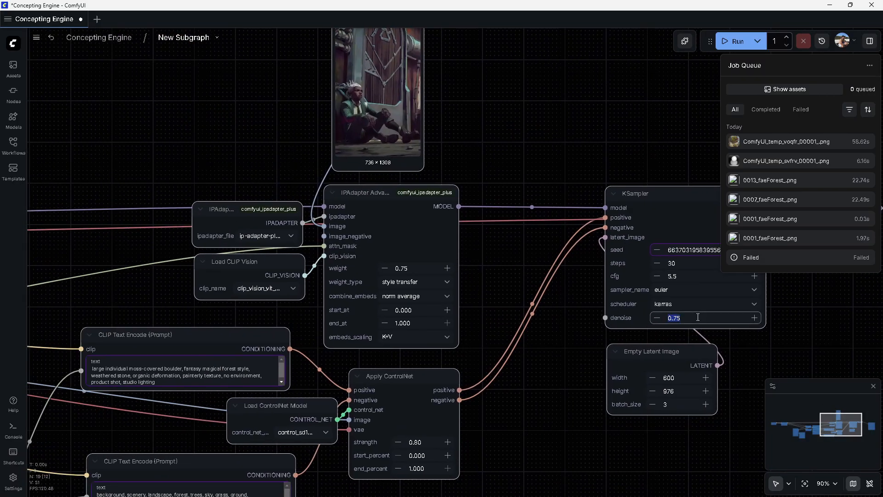
left_click(559, 327)
left_click_drag(580, 303, 606, 317)
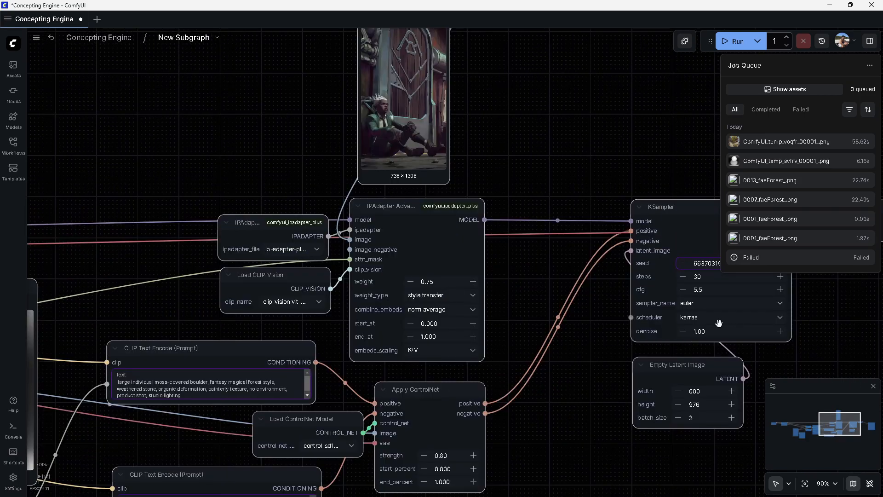
Set the Empty Latent Image to 512 by 512 with a batch size of 6
left_click_drag(683, 369, 585, 381)
left_click_drag(581, 324, 504, 273)
left_click(536, 353)
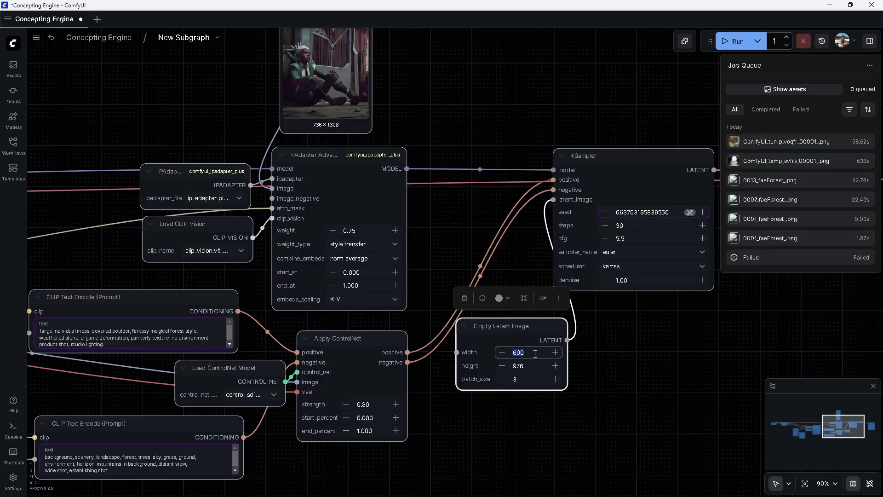
type("512")
key("Tab")
type("512")
key("Tab")
type("6")
left_click_drag(451, 237, 540, 240)
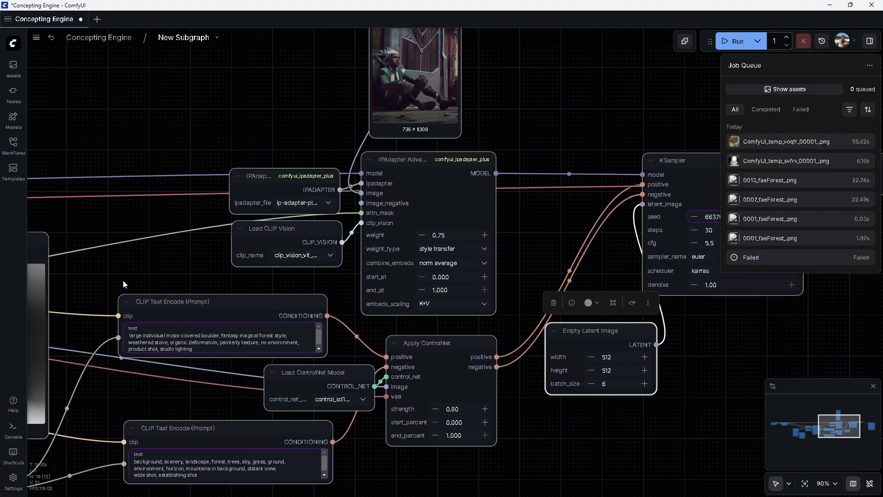
Return to the main graph and run the Painterly Style Transfer node to regenerate the boulder images
left_click_drag(125, 283, 399, 250)
left_click_drag(542, 250, 114, 259)
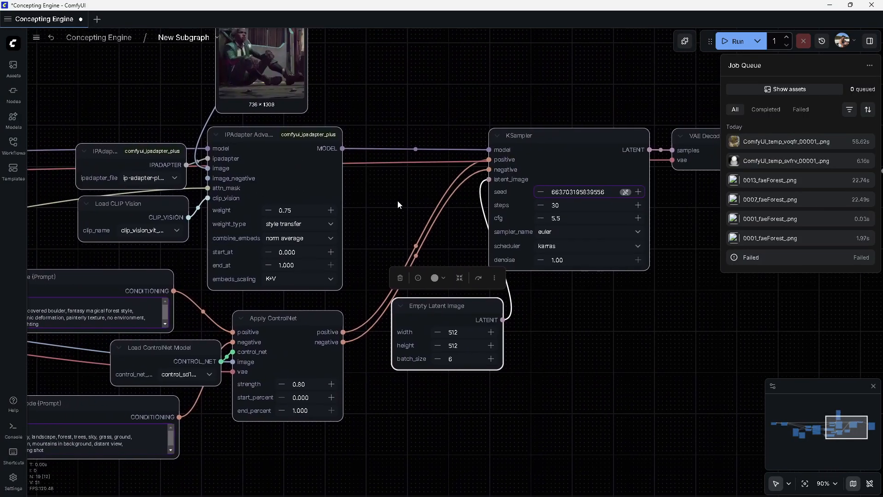
left_click_drag(398, 200, 318, 231)
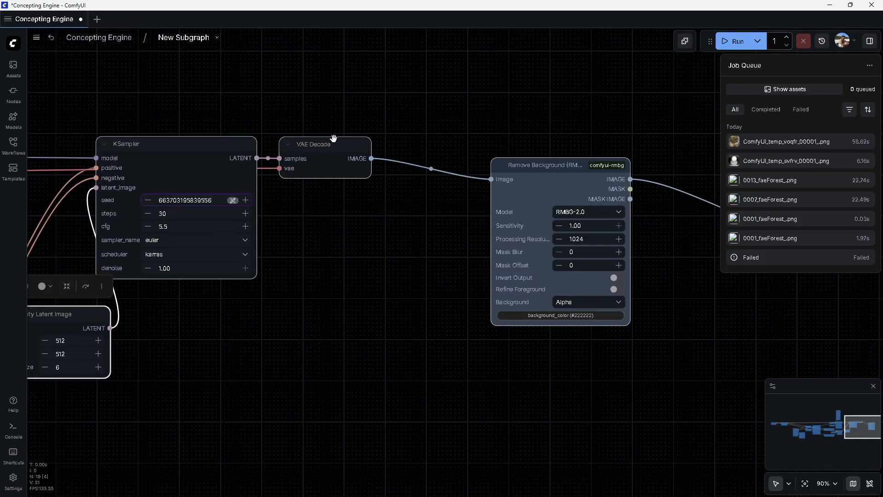
left_click(102, 37)
left_click_drag(677, 179, 484, 150)
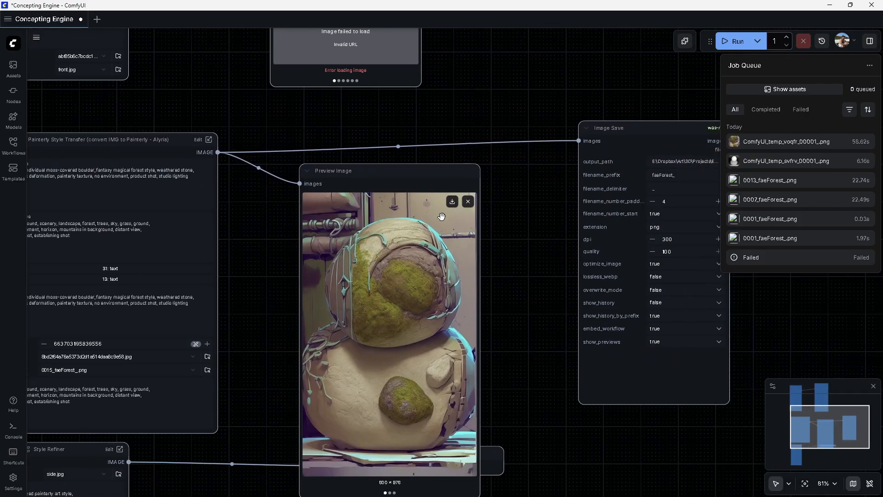
left_click(449, 171)
left_click(429, 144)
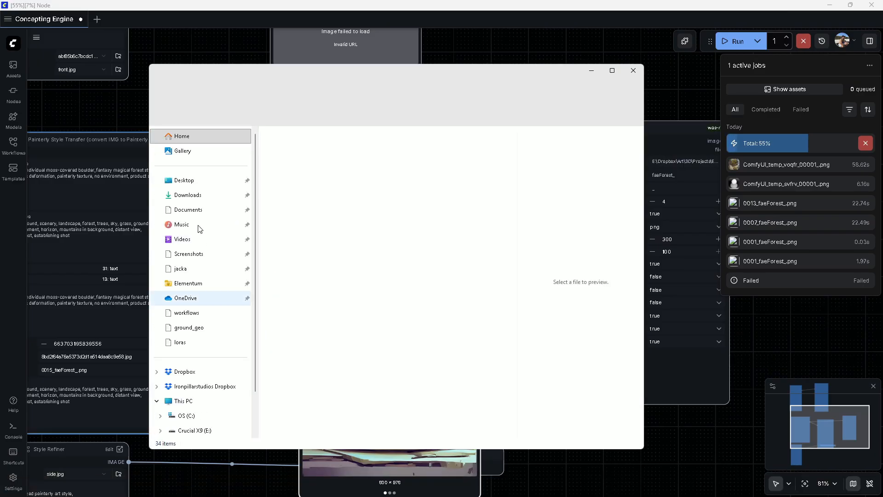
left_click(637, 69)
Watch the Painterly Style Transfer preview for the new background-free boulder images
left_click_drag(441, 229, 546, 211)
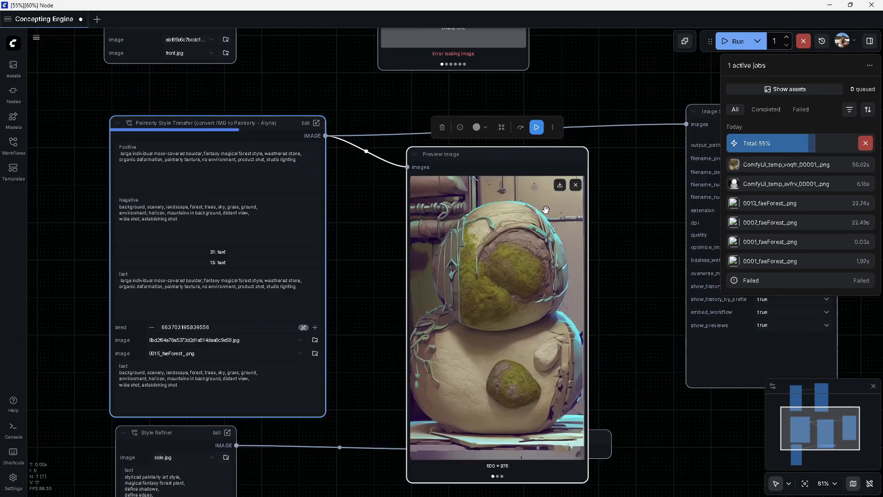
left_click_drag(622, 251, 514, 234)
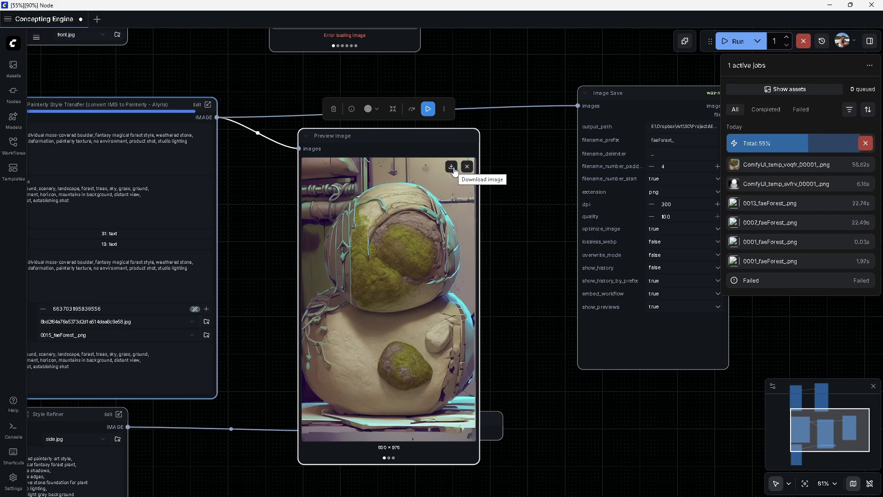
left_click_drag(471, 202, 433, 252)
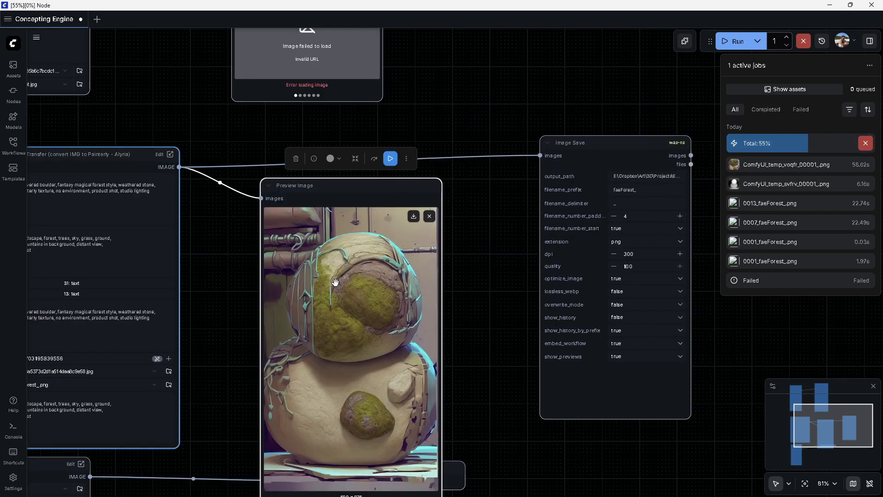
left_click_drag(469, 323, 455, 275)
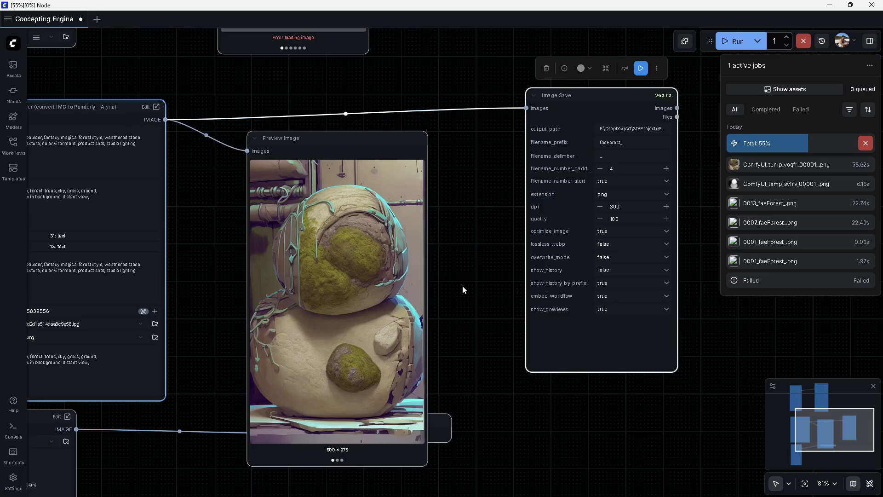
mouse_move(339, 346)
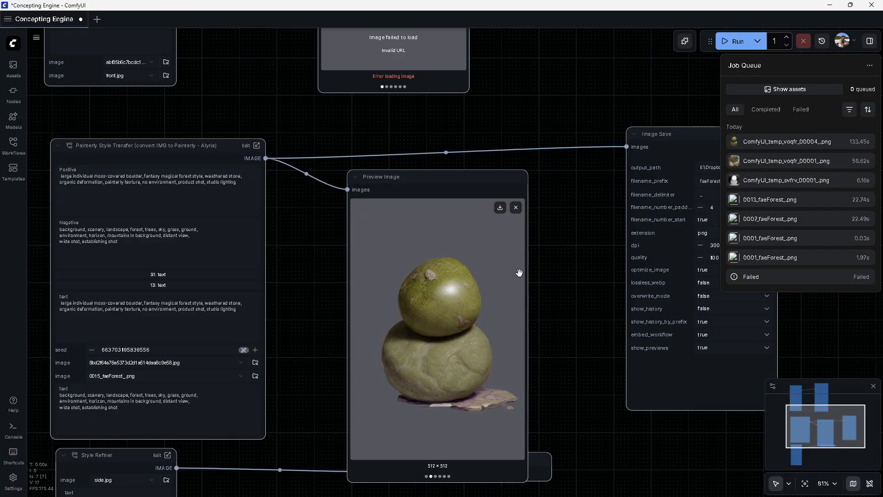
Browse through the generated boulder images in the Preview Image node
left_click(469, 340)
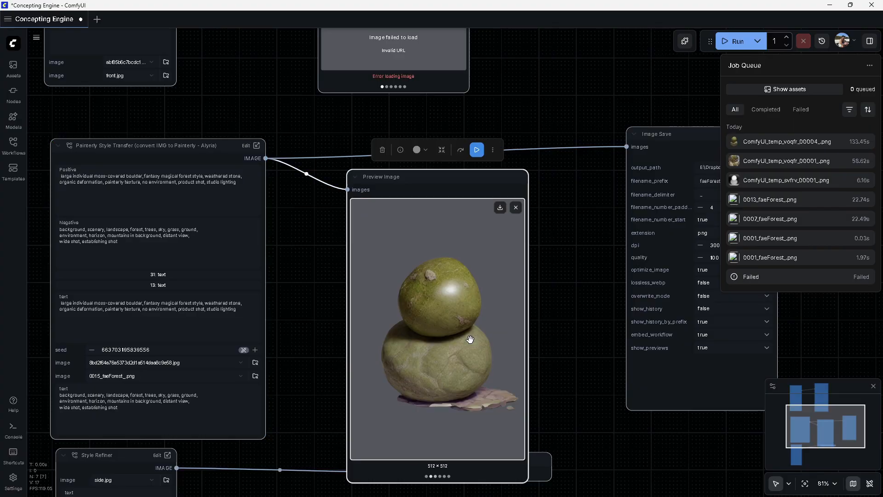
key("Right")
key("Left")
key("Left")
scroll(469, 339, "up", 7)
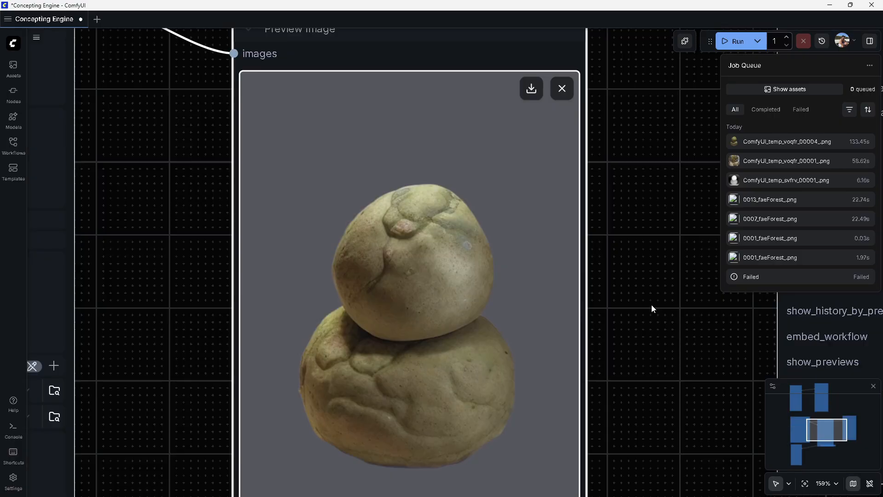
left_click_drag(625, 386, 647, 282)
scroll(648, 282, "down", 4)
scroll(648, 281, "up", 3)
key("Left")
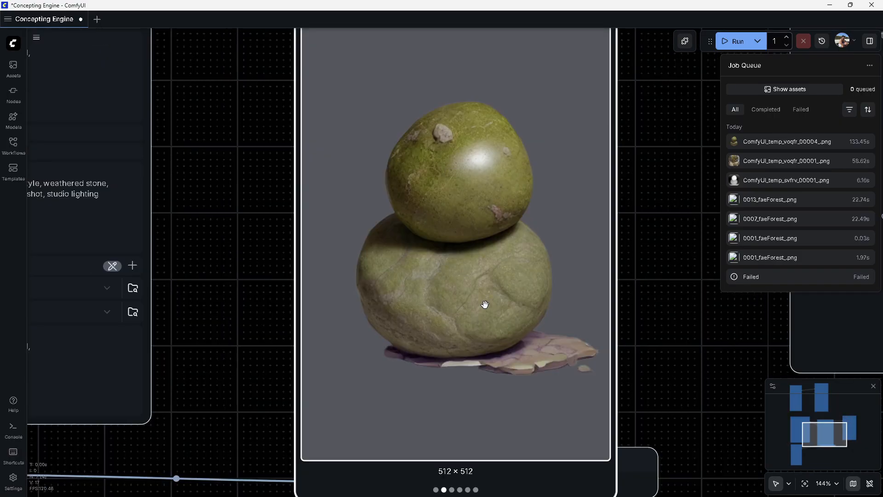
key("Left")
key("Left")
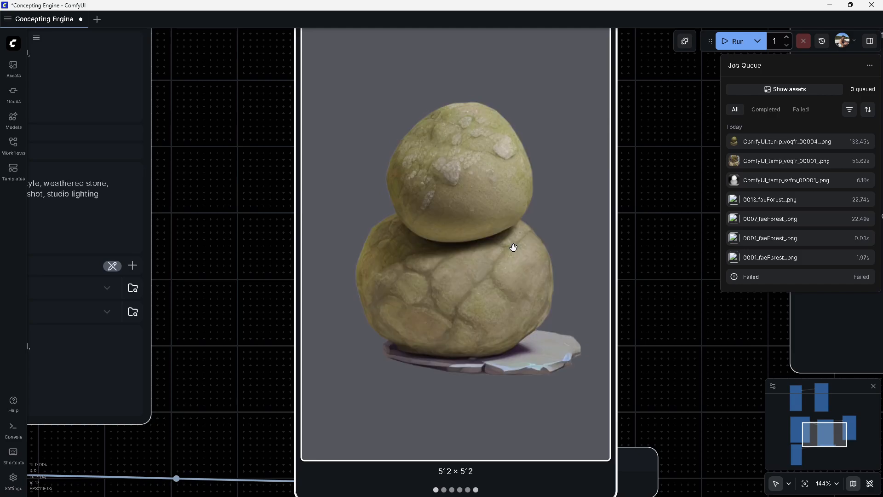
key("Left")
key("Right")
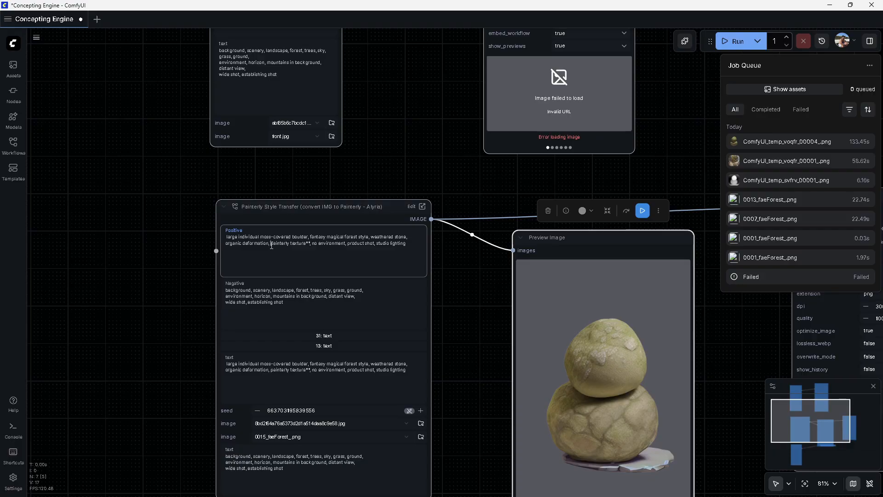
Wrap 'painterly texture' in ** emphasis markers in the positive prompt and run the workflow
type("**")
key("ctrl+Return")
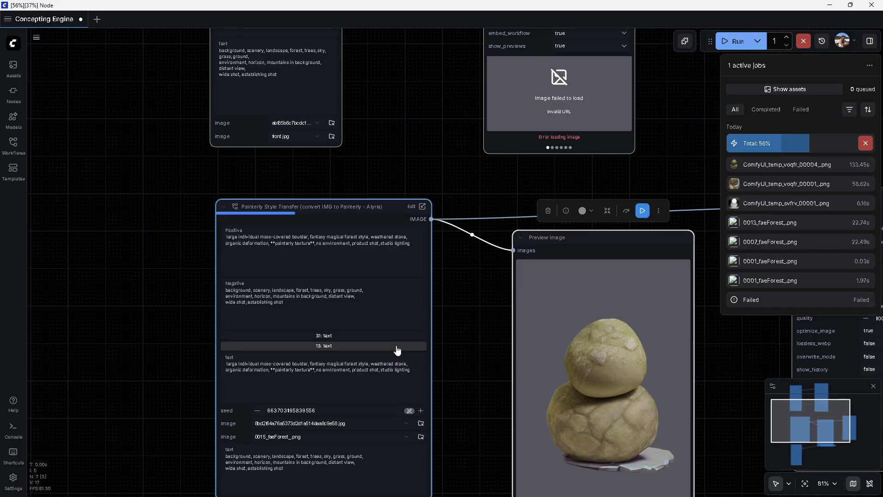
Open the Painterly Style Transfer subgraph to inspect its KSampler and Remove Background nodes, returning to the main graph
left_click_drag(396, 348, 263, 266)
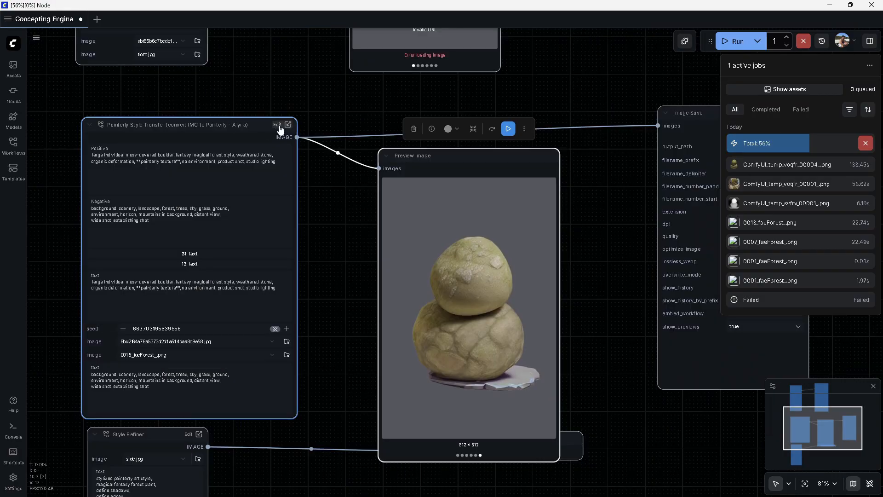
left_click(288, 124)
left_click_drag(319, 228, 414, 332)
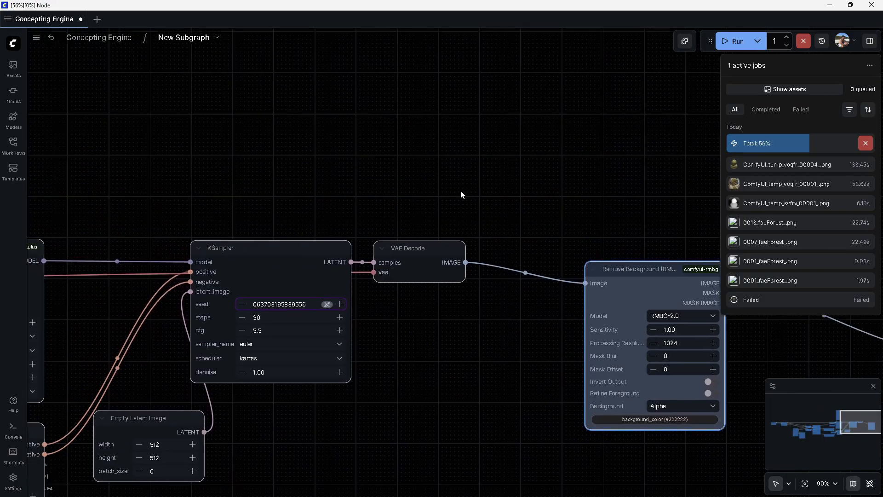
left_click_drag(664, 270, 367, 223)
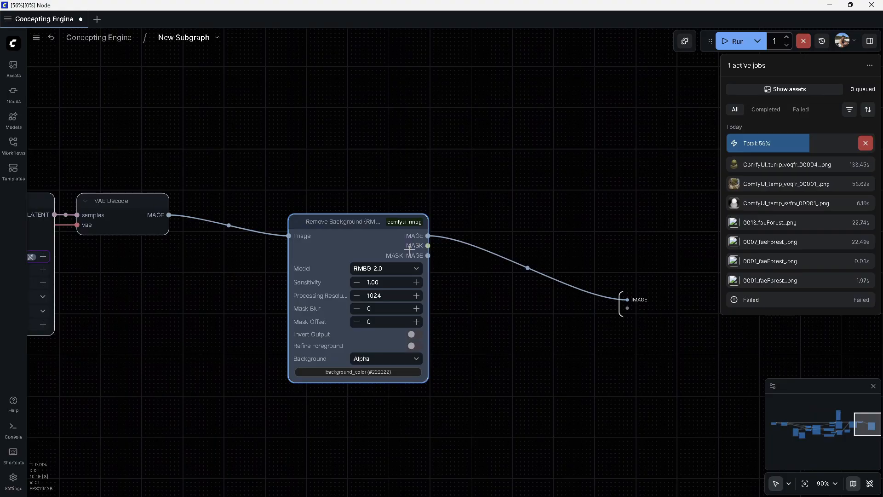
left_click_drag(300, 190, 416, 257)
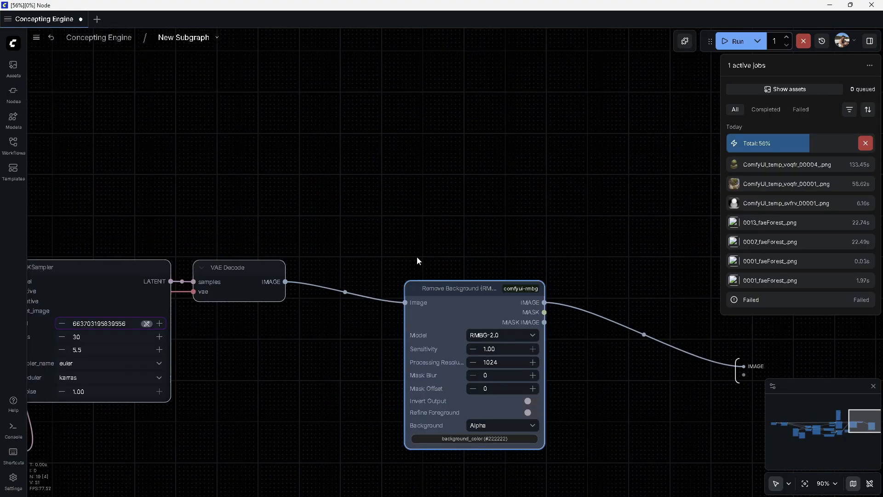
left_click(98, 38)
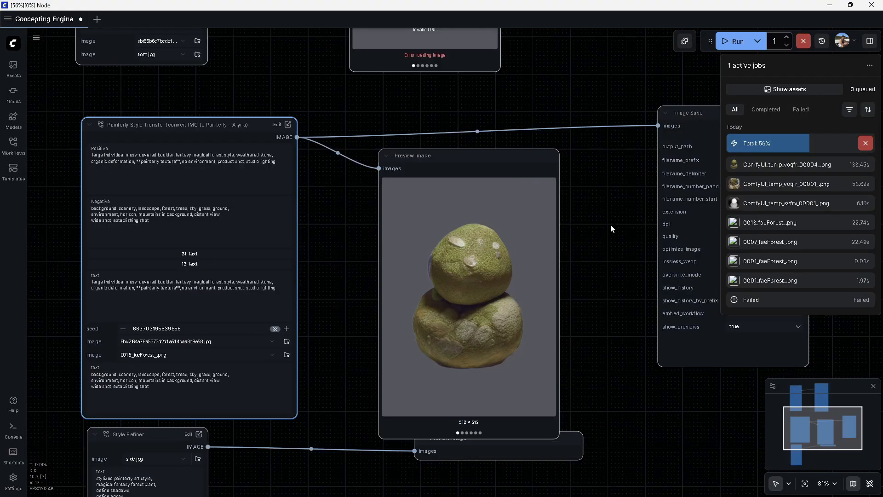
Reopen the subgraph and examine the Remove Background node's options menu before returning to the main graph
mouse_move(610, 225)
left_mouse_down()
mouse_move(546, 250)
mouse_move(619, 282)
left_mouse_up()
left_click(293, 183)
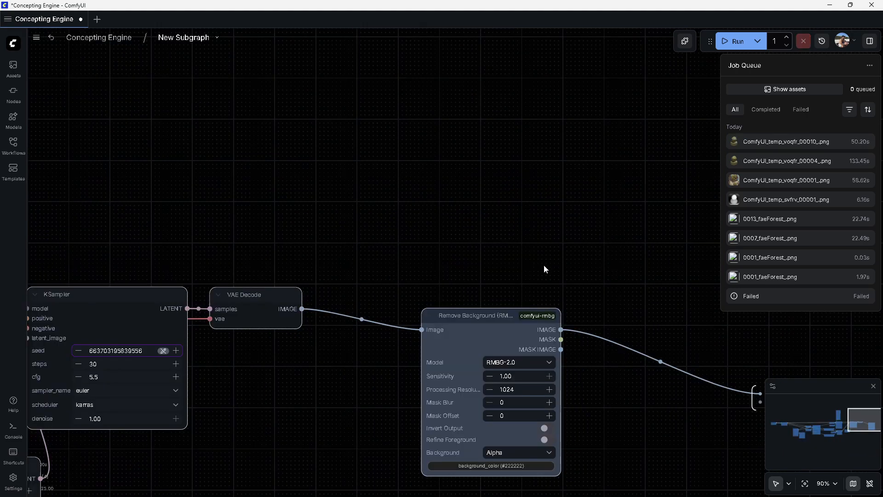
left_click_drag(544, 266, 368, 186)
left_click(363, 237)
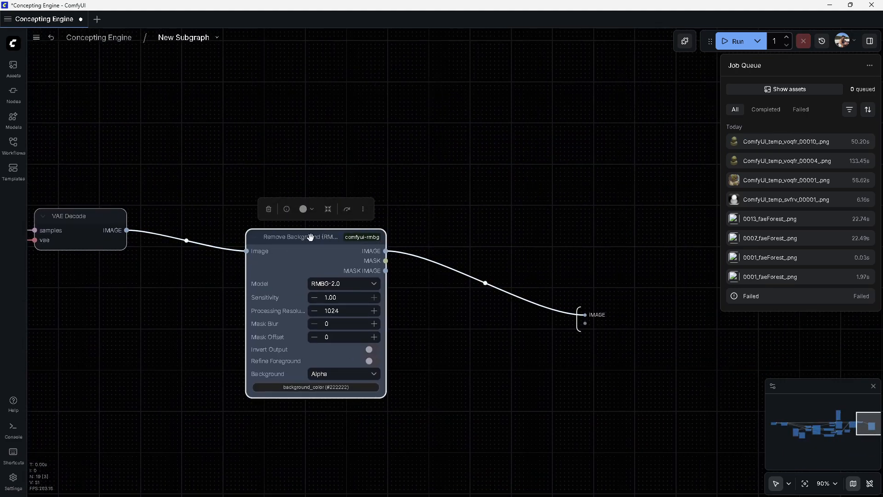
left_click(363, 210)
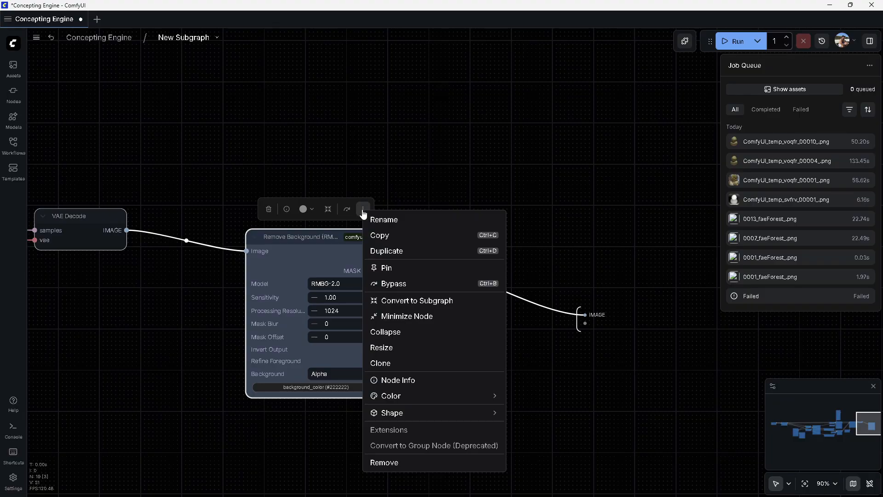
left_click(390, 142)
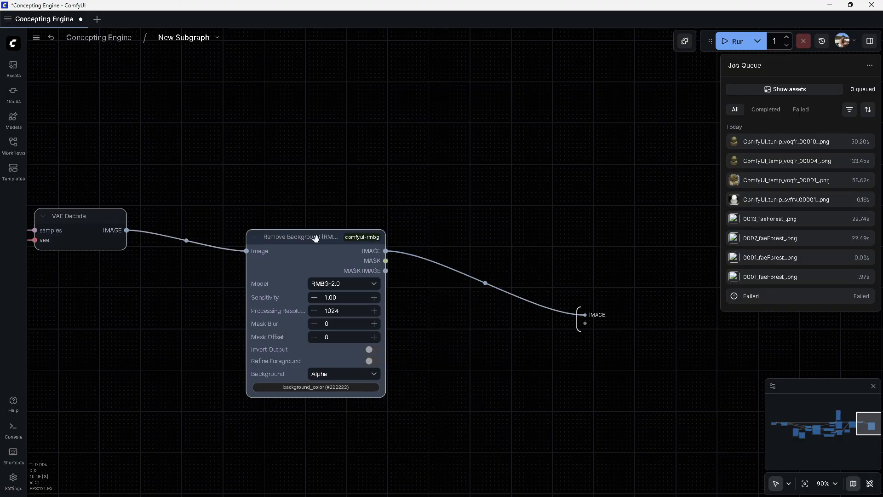
left_click(314, 242)
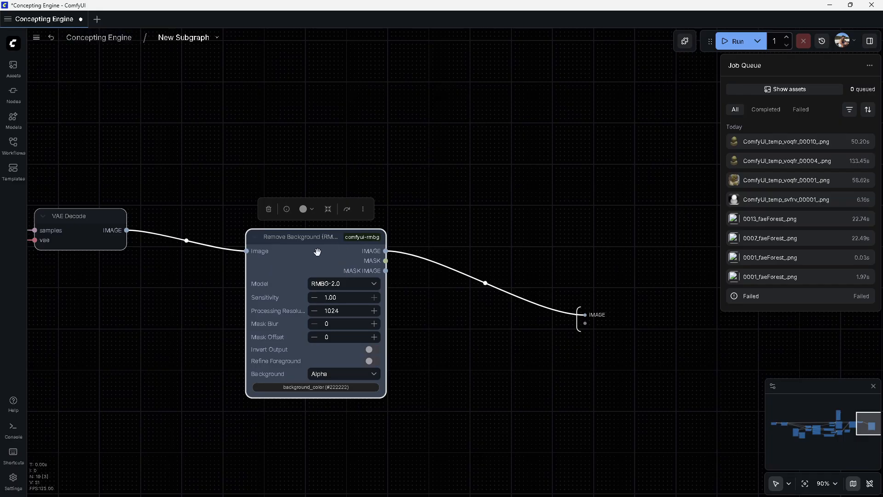
left_click(98, 37)
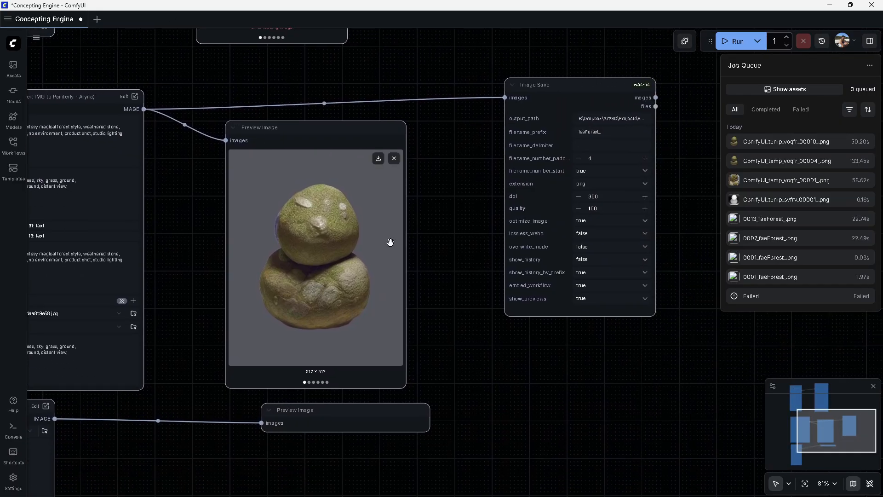
Page through the newly generated boulder images in the Preview Image node
left_click(311, 271)
key("Right")
key("Right")
key("Right")
key("Right")
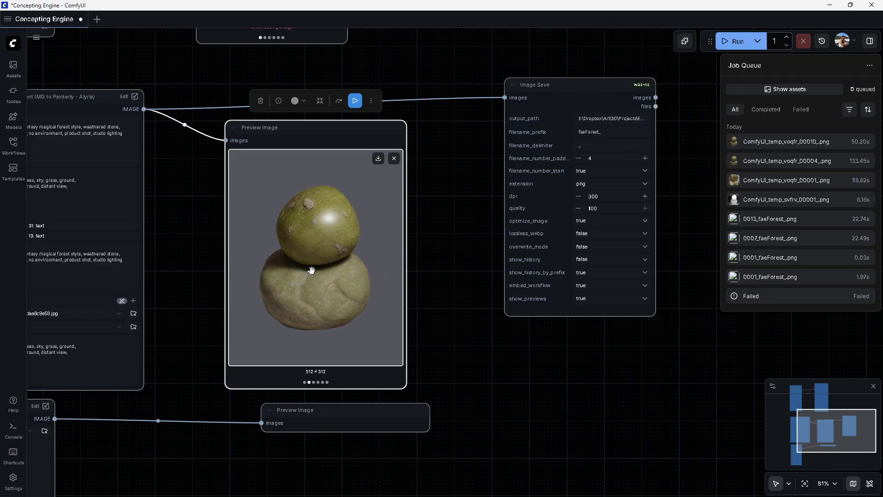
key("Right")
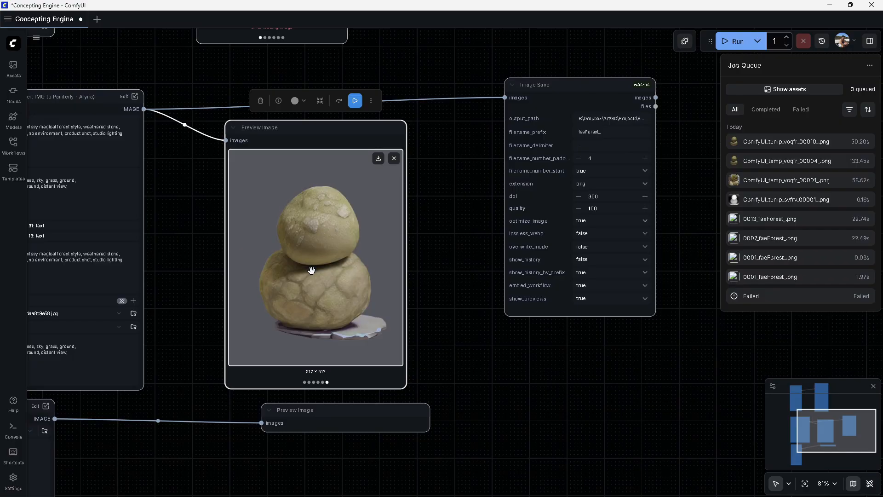
scroll(349, 340, "up", 10)
scroll(506, 349, "down", 10)
scroll(425, 301, "up", 3)
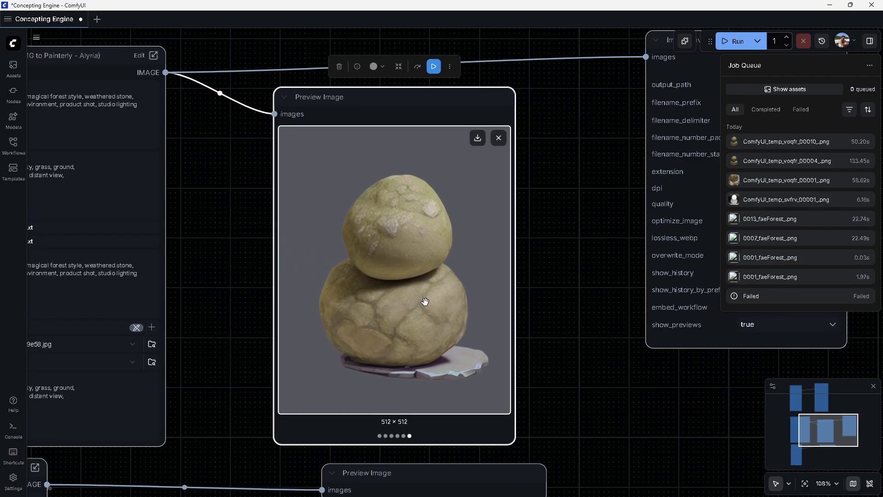
key("Right")
key("Right")
key("Right")
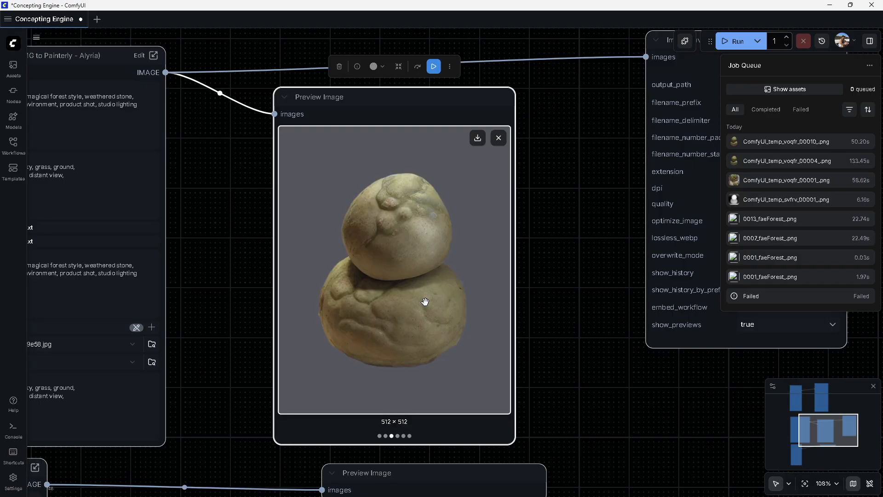
Enter the subgraph and set the KSampler cfg to 6 and its sampler to dpmpp_2m_sde_gpu
left_click_drag(203, 240, 461, 345)
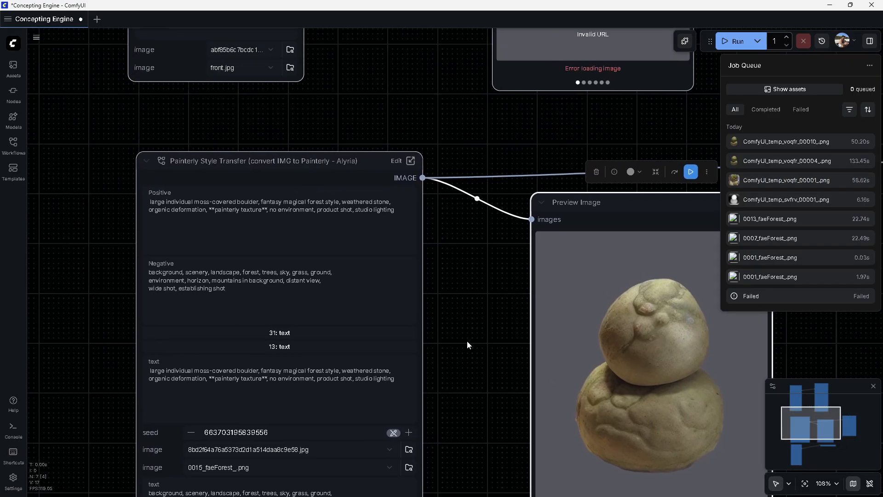
left_click(397, 160)
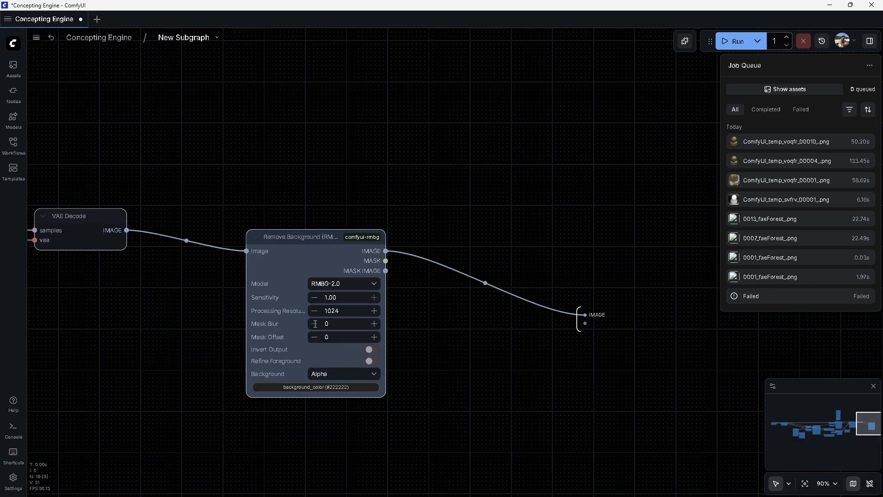
left_click_drag(179, 215, 405, 209)
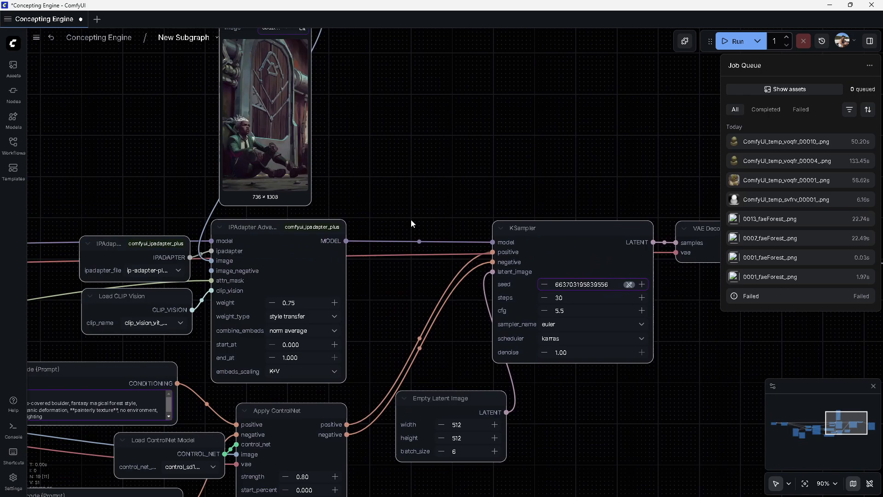
left_click(578, 311)
type("6")
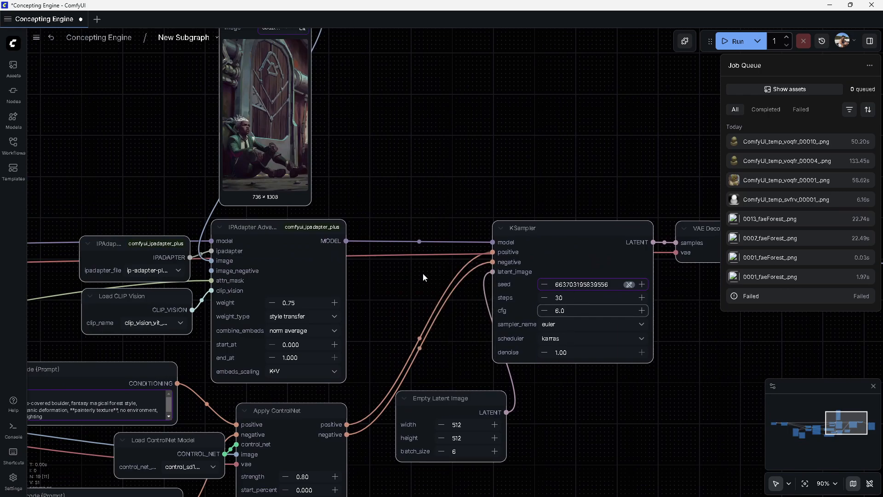
key("Return")
left_click(602, 324)
scroll(593, 412, "down", 2)
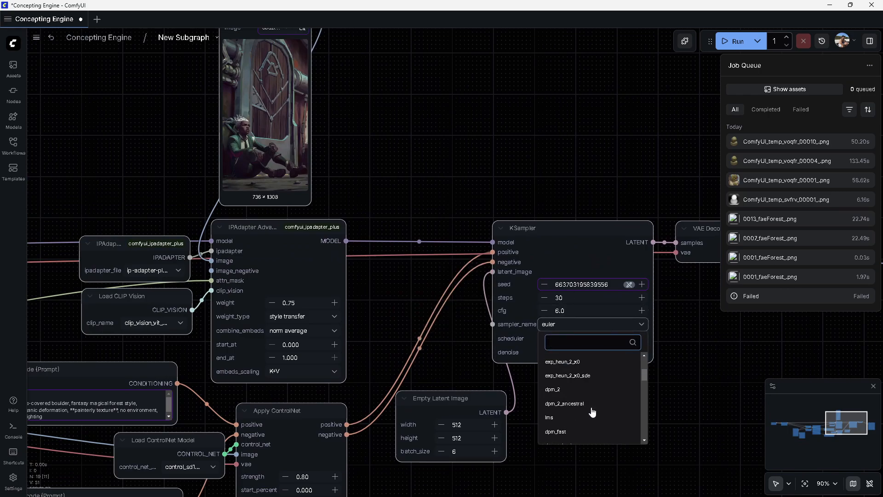
scroll(592, 412, "down", 4)
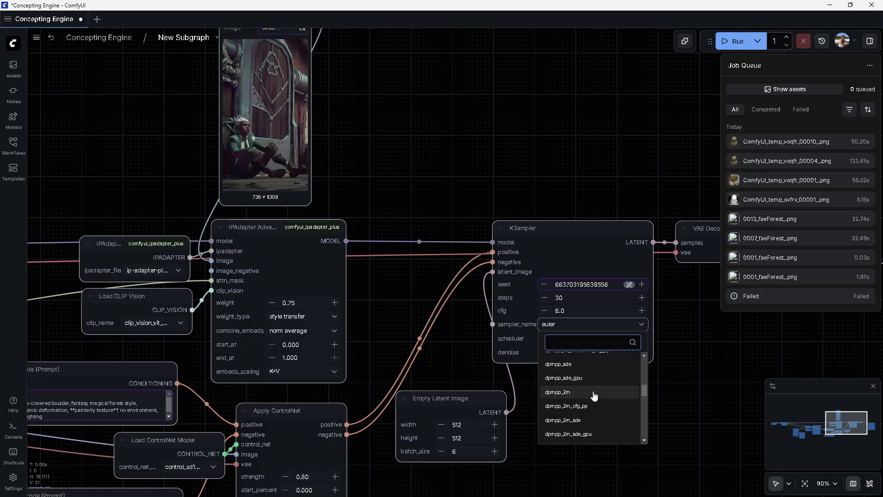
left_click(597, 434)
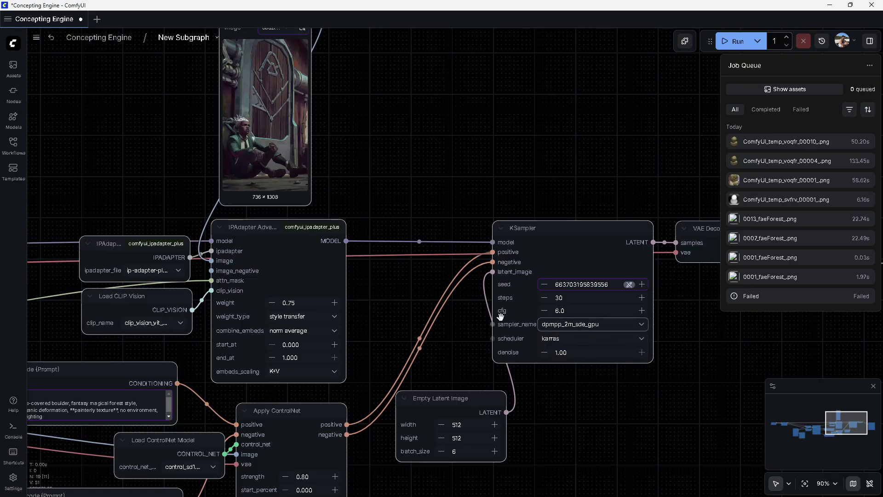
left_click_drag(389, 289, 437, 273)
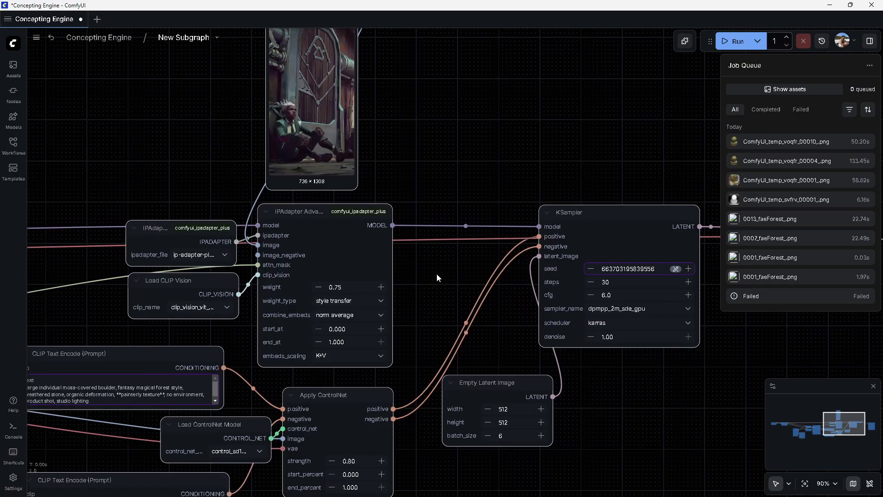
left_click(356, 286)
key("Return")
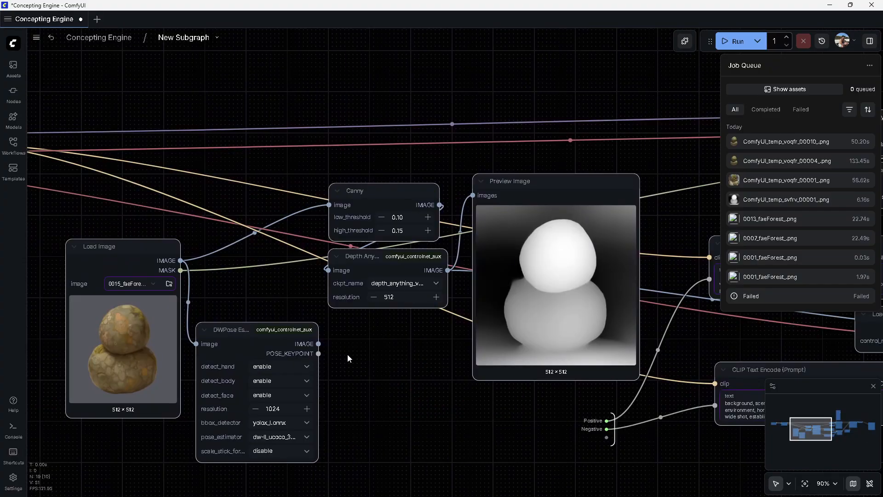
Add an Upscale Image node fed by the Load Image output and set it to 1024 by 1024
left_click_drag(180, 260, 248, 282)
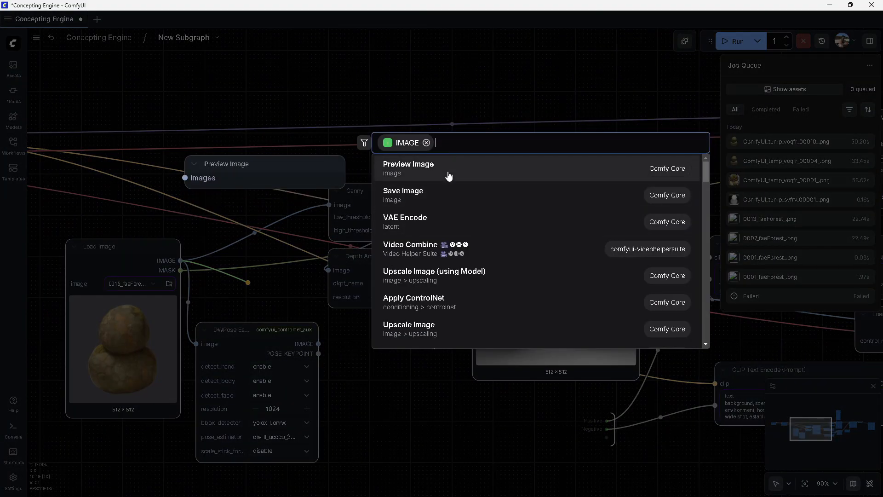
type("upscale")
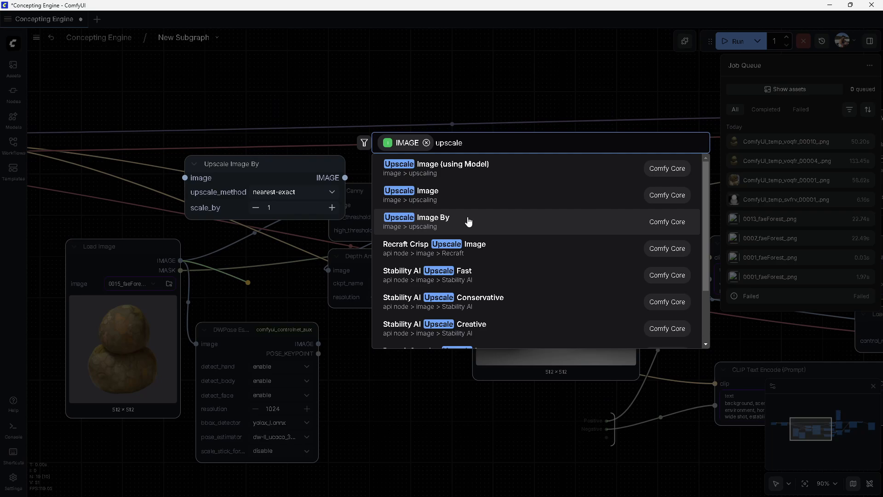
left_click(457, 199)
left_click(269, 299)
type("1024")
key("Tab")
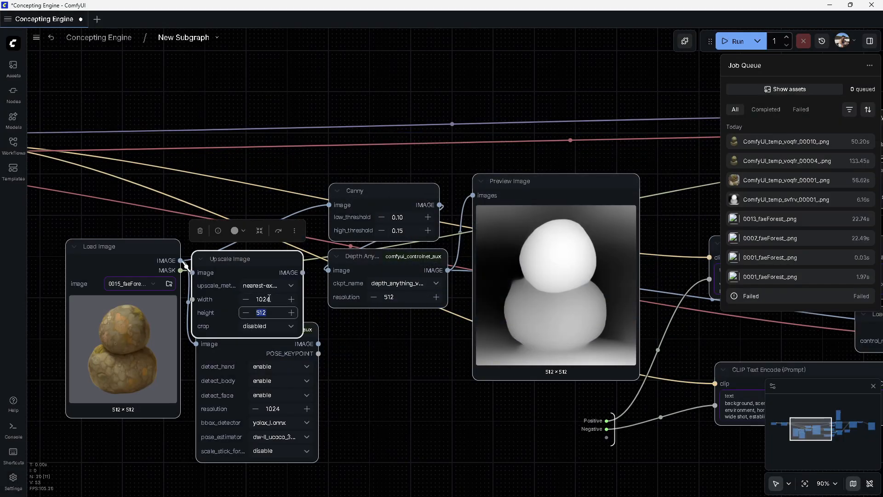
type("1024")
left_click(347, 336)
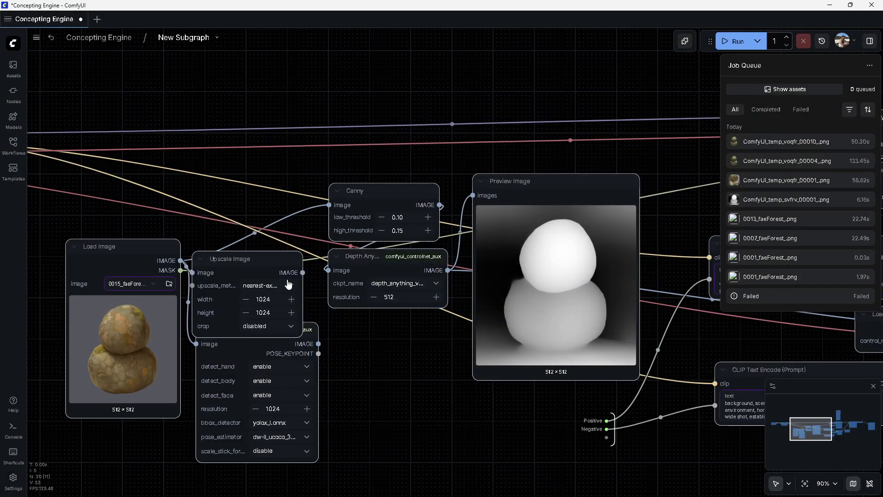
Connect the Upscale Image output to the Canny node's image input and set Canny high_threshold to 0.30
left_click_drag(302, 272, 327, 205)
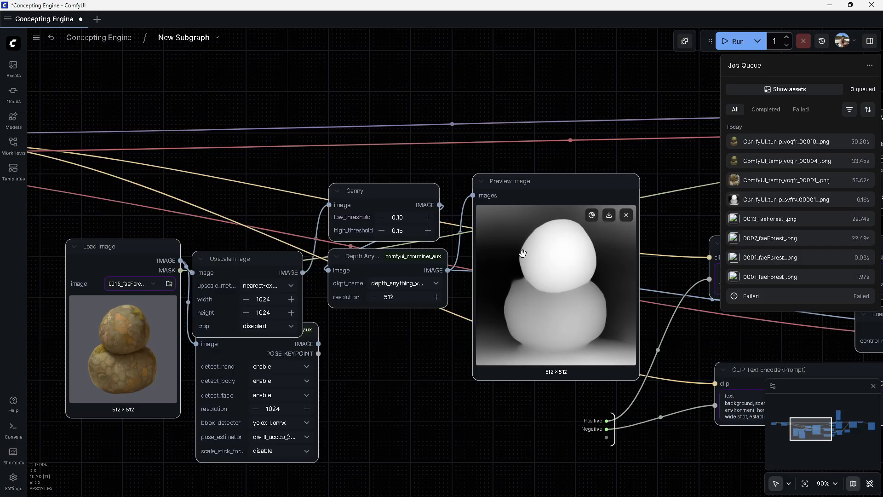
left_click(604, 195)
left_click(596, 157)
scroll(258, 363, "down", 4)
left_click_drag(359, 332, 371, 406)
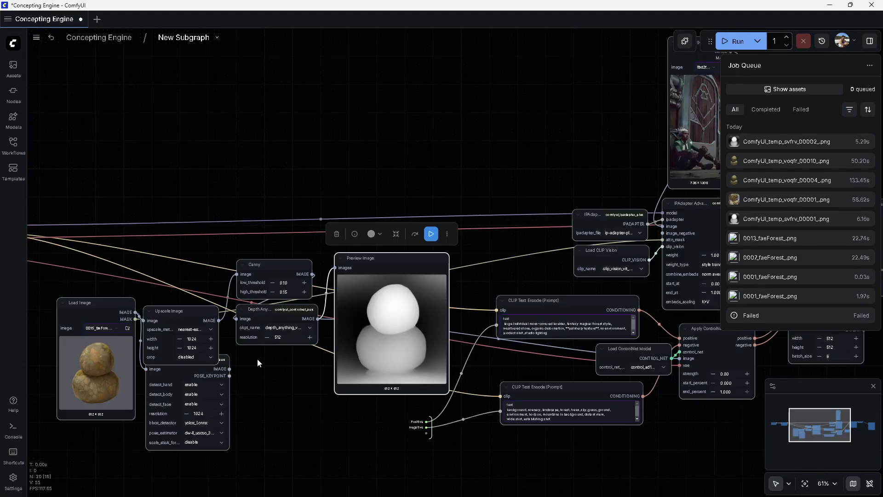
scroll(258, 363, "up", 4)
left_click(398, 302)
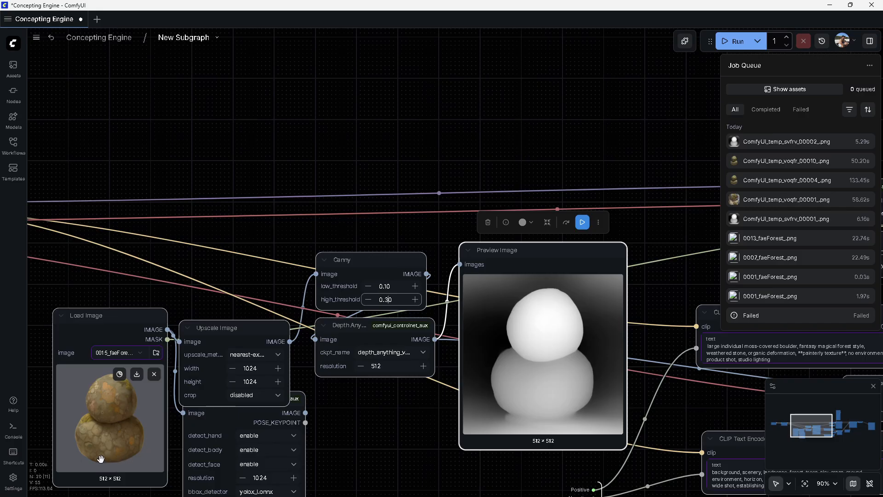
Run the depth Preview Image node to regenerate its preview
left_click(582, 222)
left_click_drag(660, 235, 525, 216)
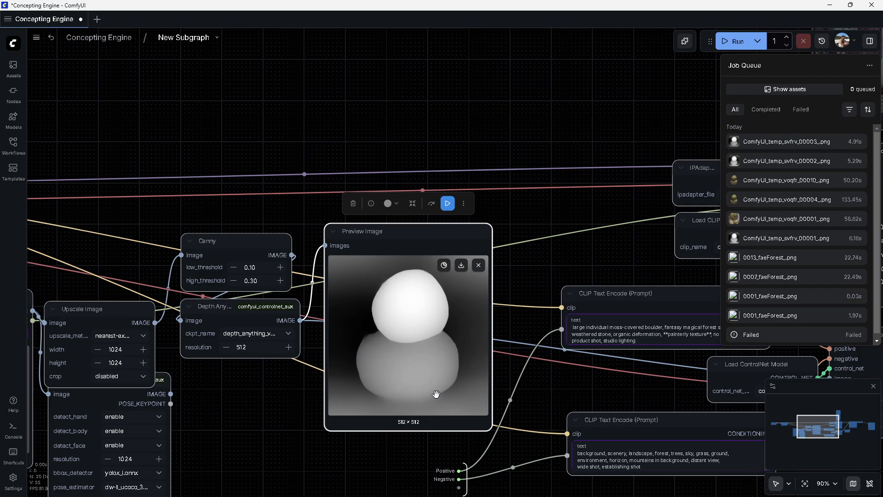
Set the Canny low_threshold to 0.05 and rerun the depth Preview Image node
scroll(350, 322, "down", 4)
left_click_drag(350, 321, 348, 316)
left_click_drag(242, 274, 416, 313)
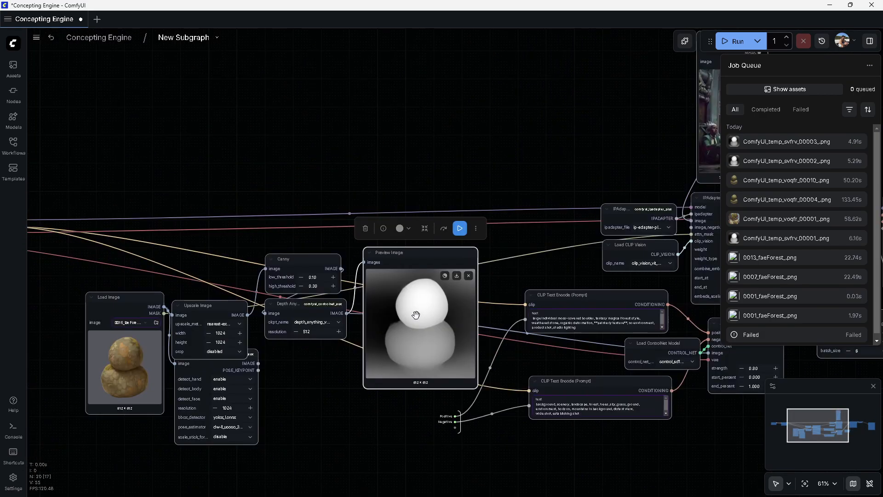
left_click(313, 277)
scroll(328, 269, "up", 8)
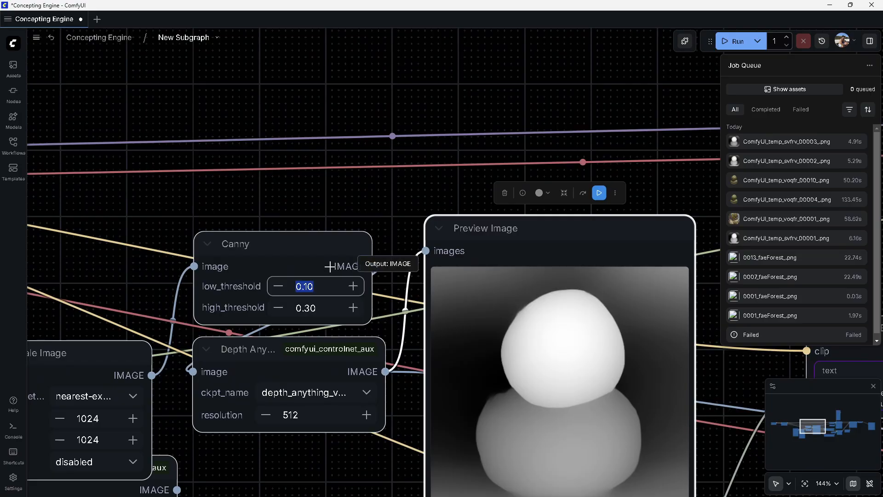
type("0.05")
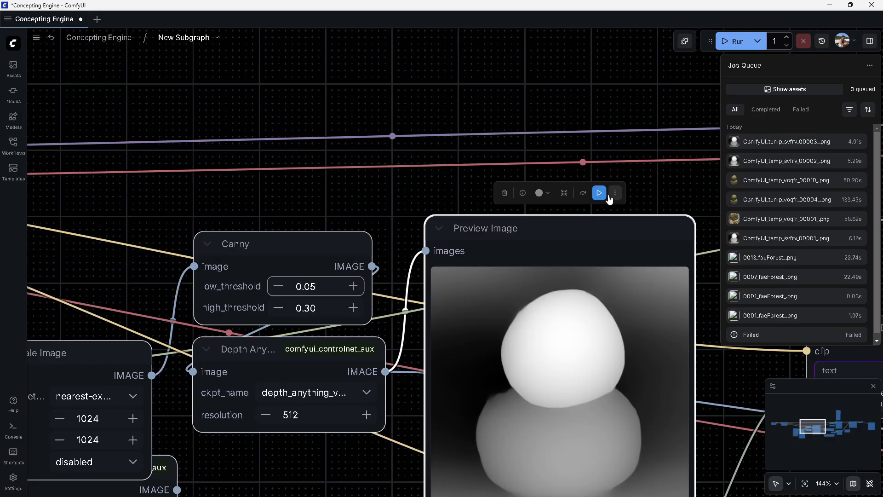
left_click(599, 192)
Set the Canny low_threshold to 0.25 and rerun the preview node
scroll(377, 194, "down", 4)
left_click_drag(621, 195, 505, 179)
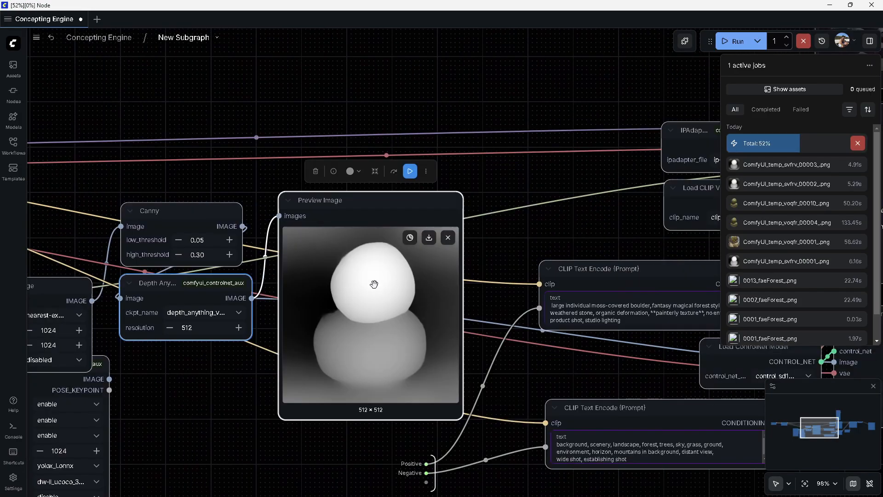
left_click(208, 240)
type("0")
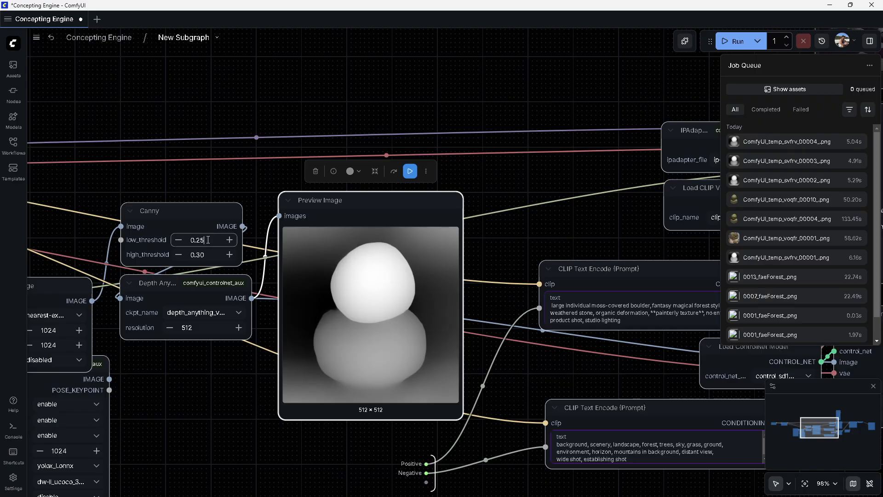
left_click(410, 171)
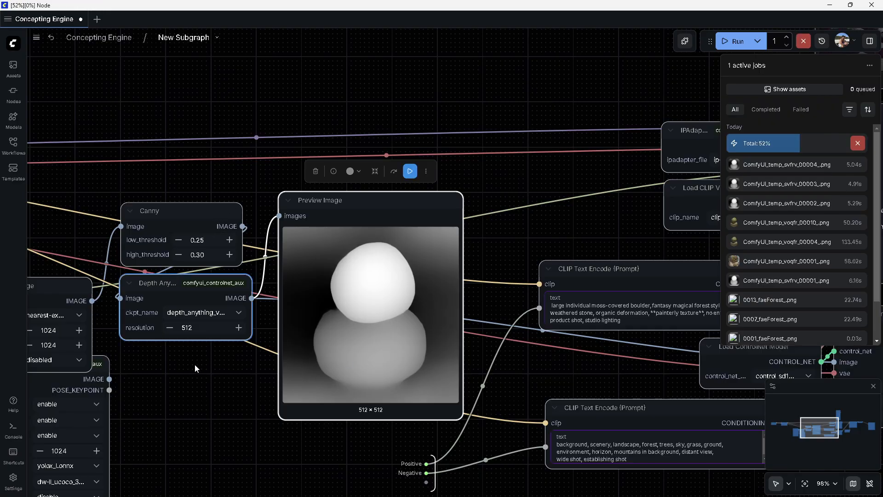
Set the Canny low_threshold to 0.20 and rerun the preview node
scroll(273, 334, "down", 2)
scroll(272, 334, "down", 2)
scroll(327, 330, "up", 2)
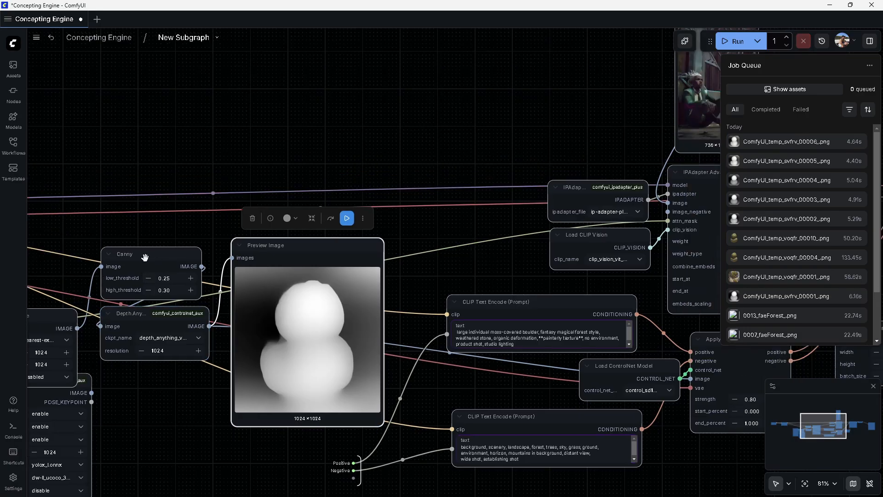
left_click(144, 256)
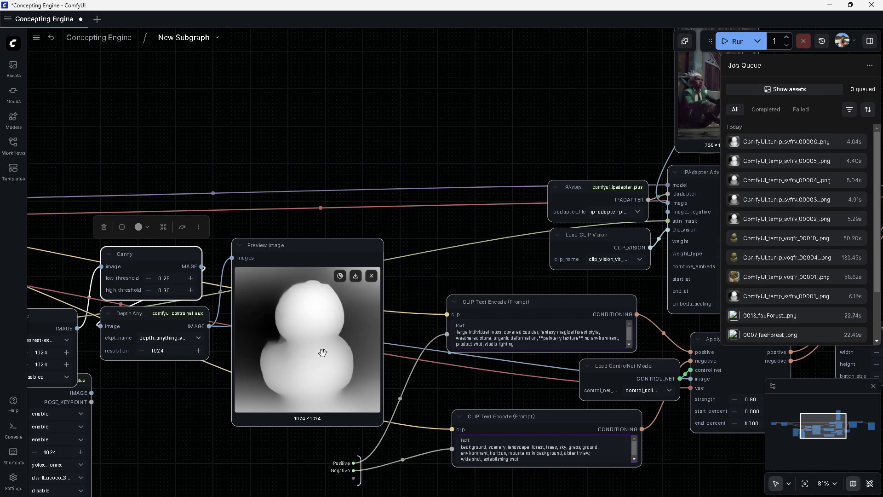
scroll(296, 290, "down", 2)
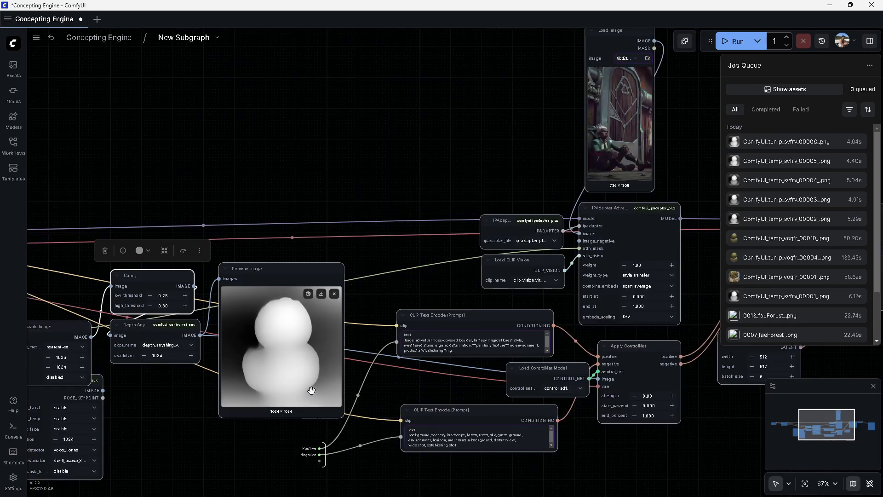
left_click(171, 296)
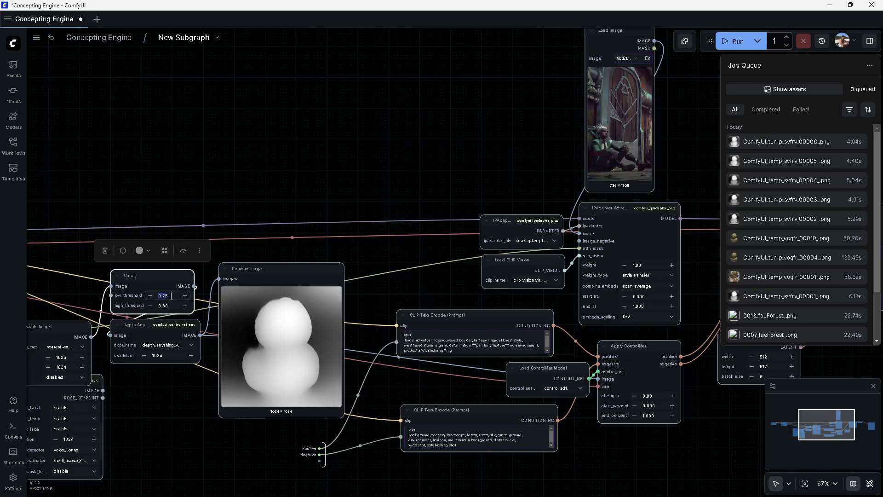
type("0.20")
left_click(269, 277)
left_click(320, 242)
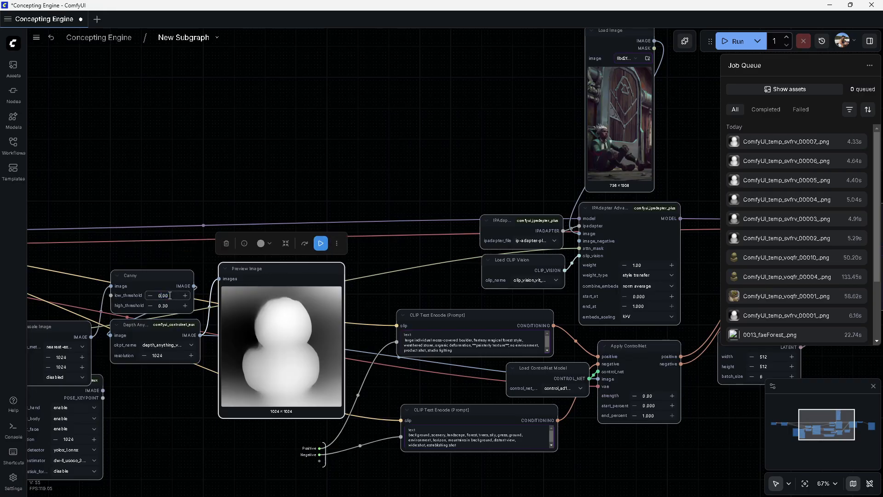
Nudge the Canny low_threshold to about 0.25, set high_threshold to 0.33, and rerun the preview node
left_click_drag(170, 295, 166, 296)
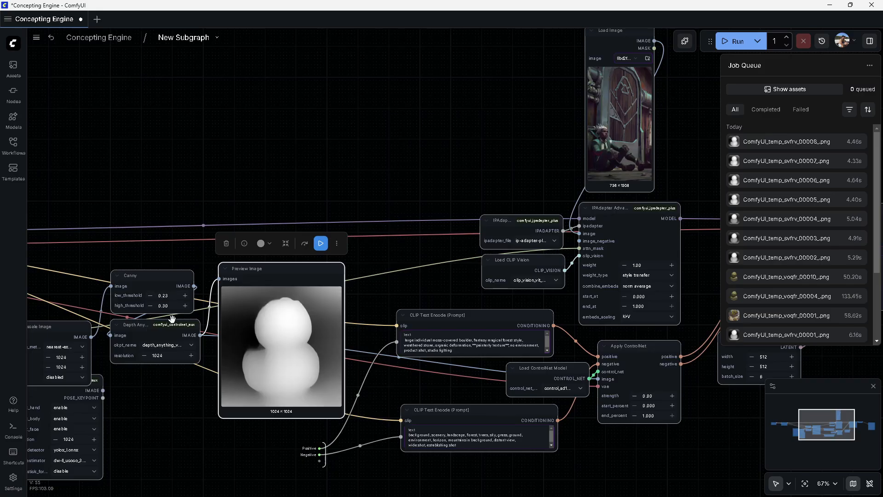
left_click(171, 295)
left_click(170, 305)
type("33")
left_click(321, 244)
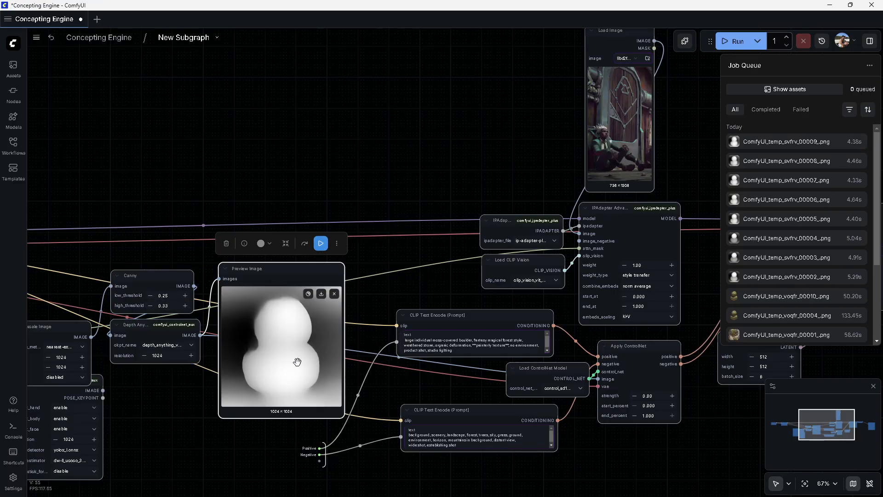
Set the Canny low_threshold back to 0.20 and rerun the preview node
left_click(170, 296)
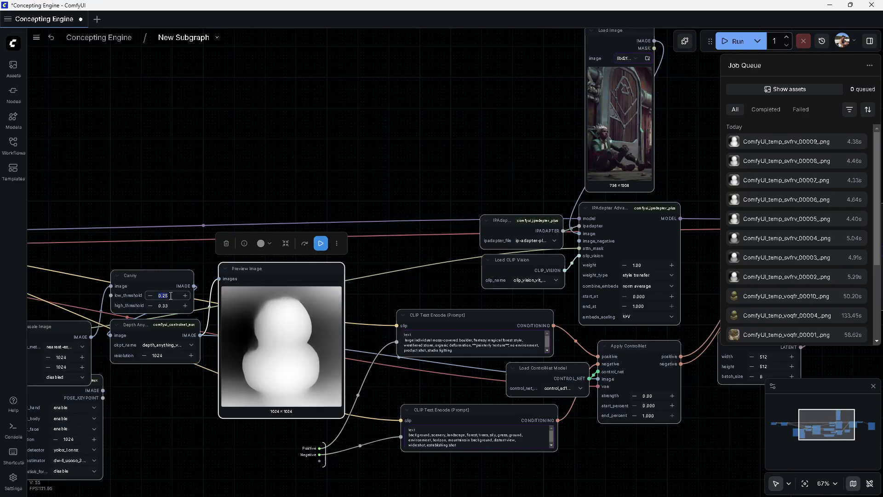
type("0.20")
left_click(321, 243)
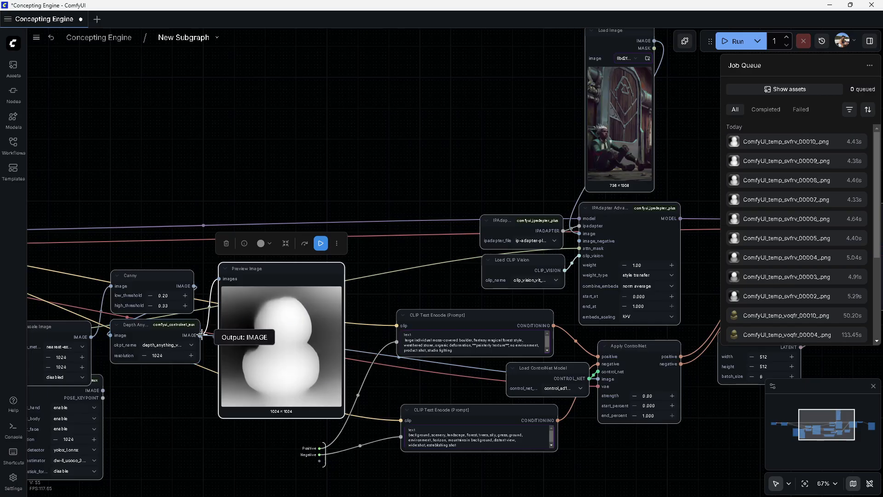
Inspect the KSampler seed's control-after-generate setting
scroll(211, 341, "down", 4)
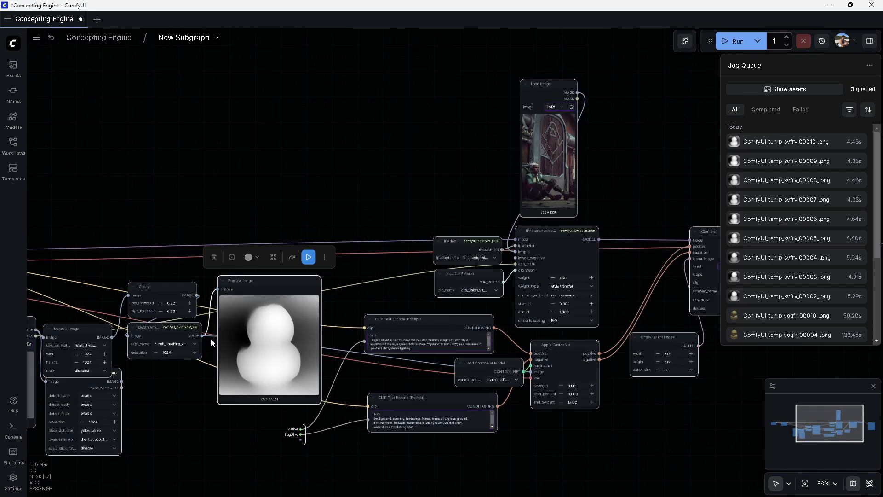
left_click_drag(389, 313, 260, 302)
left_click_drag(595, 301, 453, 296)
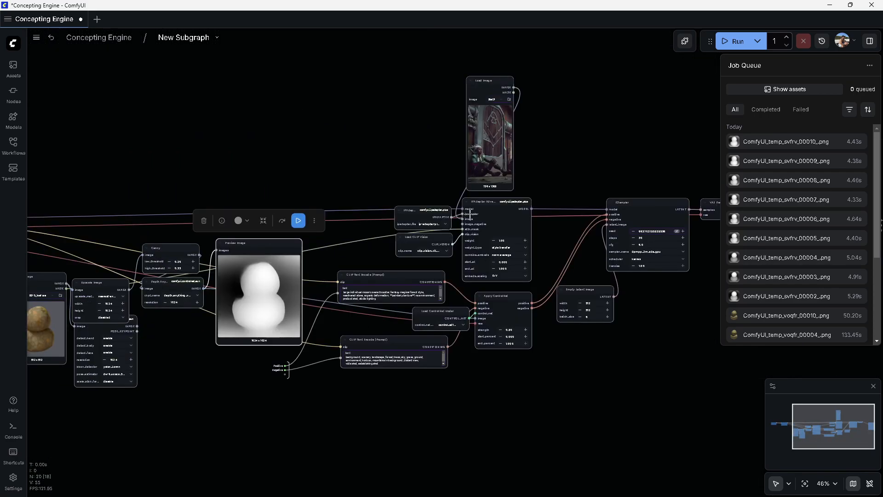
left_click_drag(343, 256, 191, 257)
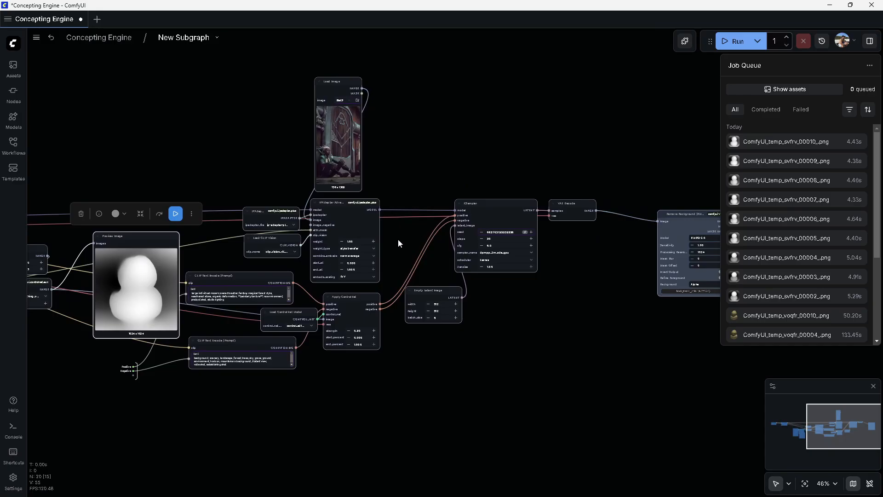
scroll(419, 315, "up", 8)
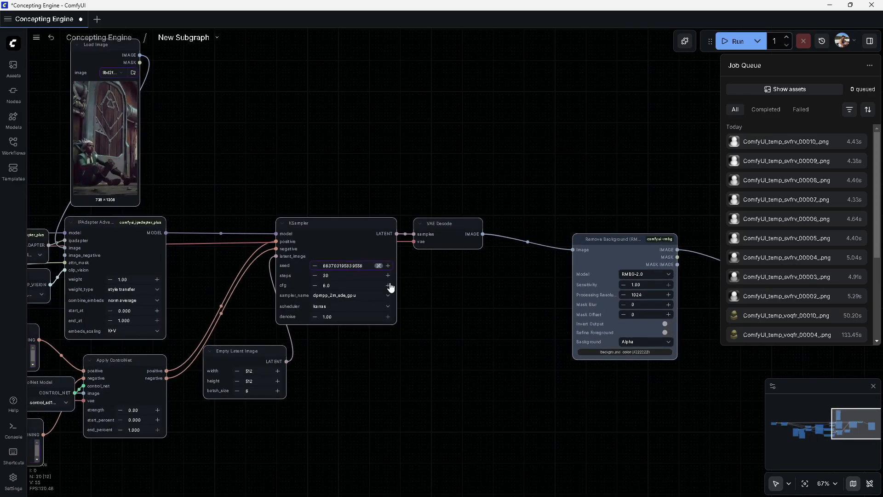
left_click(375, 258)
scroll(415, 313, "down", 5)
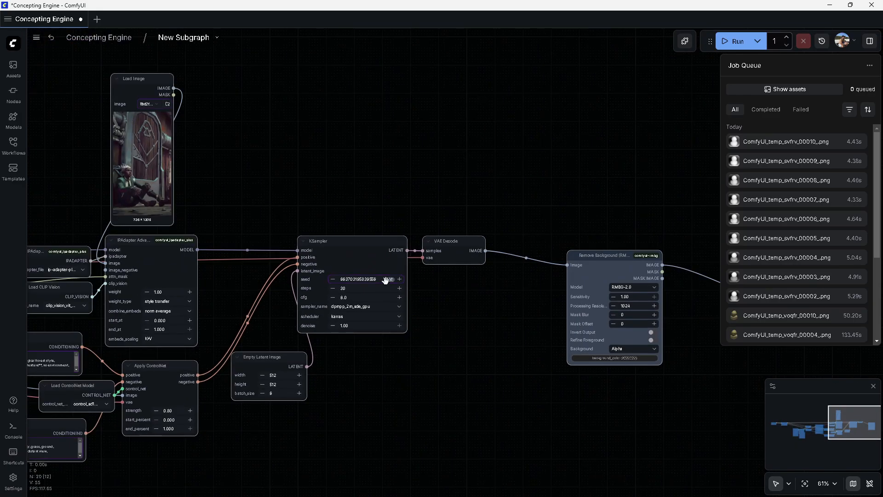
scroll(387, 275, "up", 9)
left_click(394, 286)
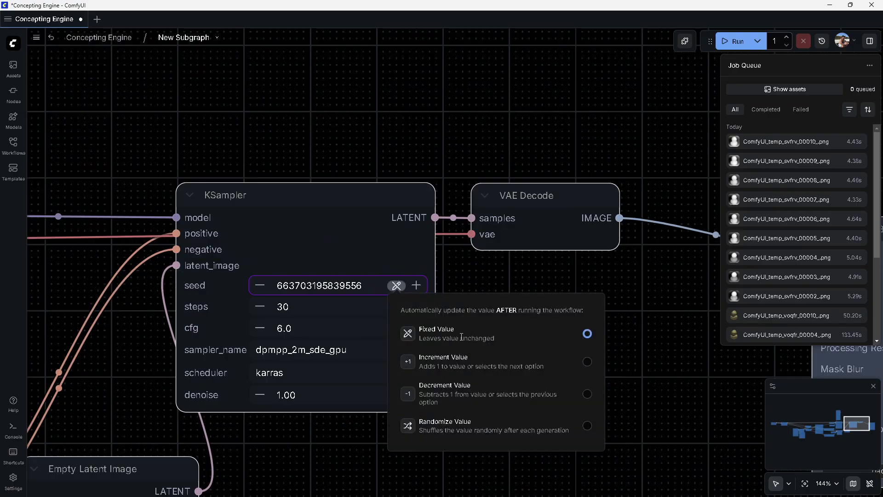
left_click(334, 230)
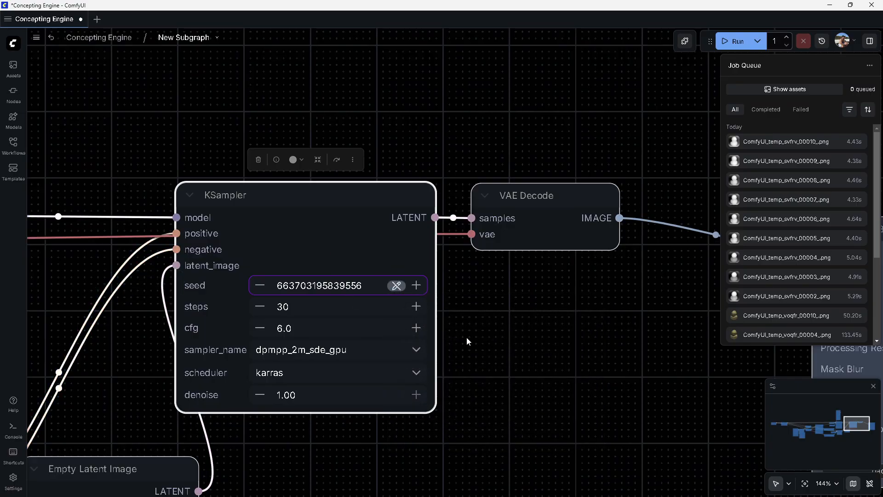
Leave the subgraph and return to the Concepting Engine main graph
scroll(505, 330, "down", 10)
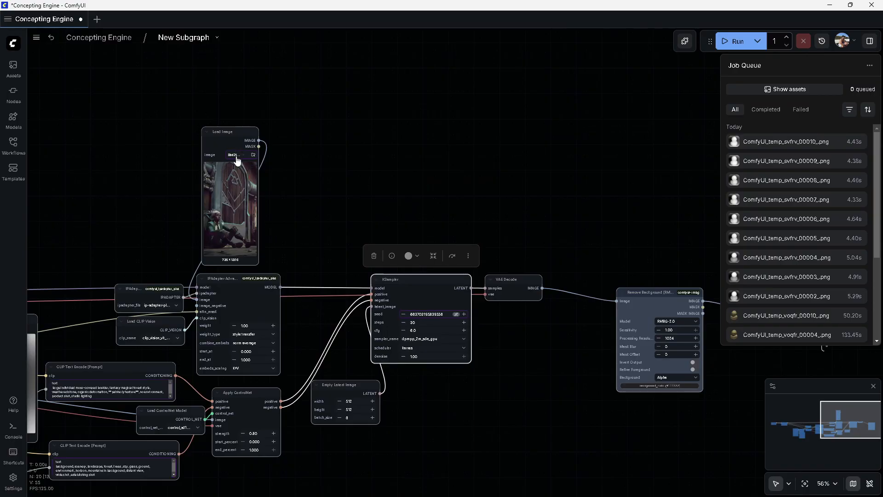
left_click_drag(158, 314, 238, 256)
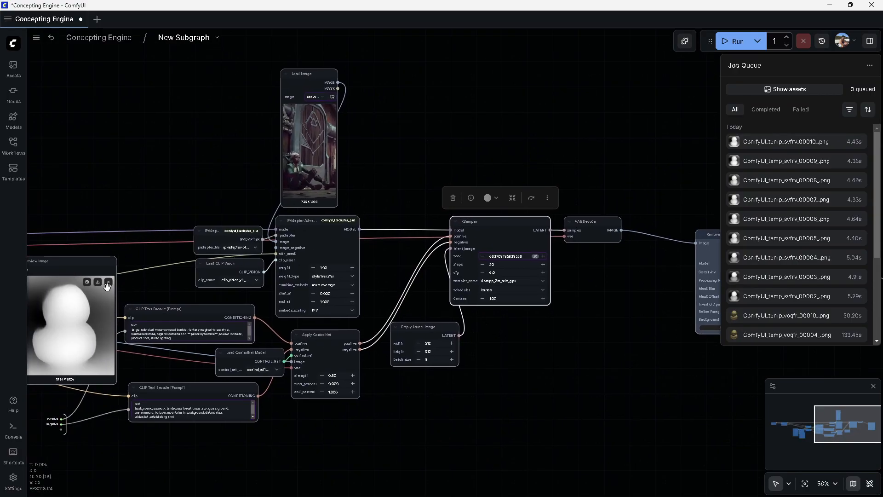
left_click(505, 256)
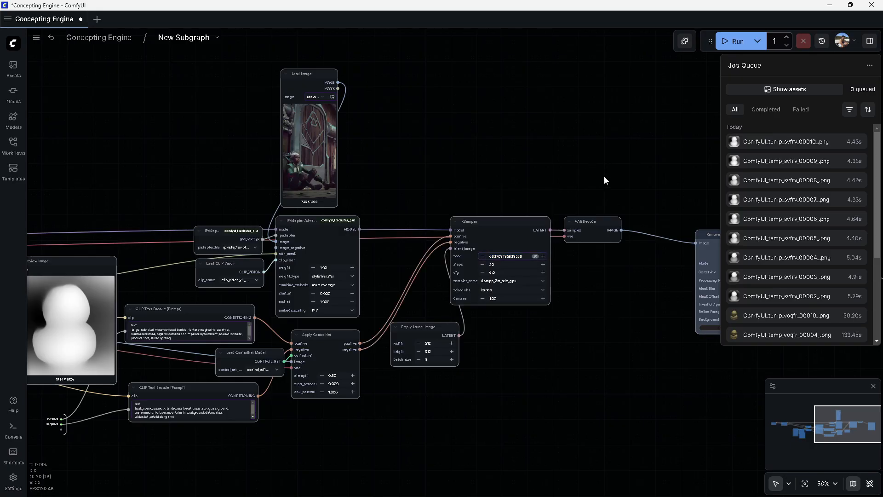
left_click(116, 38)
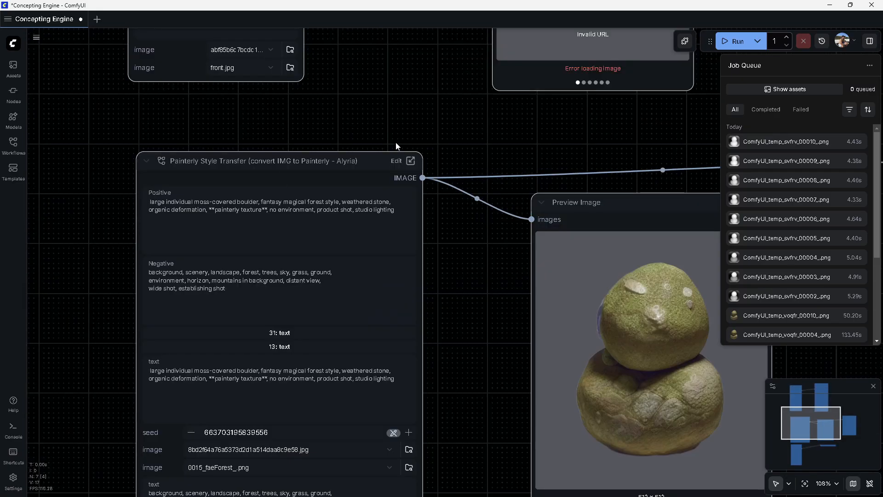
Save the workflow and run the Painterly Style Transfer node
key("ctrl+s")
left_click(400, 243)
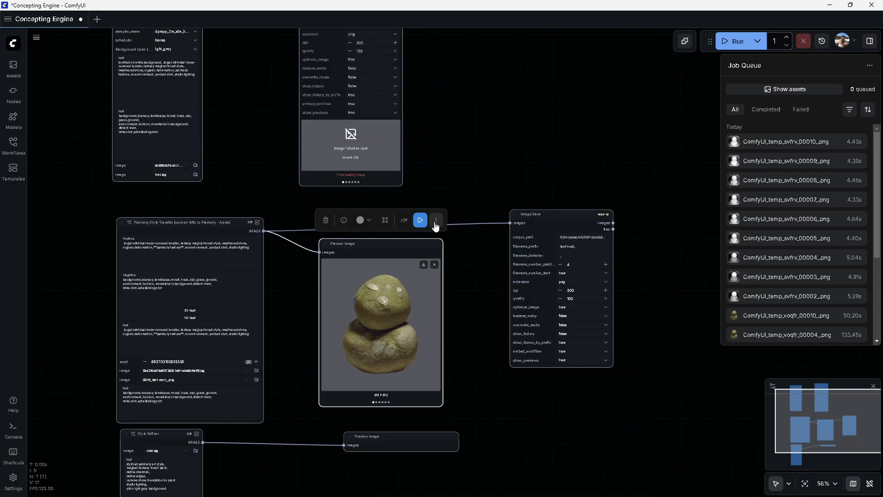
left_click(419, 221)
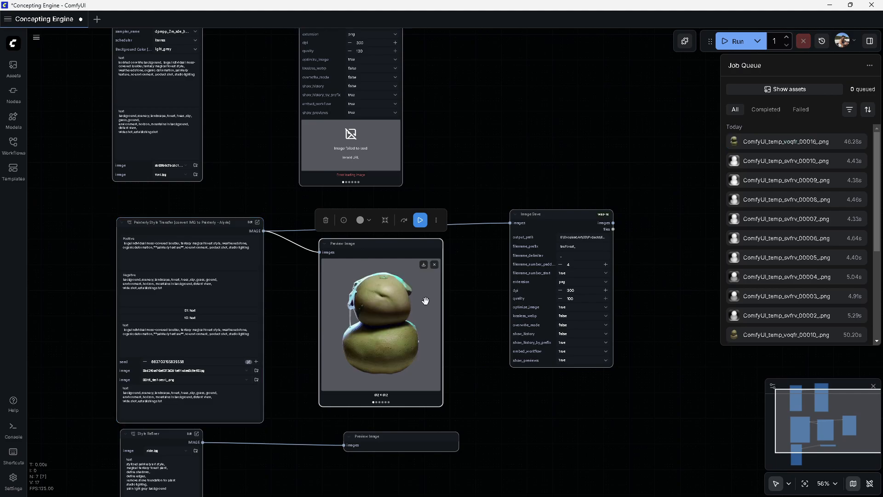
Page through the generated images in the Preview Image node
scroll(409, 299, "up", 6)
key("Right")
key("Right")
key("Right")
key("Right")
key("Right")
key("Right")
key("Right")
key("Right")
key("Right")
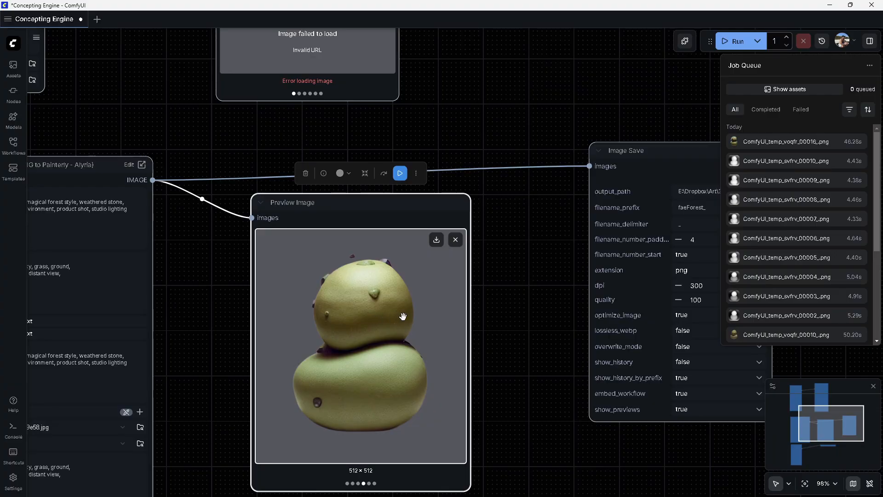
scroll(546, 276, "down", 7)
scroll(362, 293, "up", 5)
double_click(328, 291)
left_click_drag(417, 306, 169, 263)
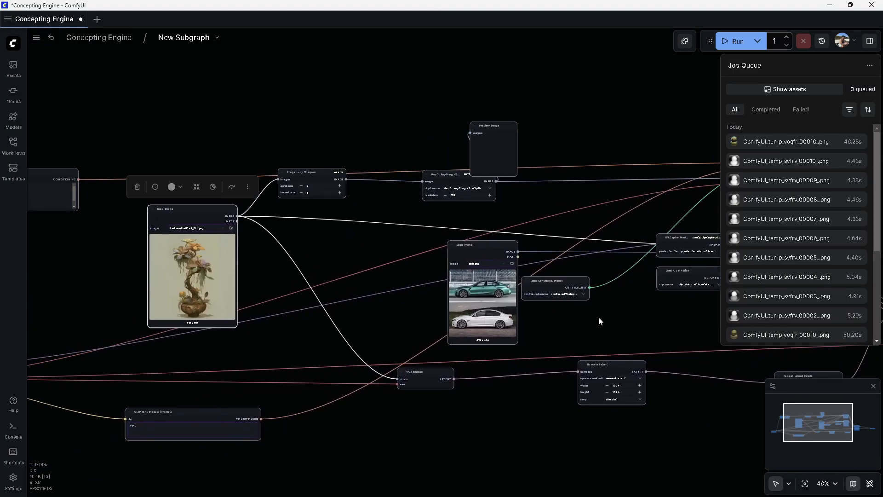
left_click(115, 38)
Enter the Painterly Style Transfer subgraph and set its KSampler to cfg 5.5, sampler euler, scheduler simple and denoise 0.8
left_click_drag(393, 161, 410, 382)
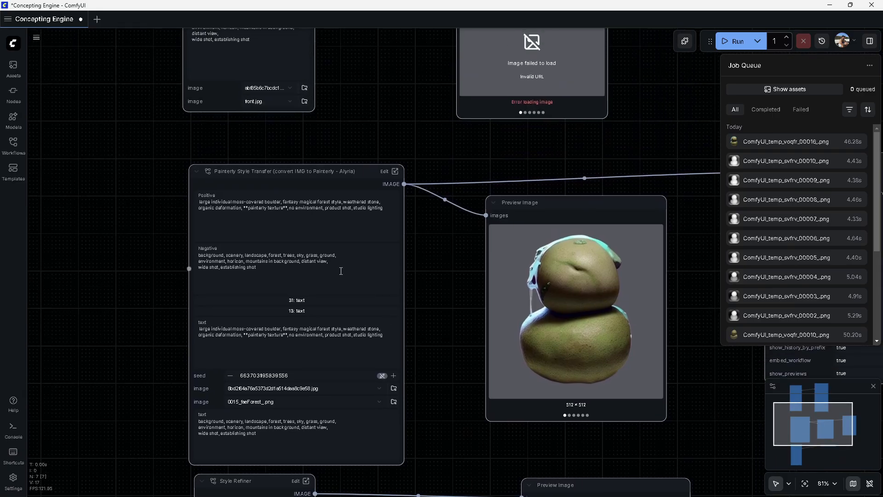
double_click(341, 301)
left_click(583, 333)
scroll(552, 367, "up", 5)
left_click(550, 361)
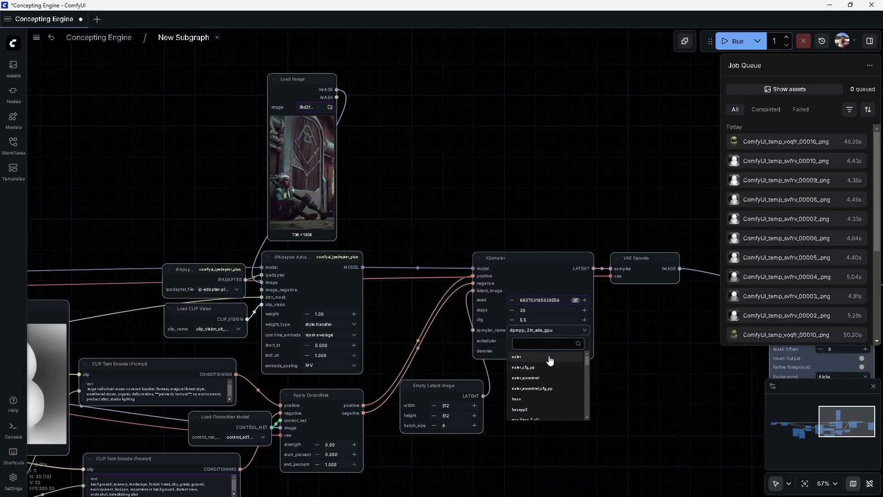
key("BackSpace")
type("8")
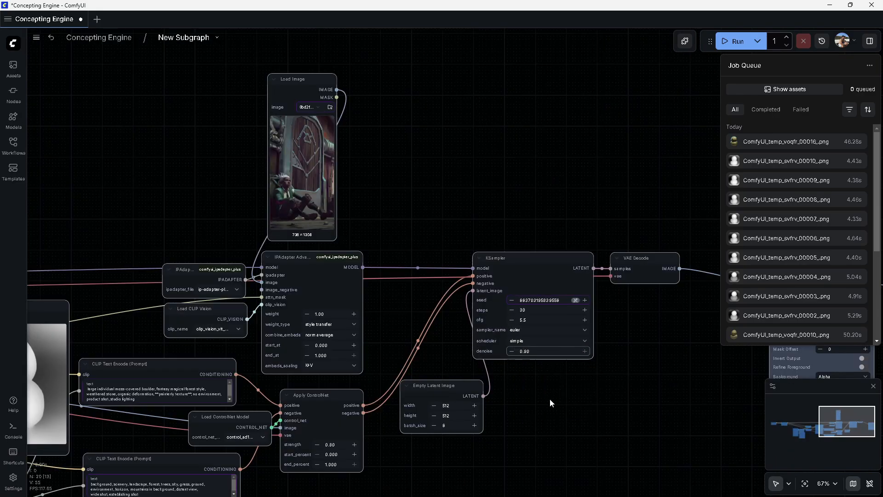
Try to edit the Empty Latent Image width
left_click_drag(396, 326, 517, 298)
left_click(577, 378)
type("102")
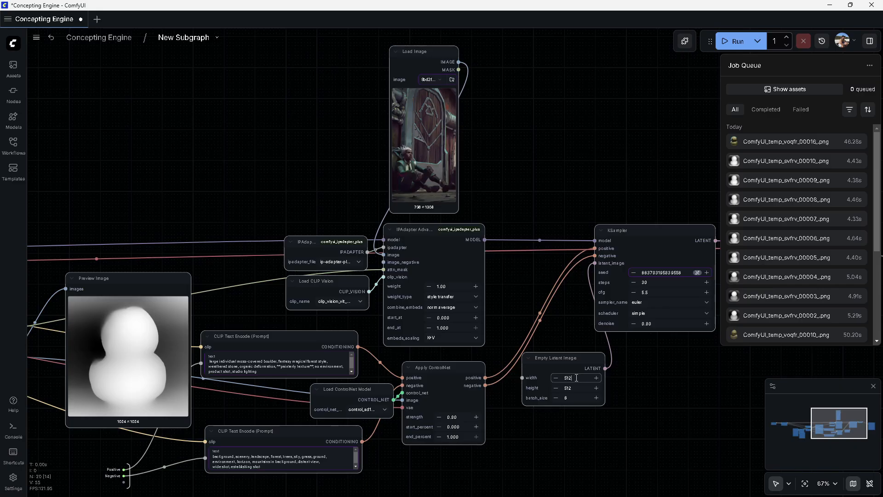
Set the IPAdapter Advanced weight type to strong style transfer and combine embeds to concat
left_click_drag(514, 294, 495, 328)
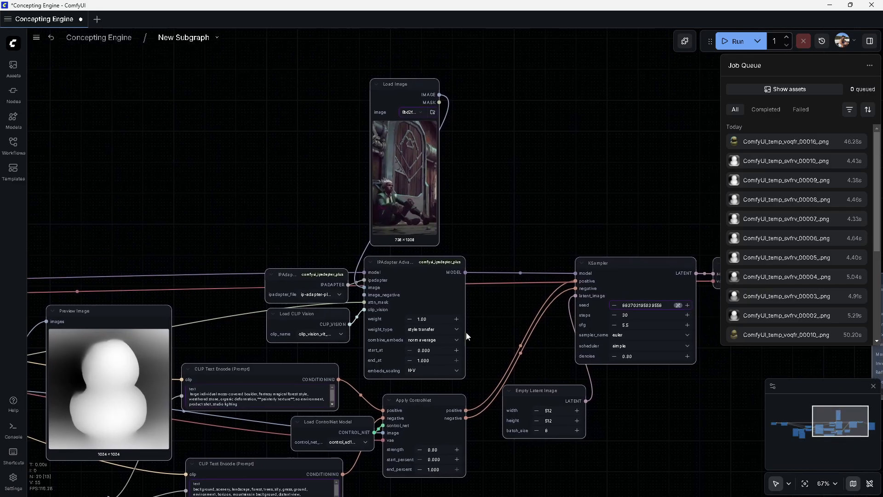
left_click(437, 318)
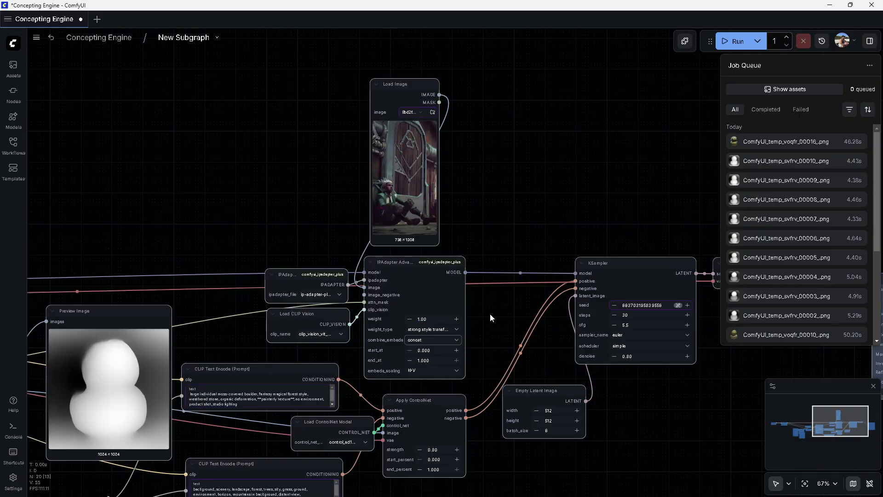
left_click_drag(484, 316, 343, 323)
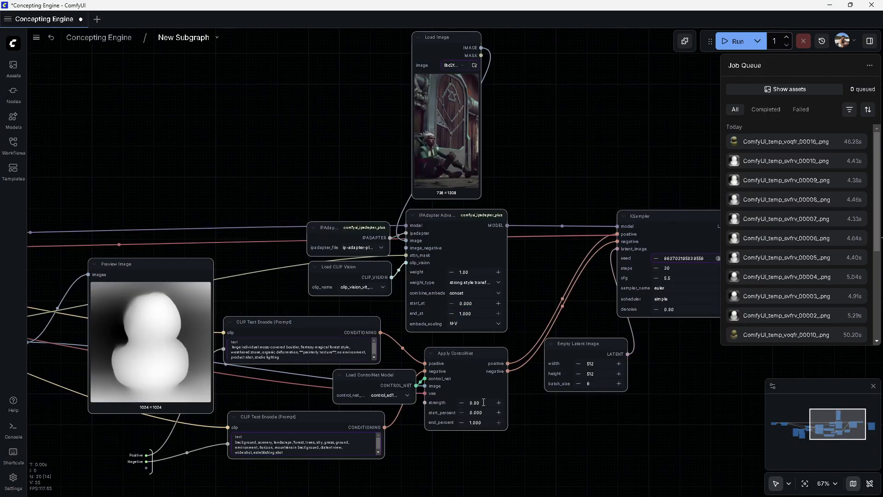
Set the Apply ControlNet strength to 1
left_click(483, 402)
type("1.")
key("Return")
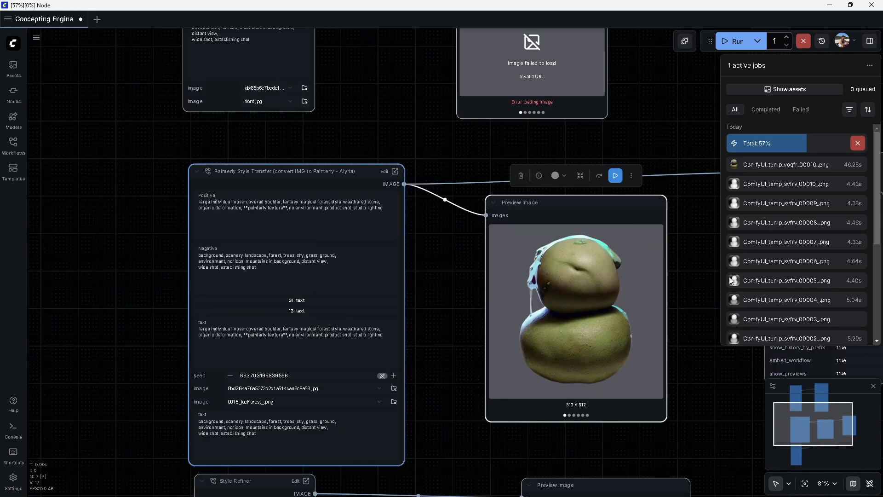
Return to the main workflow and page through the regenerated images in the Preview Image node
left_click(78, 39)
scroll(630, 321, "up", 4)
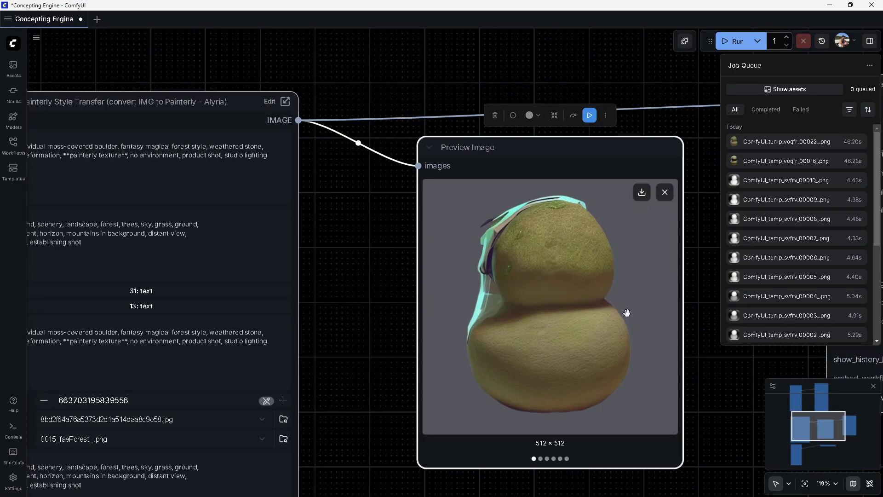
key("Right")
key("Right")
key("Left")
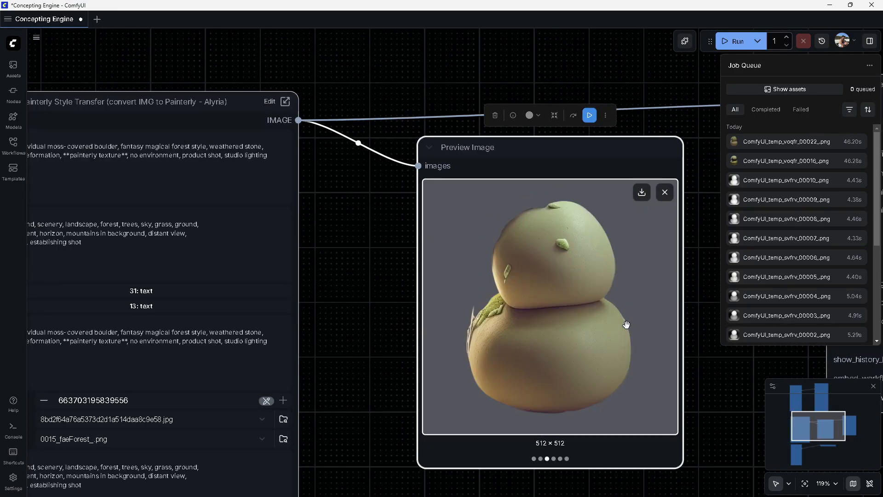
Enter the Painterly Style Transfer subgraph and set the Canny low threshold to 0.05 and high threshold to 0.15
left_click(276, 101)
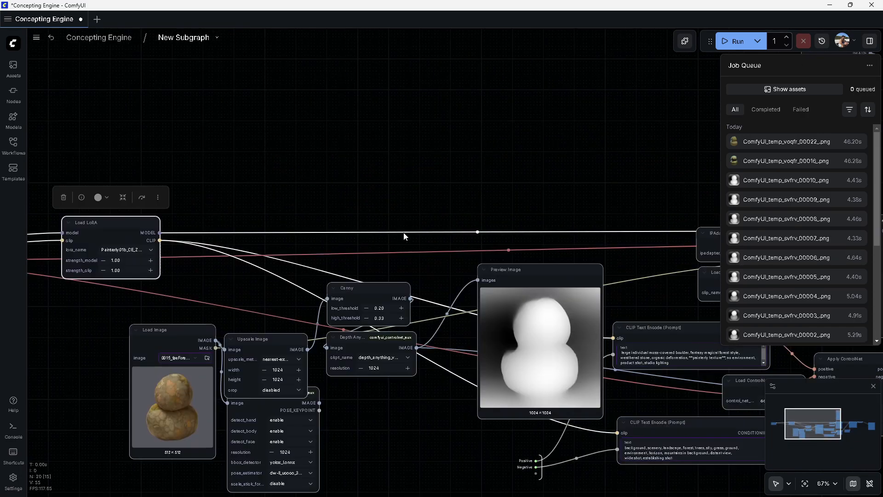
left_click_drag(405, 418, 372, 358)
left_click_drag(229, 281, 234, 255)
left_click(352, 248)
type("0.05")
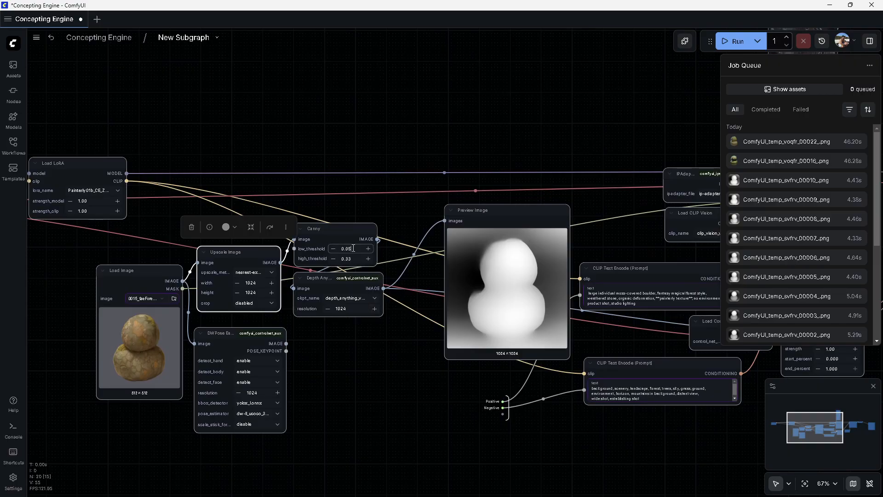
left_click(353, 259)
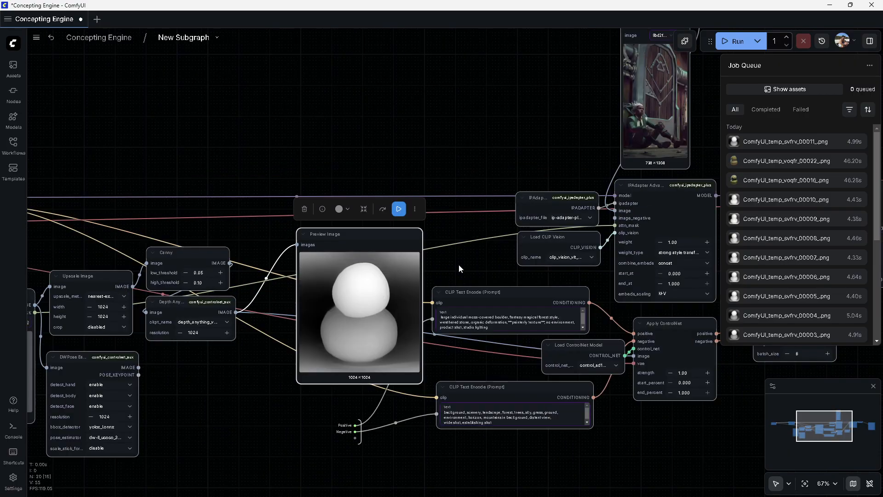
left_click(205, 282)
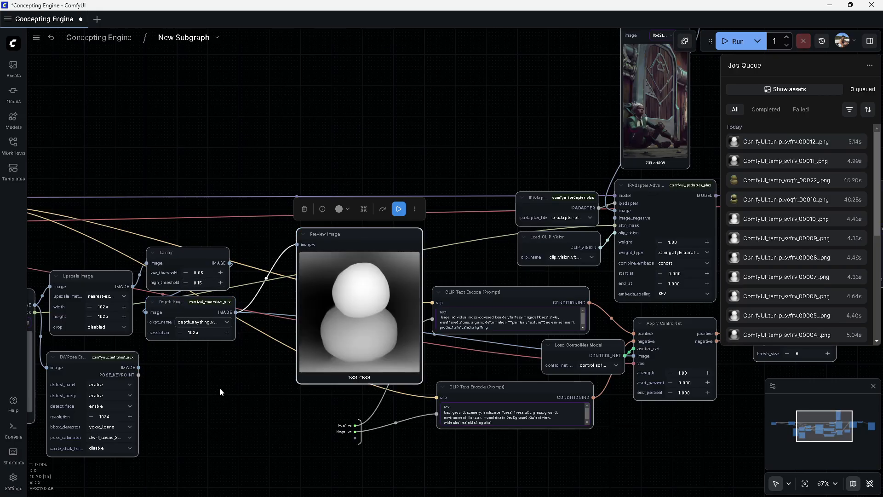
Replace the word boulder with rock in the positive prompt
scroll(386, 346, "up", 8)
double_click(405, 274)
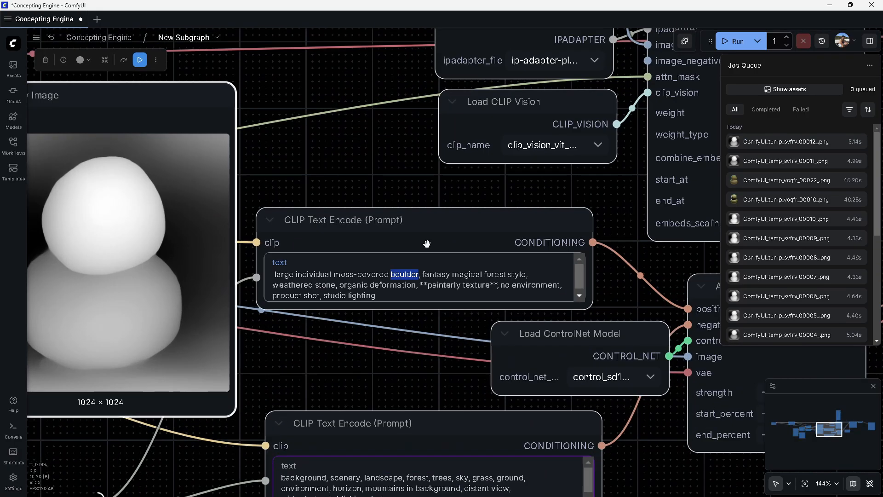
type("rock")
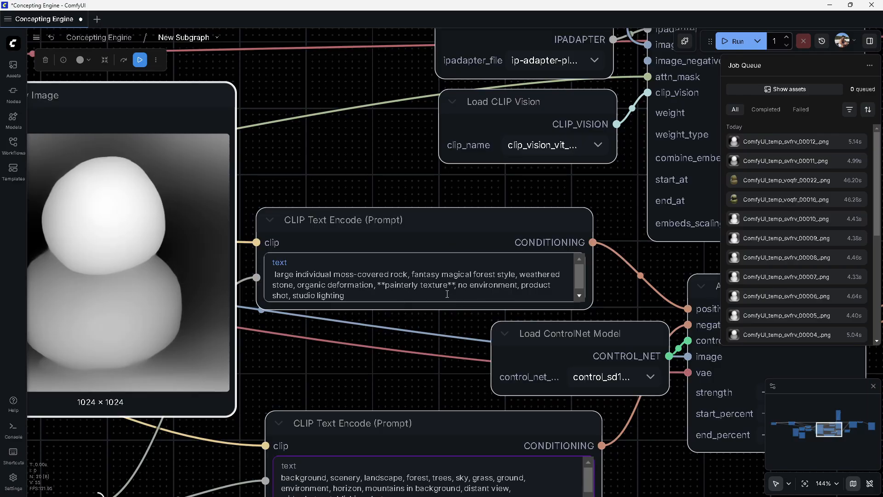
Remove '**painterly texture**,' from the positive prompt and prepend 'painterly art style,' to it
mouse_move(455, 285)
left_mouse_down()
mouse_move(331, 296)
mouse_move(376, 286)
left_mouse_up()
key("ctrl+x")
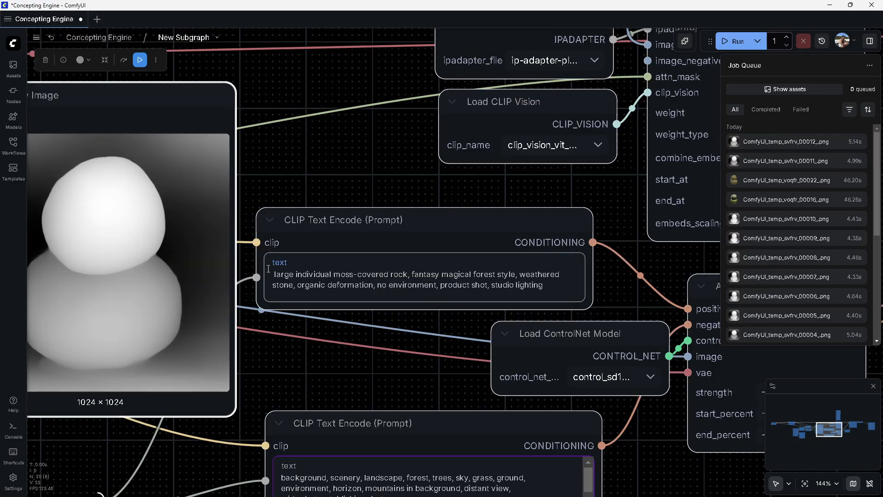
left_click(273, 274)
type("painterly art style,")
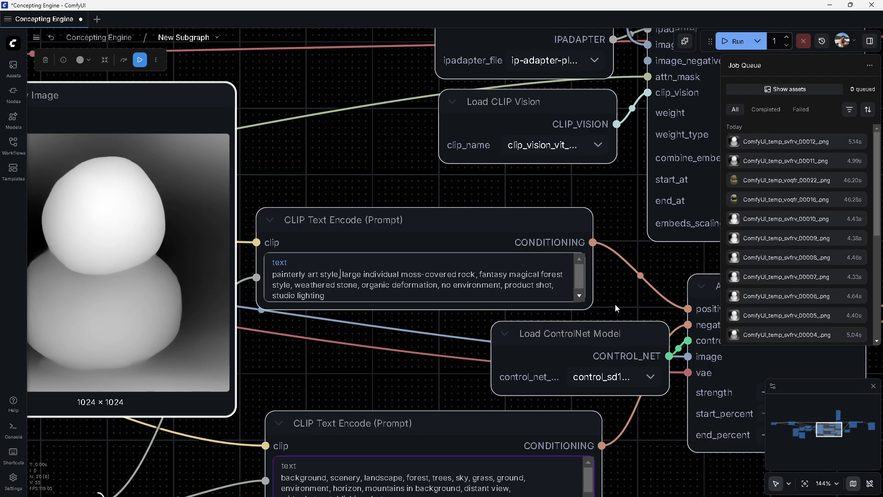
Return to the main workflow and run the Painterly Style Transfer node
scroll(614, 308, "down", 5)
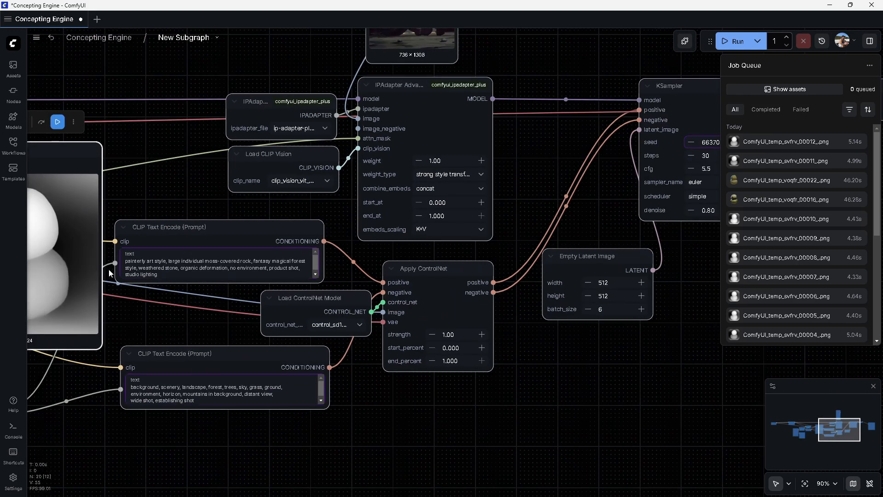
scroll(111, 273, "up", 9)
left_click_drag(145, 250, 330, 250)
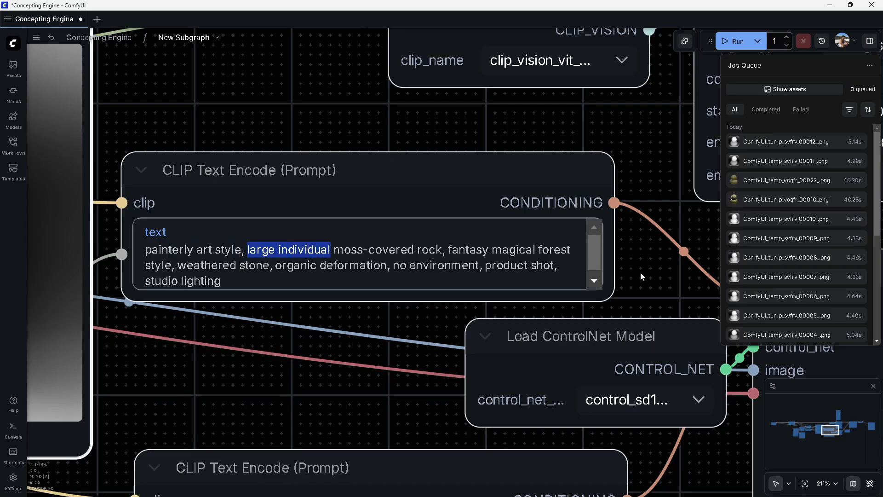
scroll(643, 276, "down", 8)
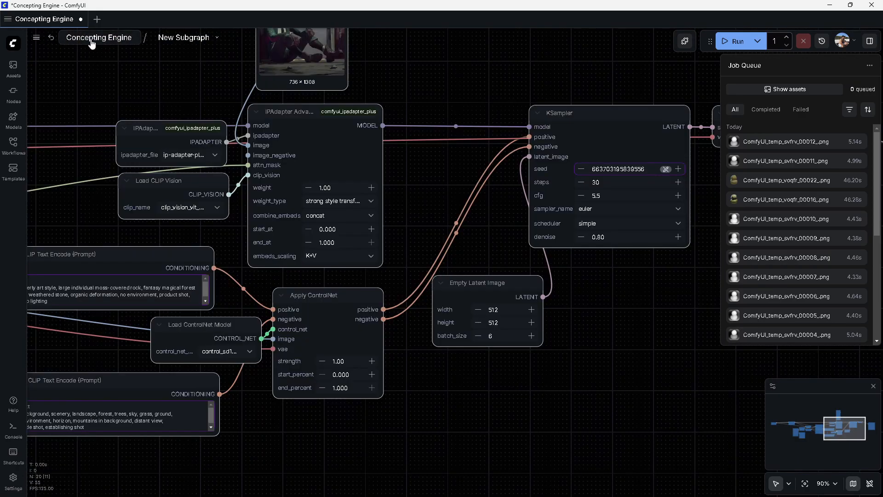
left_click(97, 39)
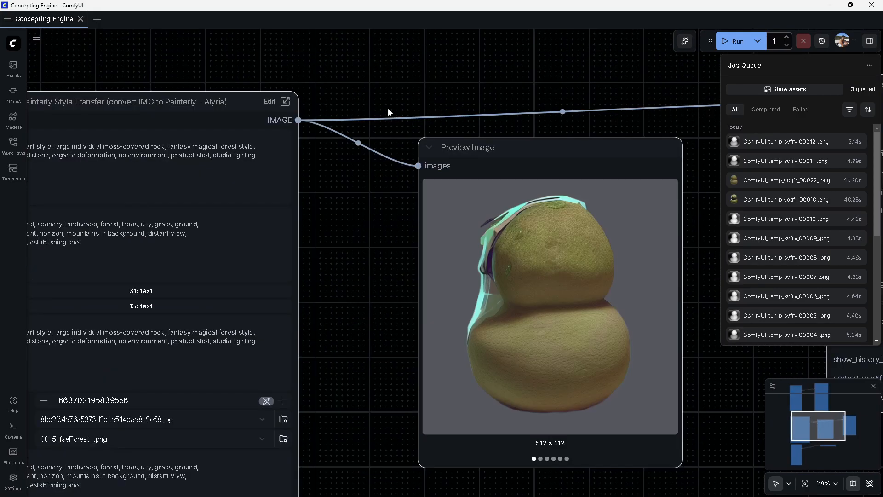
left_click(523, 202)
left_click(591, 116)
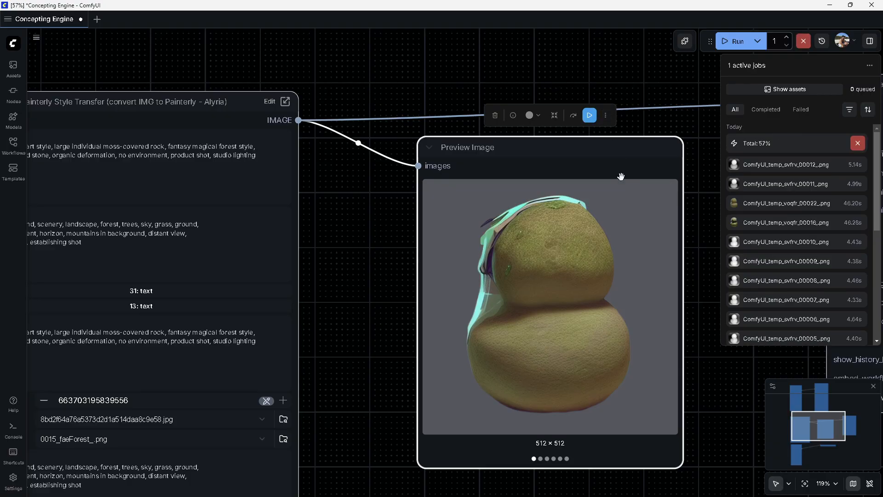
Switch to Illustrator and start a new 1920 x 1080 px Web document with 10 artboards
mouse_move(583, 490)
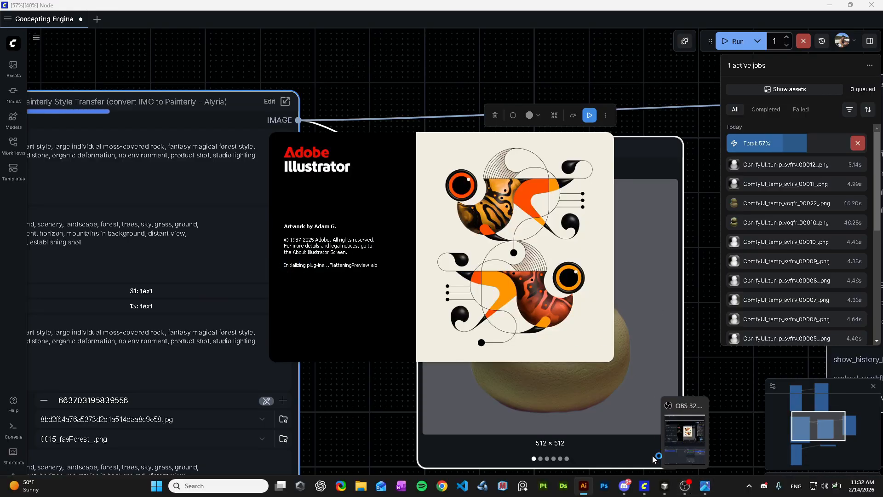
mouse_move(644, 490)
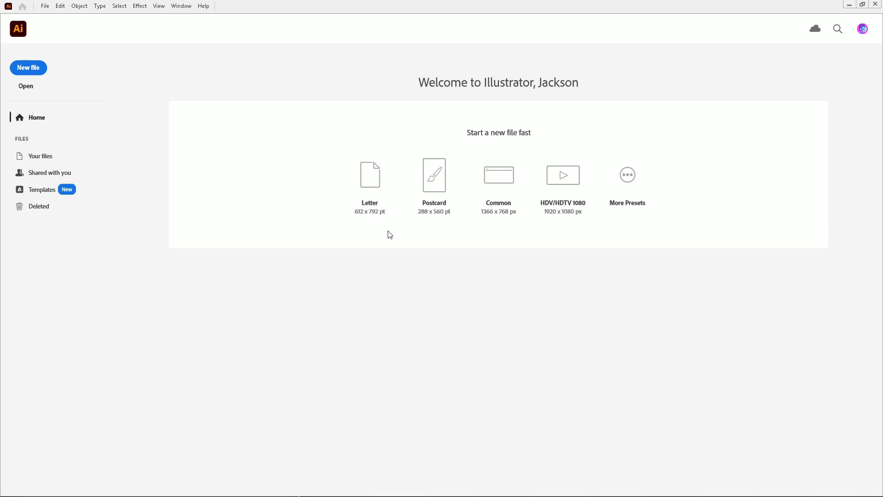
left_click(34, 70)
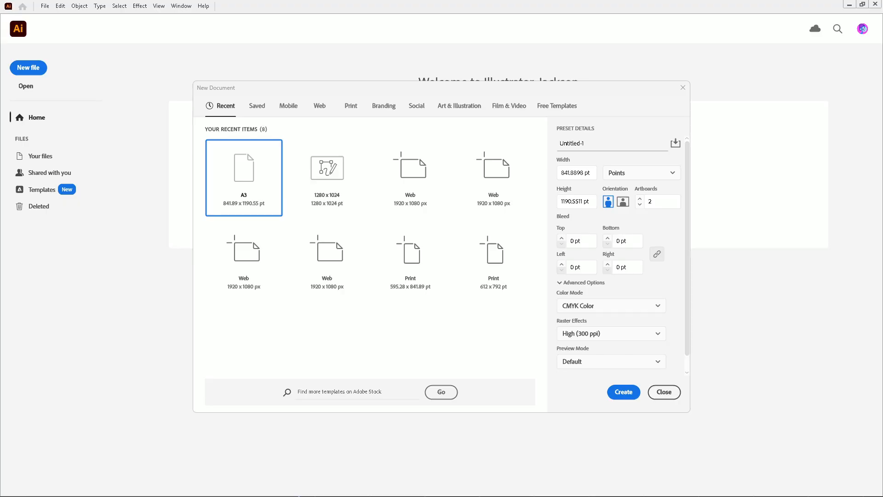
left_click(243, 258)
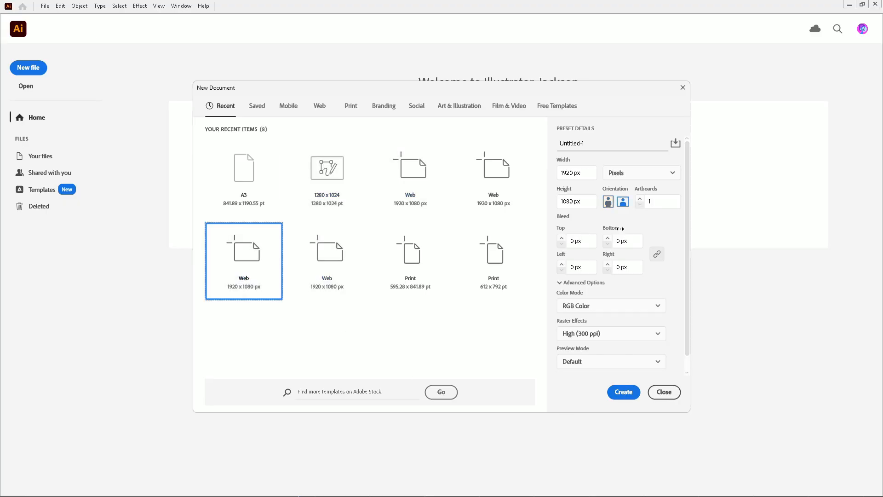
left_click(639, 199)
double_click(655, 202)
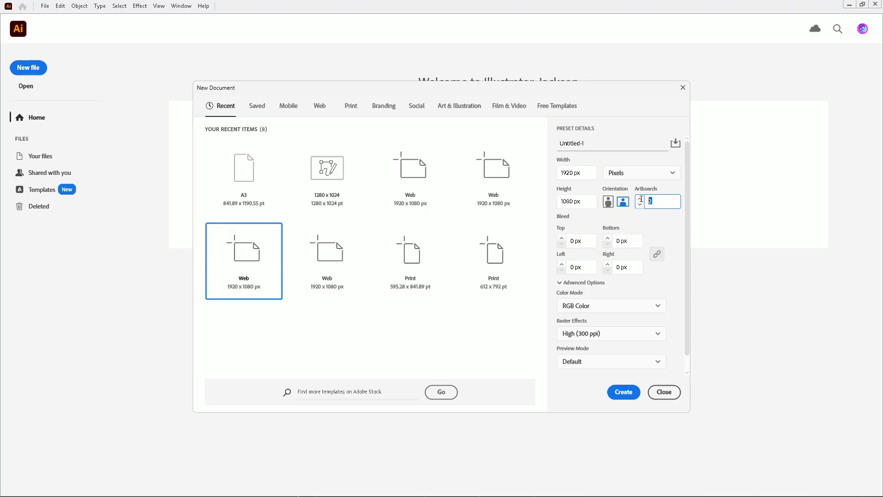
type("10")
Name the document AlryiaConcepting_faeForest_01a and create it
left_click(601, 145)
key("BackSpace")
type("AlryiaConcepting")
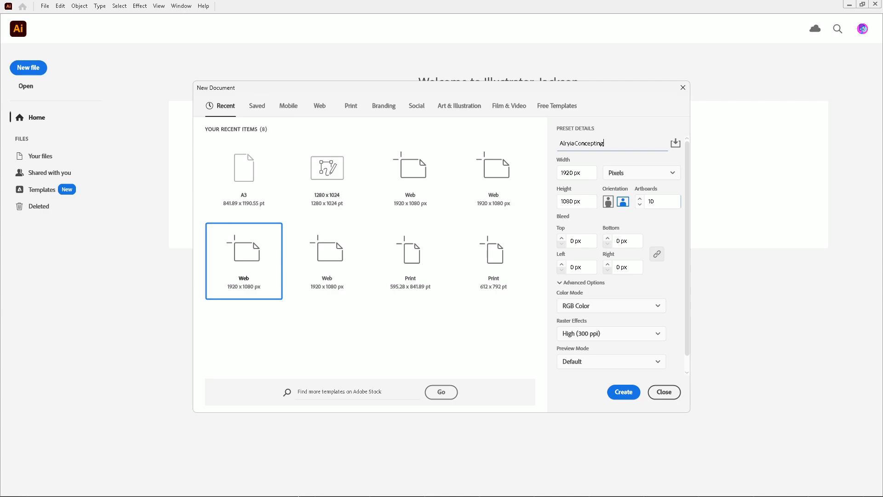
type("_faeForest_01a")
left_click(624, 392)
mouse_move(380, 490)
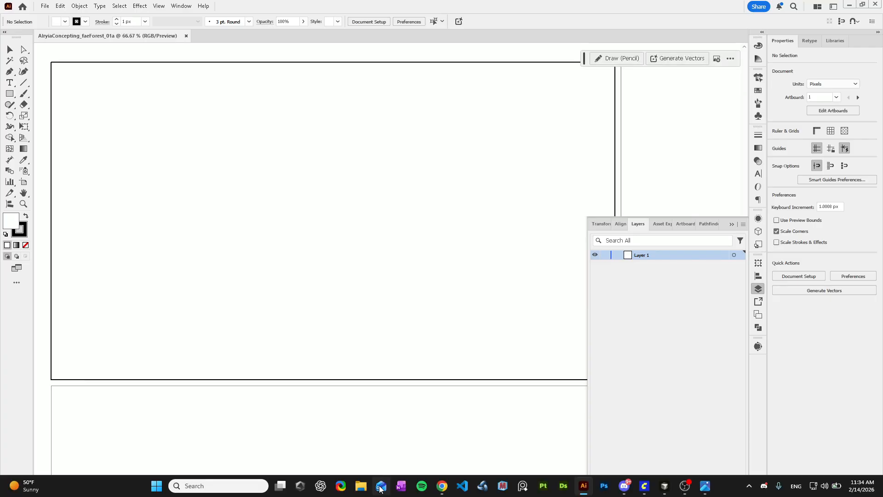
Try to open the recent file paradigmDesignStudios_001.ai
scroll(139, 332, "down", 1)
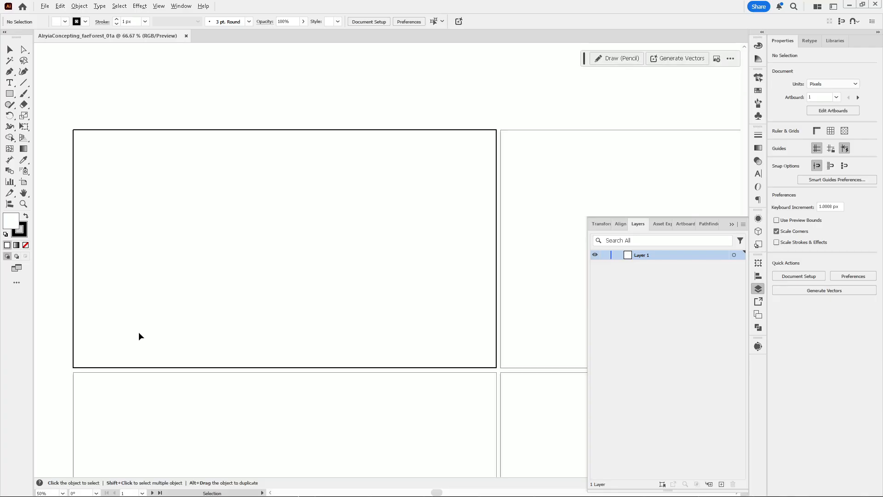
scroll(137, 331, "up", 1)
scroll(137, 329, "down", 1)
left_click(44, 6)
left_click(285, 66)
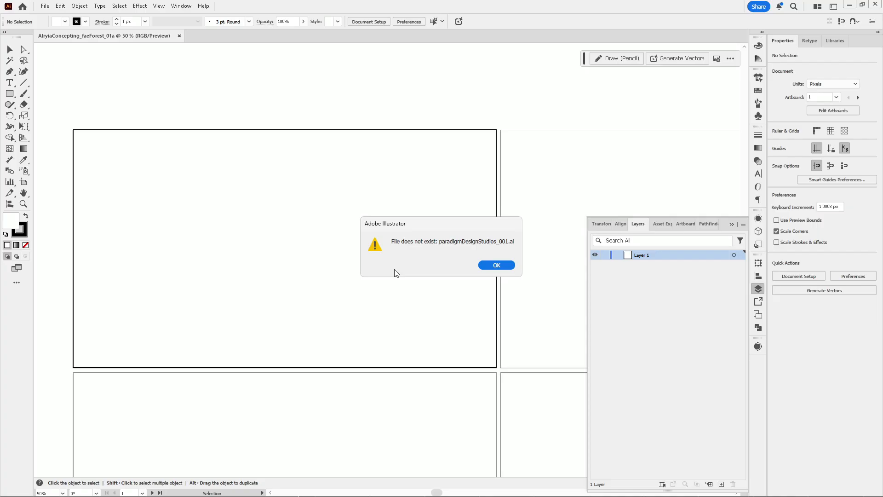
left_click(494, 267)
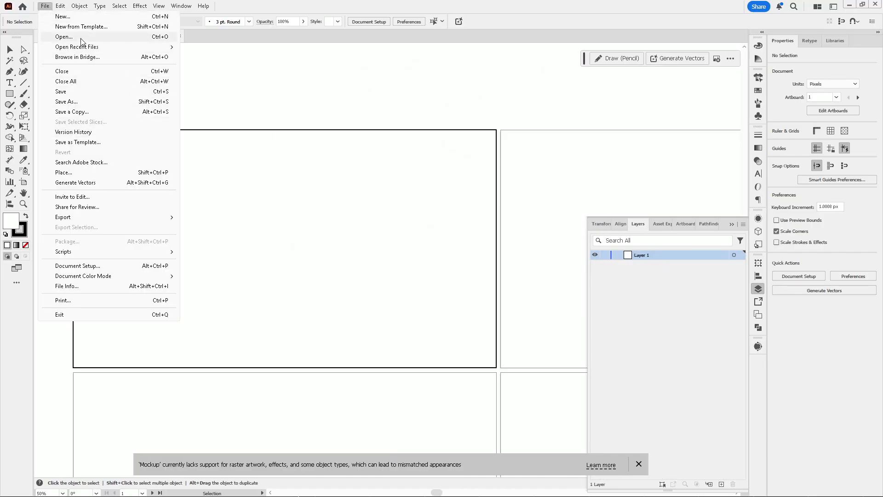
Open the file paradigmDesignStudios_002.ai and zoom out to see all its artboards
left_click(57, 36)
double_click(156, 166)
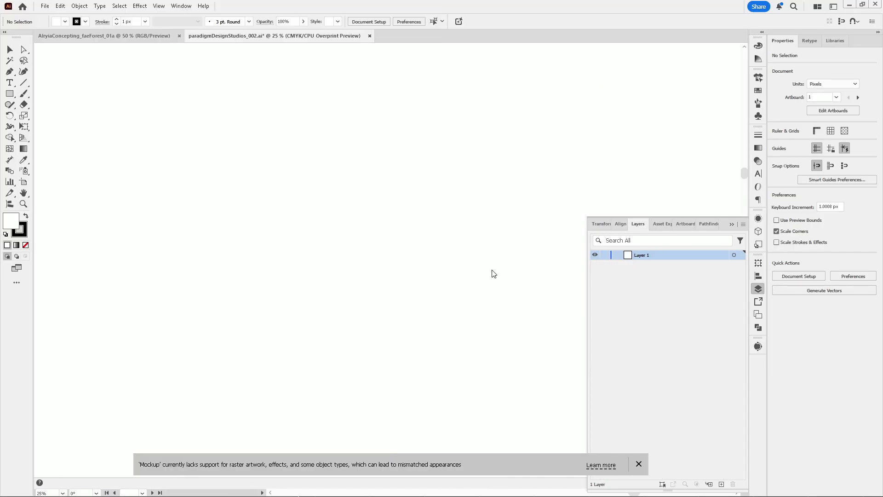
key("ctrl+minus")
key("ctrl+minus")
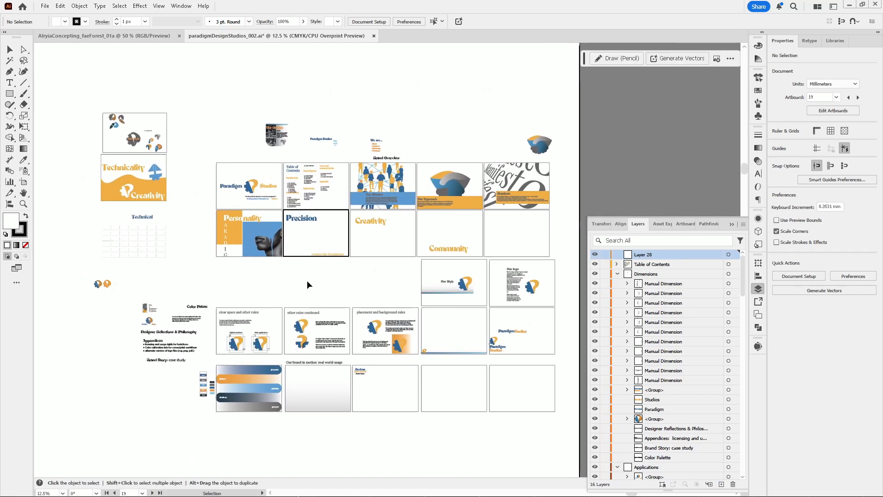
Open the files paradigmDesignStudios_003.ai and paradigmDesignStudios_004.ai
left_click(45, 6)
left_click(90, 40)
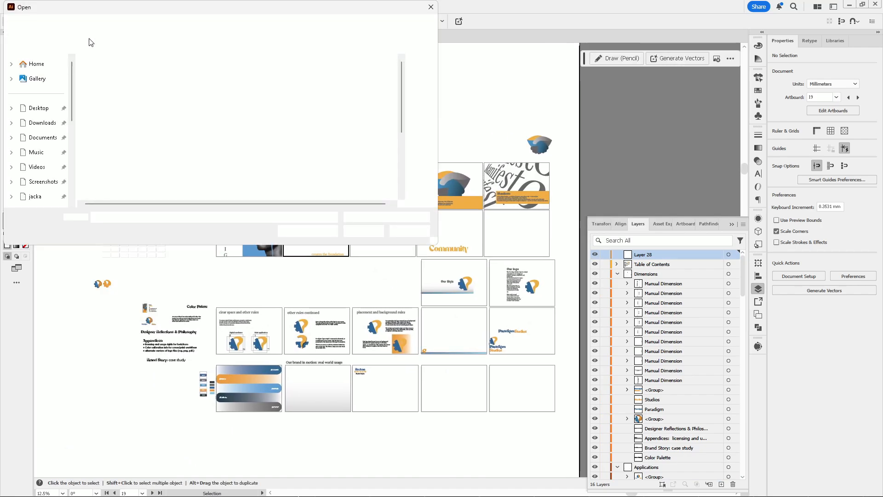
scroll(227, 175, "down", 3)
double_click(227, 178)
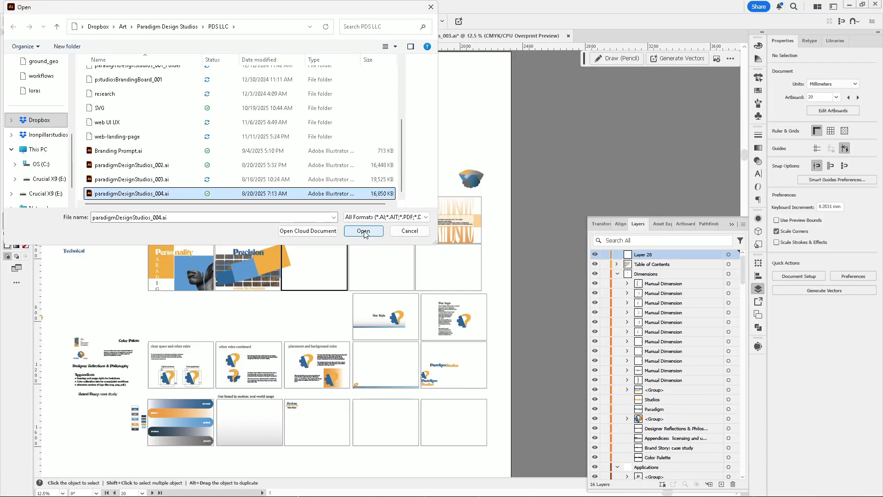
left_click(363, 232)
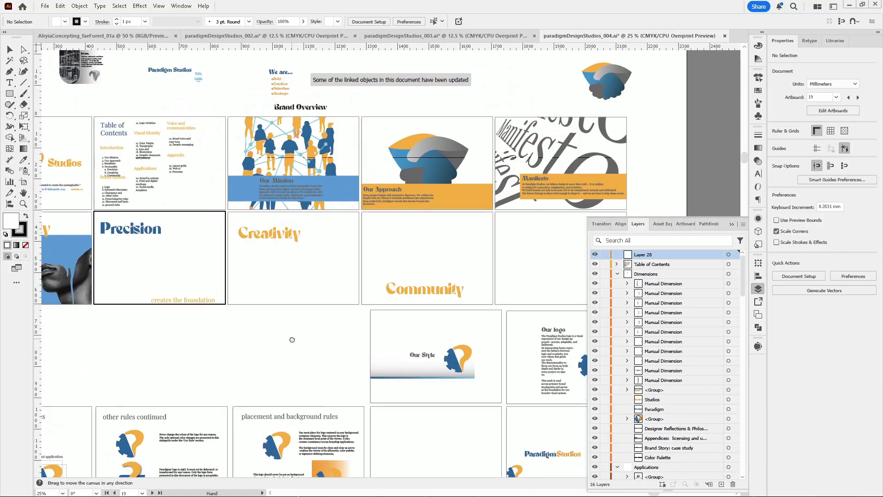
key("space")
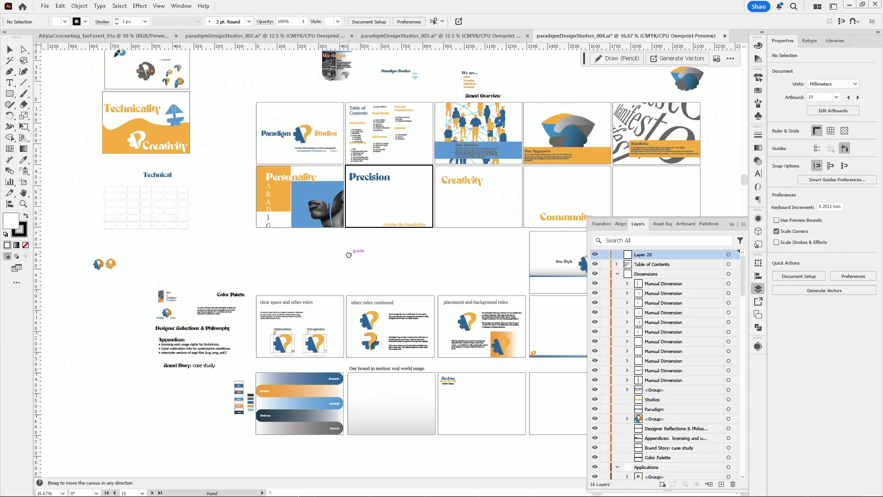
left_click_drag(353, 252, 322, 300)
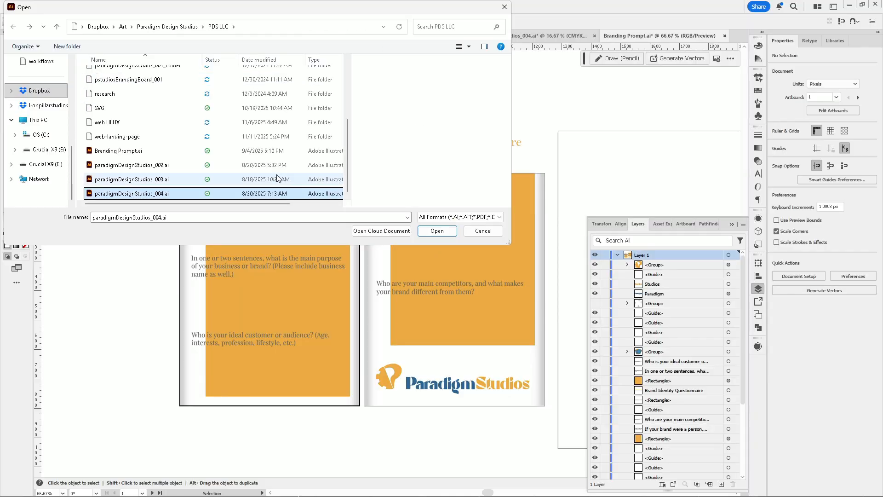
left_click(484, 231)
Check Dropbox's sync activity and scroll through its list of syncing files
left_click(748, 485)
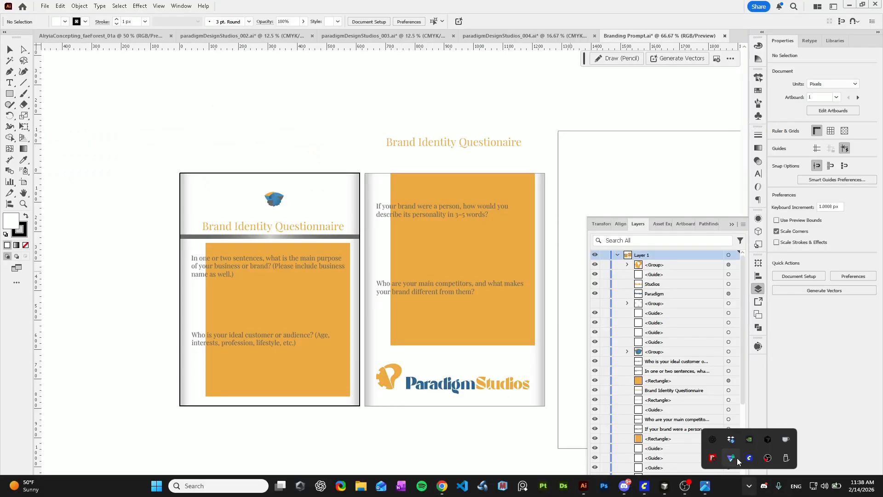
left_click(730, 439)
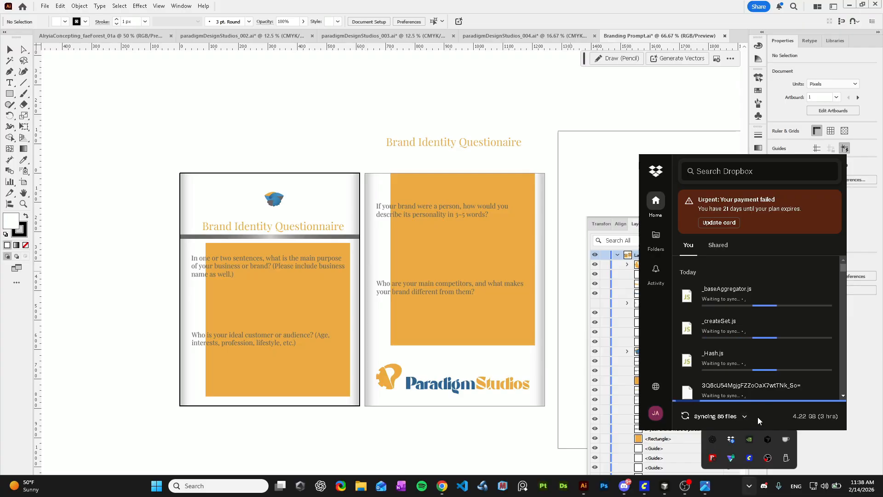
scroll(756, 322, "down", 10)
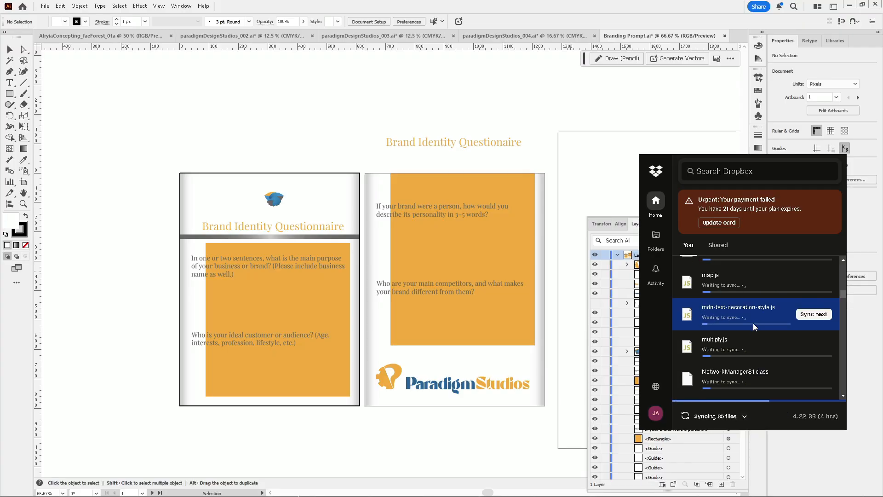
scroll(752, 323, "down", 5)
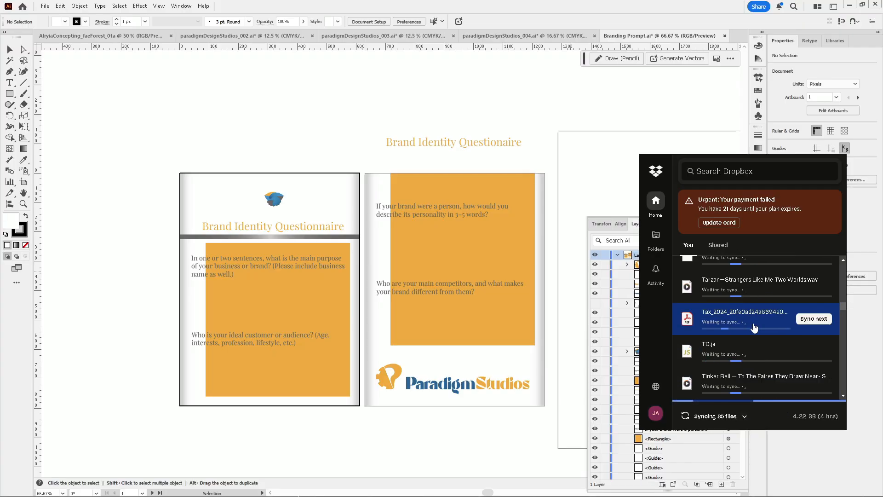
scroll(754, 322, "down", 10)
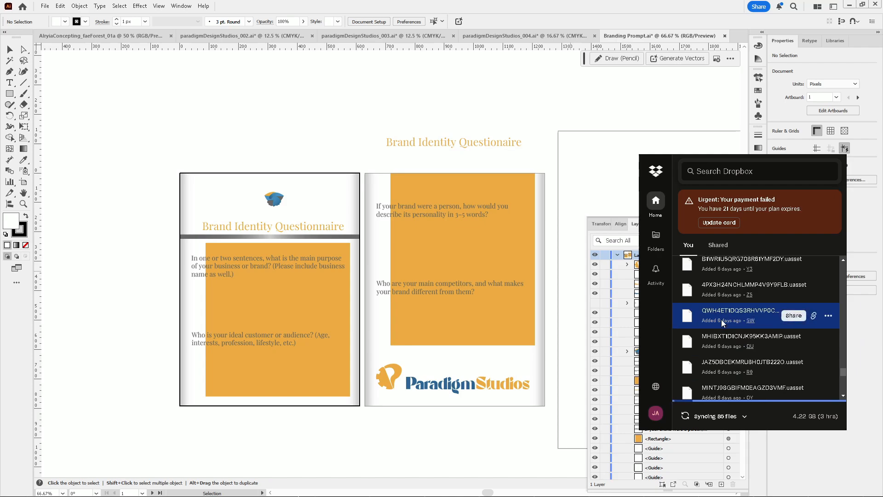
left_click(552, 92)
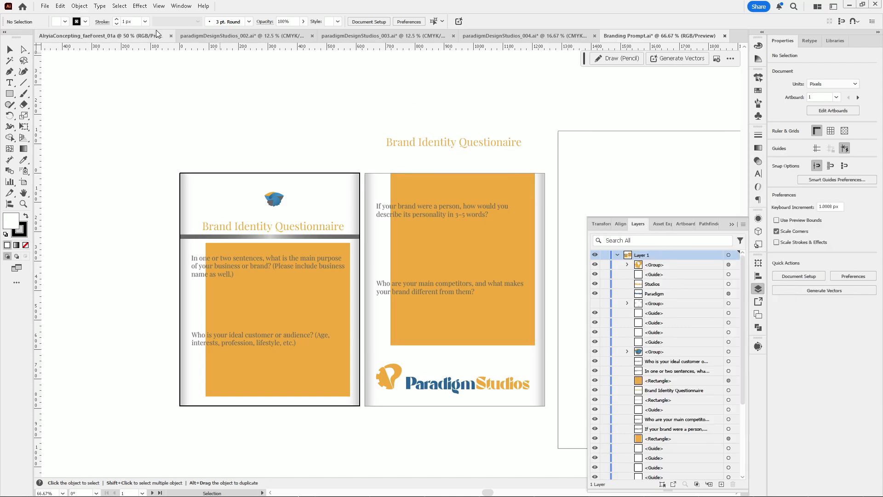
Switch to the AlryiaConcepting_faeForest_01a document and delete the selected rectangle on the first artboard
left_click(248, 35)
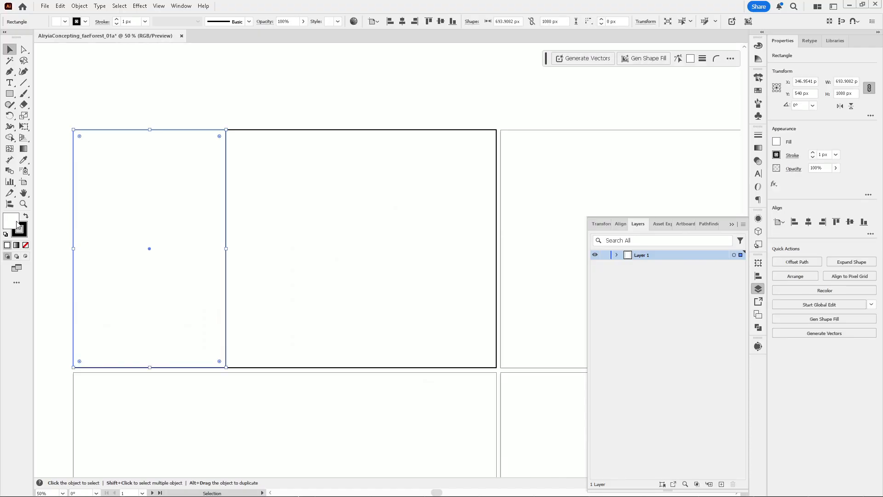
double_click(11, 219)
left_click(540, 209)
key("Delete")
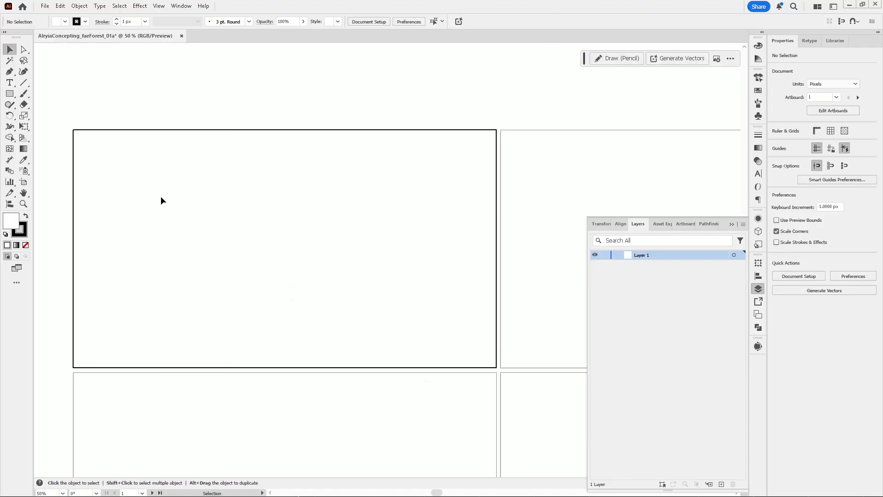
Show the rulers and grid, and place a vertical guide at 600 px on the first artboard
key("ctrl+r")
key("ctrl+apostrophe")
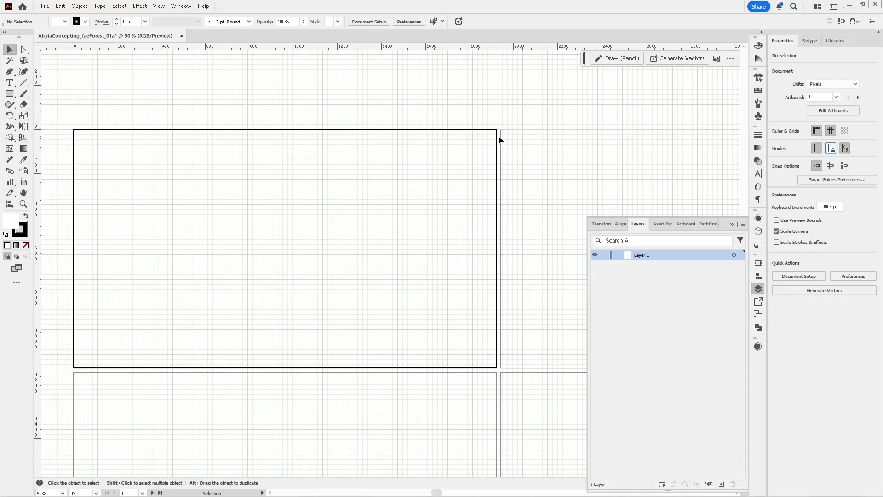
scroll(391, 156, "up", 1)
scroll(542, 119, "down", 2)
scroll(504, 133, "up", 1)
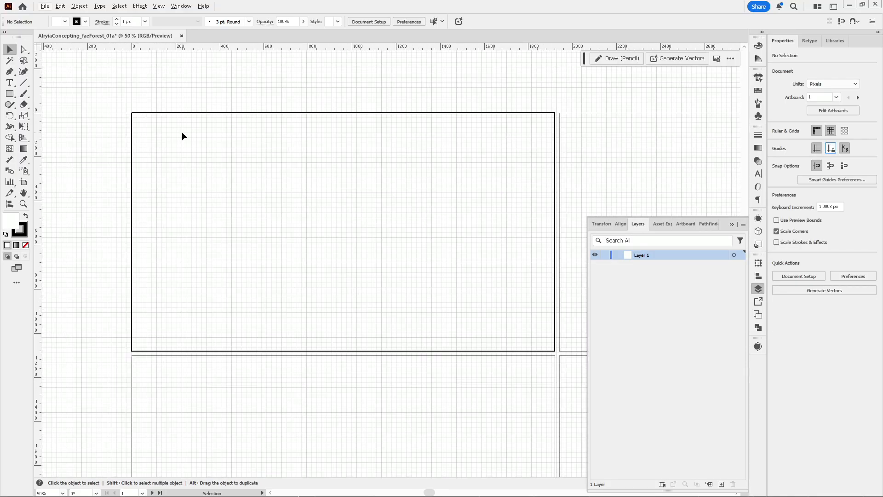
left_click_drag(38, 147, 264, 144)
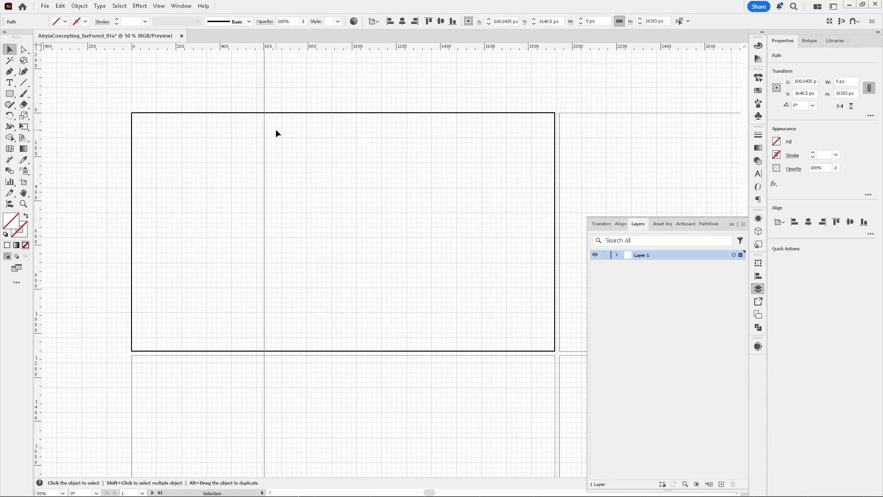
Draw a gray 600 by 1080 px rectangle from the artboard's left edge to the guide and apply a gradient to it
left_click(10, 94)
left_click_drag(132, 113, 264, 351)
key("v")
double_click(11, 221)
left_click(377, 239)
left_click(539, 193)
mouse_move(255, 212)
left_mouse_down()
mouse_move(273, 216)
mouse_move(258, 203)
left_mouse_up()
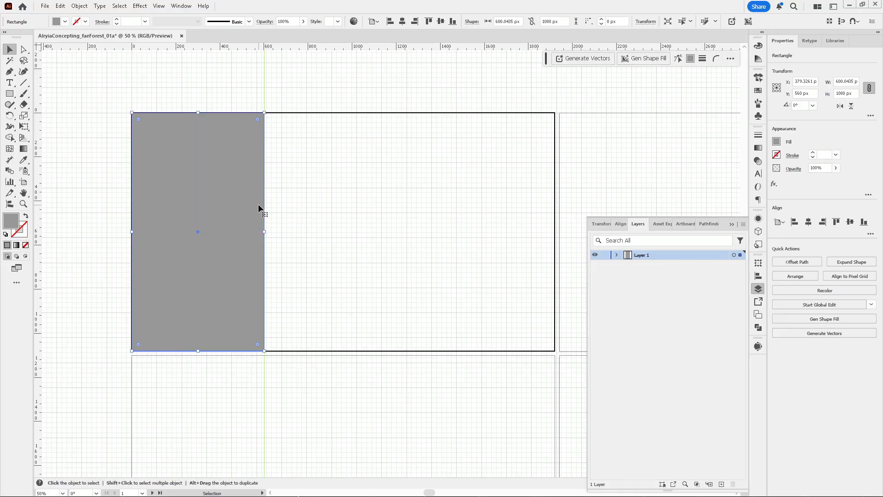
key("g")
left_click(221, 144)
Set the Lorem ipsum placeholder text's font size to 31.42 px
left_click(463, 22)
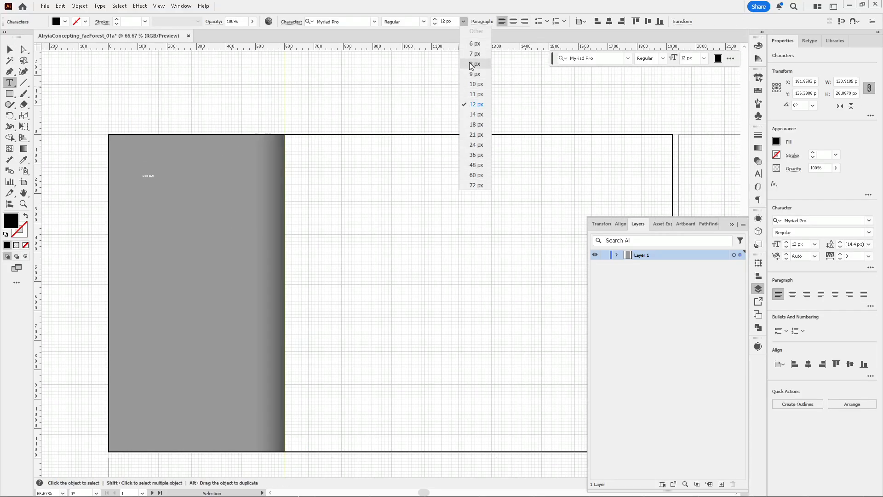
left_click(477, 114)
left_click(463, 21)
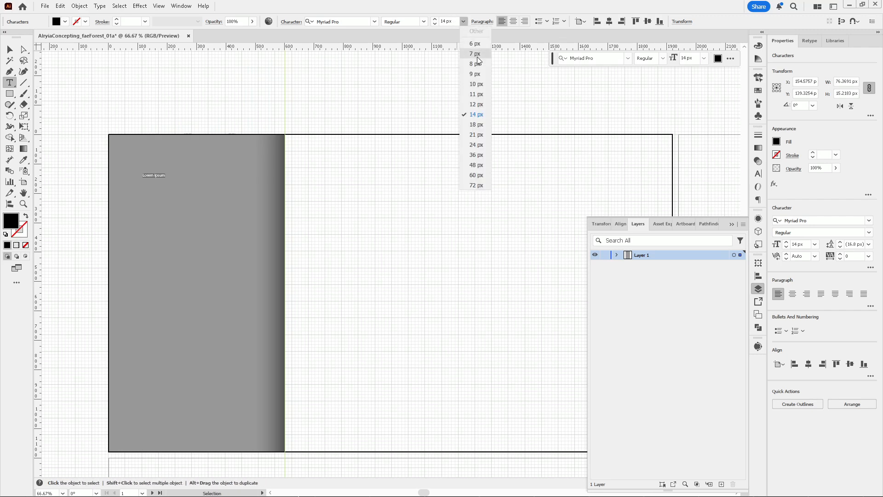
left_click(477, 105)
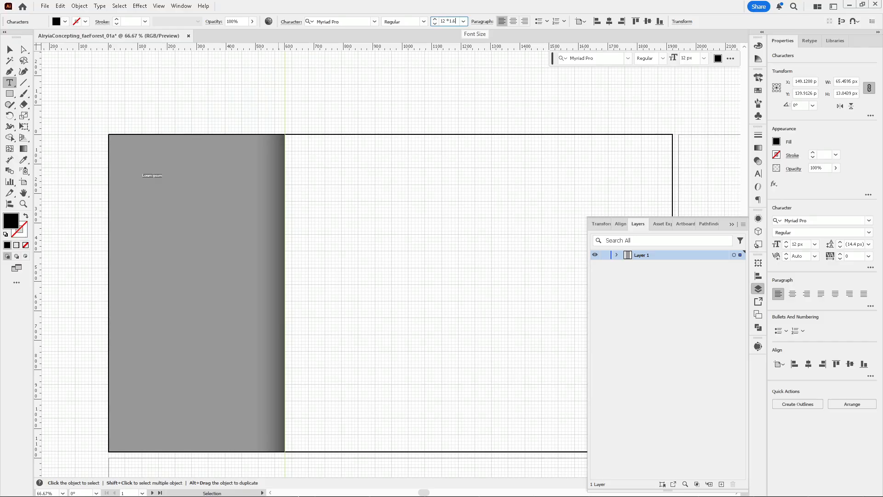
key("Return")
key("Escape")
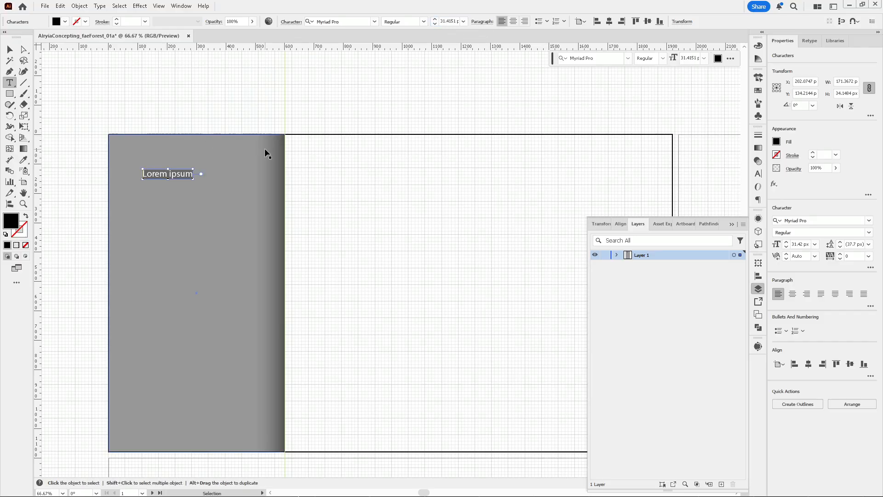
Duplicate the Lorem ipsum text above the rectangle and size a copy to 19.42 px
left_click_drag(169, 176, 134, 121)
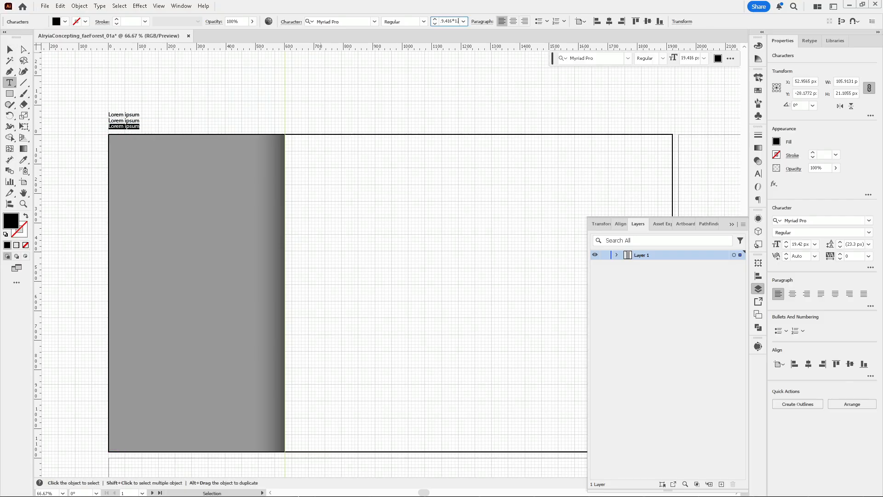
key("Return")
key("Escape")
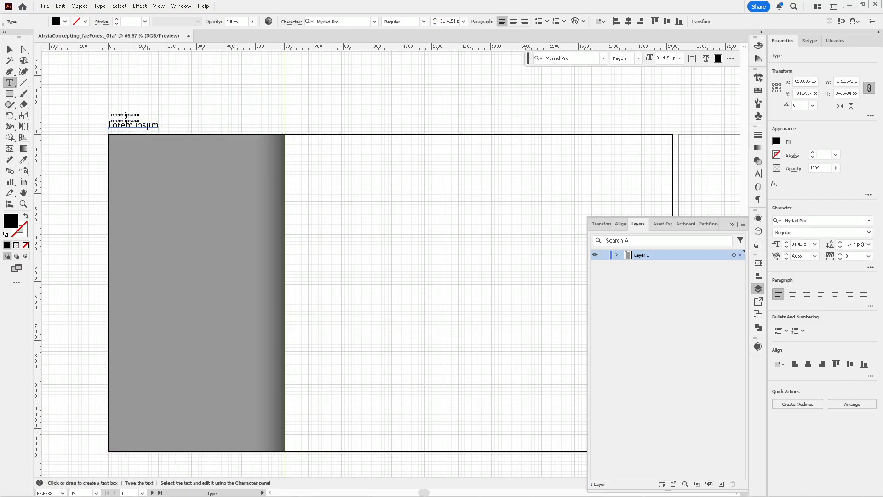
Stack the Lorem ipsum lines above the rectangle and duplicate the largest line beneath them
scroll(149, 131, "up", 4)
mouse_move(202, 197)
left_mouse_down()
mouse_move(209, 212)
mouse_move(205, 203)
left_mouse_up()
left_click(193, 192)
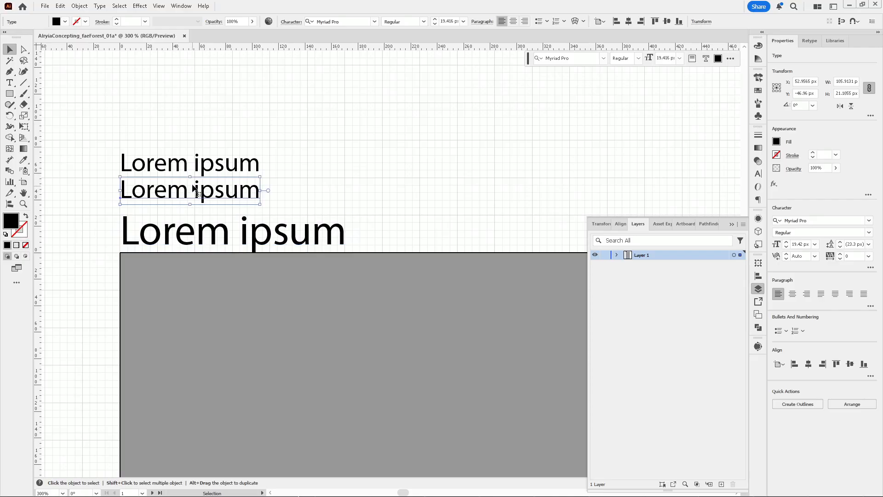
left_click(172, 166, "shift")
left_click_drag(173, 168, 194, 118)
left_click(189, 233)
left_click_drag(181, 240, 183, 183)
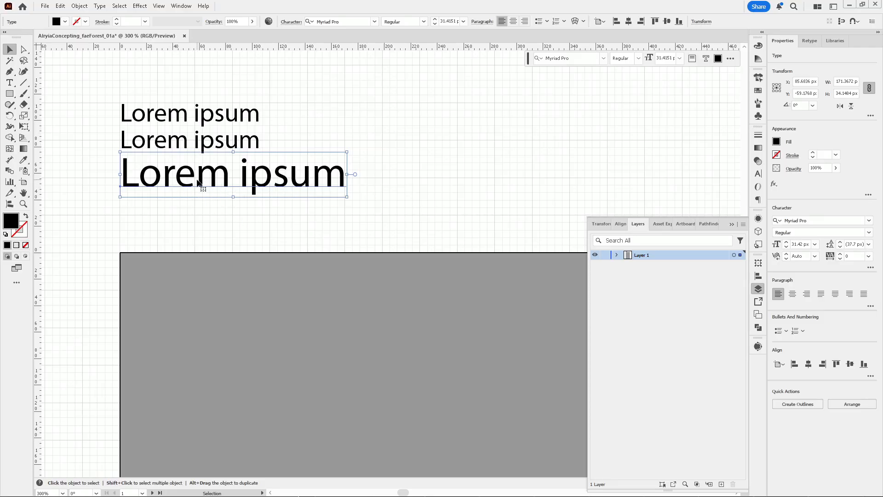
left_click_drag(202, 184, 202, 222)
Set the bottom Lorem ipsum line to 50.03 px and move it down below the other lines
left_click(188, 140)
left_click(184, 114, "shift")
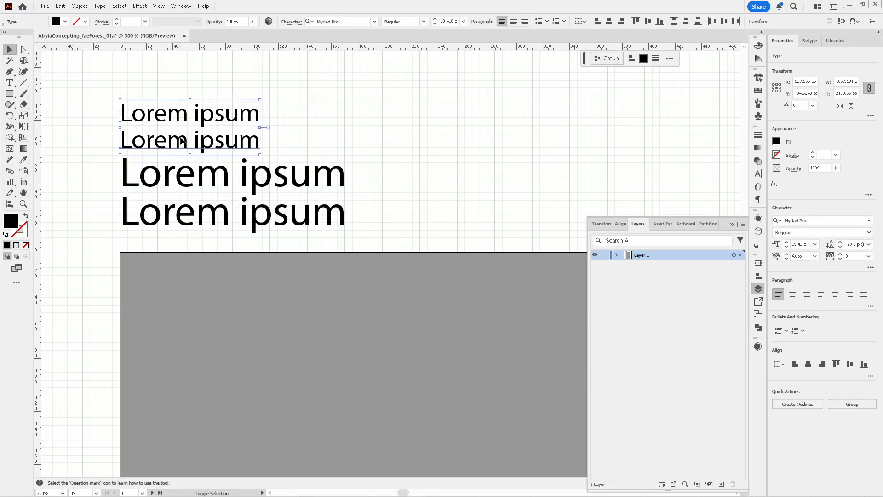
left_click(196, 182, "shift")
left_click_drag(197, 182, 198, 173)
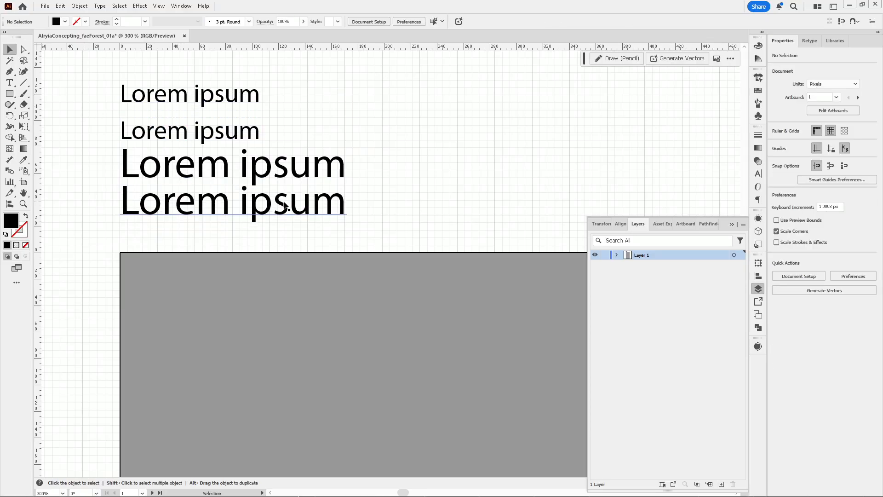
double_click(298, 205)
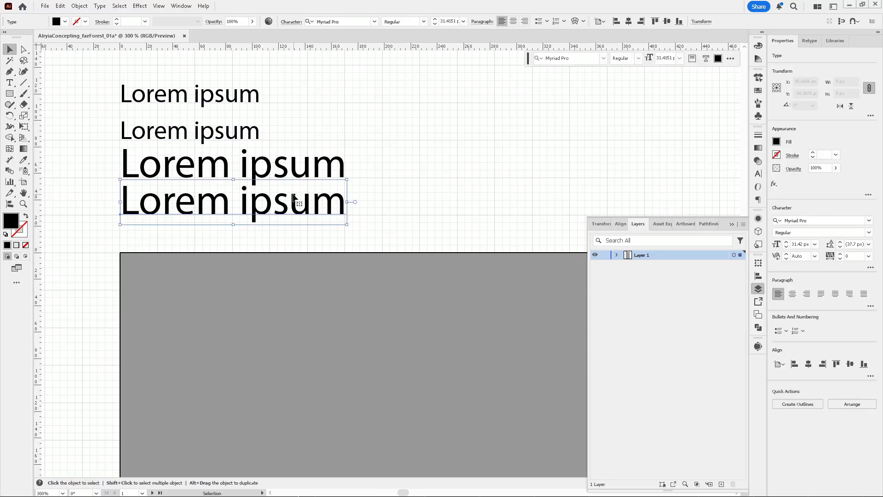
key("ctrl+a")
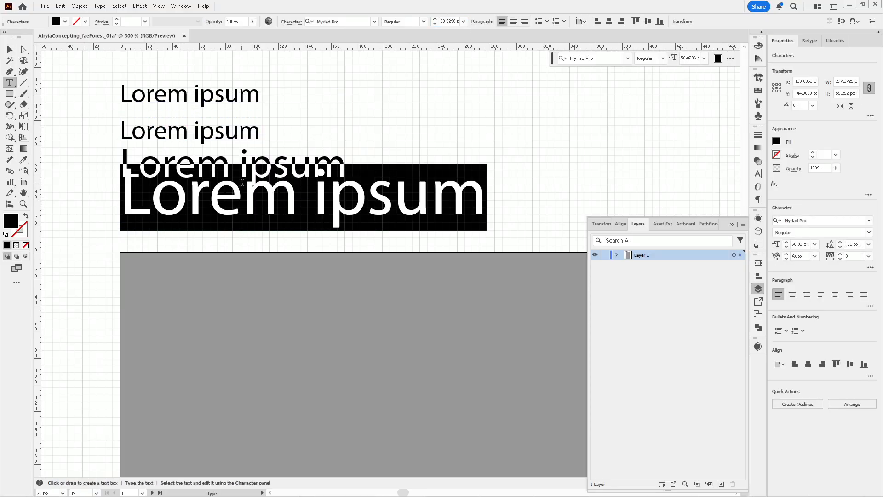
key("Escape")
left_click_drag(250, 199, 272, 234)
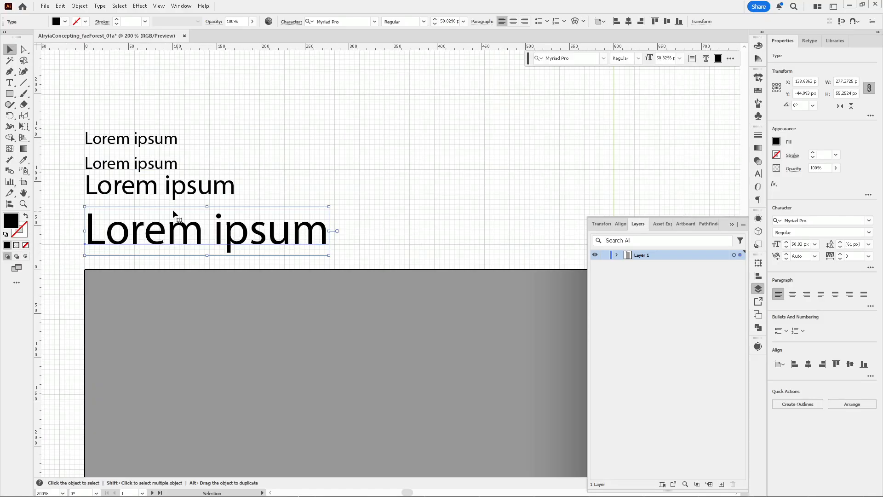
Inspect the size progression of the stacked Lorem ipsum lines
left_click(157, 189)
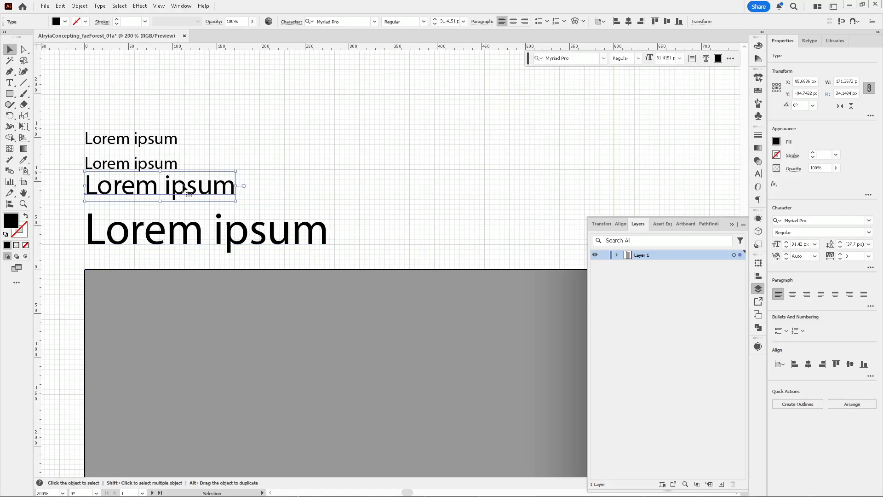
key("ctrl+minus")
key("ctrl+minus")
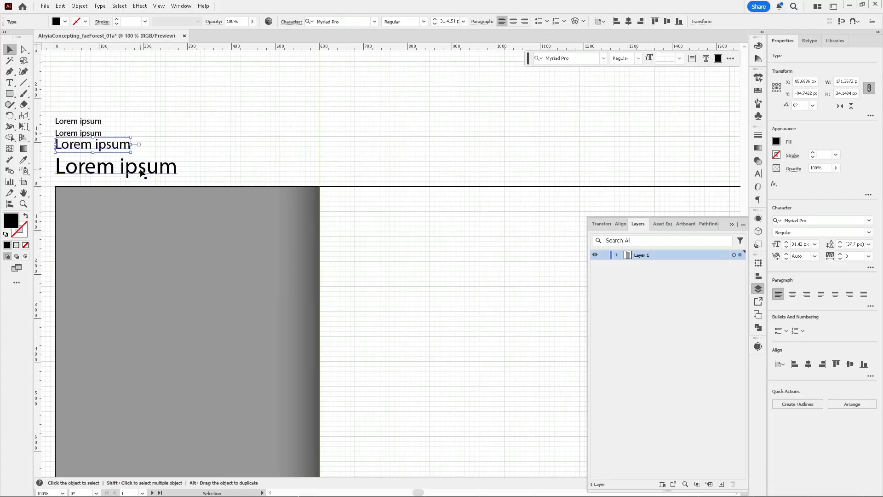
left_click(154, 174)
scroll(159, 127, "down", 2)
scroll(158, 128, "up", 2)
scroll(116, 137, "down", 1)
scroll(74, 121, "up", 3)
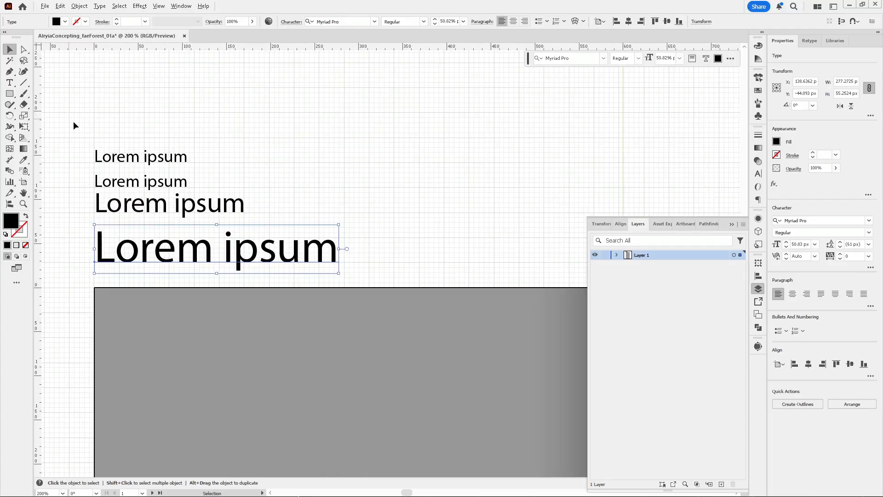
scroll(102, 139, "down", 1)
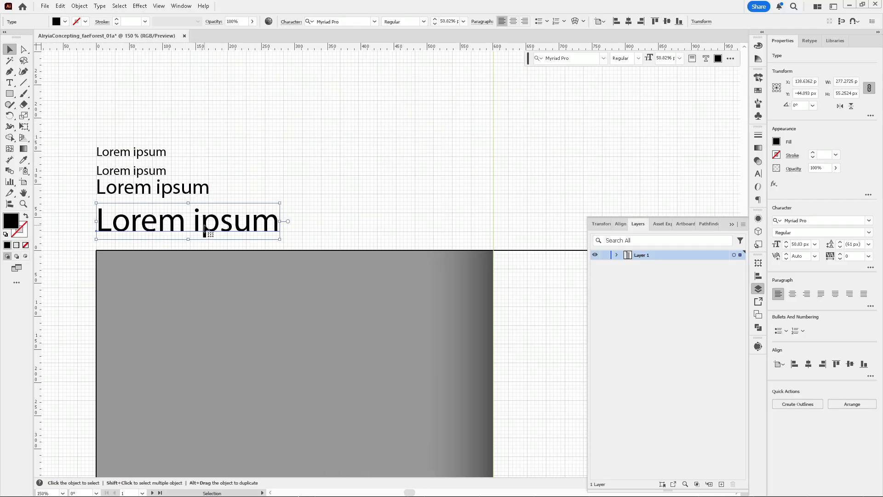
Duplicate the largest line above the stack and set its font size to 82.24 px
left_click_drag(204, 229, 220, 224)
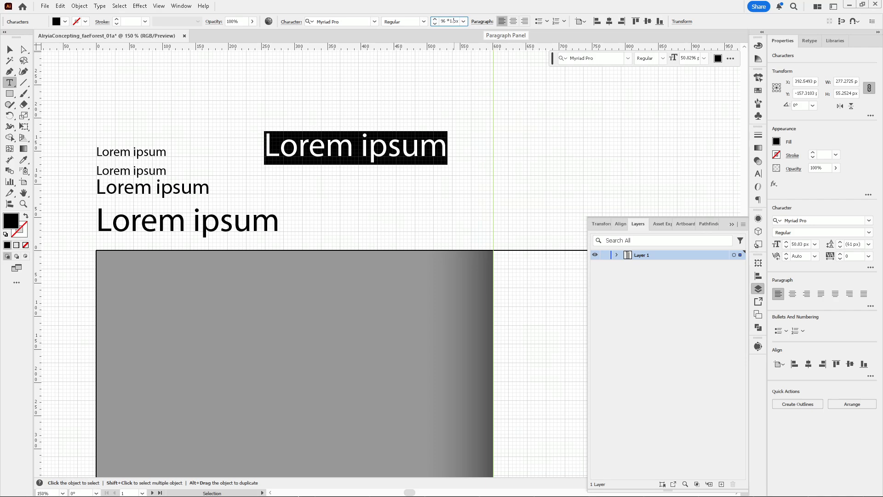
key("Return")
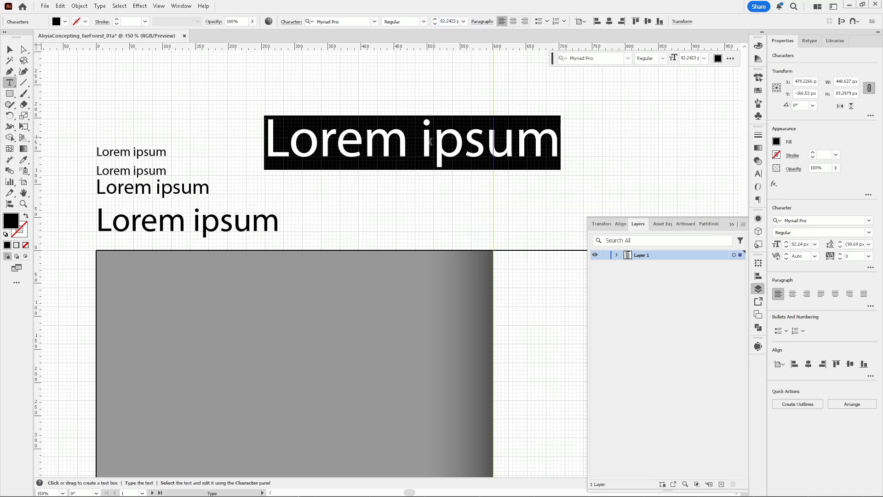
scroll(210, 197, "down", 5)
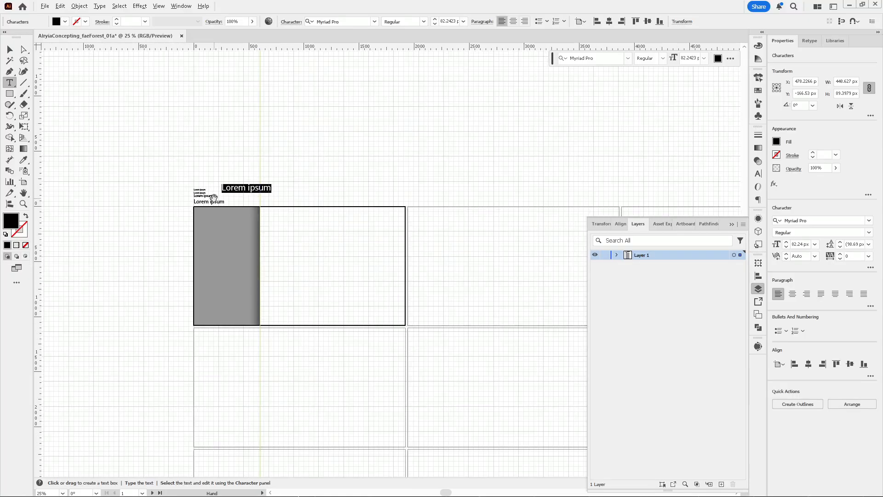
scroll(213, 198, "up", 3)
scroll(226, 180, "up", 1)
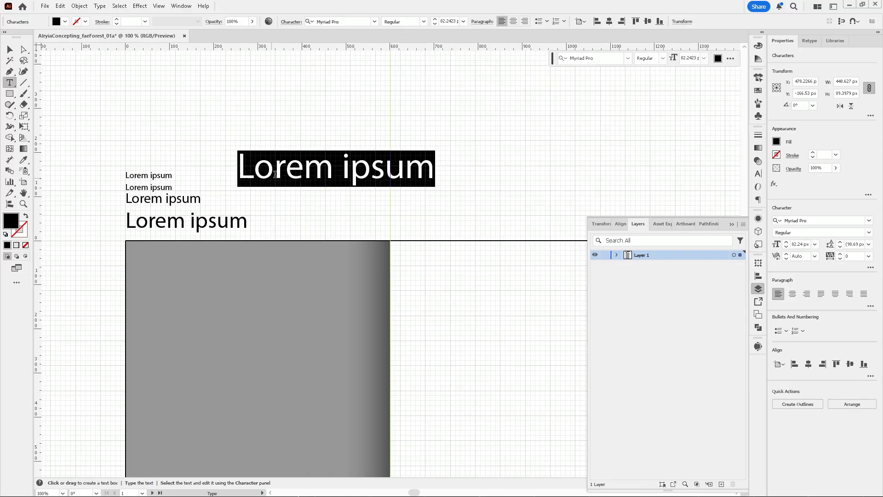
key("Escape")
left_click(297, 179)
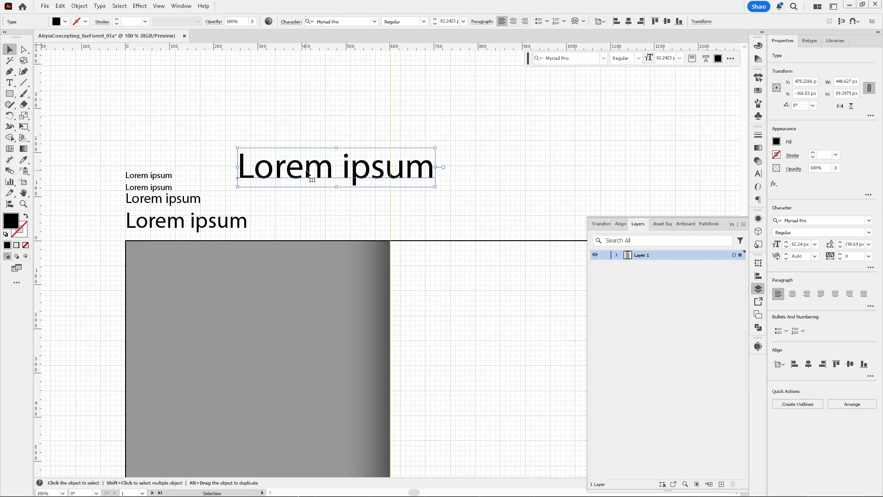
Move the 82.24 px Lorem ipsum line to the top of the stacked lines, aligned with the others
left_click_drag(304, 172, 189, 158)
left_click(201, 225)
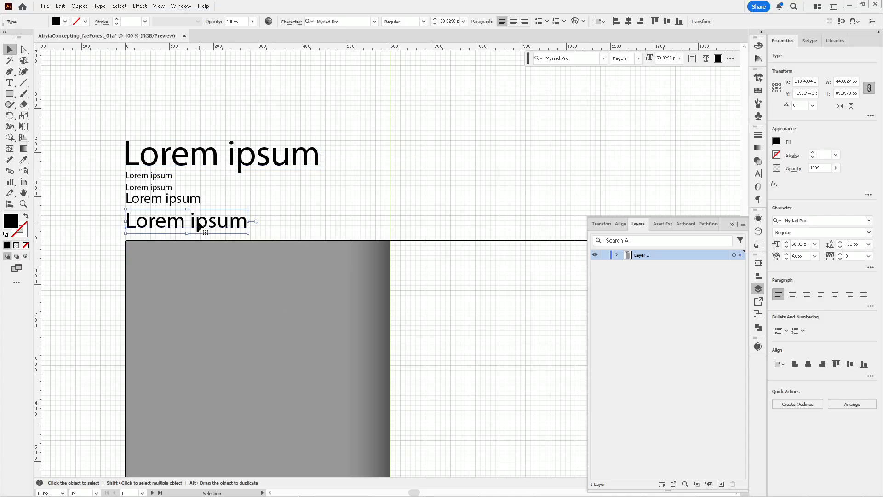
double_click(223, 233)
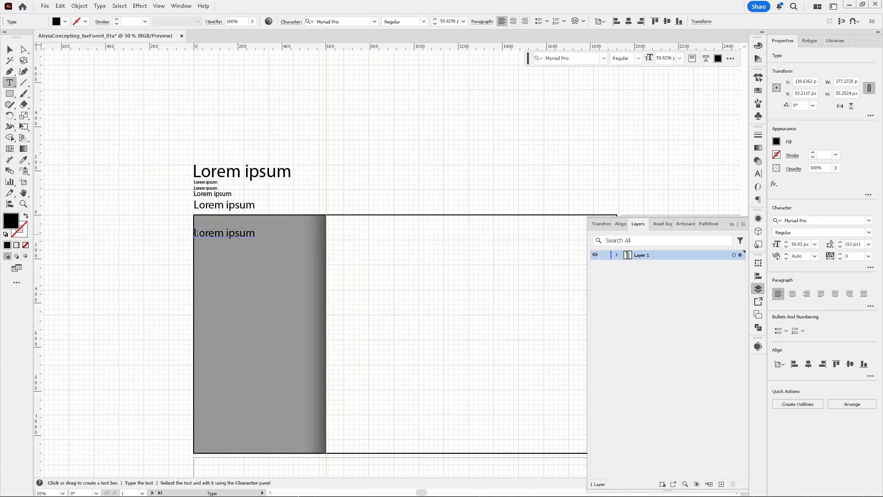
triple_click(224, 233)
Create a new layer in the Layers panel
left_click(759, 315)
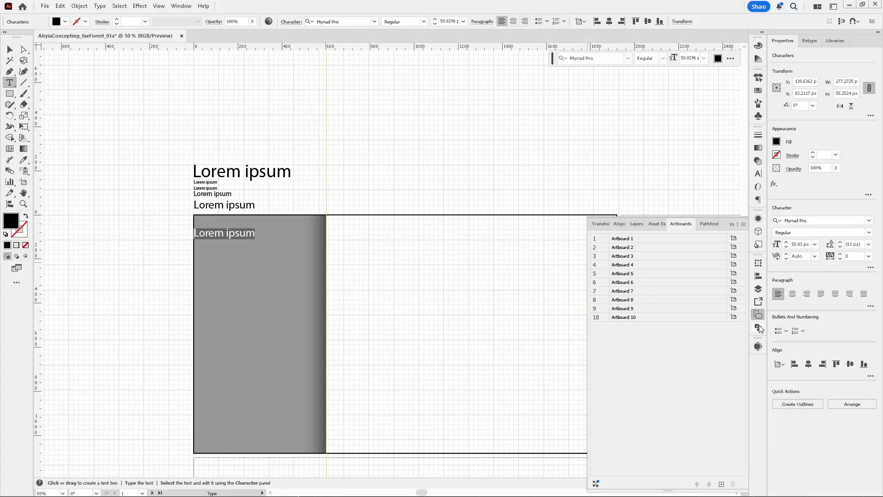
left_click(759, 328)
left_click(759, 288)
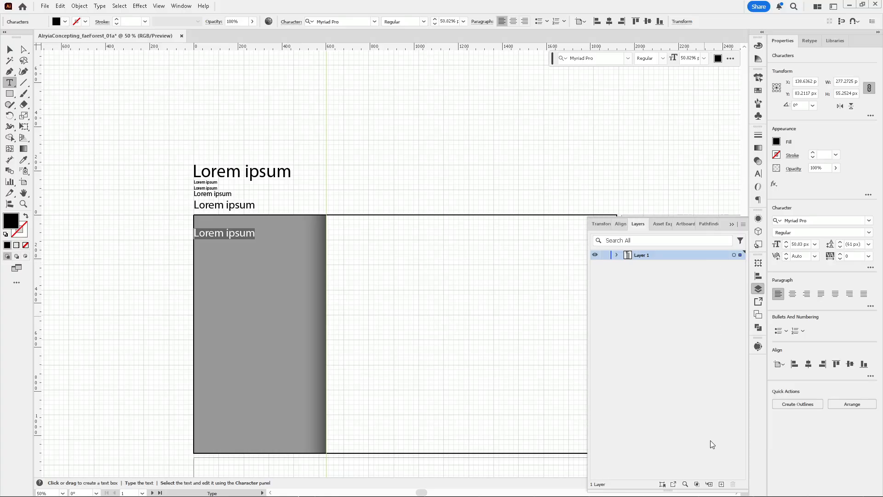
left_click(722, 484)
Rename Layer 1 to conceptBoard_[tbd]_01a
double_click(676, 266)
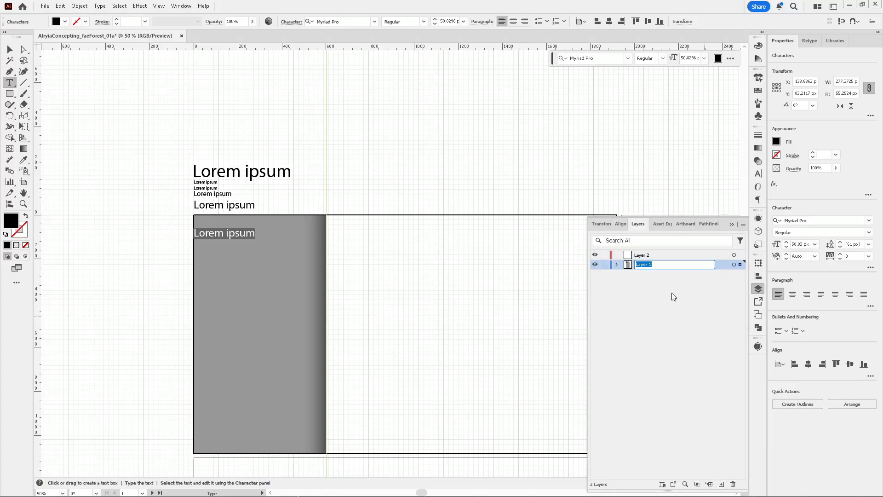
type("conceptBoard_[tbd]_01a")
key("Return")
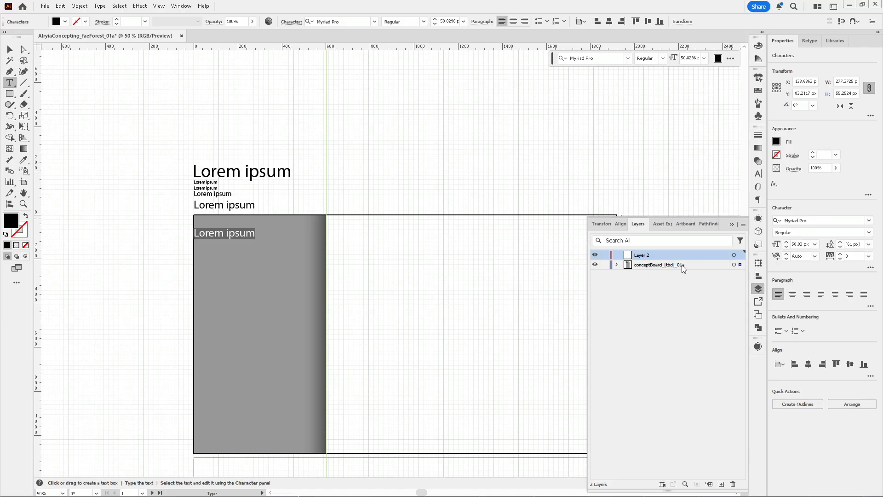
Rename Layer 2 to Format
double_click(641, 254)
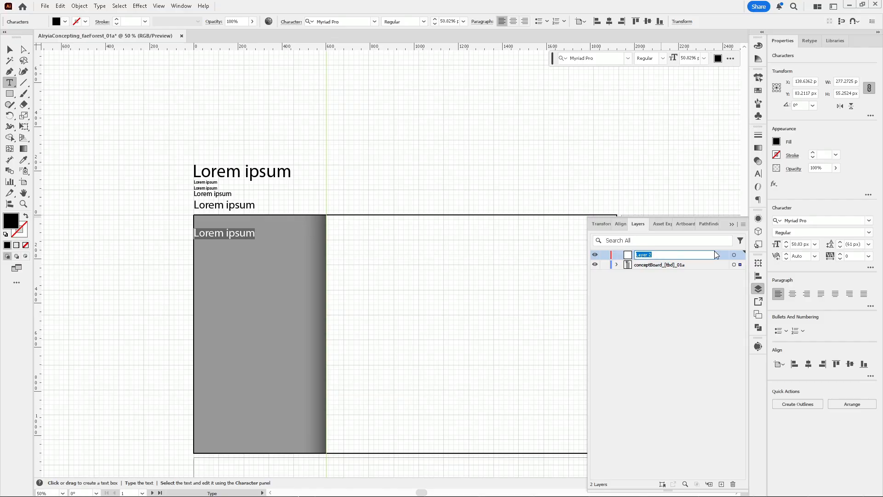
type("Format")
key("Return")
type("v")
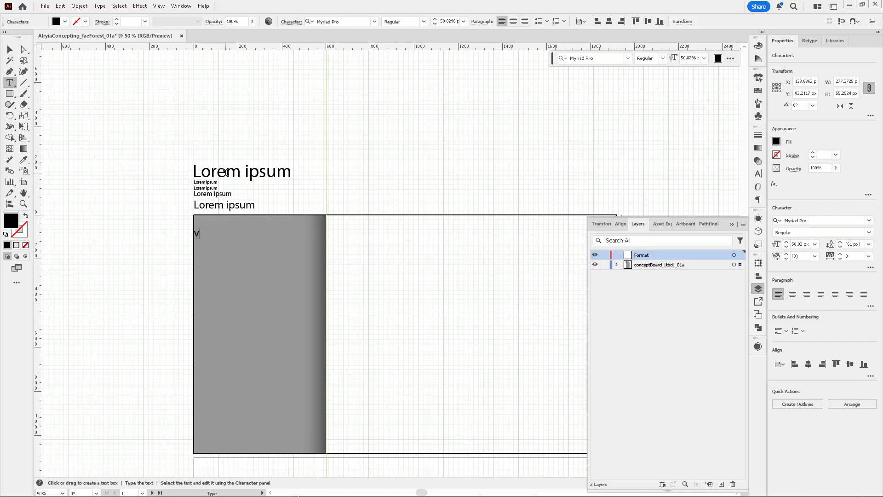
key("ctrl+z")
key("Escape")
Select the stacked Lorem ipsum lines so they sit on the Format layer
left_click(221, 205, "shift")
left_click(216, 195, "shift")
left_click_drag(157, 148, 255, 189)
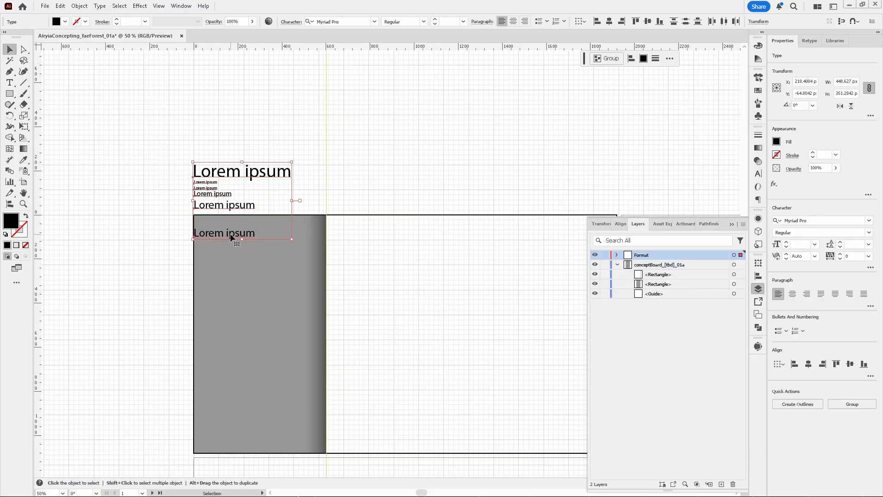
Move the Lorem ipsum line inside the gray rectangle onto the conceptBoard_[tbd]_01a layer
left_click(205, 244)
left_click(239, 235)
left_click(617, 255)
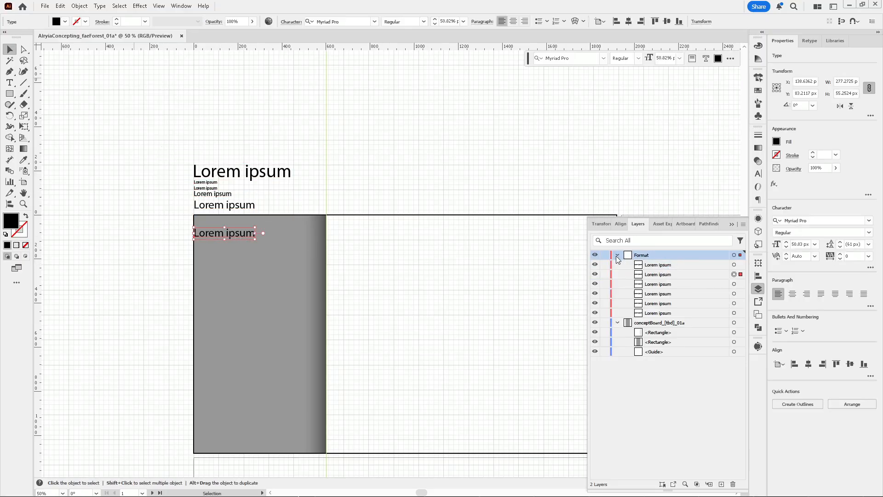
left_click(618, 255)
left_click_drag(740, 254, 740, 264)
left_click(617, 255)
Change the font of the sidebar Lorem ipsum line to Playfair Display
left_click(339, 220)
double_click(239, 233)
key("ctrl+a")
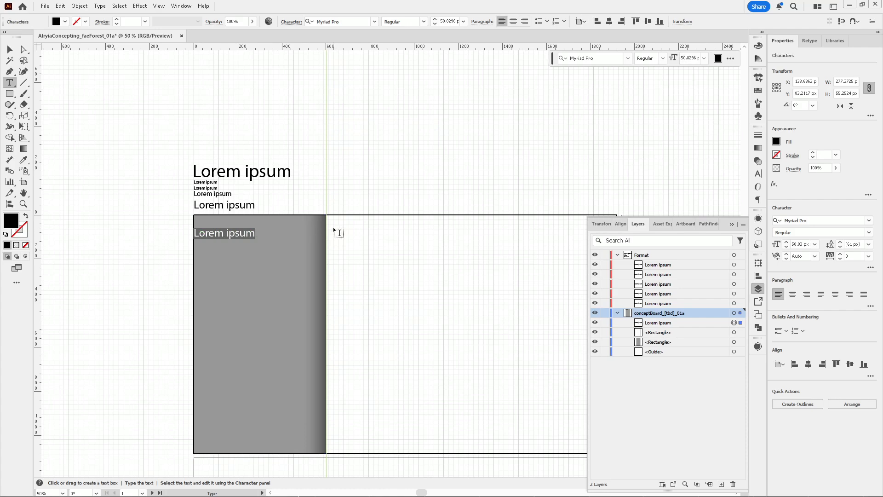
scroll(373, 95, "up", 3)
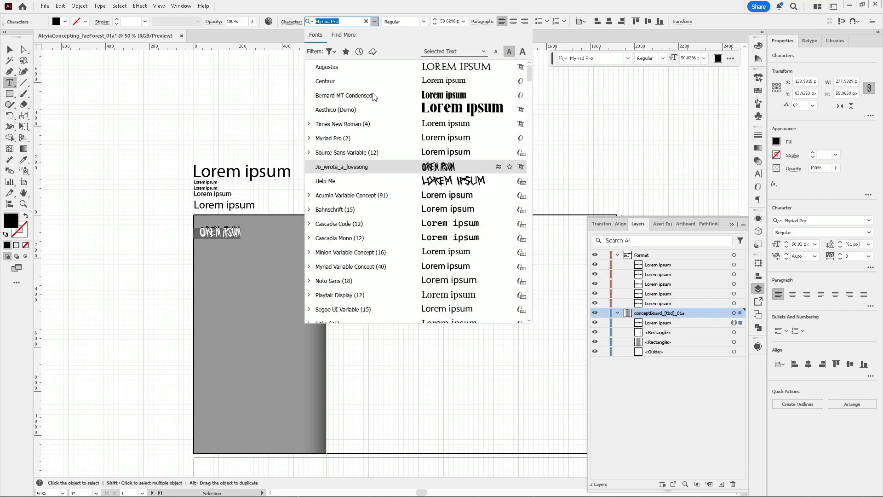
left_click(250, 77)
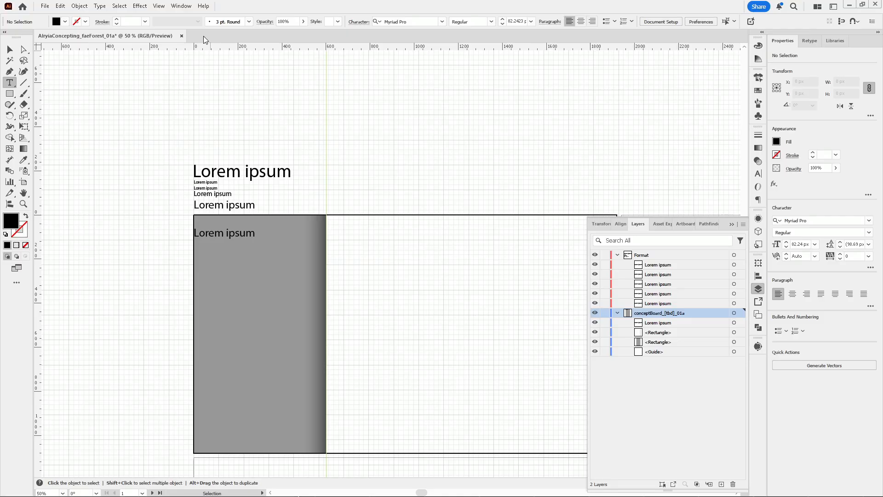
key("ctrl+z")
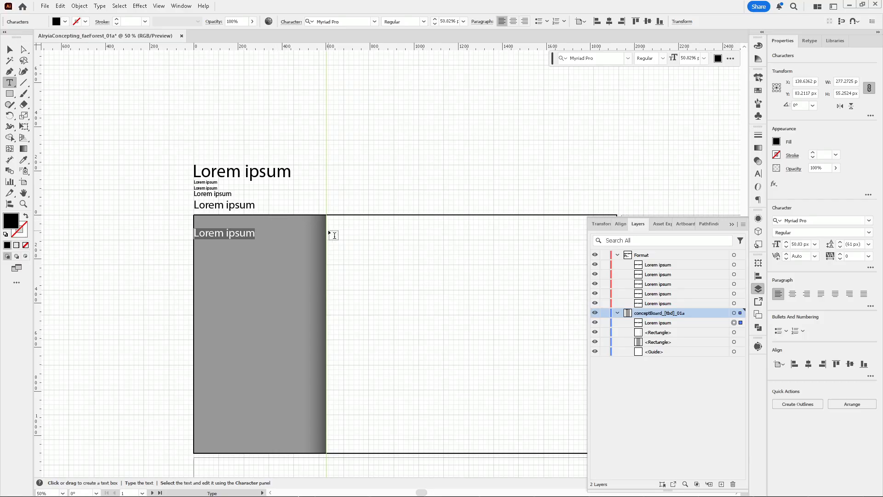
left_click(352, 22)
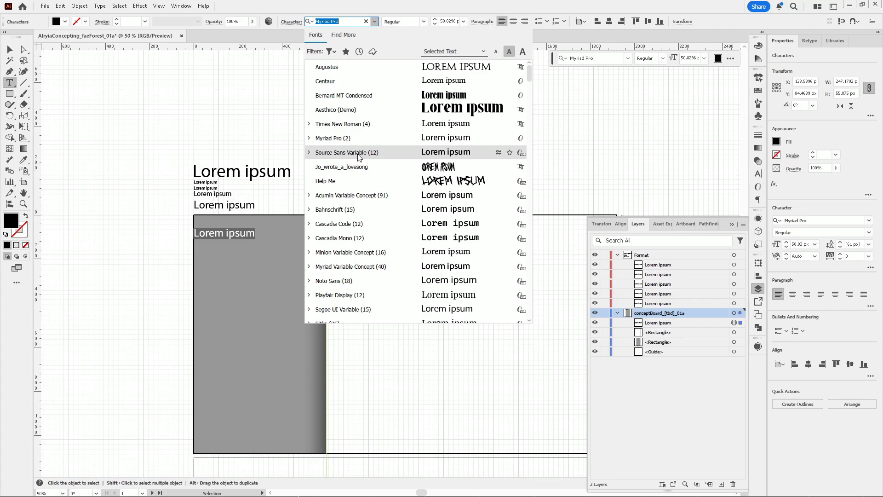
left_click(340, 295)
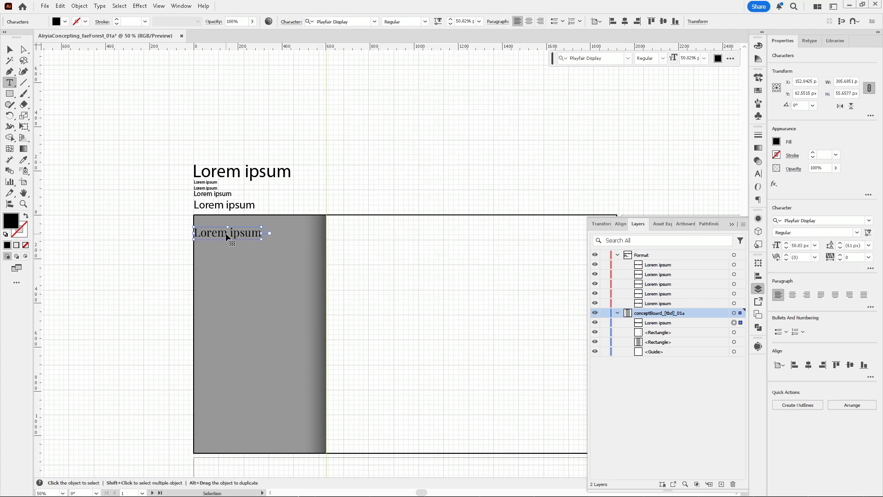
Shift the sidebar Lorem ipsum line slightly right within the gray rectangle
left_click_drag(226, 237, 237, 238)
scroll(237, 237, "up", 1)
scroll(212, 227, "down", 1)
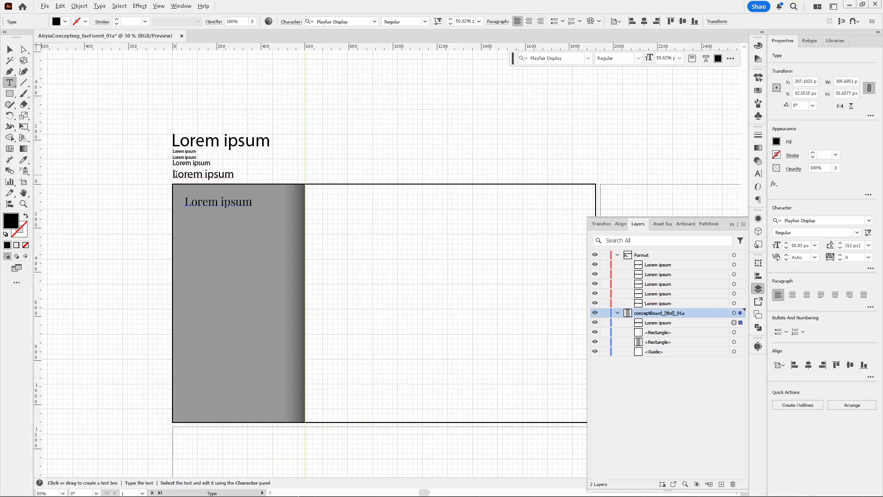
scroll(204, 195, "up", 1)
left_click_drag(106, 46, 307, 203)
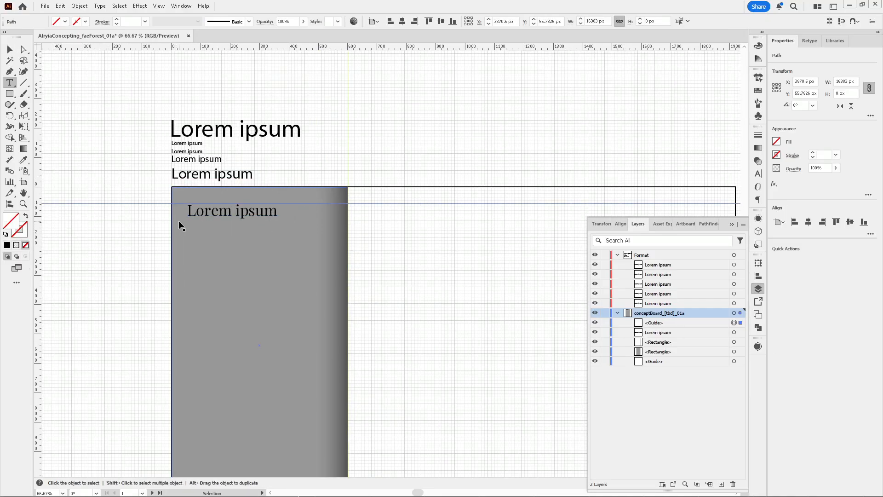
key("ctrl+z")
left_click_drag(59, 45, 146, 204)
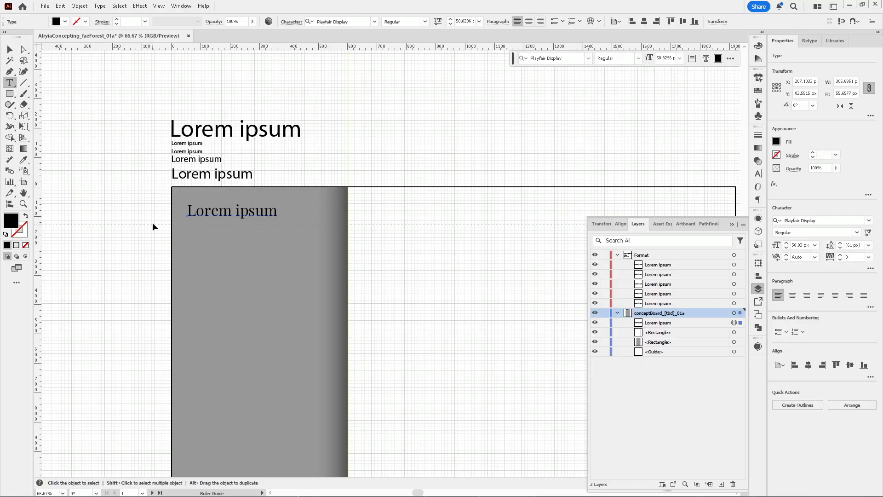
key("ctrl+z")
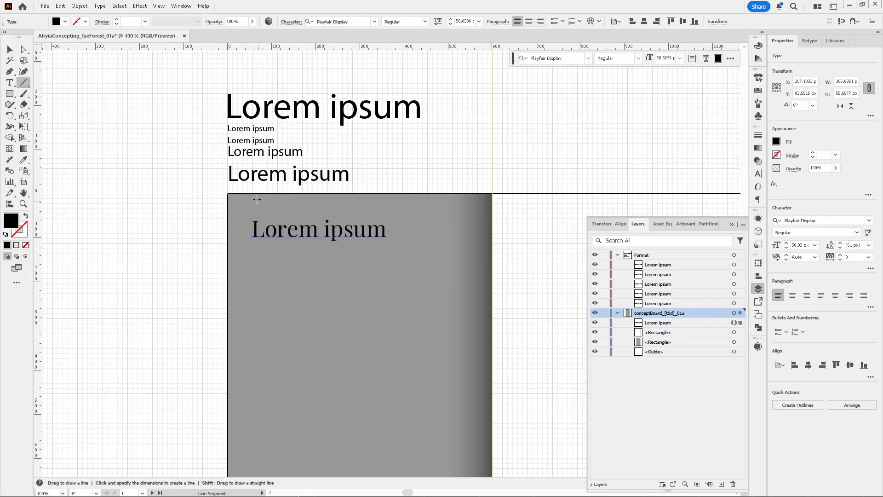
left_click(228, 194)
type("50")
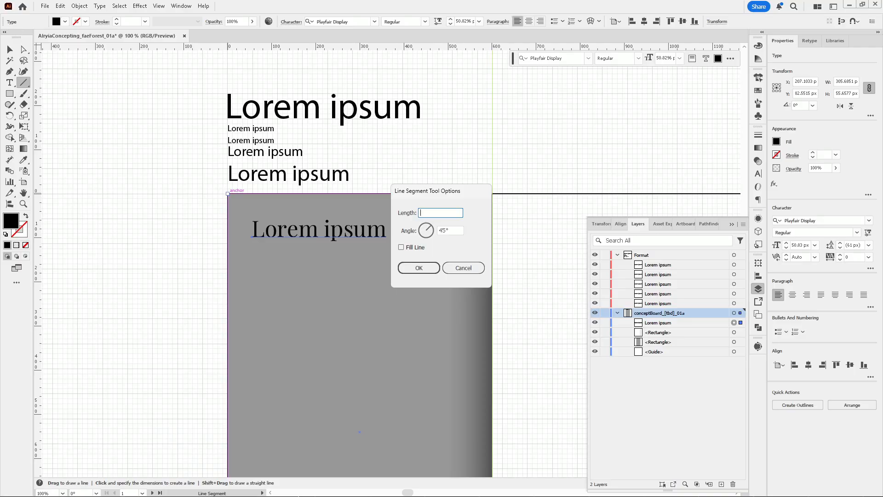
left_click(474, 268)
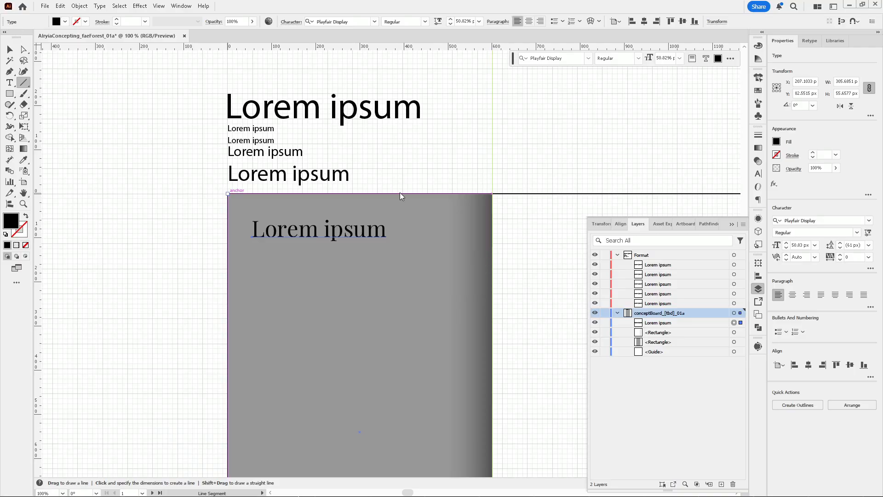
Draw a 0° line of length 12*1.618*1.618 px from the rectangle's top-left corner
left_click(228, 194)
type("12*1.618")
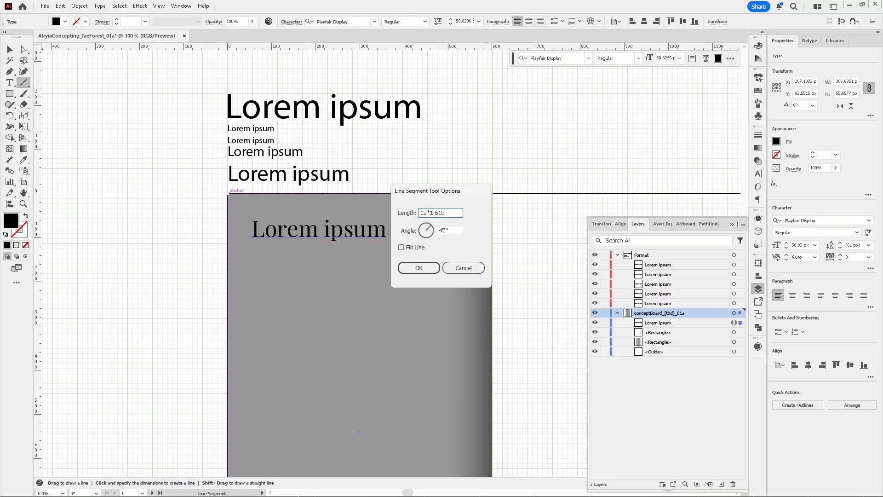
left_click(450, 214)
type("*1.618")
key("Tab")
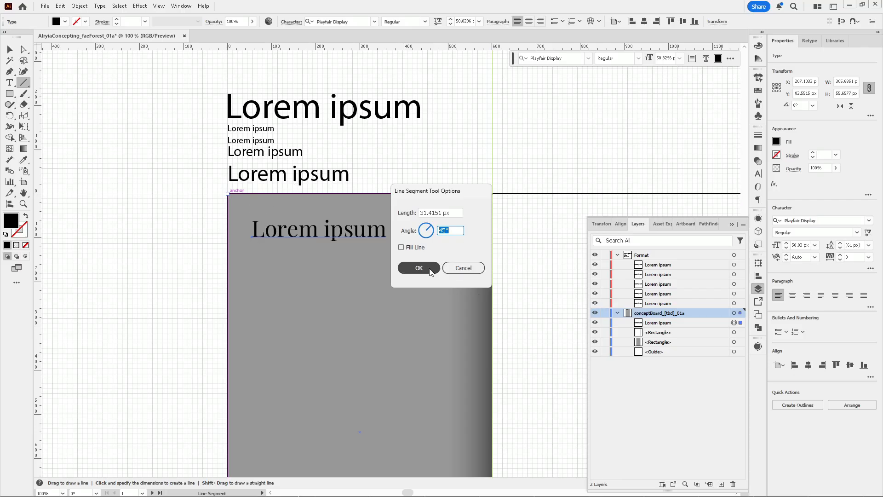
type("0")
left_click(421, 268)
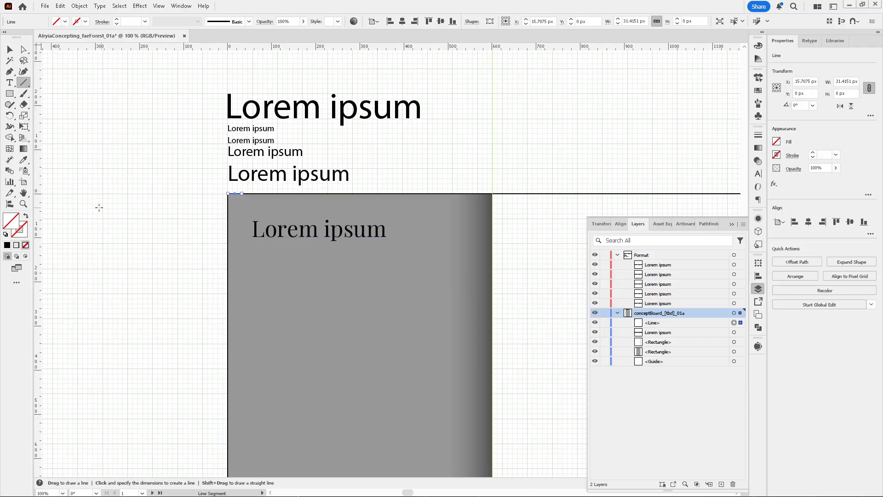
Set the new line's stroke color to black
double_click(7, 245)
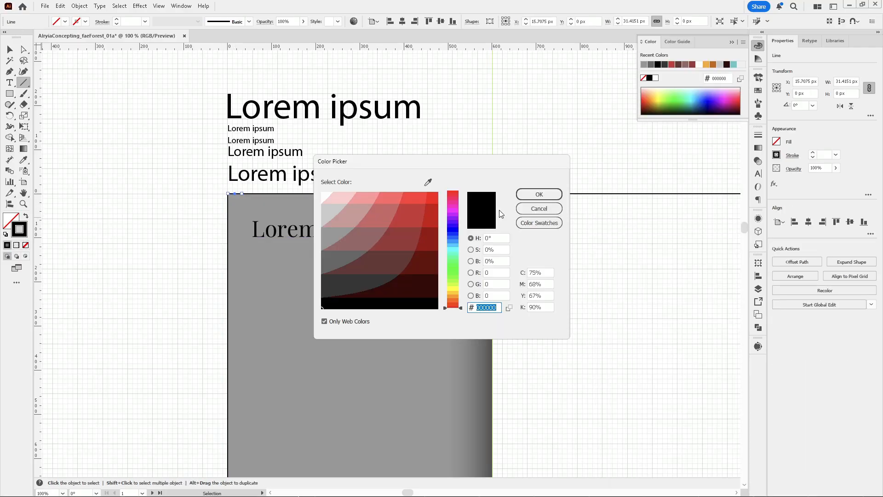
scroll(237, 230, "up", 3)
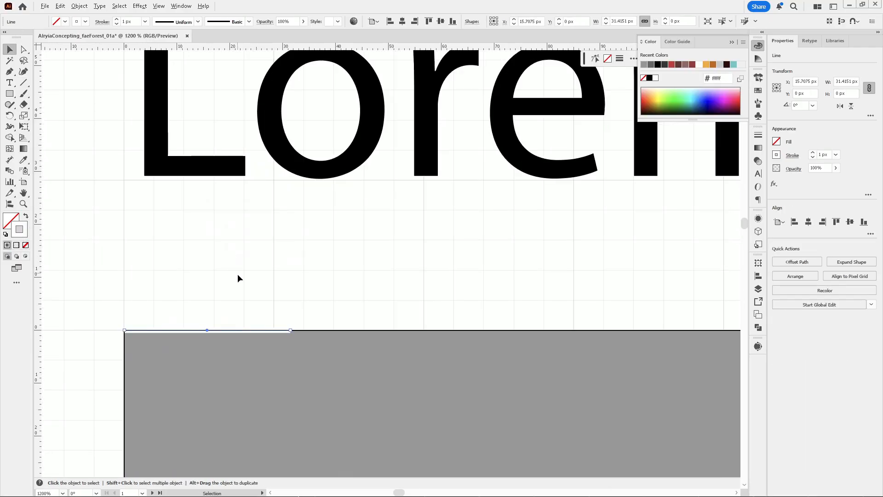
scroll(237, 283, "down", 1)
left_click_drag(238, 316, 192, 293)
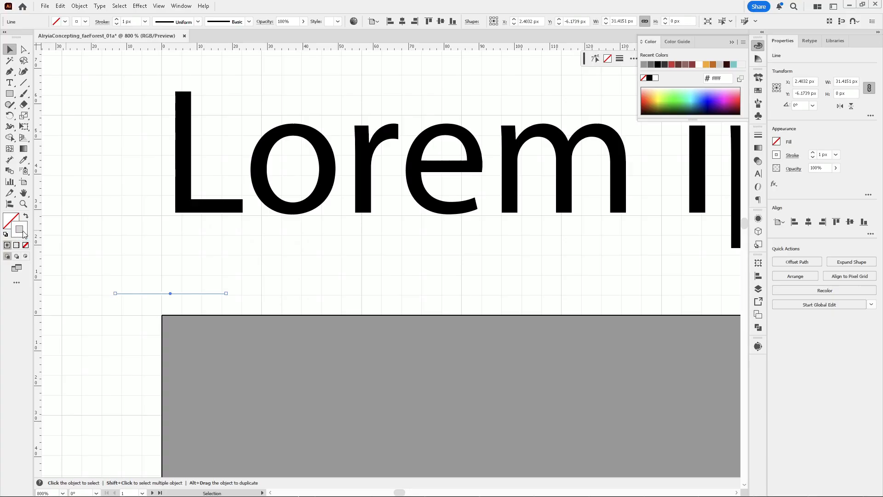
double_click(8, 247)
left_click(345, 299)
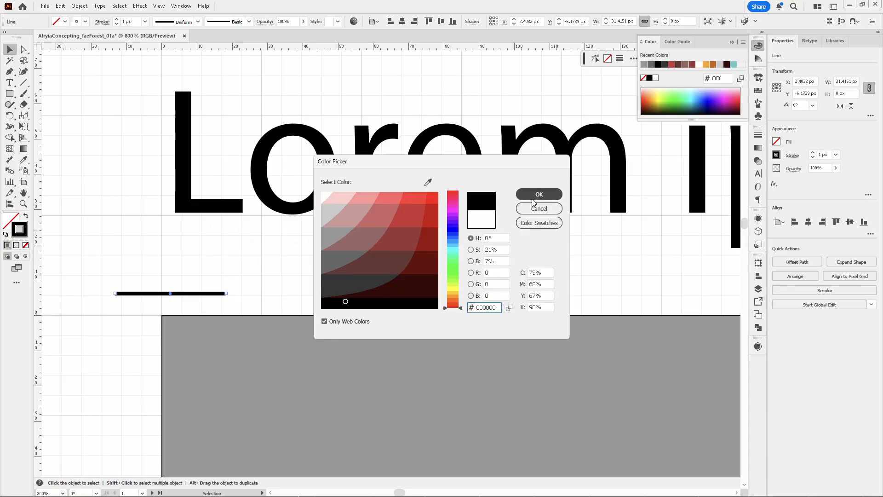
left_click(534, 197)
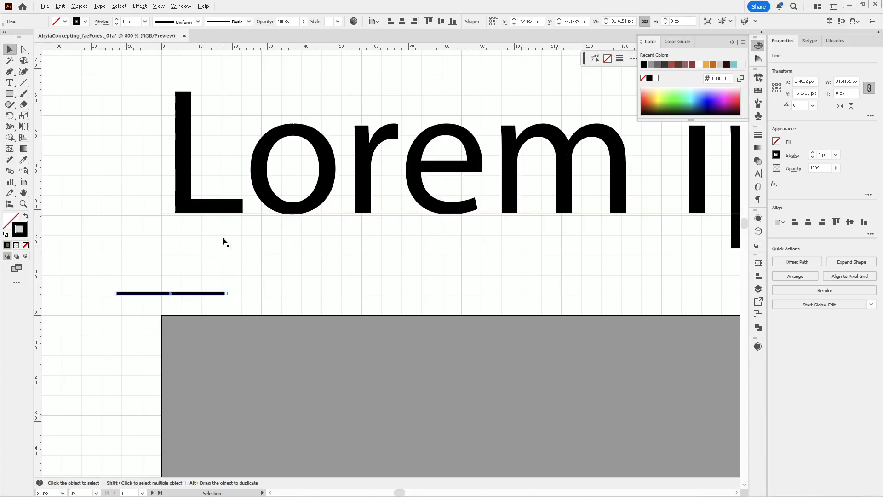
Move the line inside the rectangle's top-left area and set its stroke weight to 6 px
scroll(236, 222, "down", 3)
left_click_drag(224, 249, 261, 282)
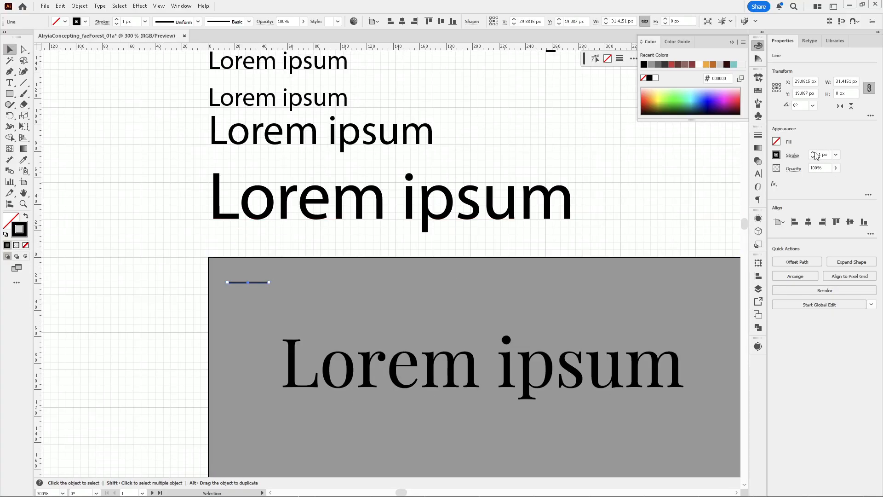
left_click(829, 154)
type("6")
key("Return")
Rotate the line to vertical and place it against the rectangle's top edge above the sidebar text
left_click(427, 236)
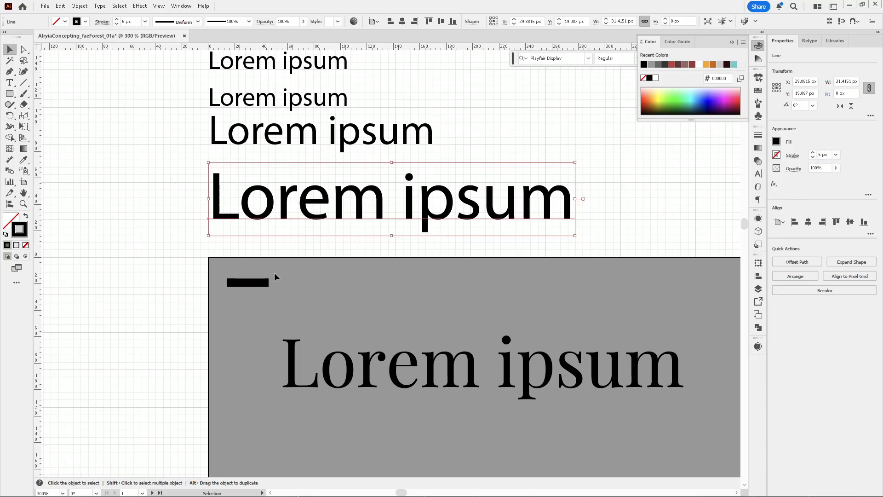
left_click_drag(260, 288, 249, 327)
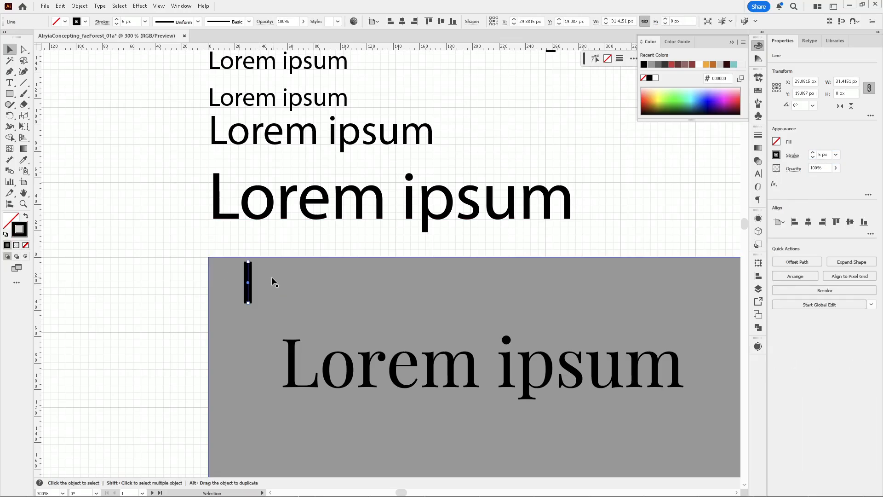
left_click_drag(246, 263, 261, 259)
scroll(261, 258, "up", 4)
left_click(258, 189)
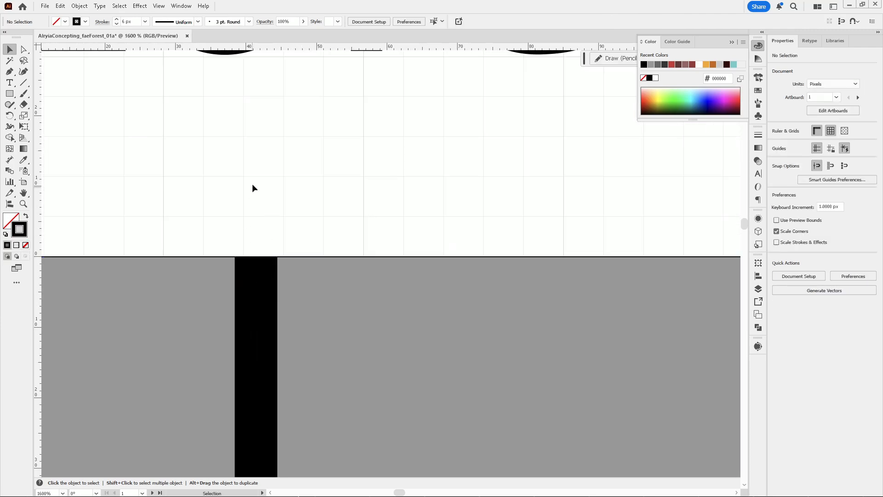
scroll(252, 187, "down", 4)
left_click_drag(280, 298, 248, 286)
Drag a horizontal guide to the vertical line's lower end
scroll(249, 246, "up", 5)
scroll(235, 250, "down", 5)
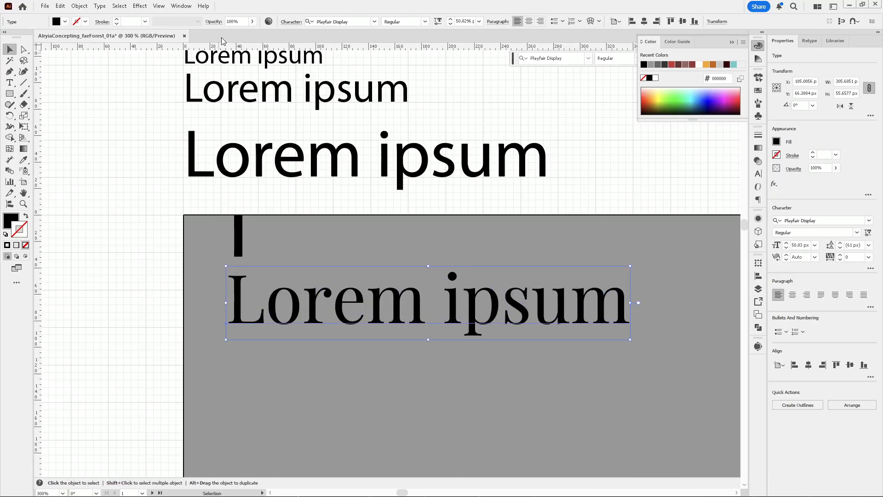
left_click_drag(233, 49, 268, 255)
Move the sidebar Lorem ipsum line up so its text top aligns with the guide
scroll(269, 255, "up", 4)
left_click_drag(203, 385, 219, 278)
scroll(231, 267, "up", 4)
scroll(248, 178, "down", 9)
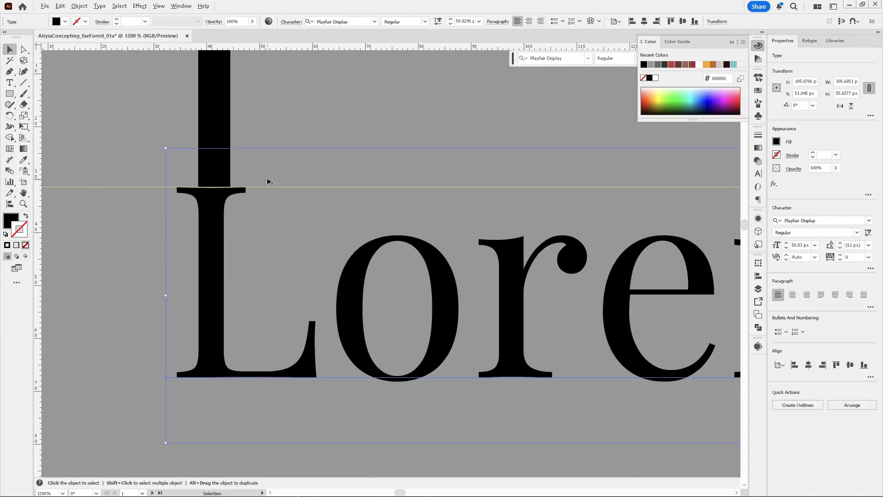
scroll(263, 221, "up", 2)
left_click(265, 195)
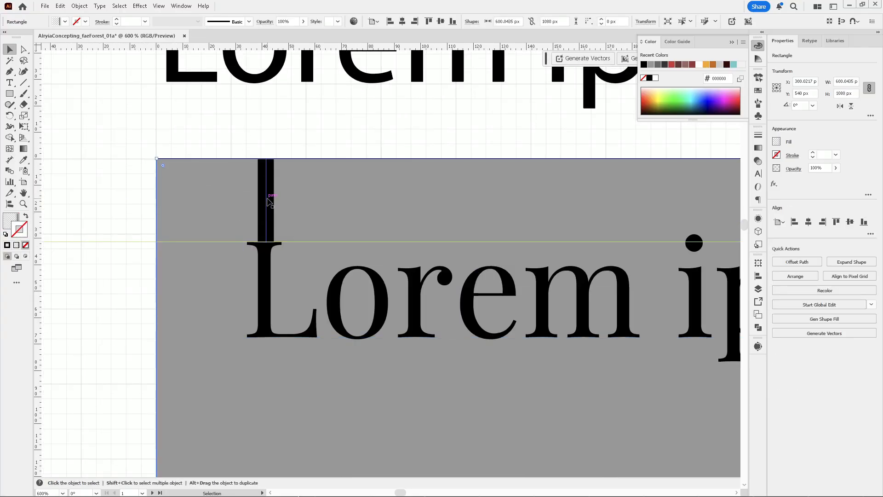
Duplicate the vertical line to the left of the sidebar rectangle and rotate the copy horizontal
left_click_drag(266, 203, 117, 260)
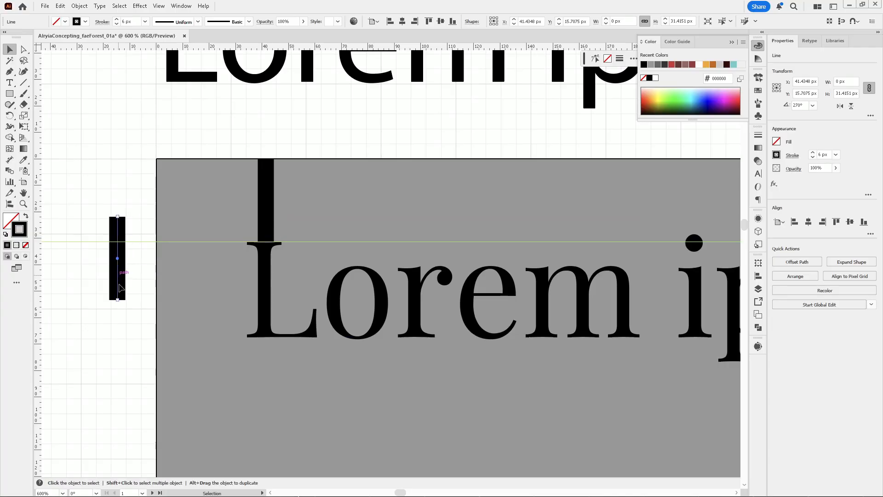
left_click_drag(123, 217, 212, 276)
left_click_drag(267, 269, 256, 297)
Zoom in and nudge the sidebar text so its baseline lines up precisely with the reference lines
scroll(246, 344, "up", 7)
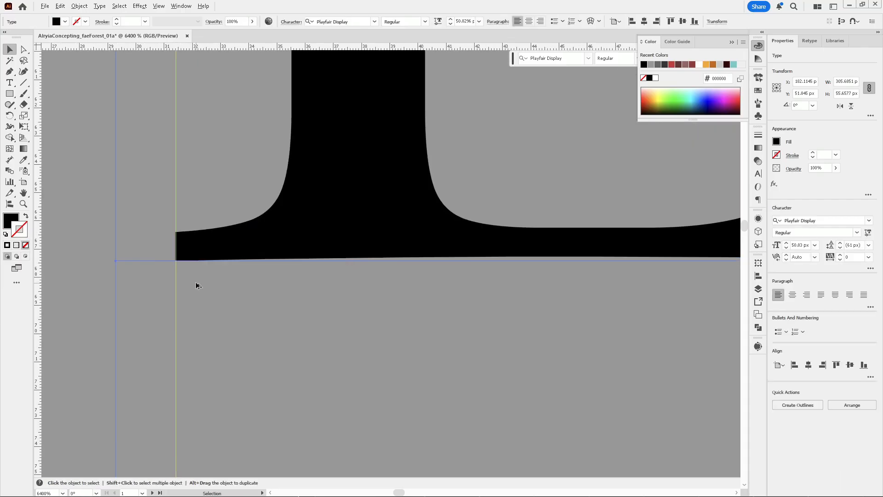
left_click_drag(245, 241, 249, 240)
scroll(207, 255, "up", 4)
left_click_drag(140, 224, 134, 227)
scroll(104, 263, "down", 13)
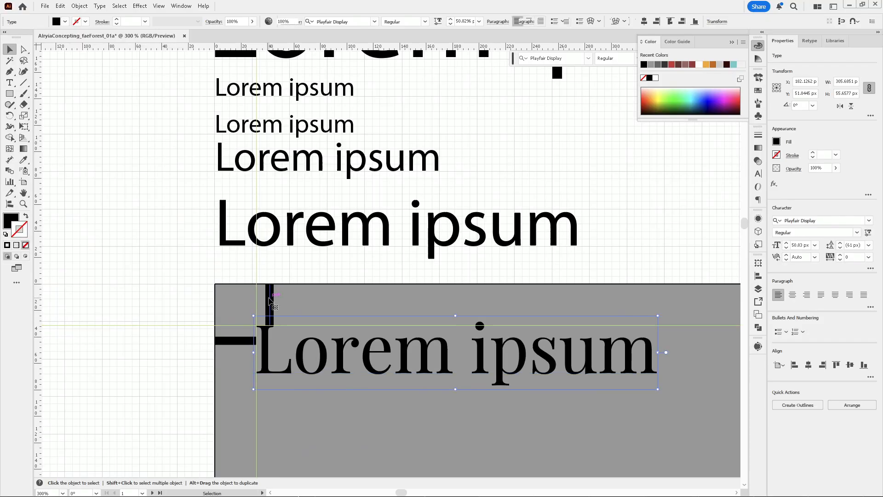
Select the vertical and horizontal lines and move them out to the left of the sidebar rectangle
left_click(269, 299)
left_click(231, 340, "shift")
left_click_drag(231, 341, 88, 332)
scroll(109, 218, "down", 2)
left_click(426, 198)
scroll(340, 164, "down", 2)
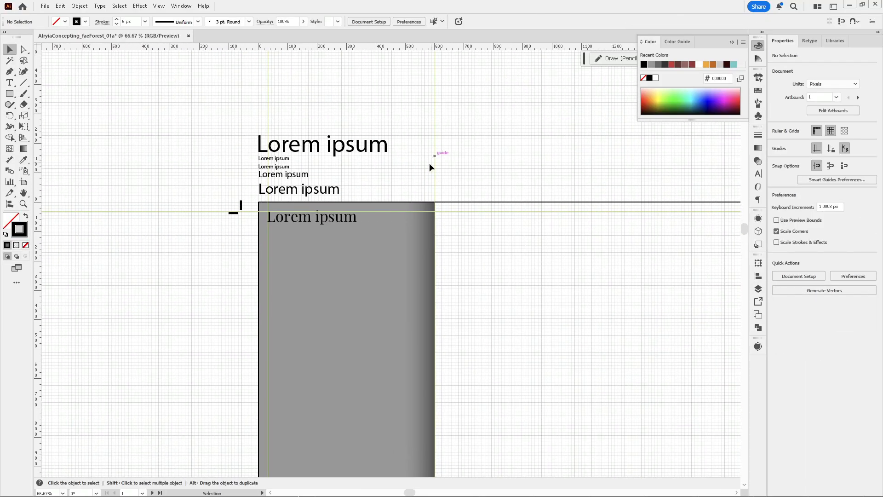
Replace the sidebar Lorem ipsum text with "Fairy Forest:"
left_click(327, 220)
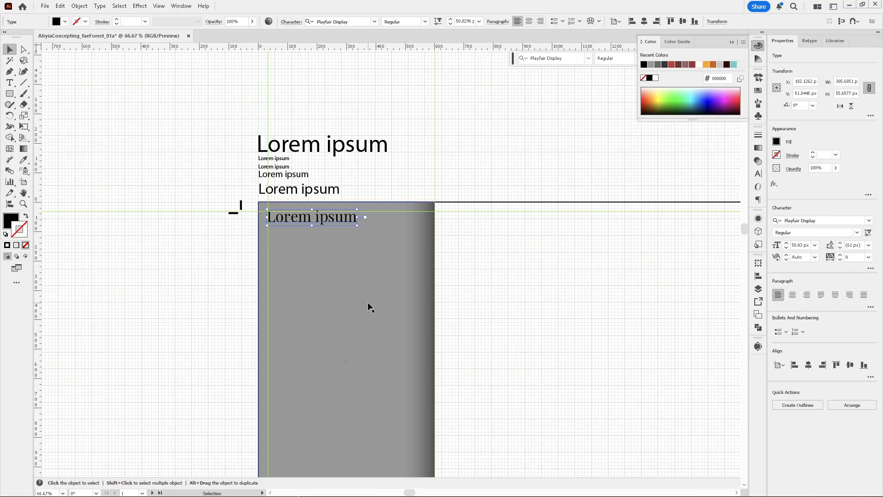
double_click(274, 222)
key("ctrl+a")
key("BackSpace")
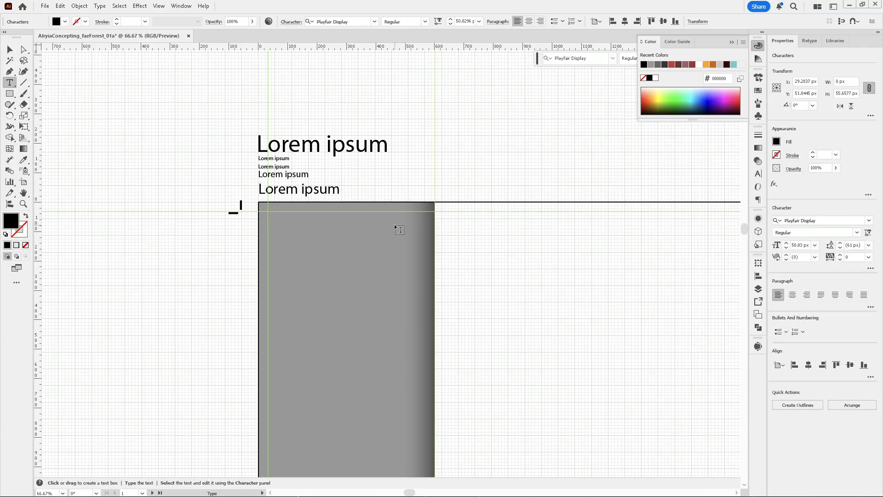
type("Fairy Forest:")
left_click_drag(287, 227, 215, 220)
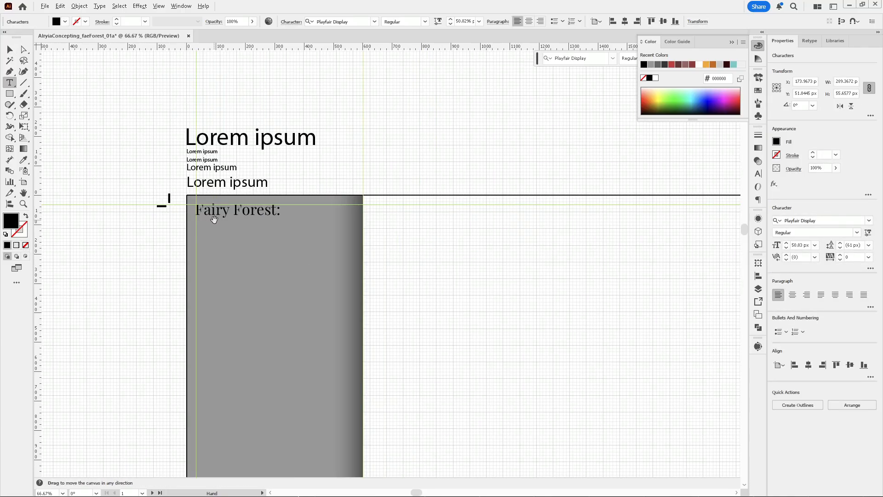
scroll(239, 164, "down", 2)
scroll(239, 177, "up", 2)
scroll(222, 191, "up", 1)
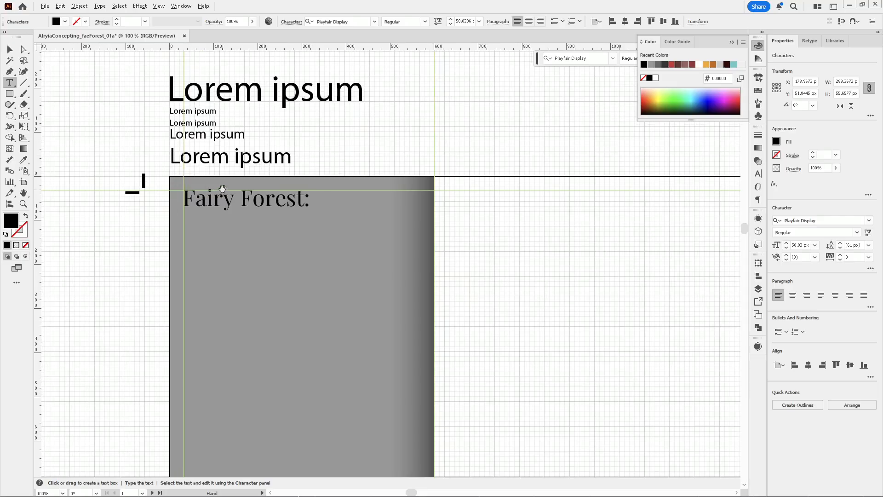
Duplicate the short vertical line beside it and multiply the copy's height by 1.6
key("v")
left_click(143, 180)
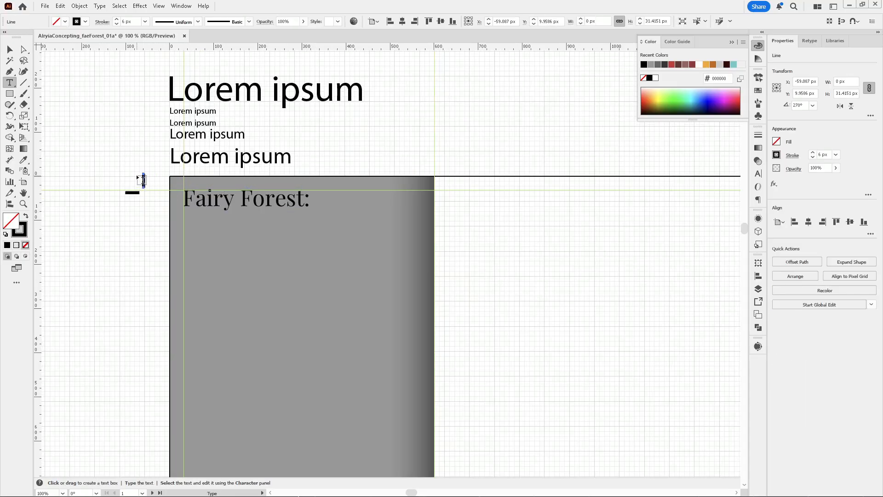
scroll(125, 171, "up", 4)
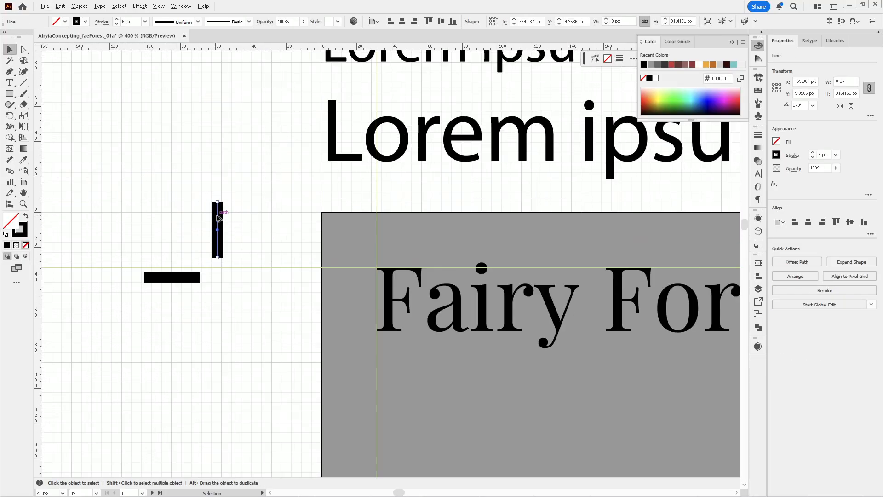
left_click_drag(217, 211, 257, 212)
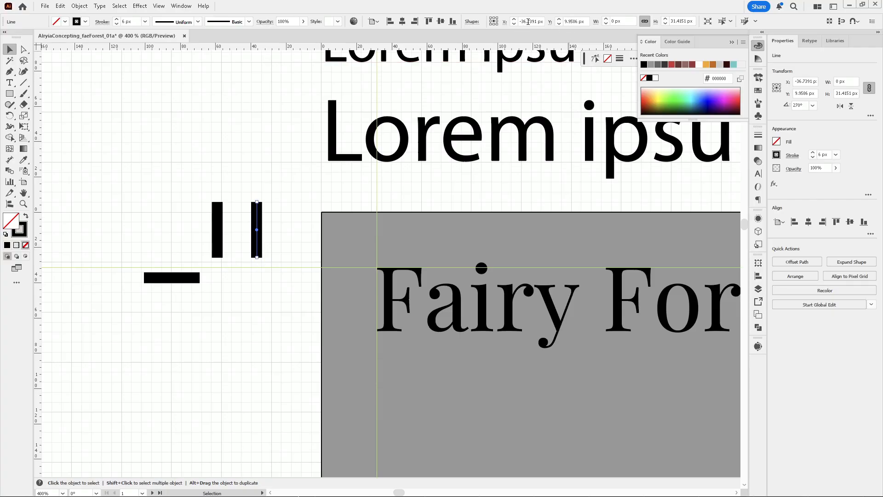
left_click(689, 21)
type("*1.618")
key("Return")
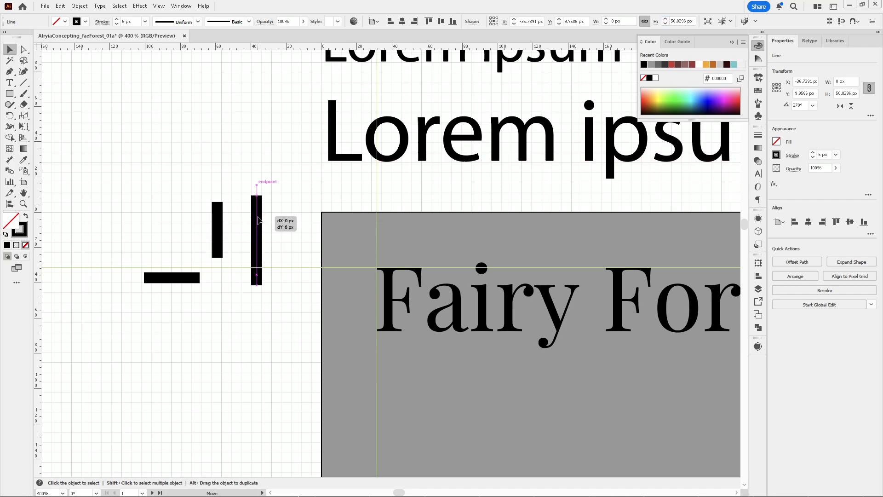
Duplicate the taller line again and multiply the new copy's height by 1.618
key("ctrl+minus")
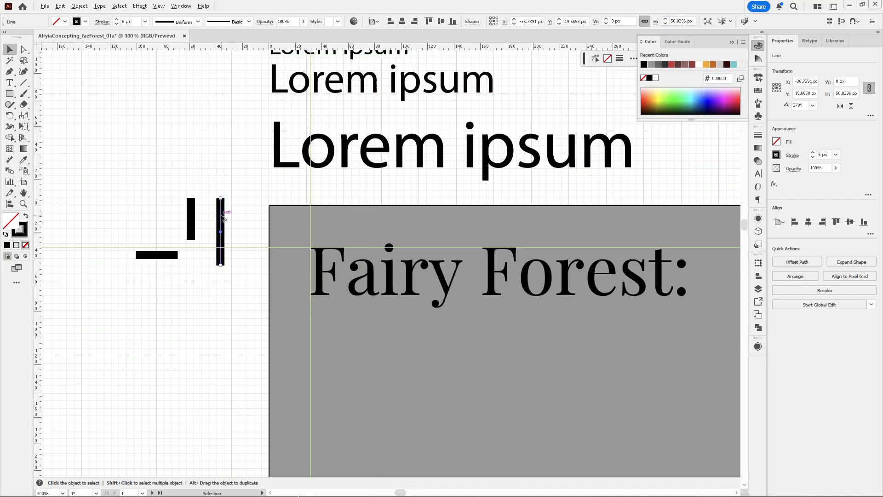
left_click_drag(222, 218, 247, 218)
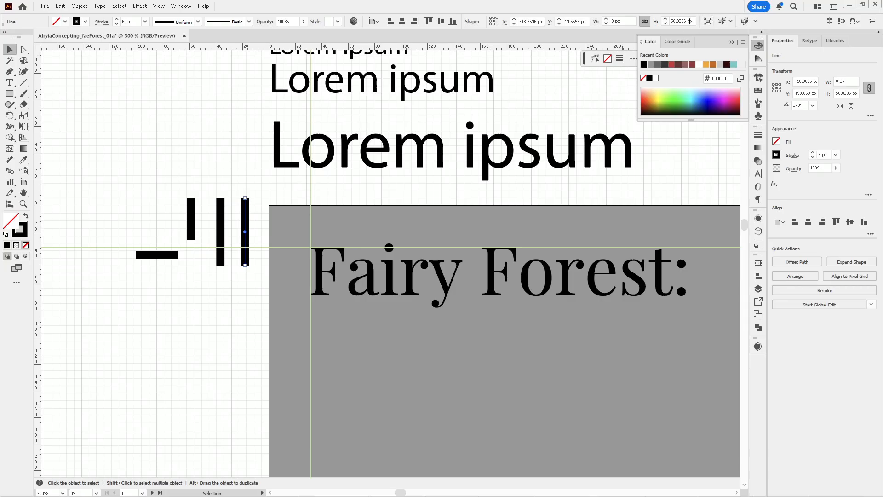
left_click(687, 21)
type("*1.618")
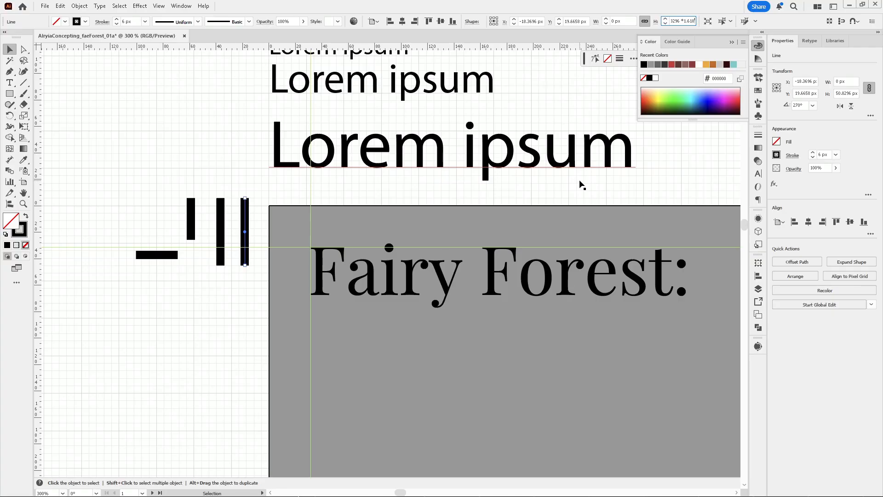
key("Return")
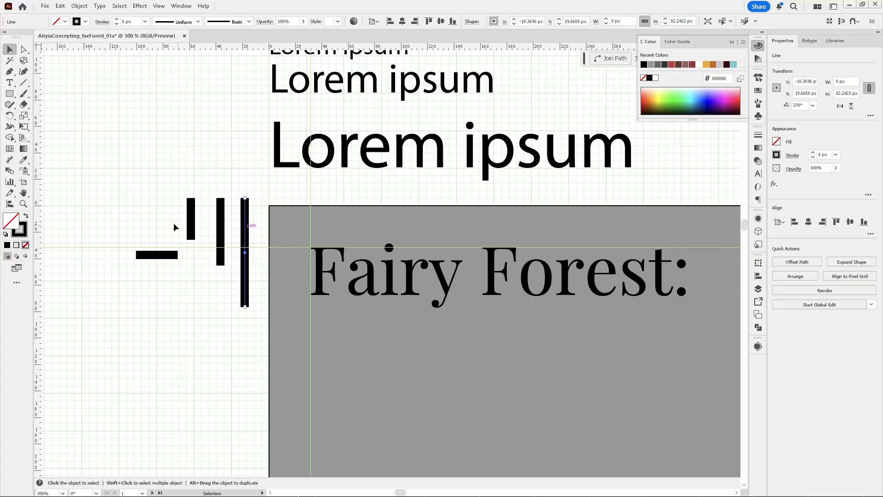
Move the tallest line into the sidebar beneath the title, aligned to the vertical guide
scroll(115, 207, "down", 1)
left_click_drag(195, 222, 248, 288)
scroll(138, 214, "down", 2)
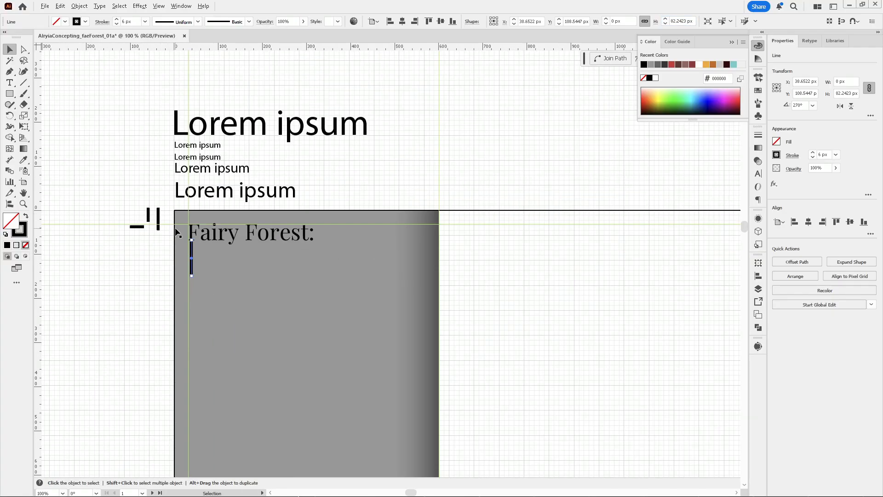
scroll(243, 260, "up", 1)
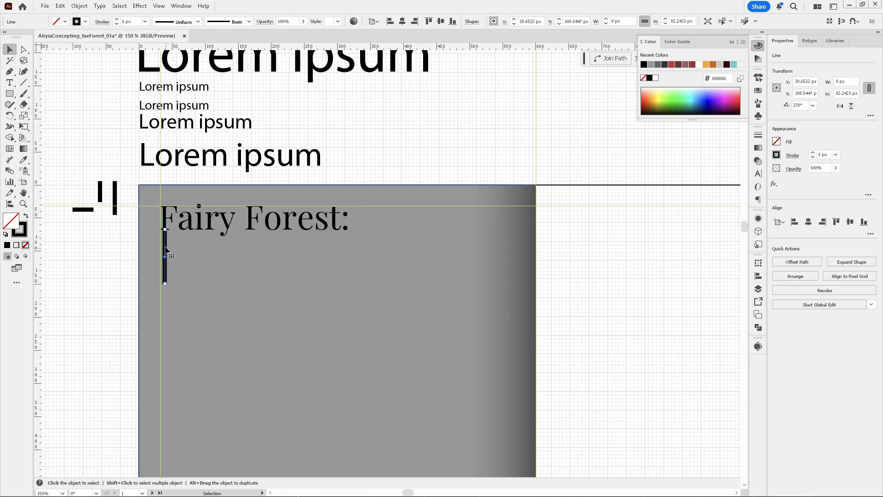
scroll(168, 255, "up", 1)
mouse_move(169, 247)
left_mouse_down()
mouse_move(149, 248)
mouse_move(159, 248)
left_mouse_up()
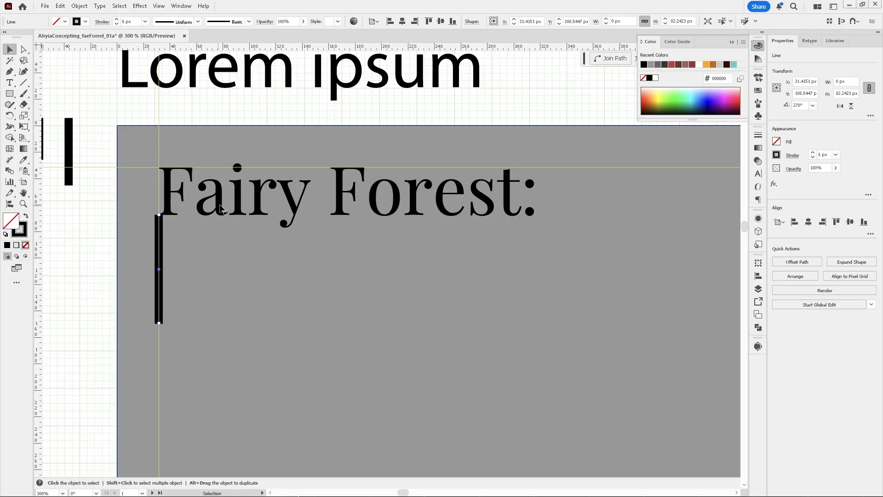
Duplicate the "Fairy Forest:" title straight down below the tall line
left_click_drag(222, 211, 222, 365)
scroll(190, 317, "up", 5)
scroll(190, 317, "down", 5)
scroll(183, 280, "up", 1)
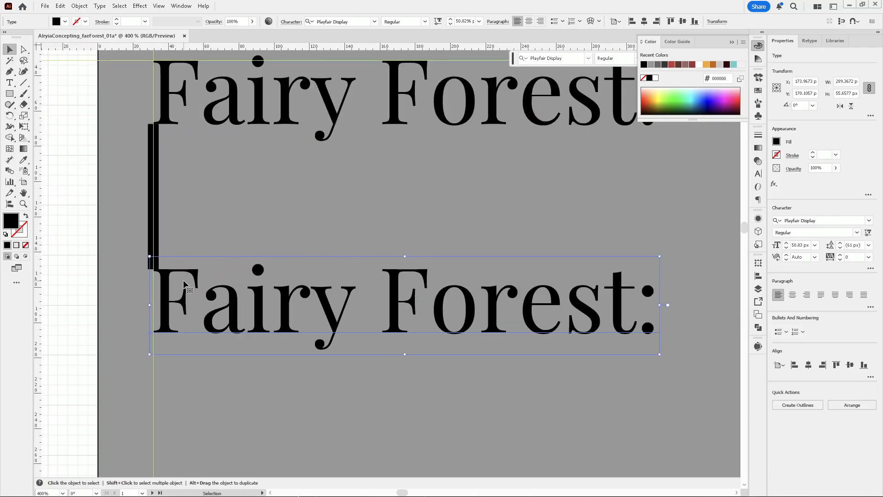
Select all five Lorem ipsum type-scale samples and change their font to Playfair Display
scroll(181, 285, "down", 4)
left_click(202, 202)
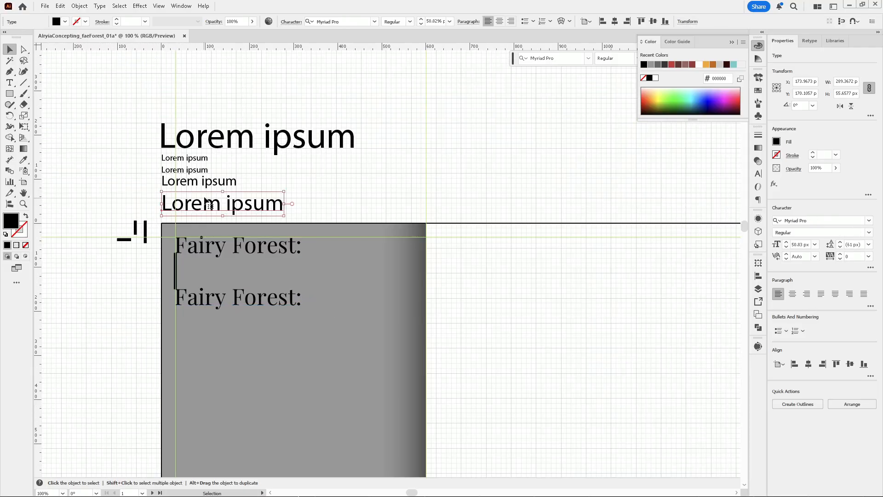
left_click(201, 179, "shift")
left_click(197, 171, "shift")
left_click(203, 145, "shift")
left_click(195, 162, "shift")
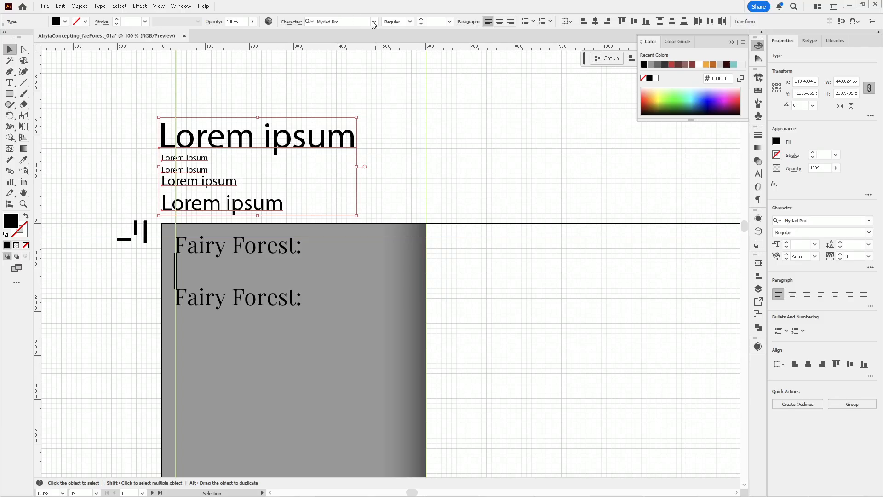
left_click(374, 22)
left_click(337, 62)
left_click(372, 151)
Apply a smaller type-scale sample's style to the duplicated title with the Eyedropper, then deselect
left_click(219, 299)
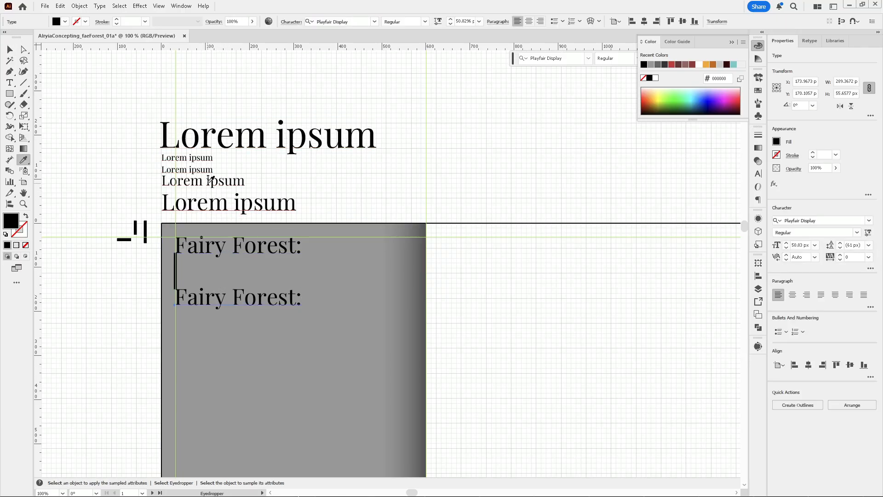
left_click(216, 216)
key("ctrl+shift+a")
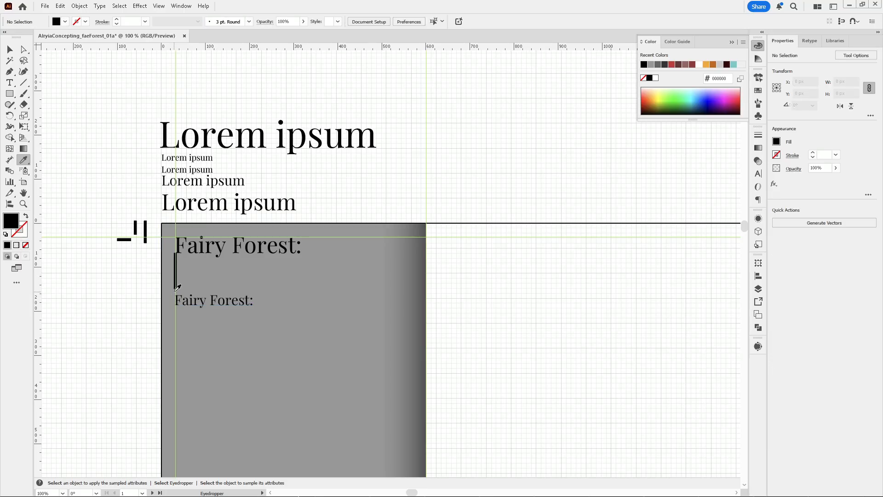
Move the smaller title up so it sits just below the tall line
scroll(175, 289, "up", 3)
key("v")
left_click_drag(212, 322, 212, 307)
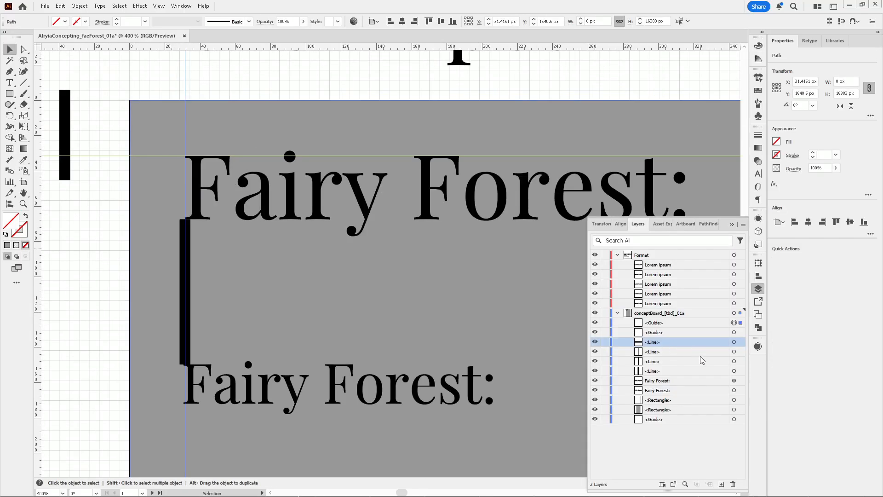
Create a new layer inside the Format layer and rename it "utility"
left_click(671, 370, "shift")
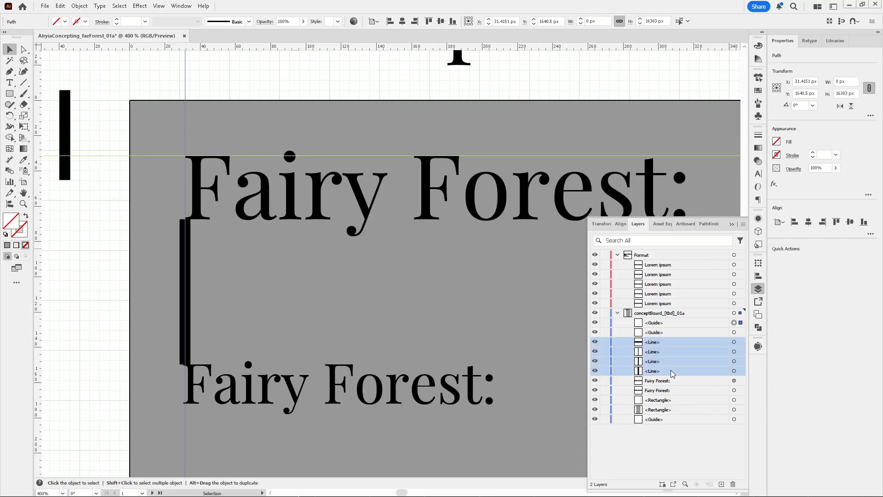
left_click(721, 483)
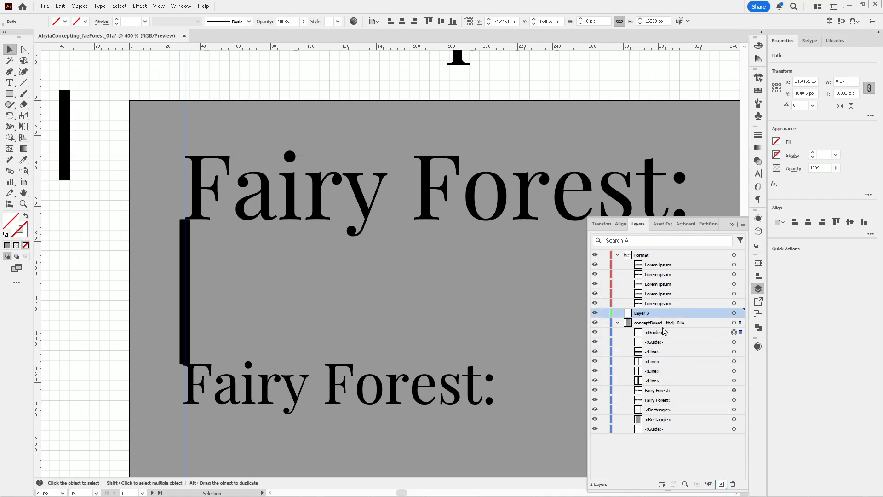
left_click_drag(650, 313, 670, 275)
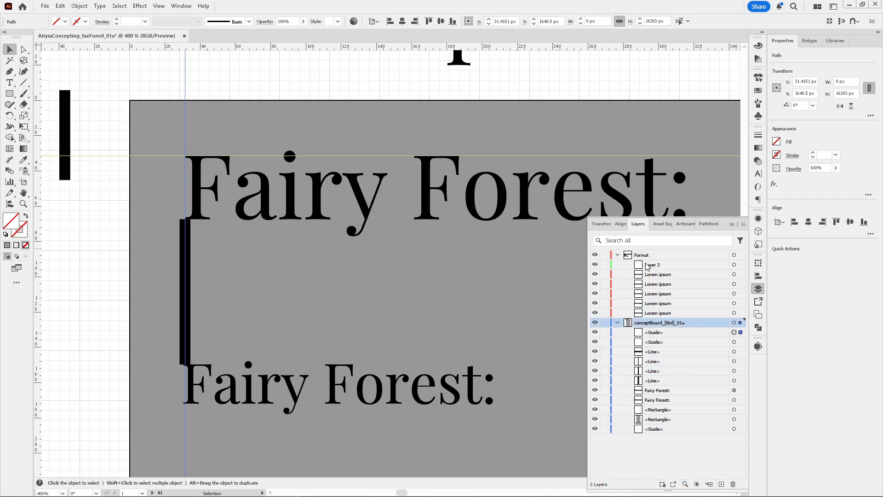
double_click(691, 266)
type("utility")
key("Return")
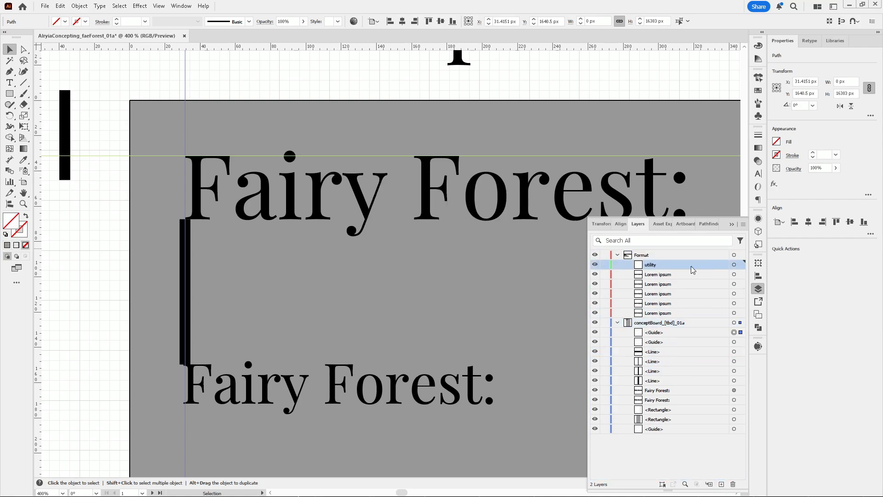
left_click(660, 352)
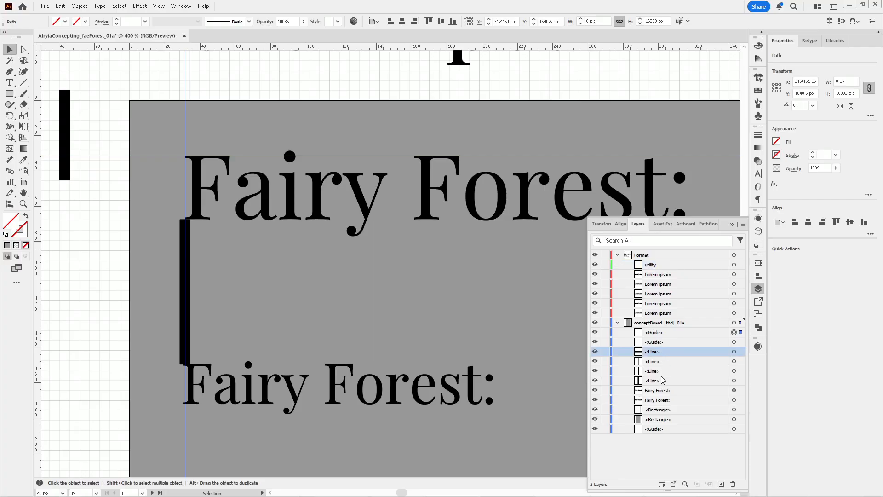
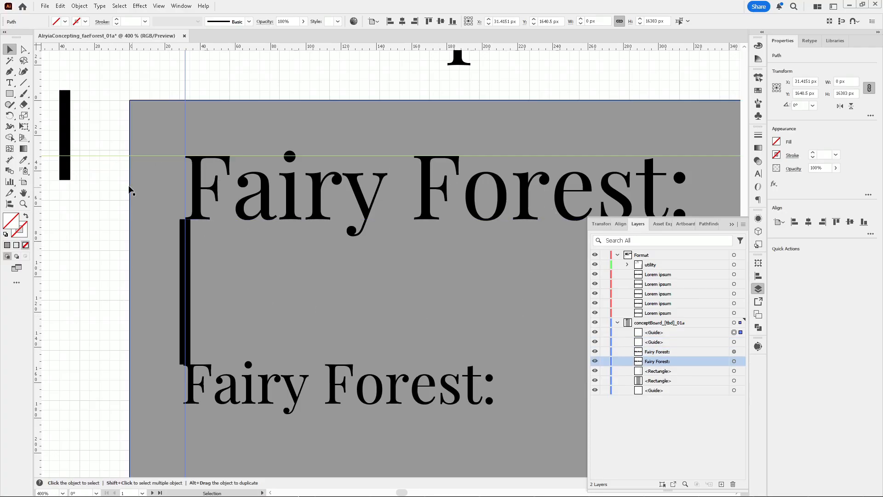
left_click(118, 136)
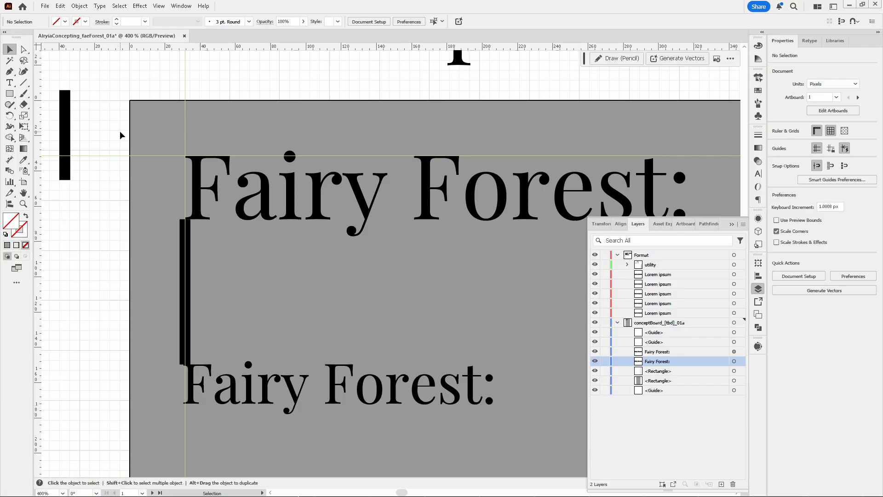
left_click(276, 385)
scroll(176, 241, "down", 3)
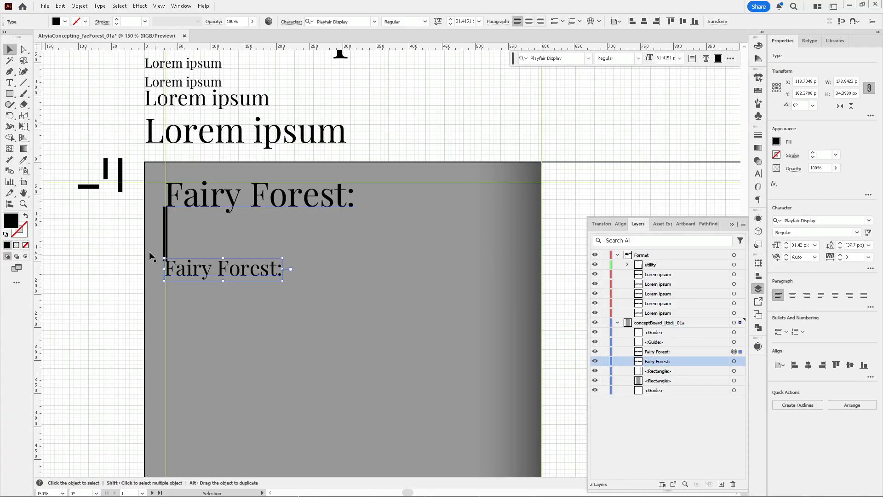
scroll(117, 225, "down", 4)
scroll(132, 226, "up", 3)
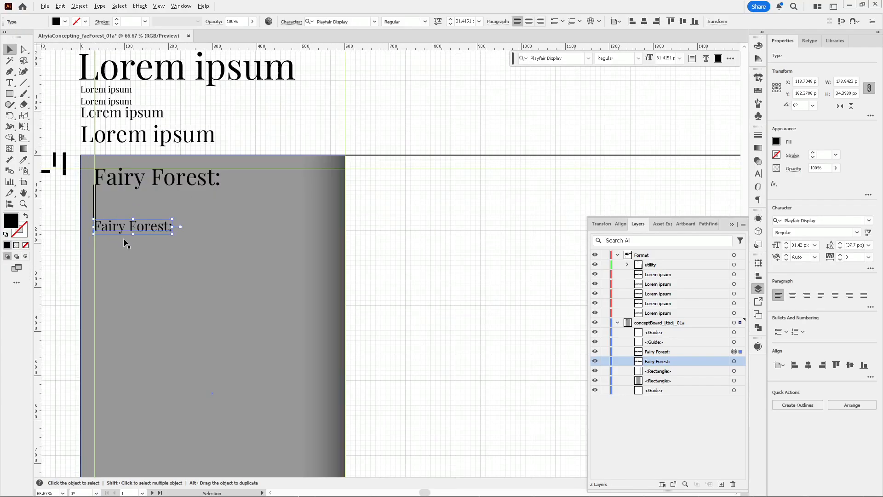
left_click_drag(371, 264, 418, 236)
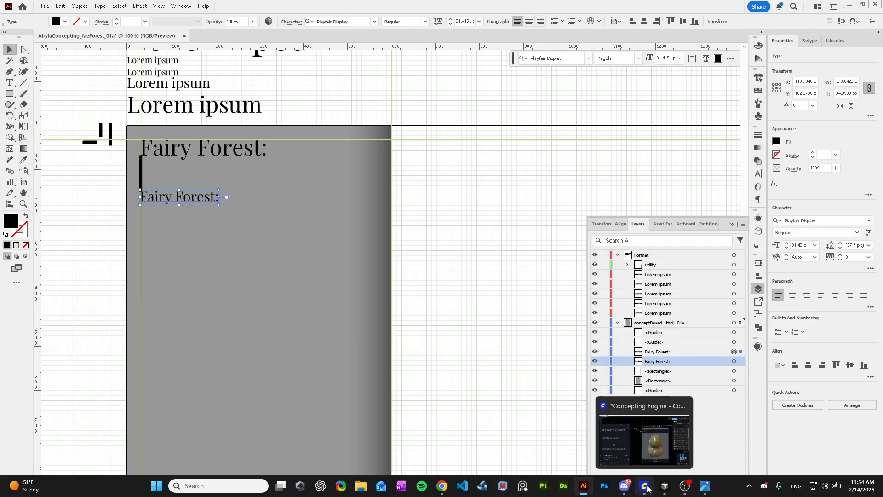
Switch to ComfyUI and browse through the generated rock preview images and a queued job's details
left_click(641, 483)
left_click_drag(668, 321, 510, 275)
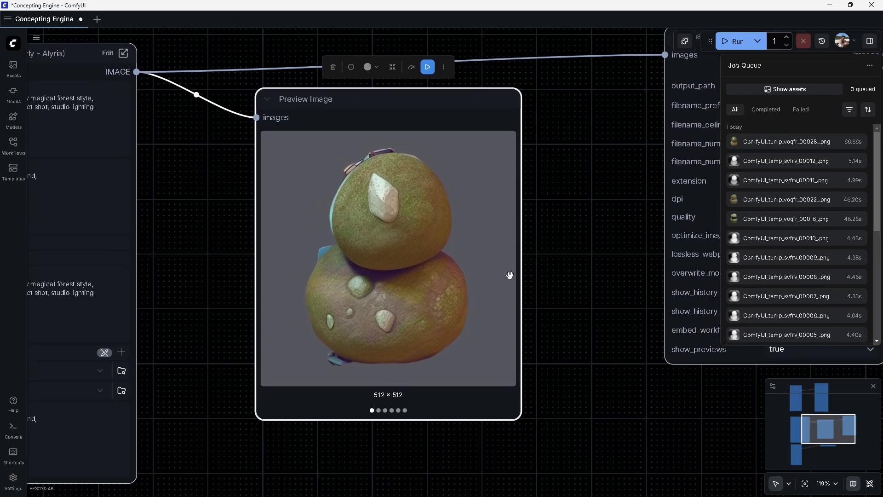
left_click(396, 289)
key("Left")
key("Left")
key("Left")
key("Left")
key("Right")
key("Right")
key("Right")
key("Right")
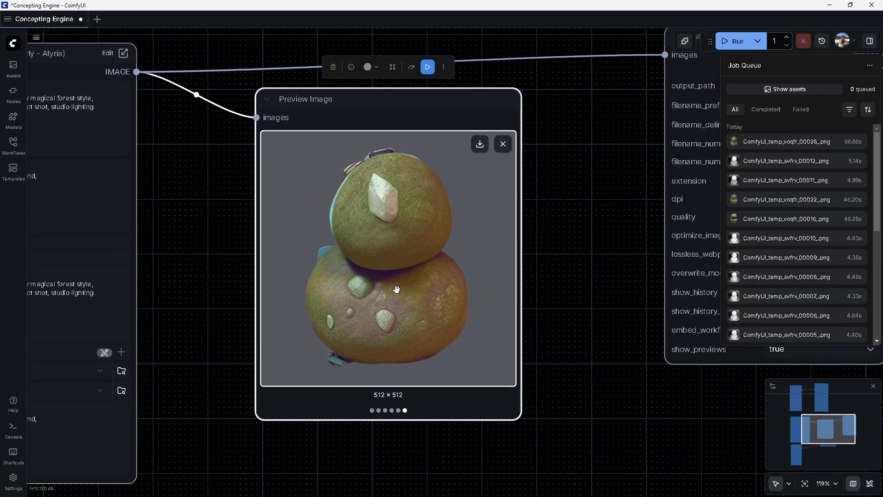
scroll(349, 245, "down", 3)
left_click(839, 142)
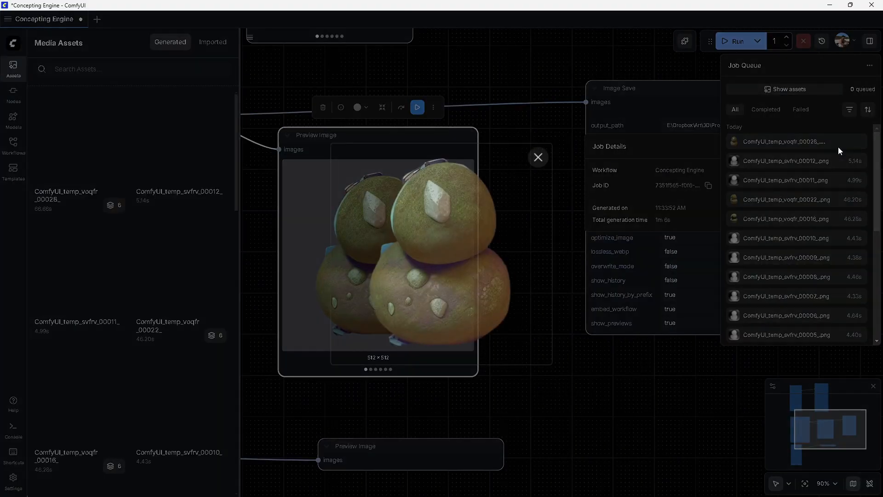
left_click(552, 91)
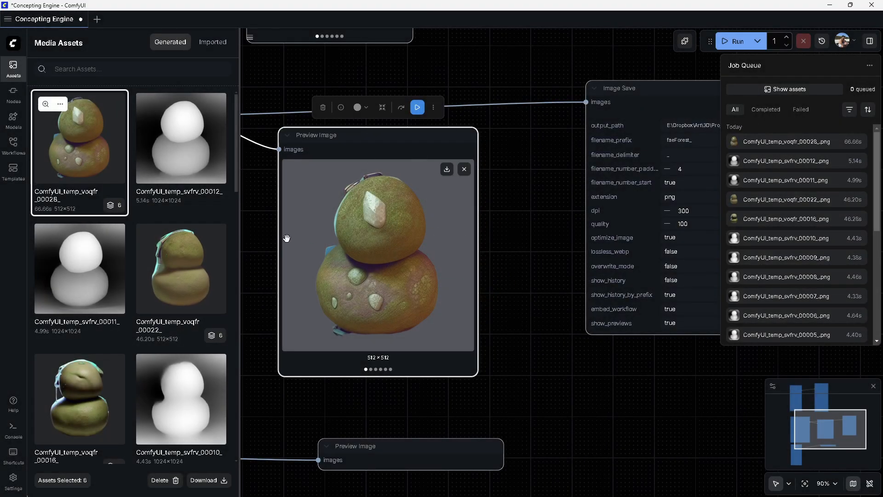
Remove "forest, trees," from the Painterly Style Transfer node's negative prompt
left_click_drag(256, 228, 602, 323)
left_click(380, 303)
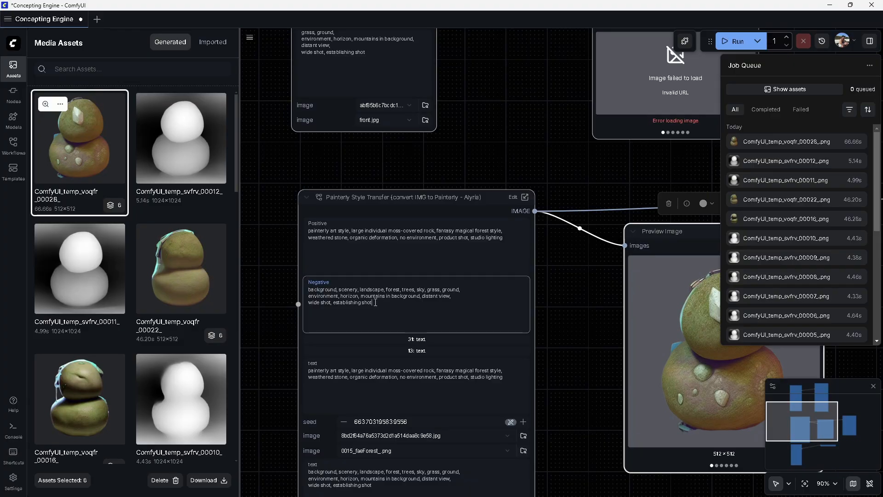
left_click_drag(445, 298, 374, 290)
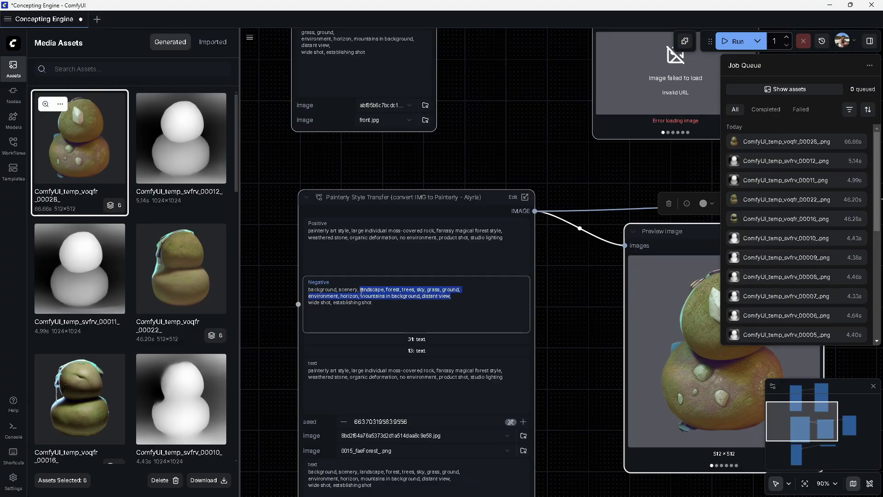
left_click_drag(385, 291, 410, 292)
key("BackSpace")
key("BackSpace")
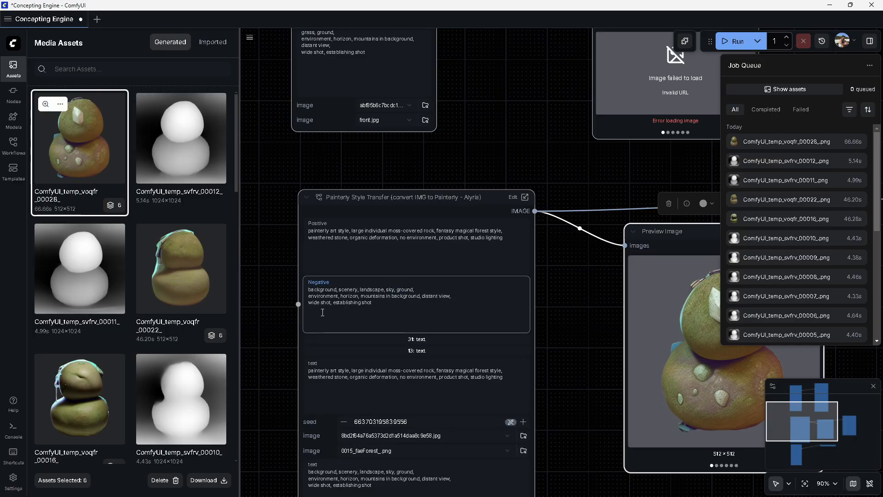
Inside the subgraph, load aec8dd2b02e1f5da8ef00ce1731fcde4.jpg from the arcaneRef reference folder as the IP-Adapter image
left_click(358, 363)
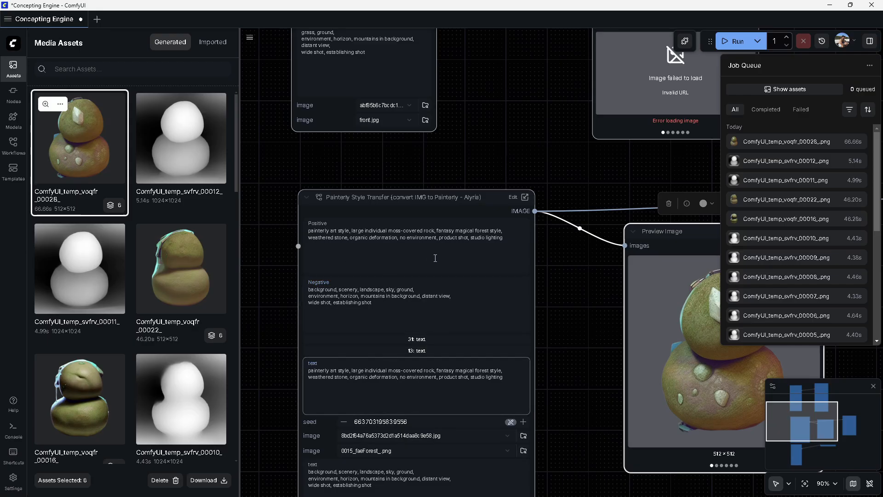
left_click_drag(553, 346, 498, 278)
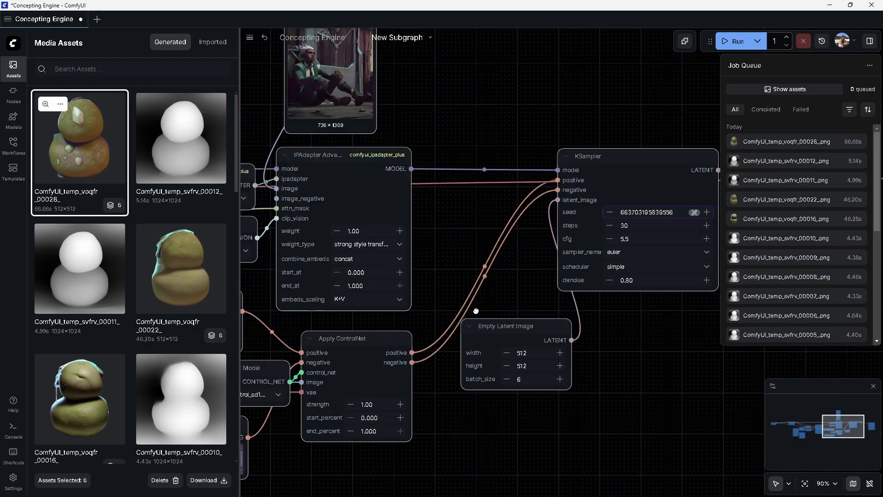
scroll(479, 330, "down", 4)
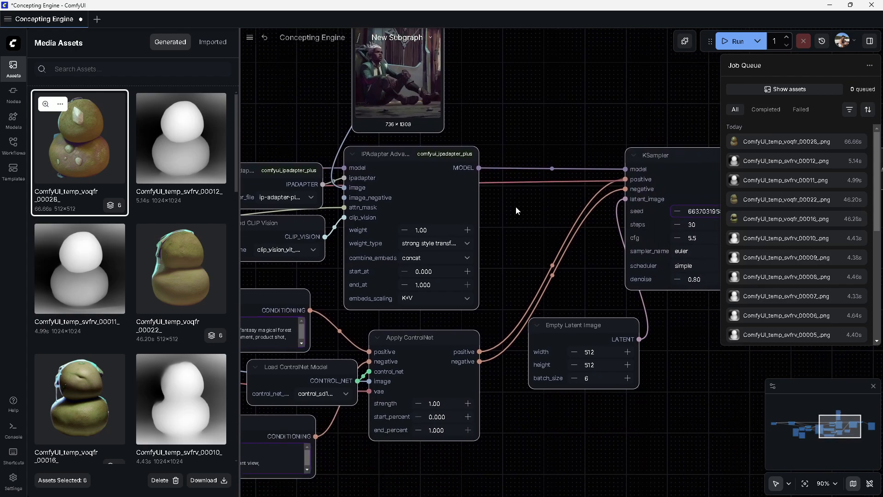
left_click_drag(525, 223, 580, 320)
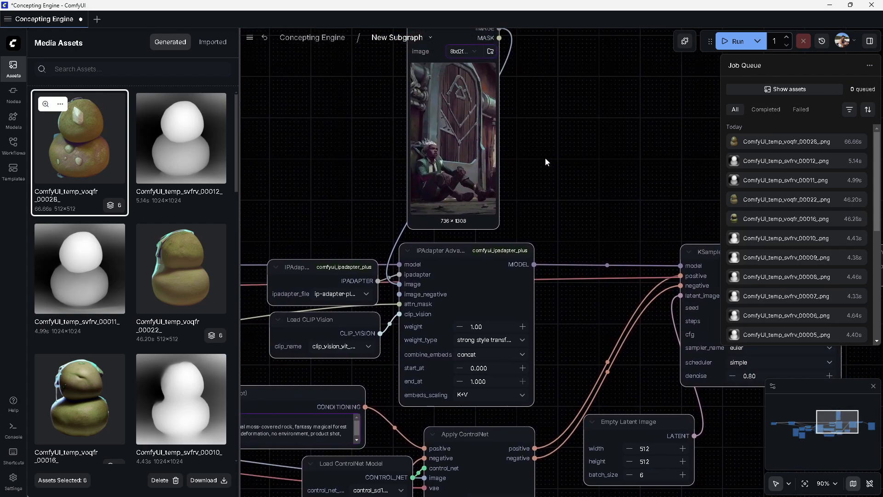
left_click(490, 51)
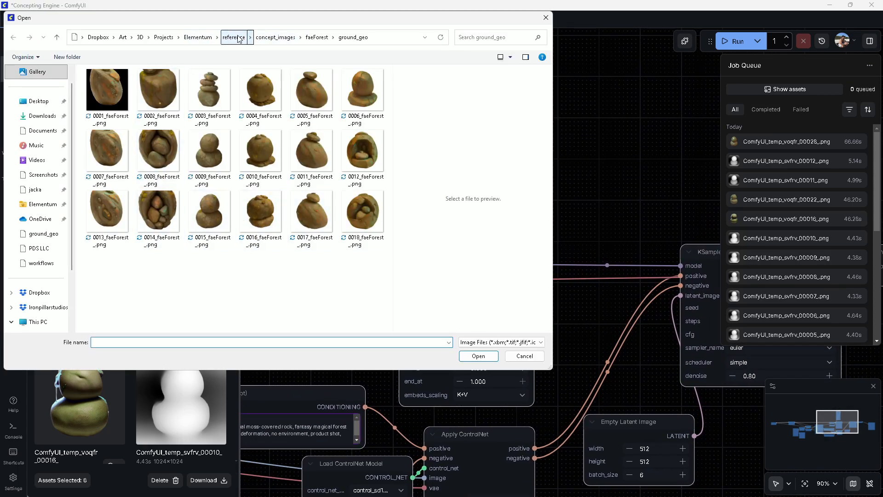
left_click(234, 37)
double_click(107, 90)
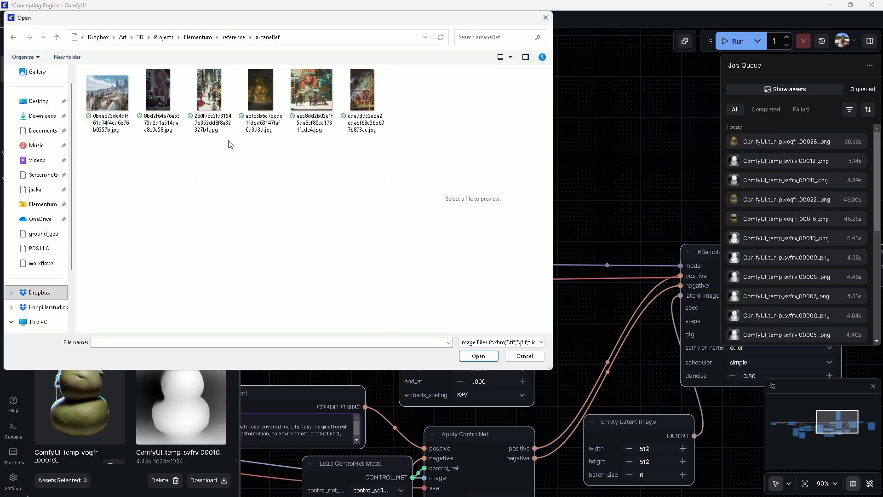
left_click(303, 95)
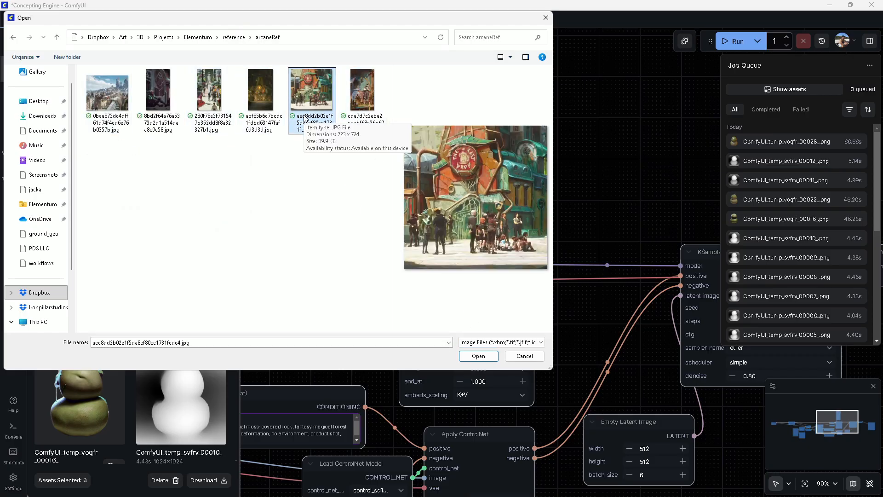
left_click(478, 356)
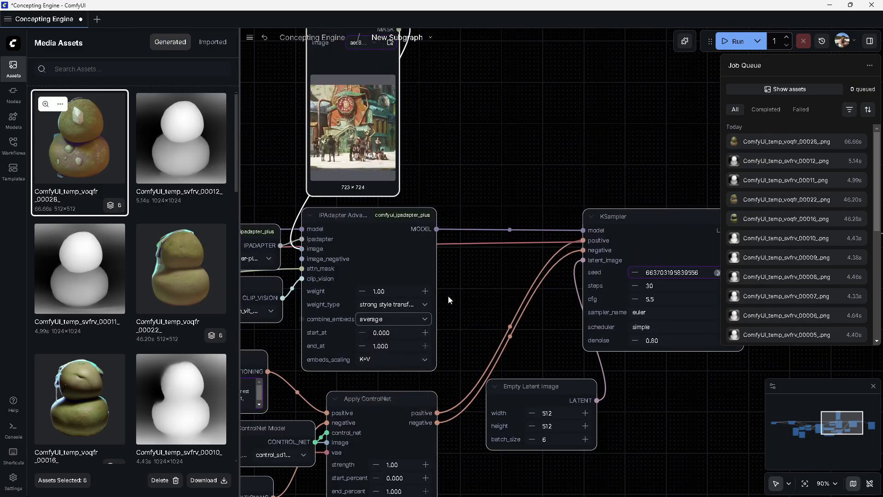
Set the IPAdapter Advanced node's embeds_scaling to V only
left_click_drag(452, 327, 492, 237)
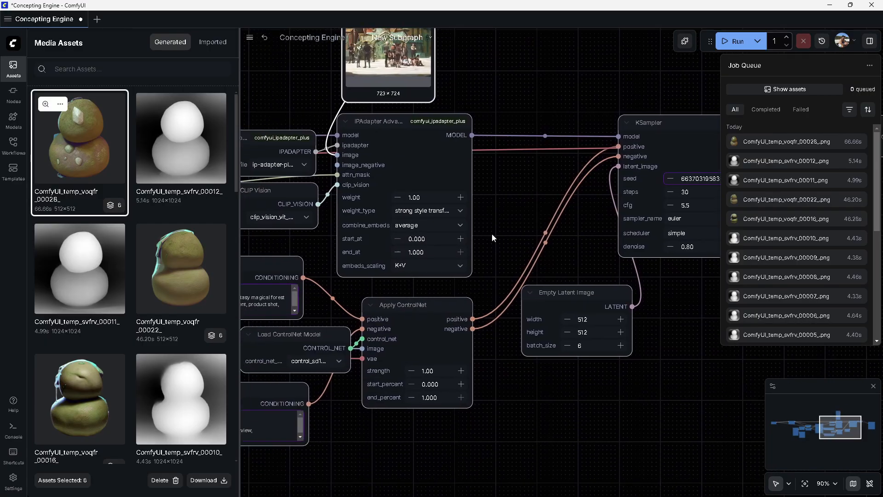
left_click(454, 267)
left_click(445, 280)
Set the KSampler seed control to randomize the value after each generation
left_click_drag(515, 186, 462, 219)
left_click_drag(634, 294, 501, 324)
left_click(547, 245)
left_click(742, 388)
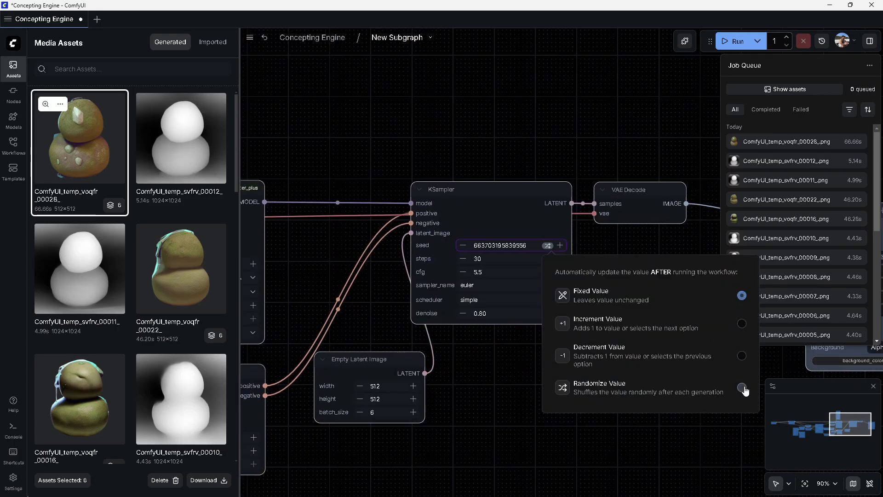
left_click(407, 180)
left_click_drag(361, 258, 493, 258)
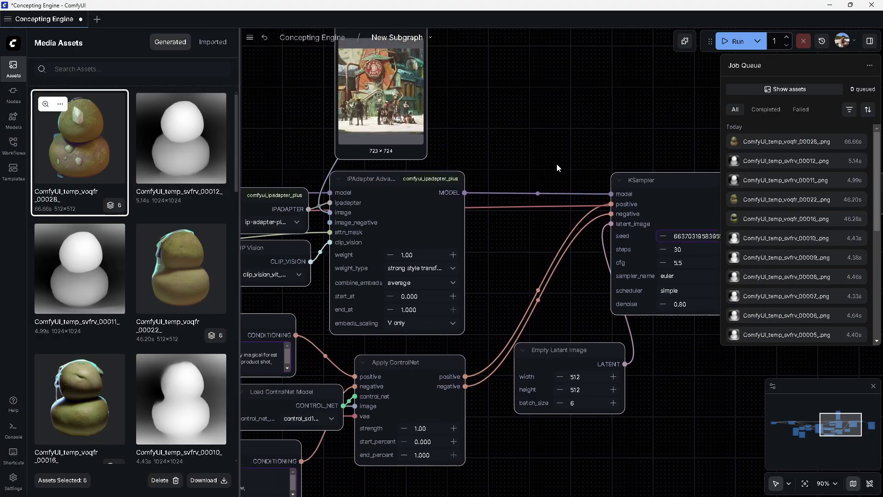
Pan through the subgraph's nodes and inspect the KSampler denoise value
left_click_drag(573, 146, 543, 212)
left_click_drag(485, 320, 497, 281)
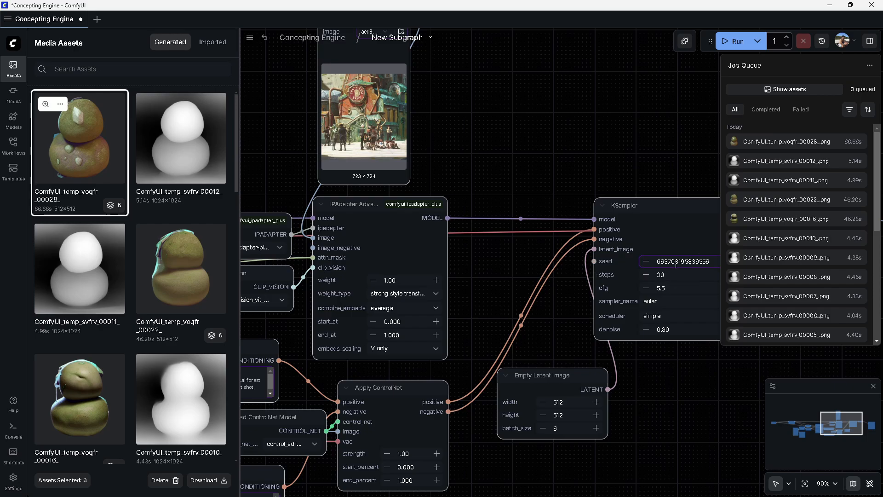
left_click_drag(460, 253, 764, 212)
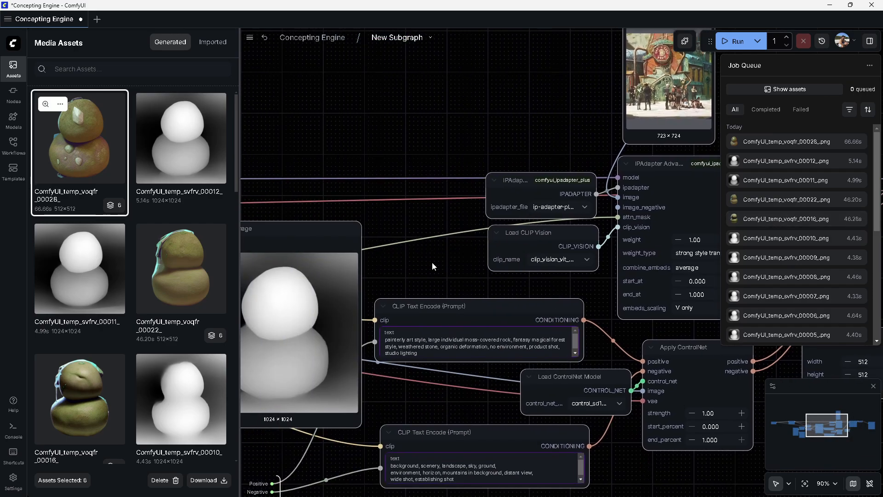
left_click_drag(421, 270, 621, 248)
left_click_drag(353, 216, 615, 222)
left_click_drag(251, 254, 532, 239)
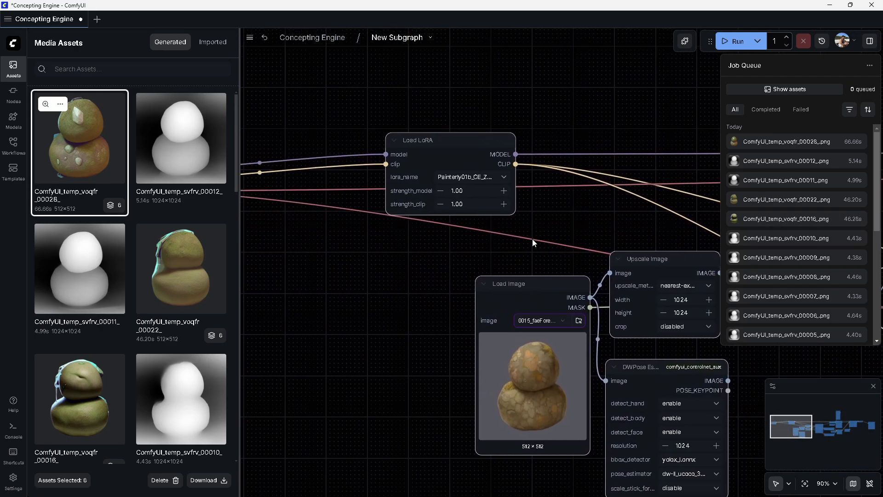
left_click_drag(691, 221, 151, 208)
left_click_drag(638, 189, 332, 180)
left_click_drag(667, 176, 277, 169)
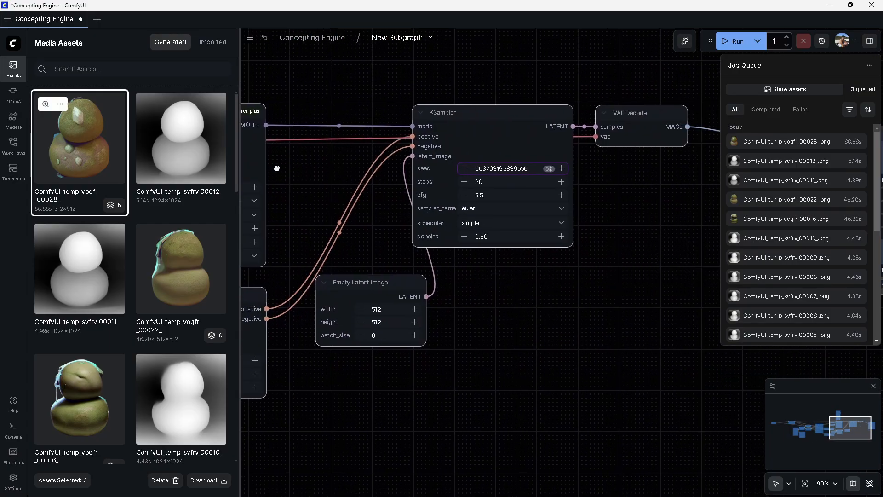
left_click_drag(627, 232, 462, 355)
left_click_drag(519, 331, 631, 318)
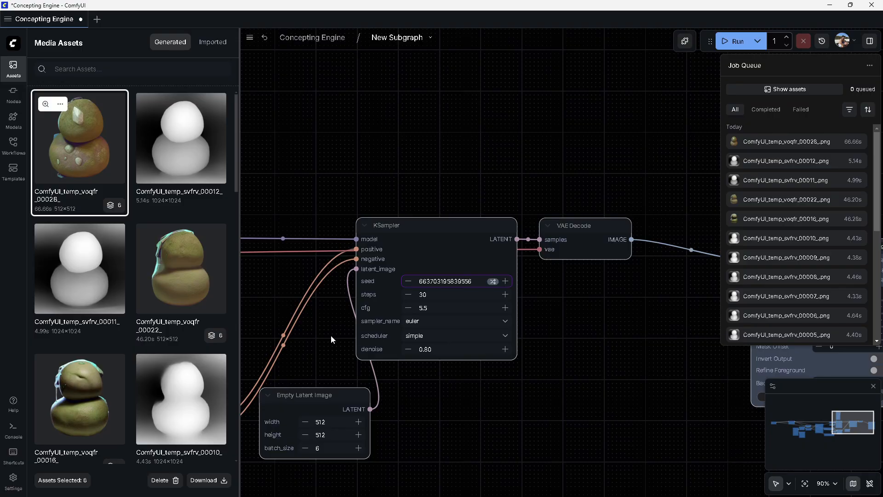
left_click_drag(332, 336, 479, 276)
left_click(591, 291)
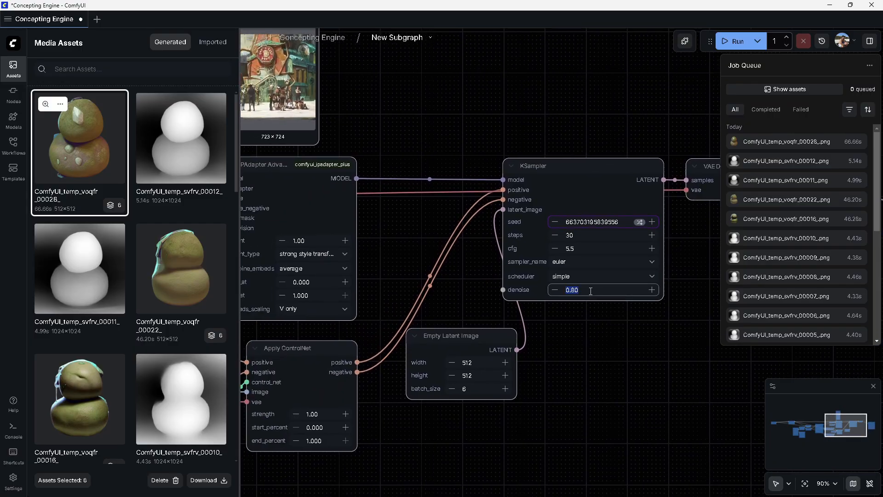
left_click_drag(377, 285, 581, 280)
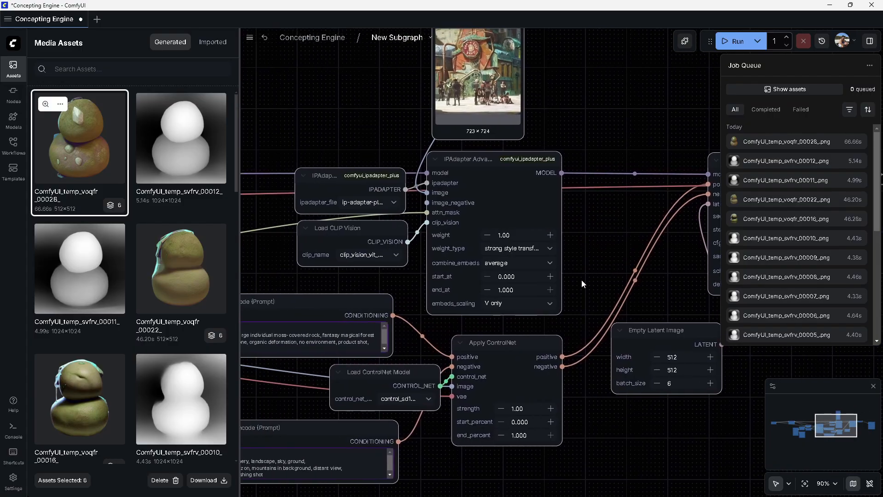
Set the Apply ControlNet strength to 0.5 and return to the main Concepting Engine graph
left_click_drag(443, 319, 624, 262)
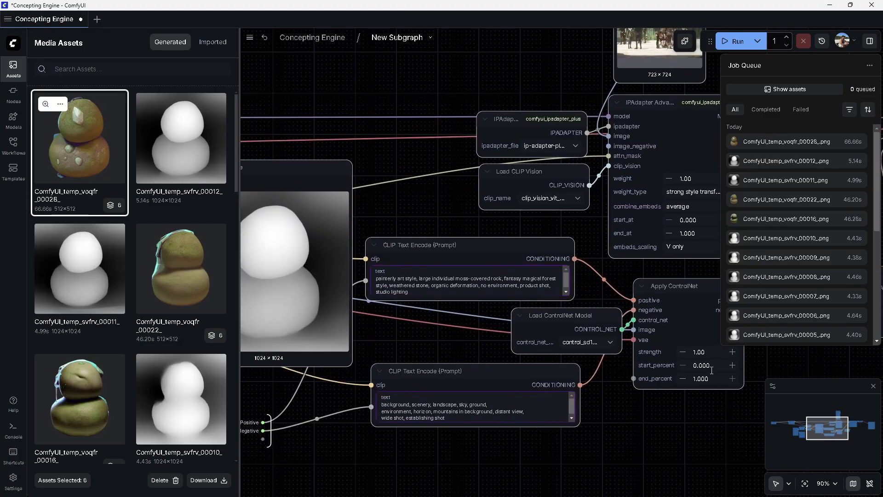
left_click(710, 352)
type("0.5")
left_click(719, 434)
left_click_drag(446, 350, 643, 357)
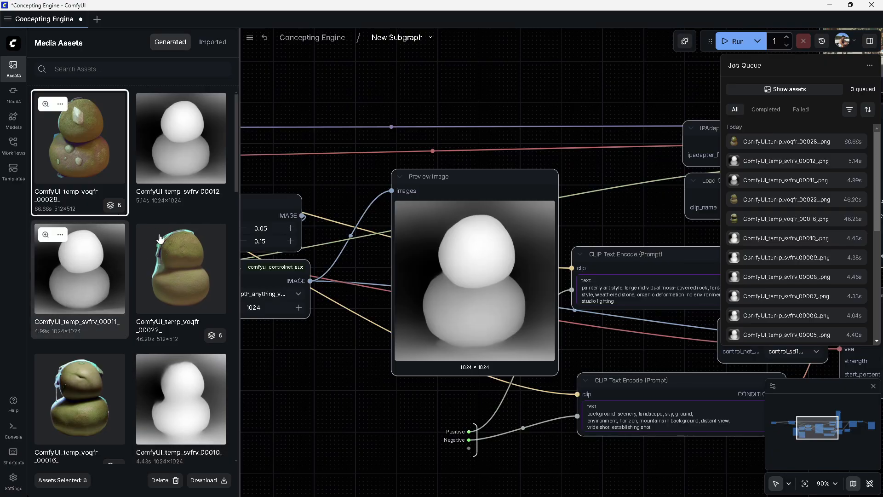
left_click(321, 38)
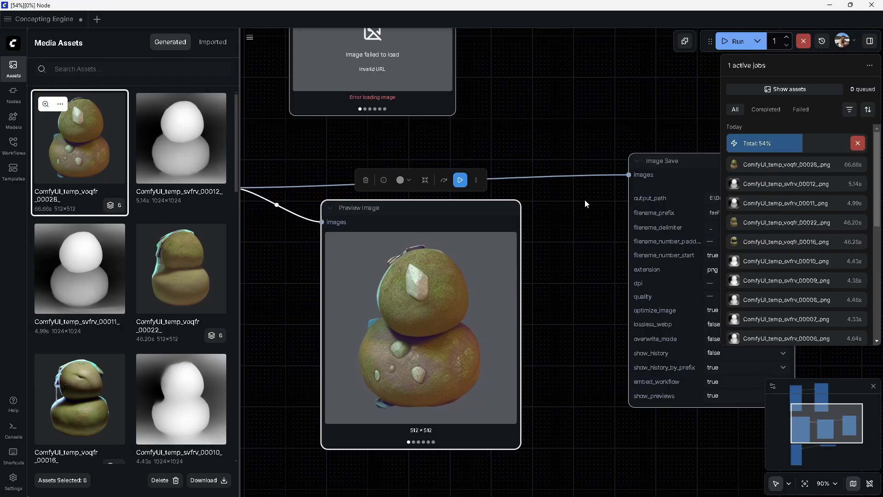
Back in Illustrator, draw a rectangle about 1320 × 1080 px covering the artboard beside the gradient sidebar
left_click(583, 486)
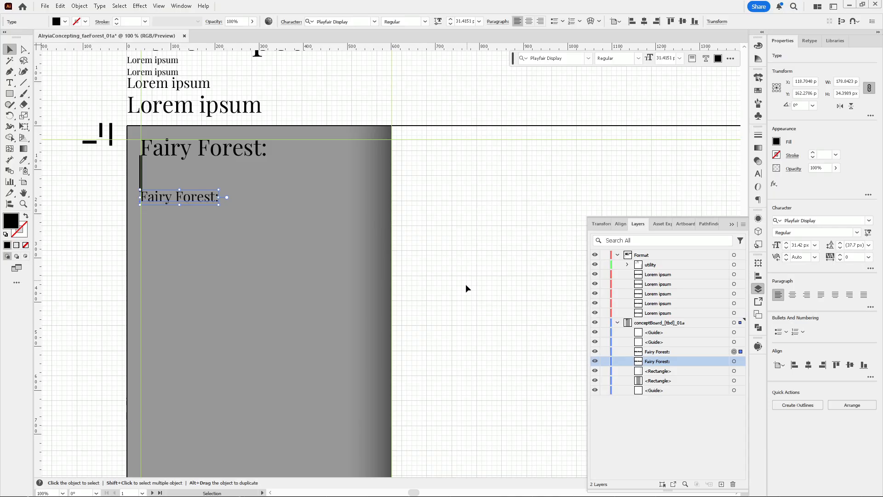
scroll(416, 143, "down", 1)
left_click_drag(226, 161, 52, 134)
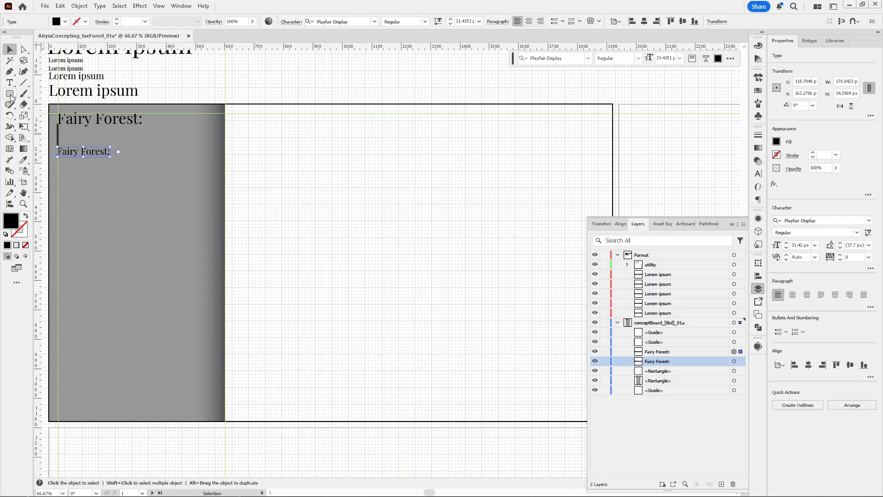
left_click(10, 94)
left_click_drag(225, 104, 598, 421)
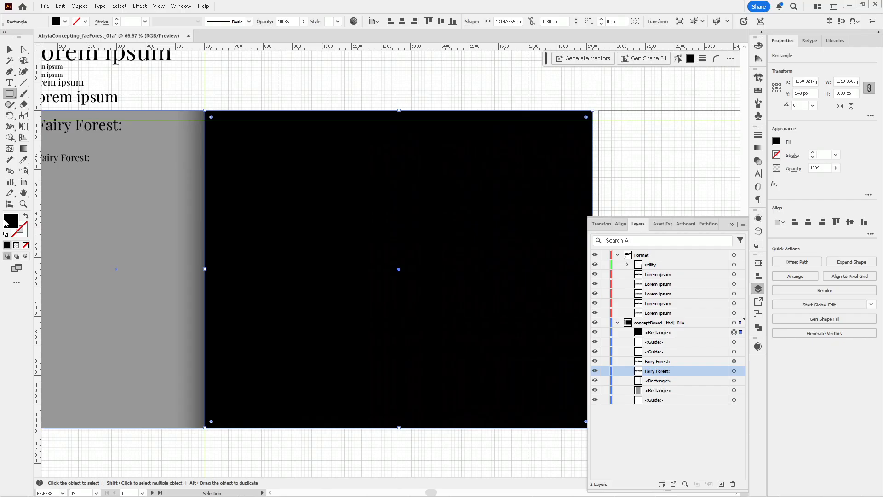
Set the large rectangle's fill to a light gray in the Color Picker
double_click(7, 222)
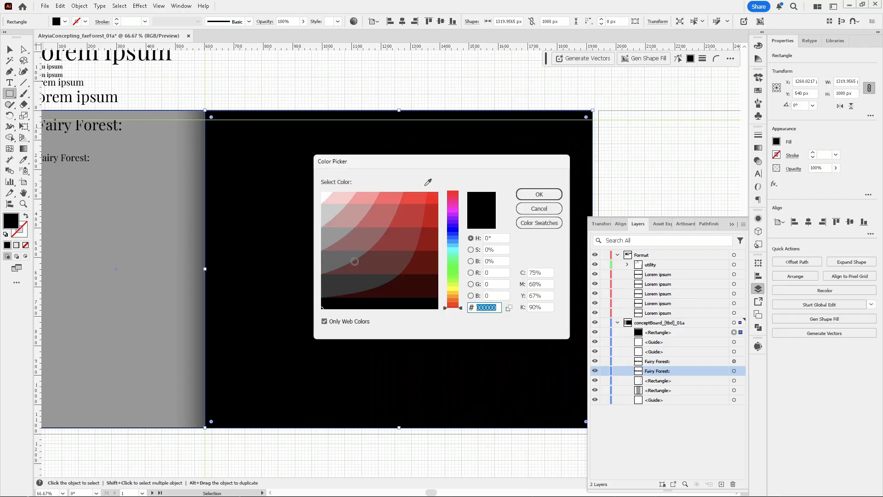
left_click(329, 210)
left_click(545, 197)
scroll(531, 251, "down", 1)
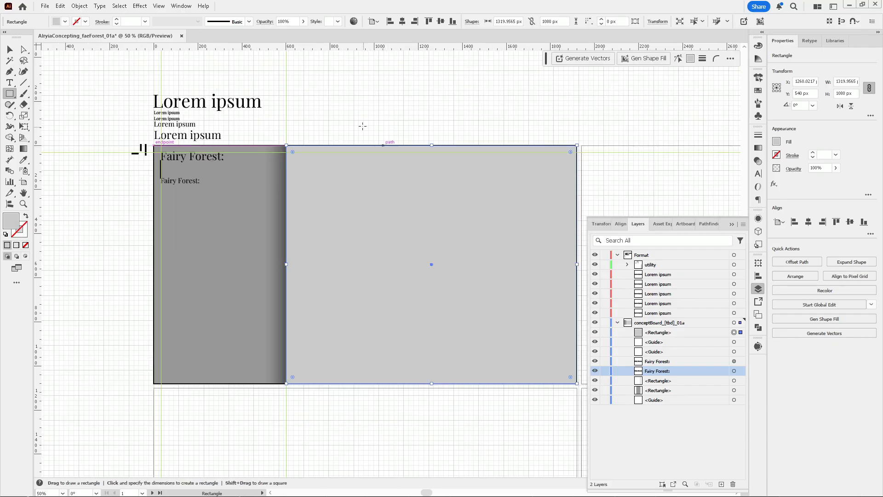
Deselect everything and start saving the concept board document on the computer
key("v")
left_click(362, 126)
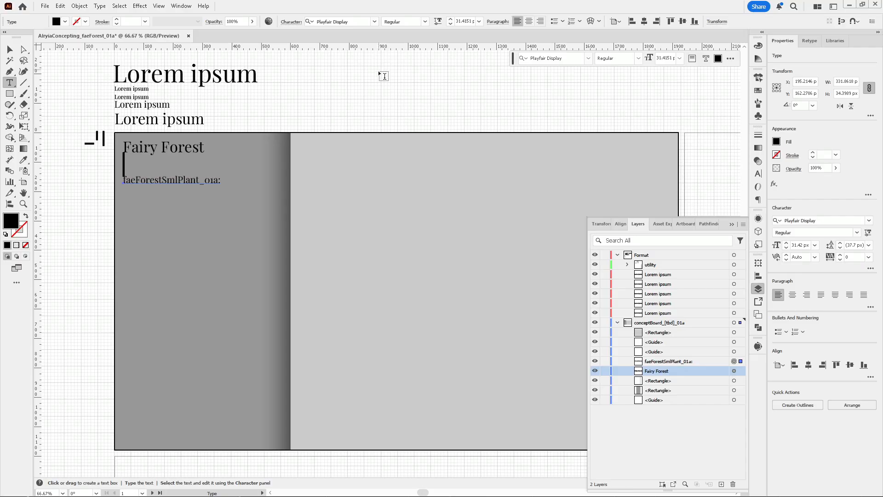
left_click(382, 86, "ctrl")
key("ctrl+s")
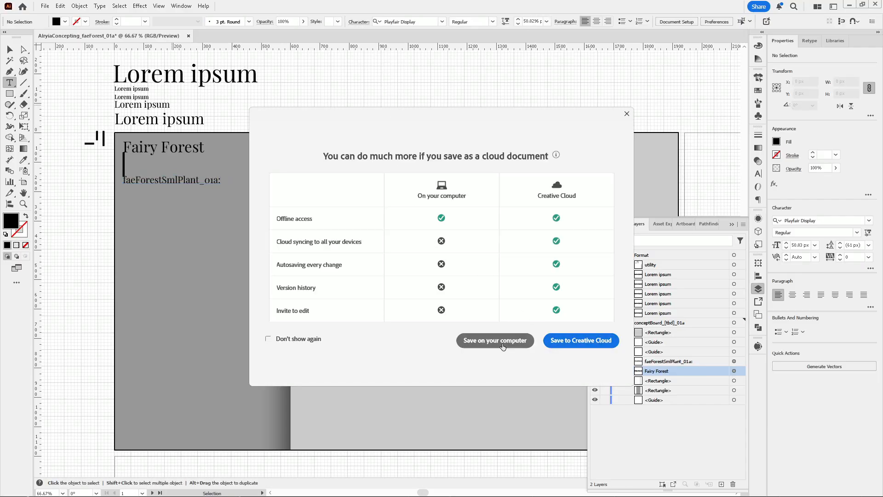
left_click(494, 342)
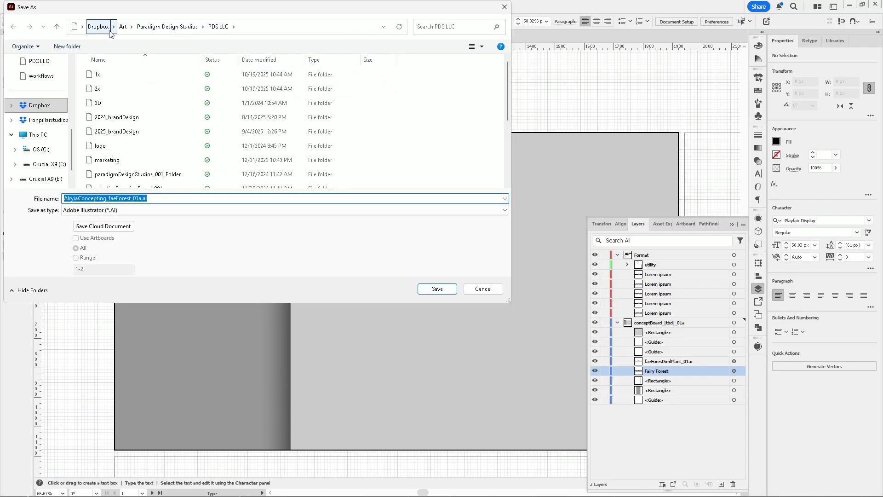
Browse to the Elementum project's reference folder and create a new folder named concept_boards
scroll(48, 153, "up", 5)
left_click(43, 134)
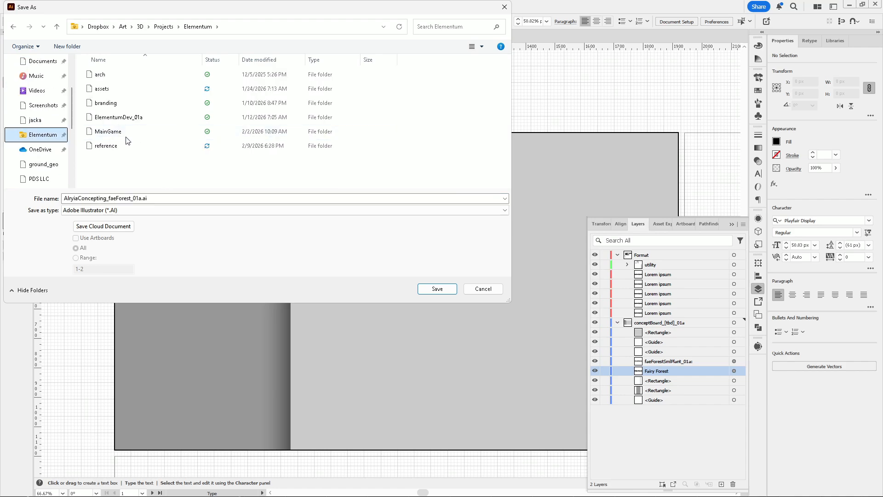
double_click(108, 147)
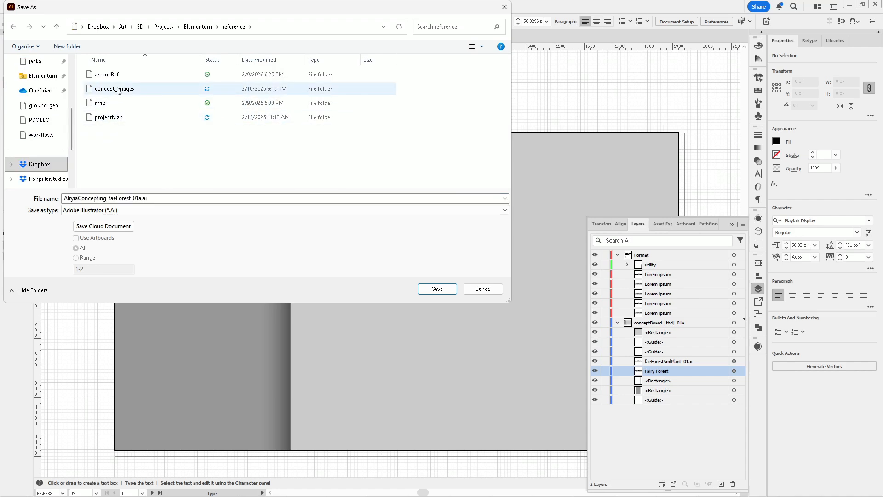
right_click(119, 154)
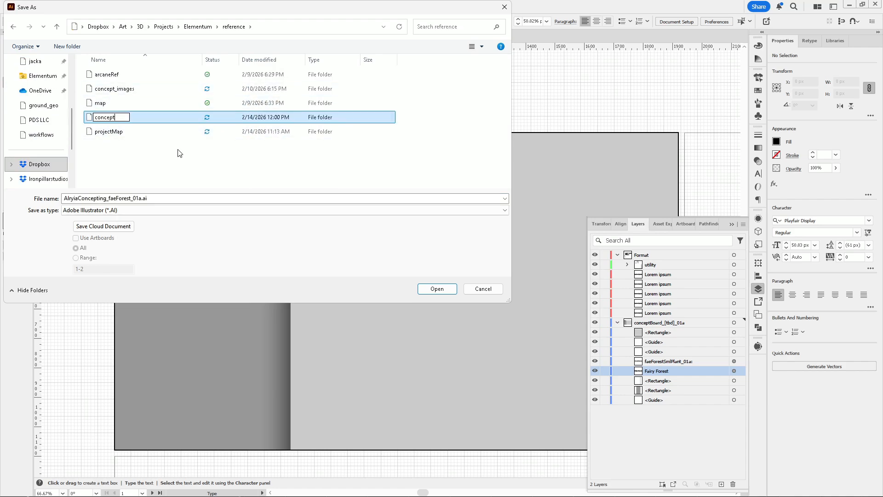
type("_boards")
key("Return")
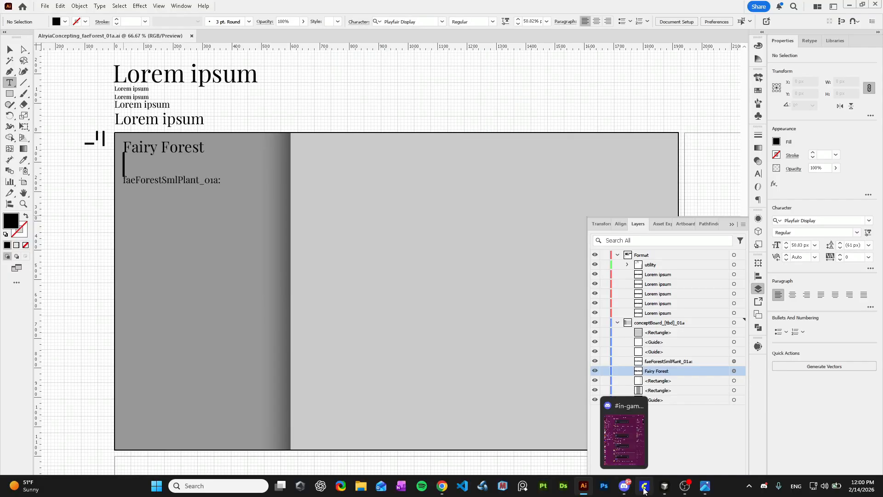
Switch to ComfyUI and browse through the latest batch of rock images in the Preview Image node
left_click(611, 427)
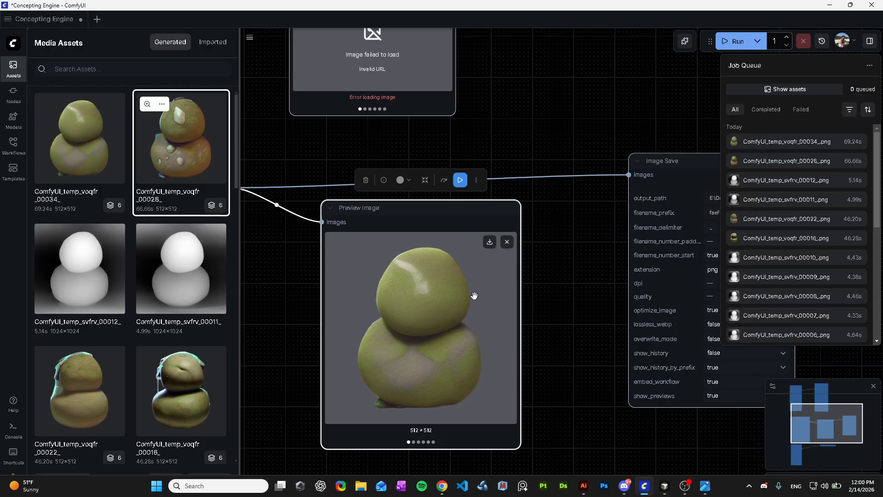
key("Right")
key("Right")
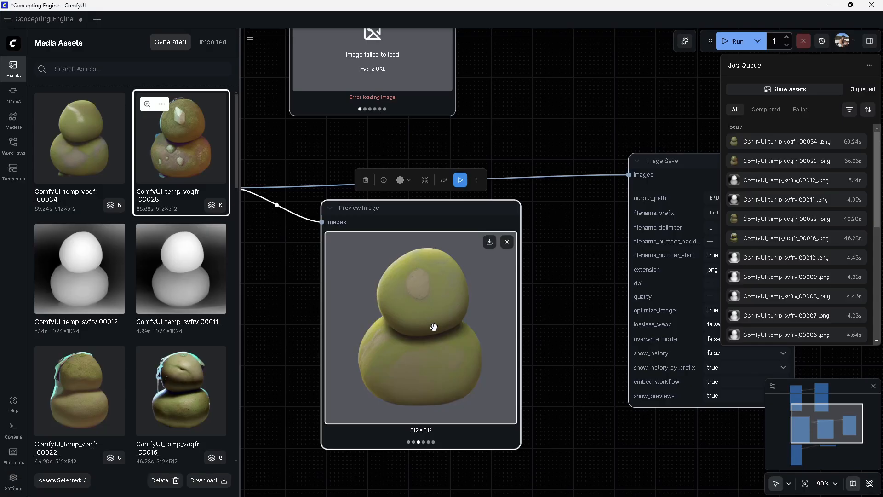
key("Left")
key("Right")
key("Right")
key("Right")
key("Right")
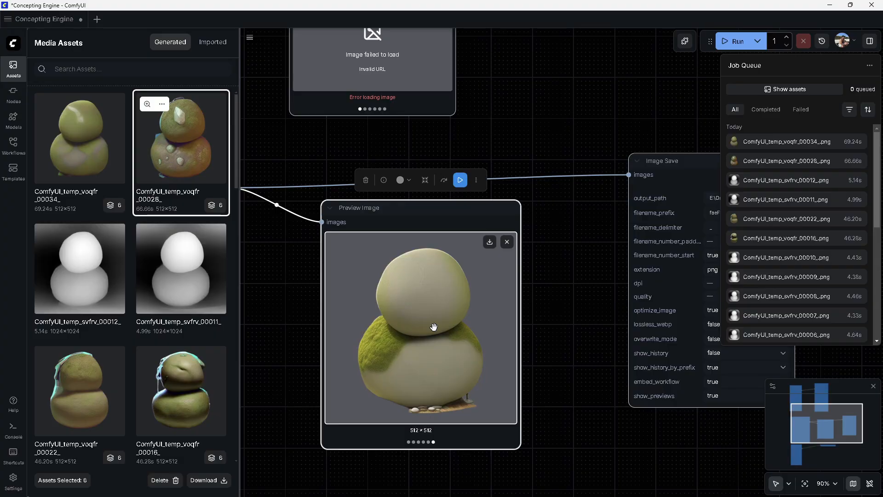
key("Left")
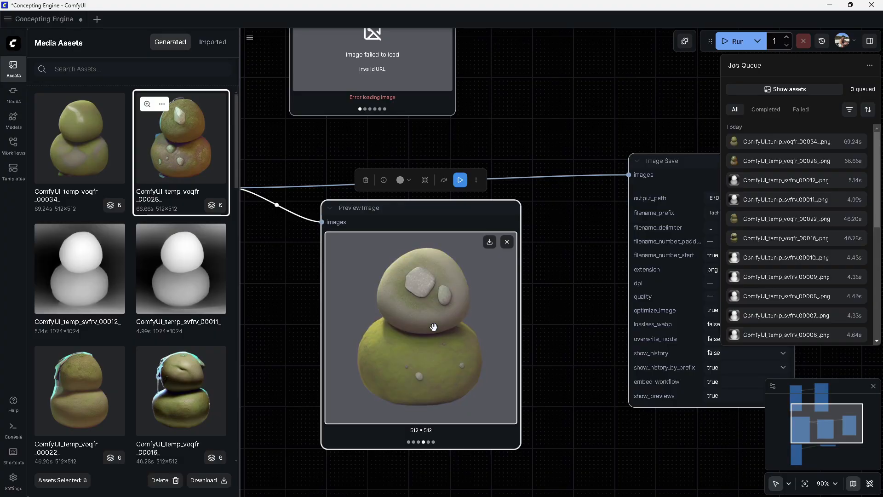
Open the style subgraph and set the IPAdapter weight to 0.75 and its embeds scaling to K+V
scroll(434, 326, "up", 8)
scroll(563, 354, "down", 5)
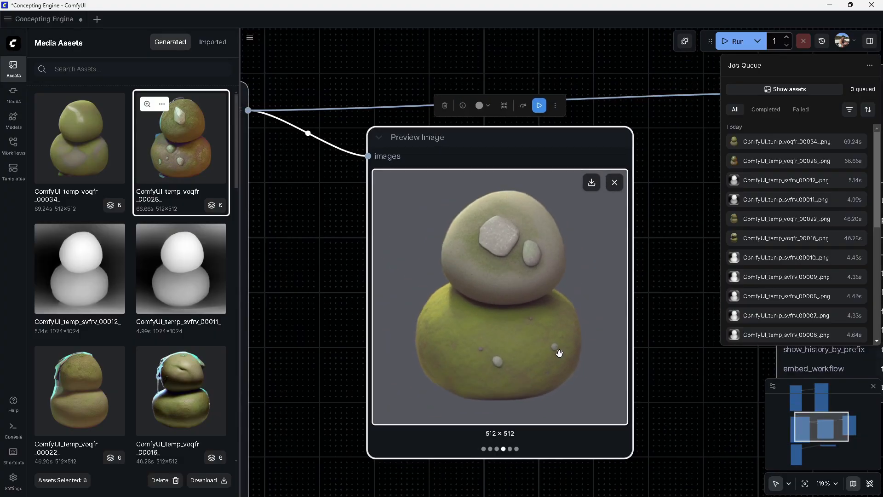
scroll(559, 353, "down", 5)
left_click_drag(368, 320, 666, 283)
mouse_move(707, 354)
left_mouse_down()
mouse_move(413, 327)
mouse_move(478, 384)
left_mouse_up()
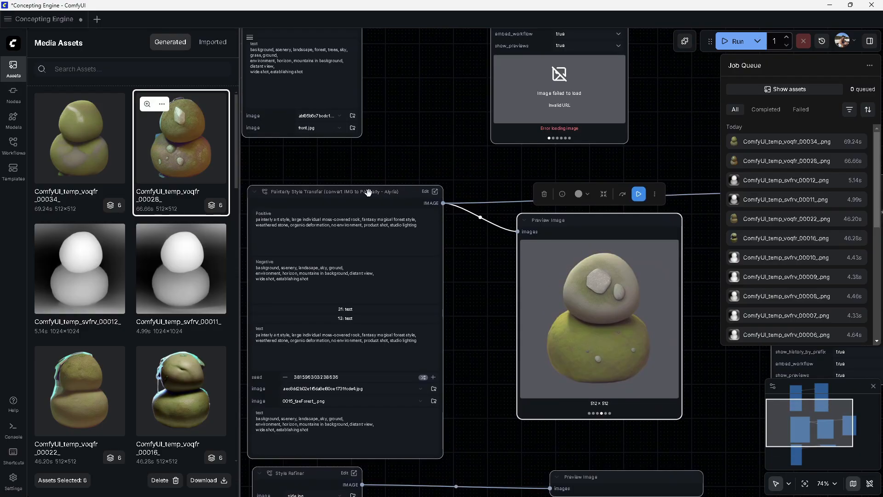
double_click(353, 198)
mouse_move(508, 334)
left_mouse_down()
mouse_move(444, 299)
mouse_move(224, 251)
left_mouse_up()
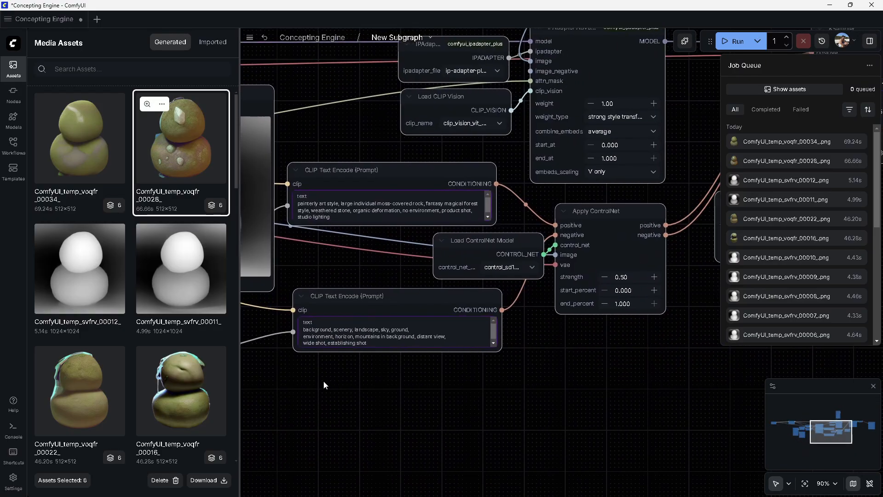
type("75")
left_click(533, 212)
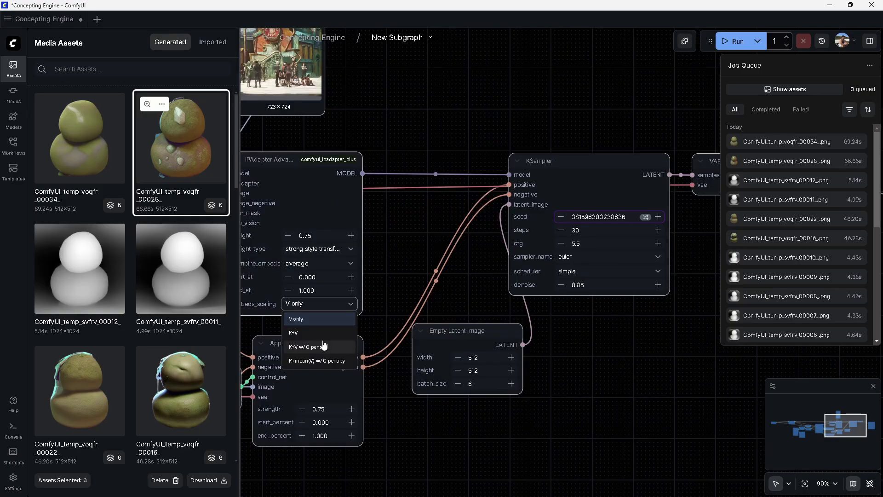
left_click_drag(455, 244, 291, 249)
Set the KSampler scheduler to karras and its denoise to 0.95
left_click(455, 280)
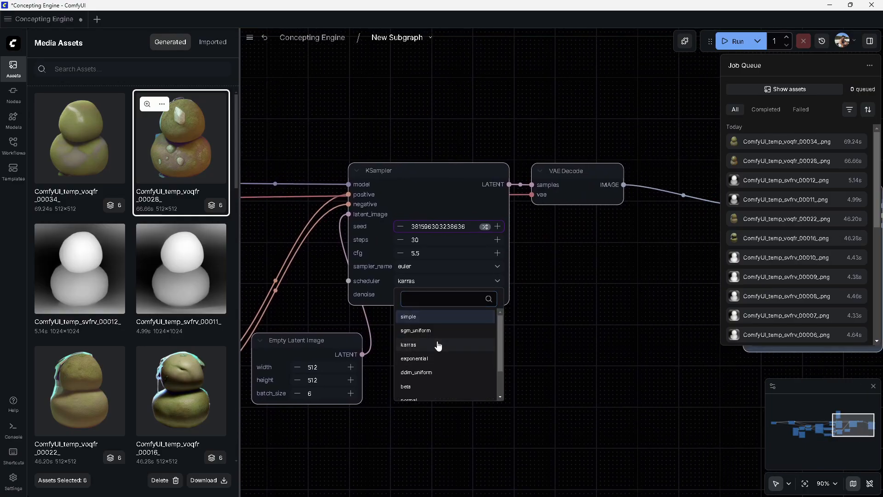
left_click(437, 342)
left_click(451, 295)
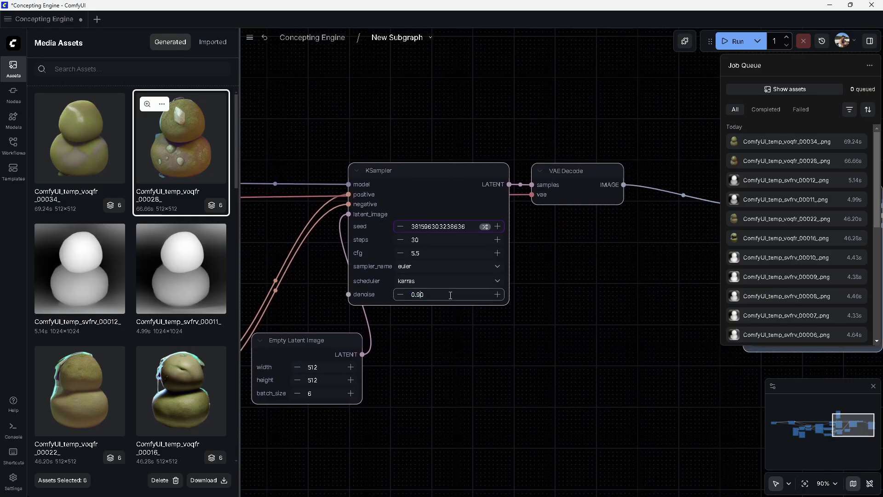
key("Return")
Set the Empty Latent Image width and height to 1024
left_click(500, 351)
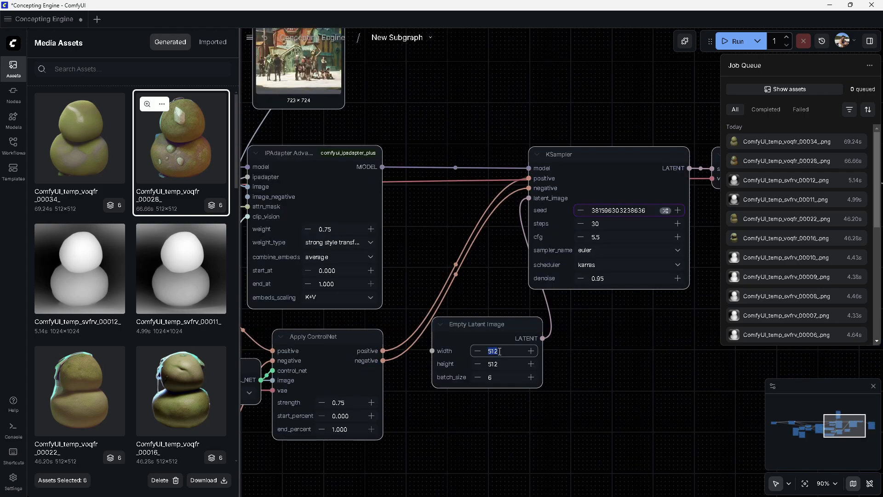
type("1024")
key("Tab")
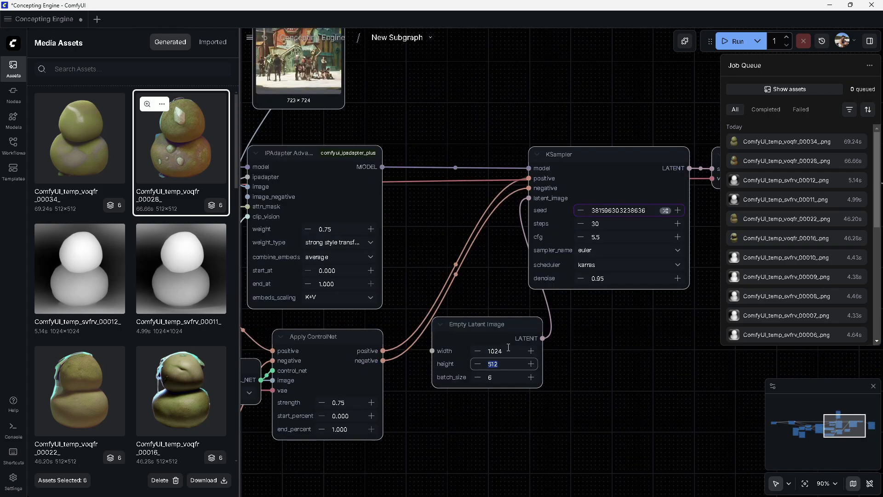
key("Return")
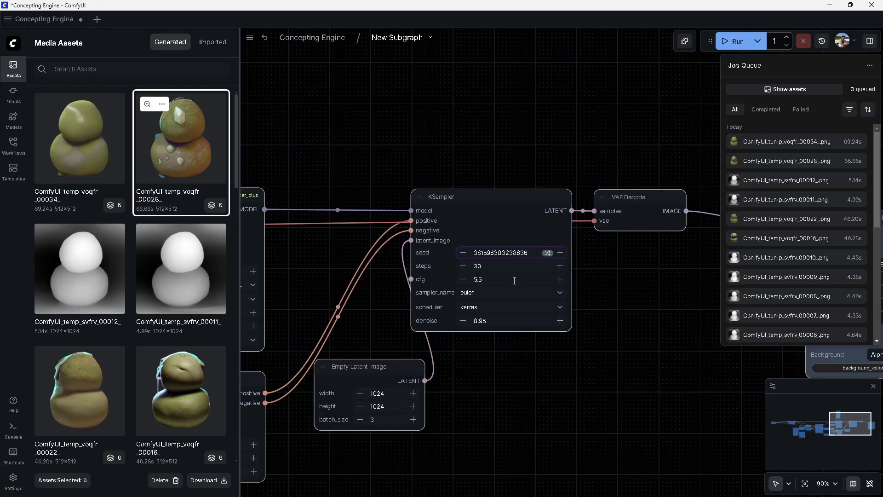
Edit the KSampler steps value and set the CFG to 6.5
left_click(496, 266)
type("25")
left_click(506, 281)
type("6.5")
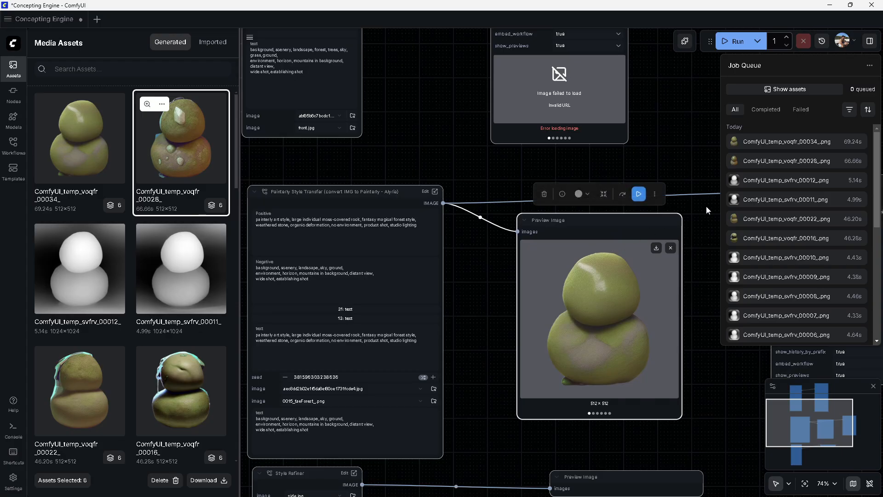
Run the workflow to generate a new batch of rock concepts
left_click_drag(705, 206, 568, 210)
left_click(502, 198)
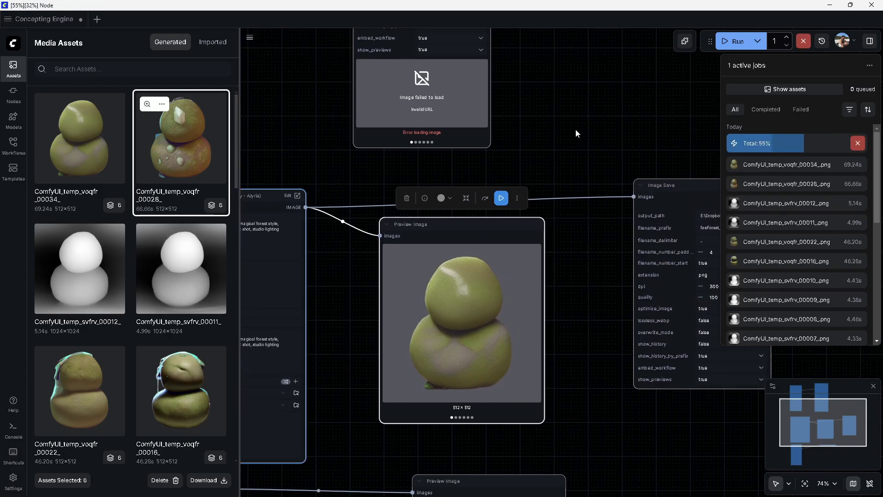